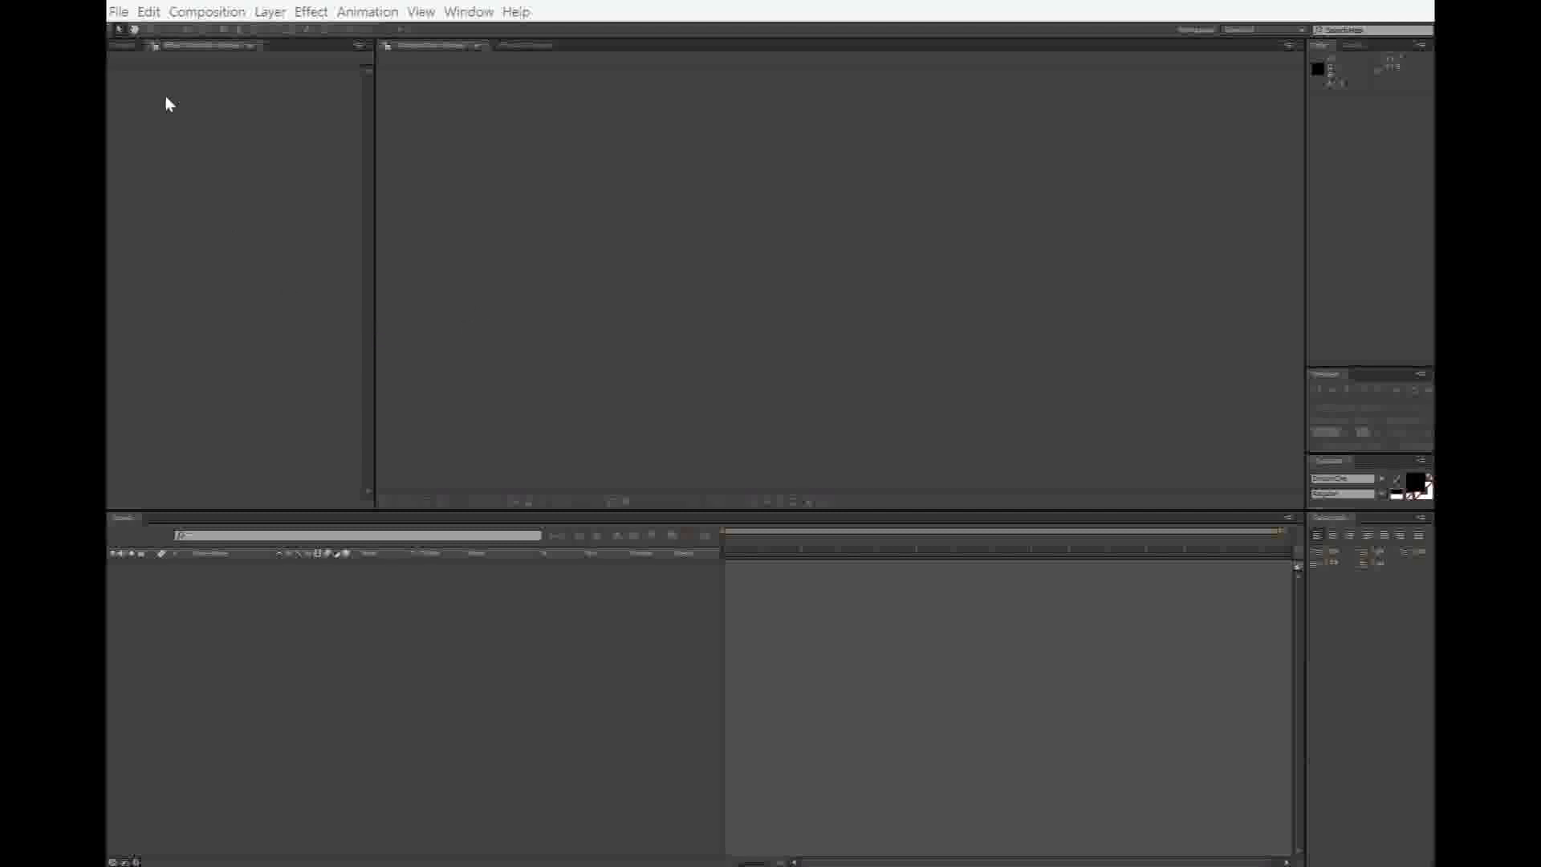
Step: Open Import File from the Project panel and navigate up to the ocw folder
{"action": "left_click", "coordinate": [127, 46]}
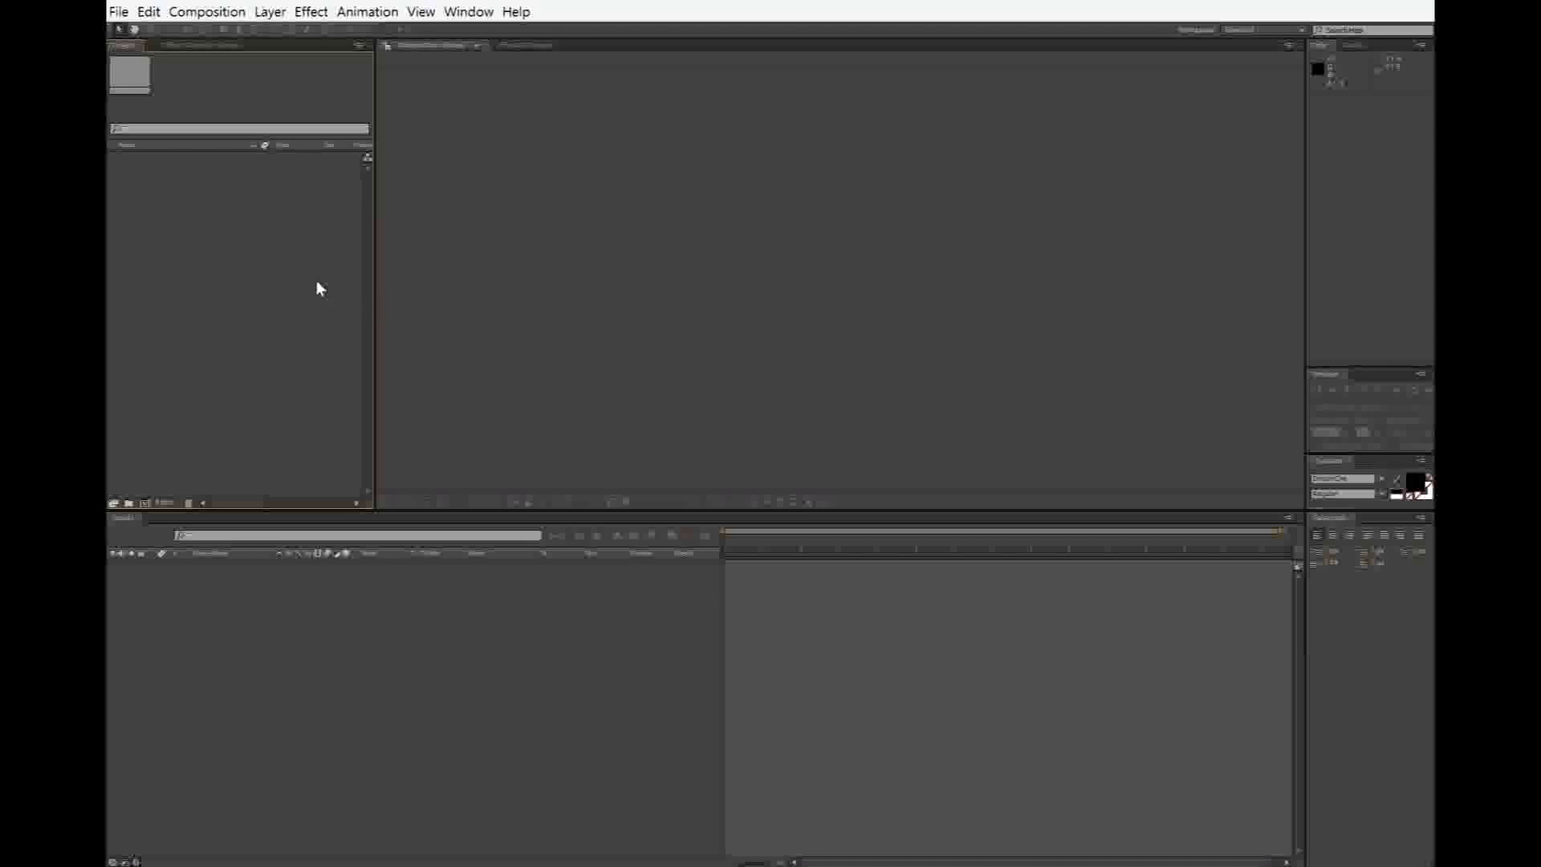
{"action": "double_click", "coordinate": [224, 303]}
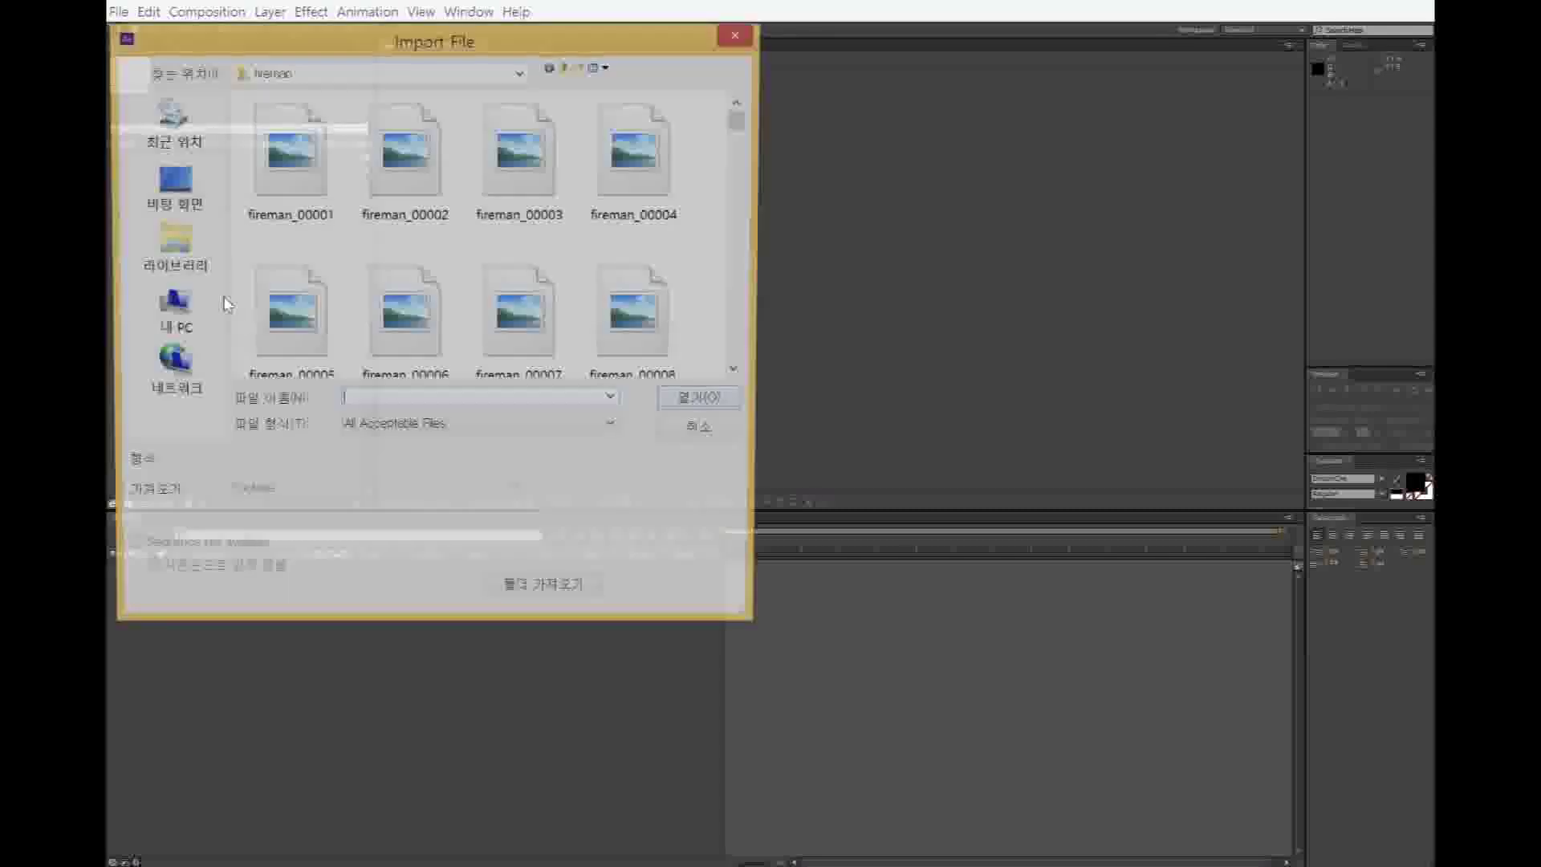
{"action": "left_click_drag", "start_coordinate": [741, 122], "coordinate": [743, 210]}
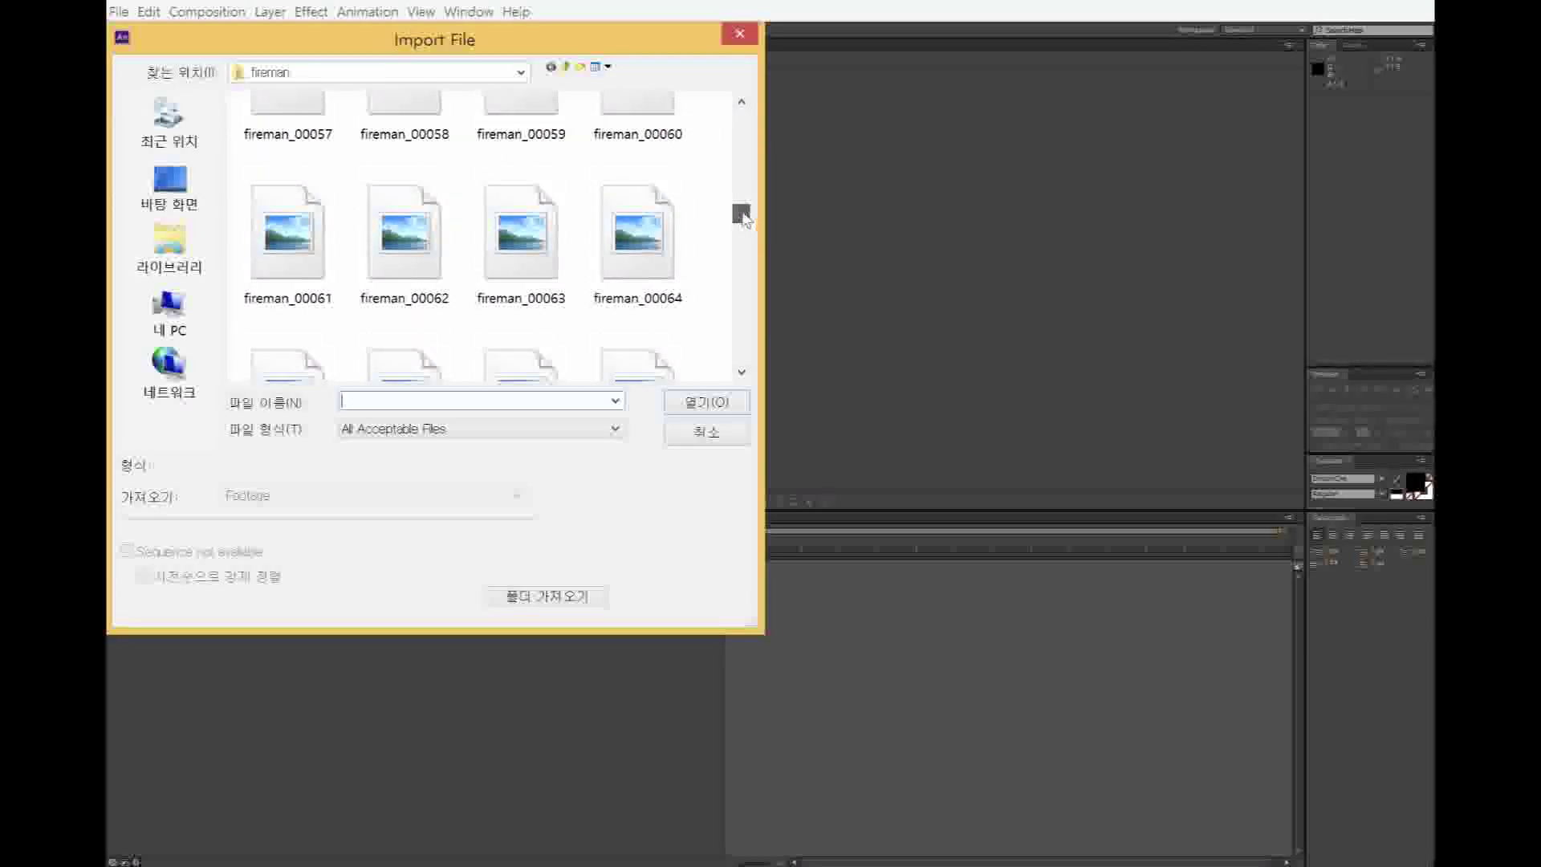
{"action": "left_click", "coordinate": [566, 68]}
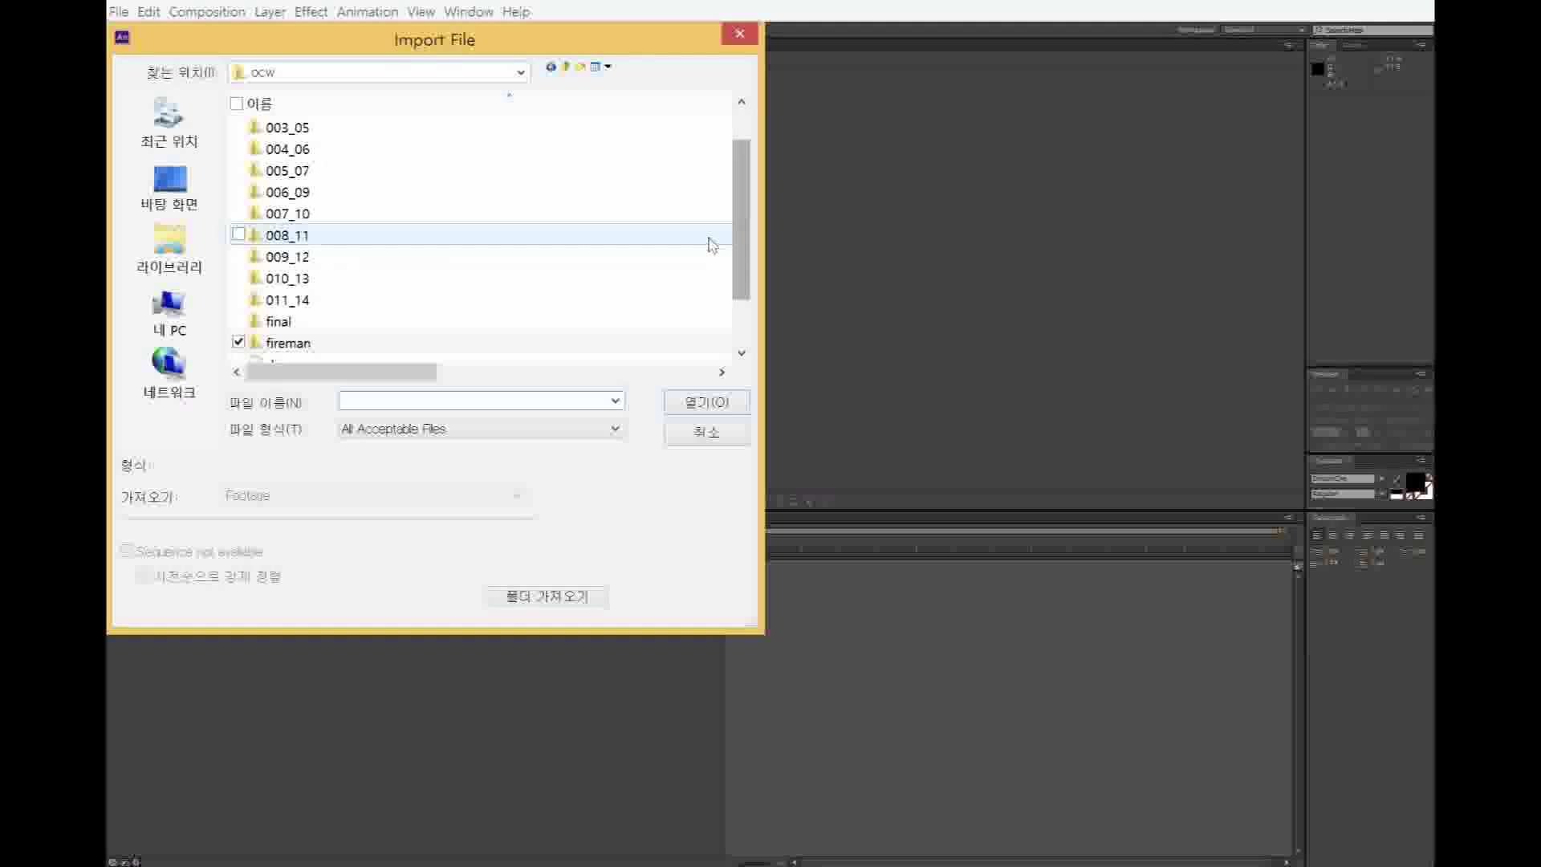
{"action": "left_click_drag", "start_coordinate": [744, 240], "coordinate": [744, 282]}
Step: Select dice.psd and import it as Composition – Retain Layer Sizes
{"action": "left_click", "coordinate": [276, 302]}
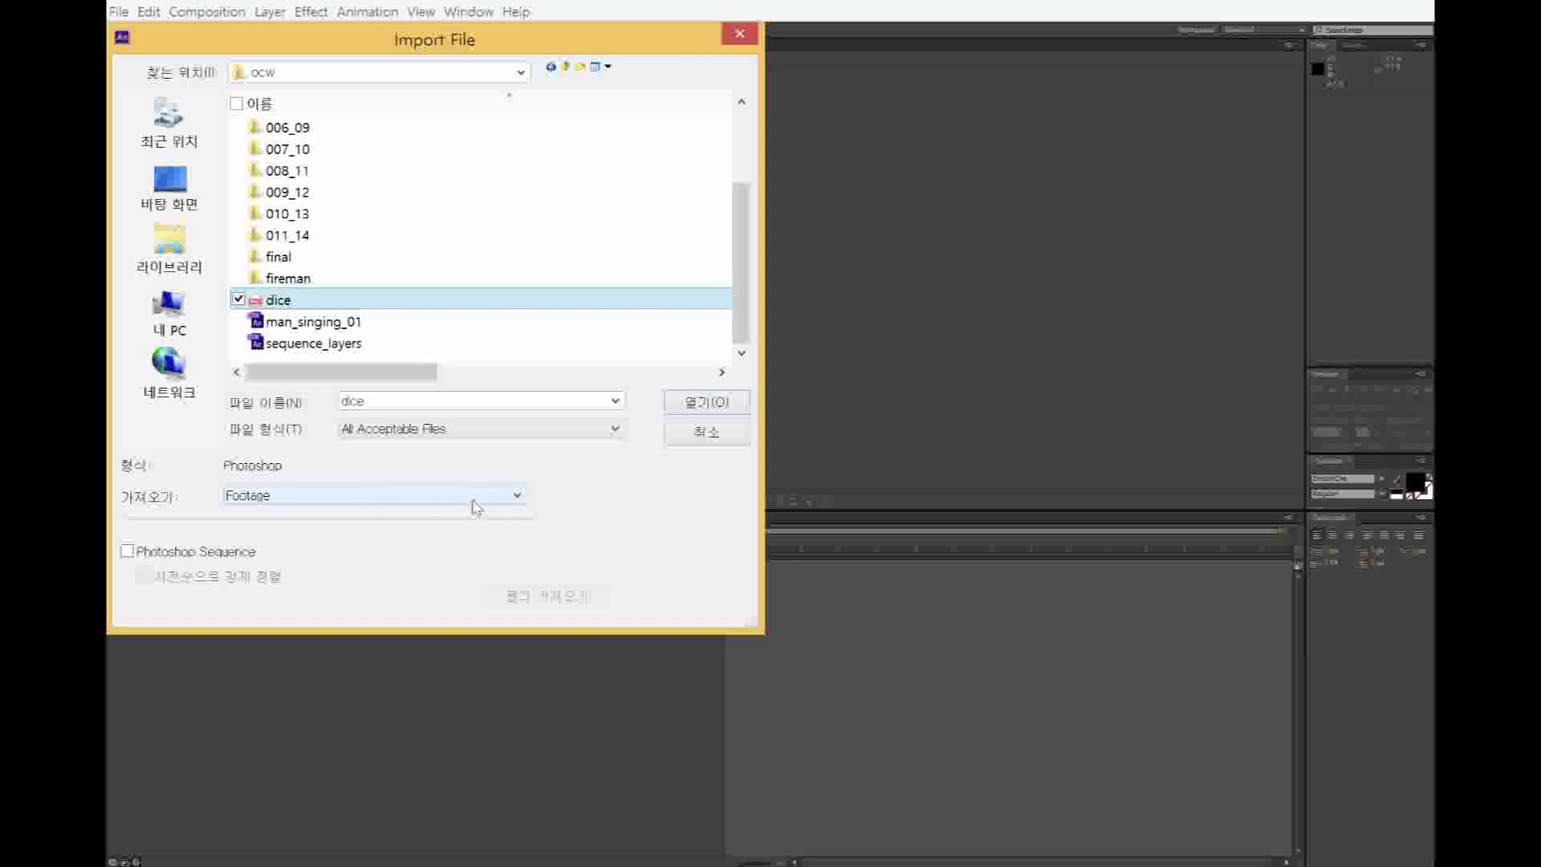
{"action": "left_click", "coordinate": [479, 507]}
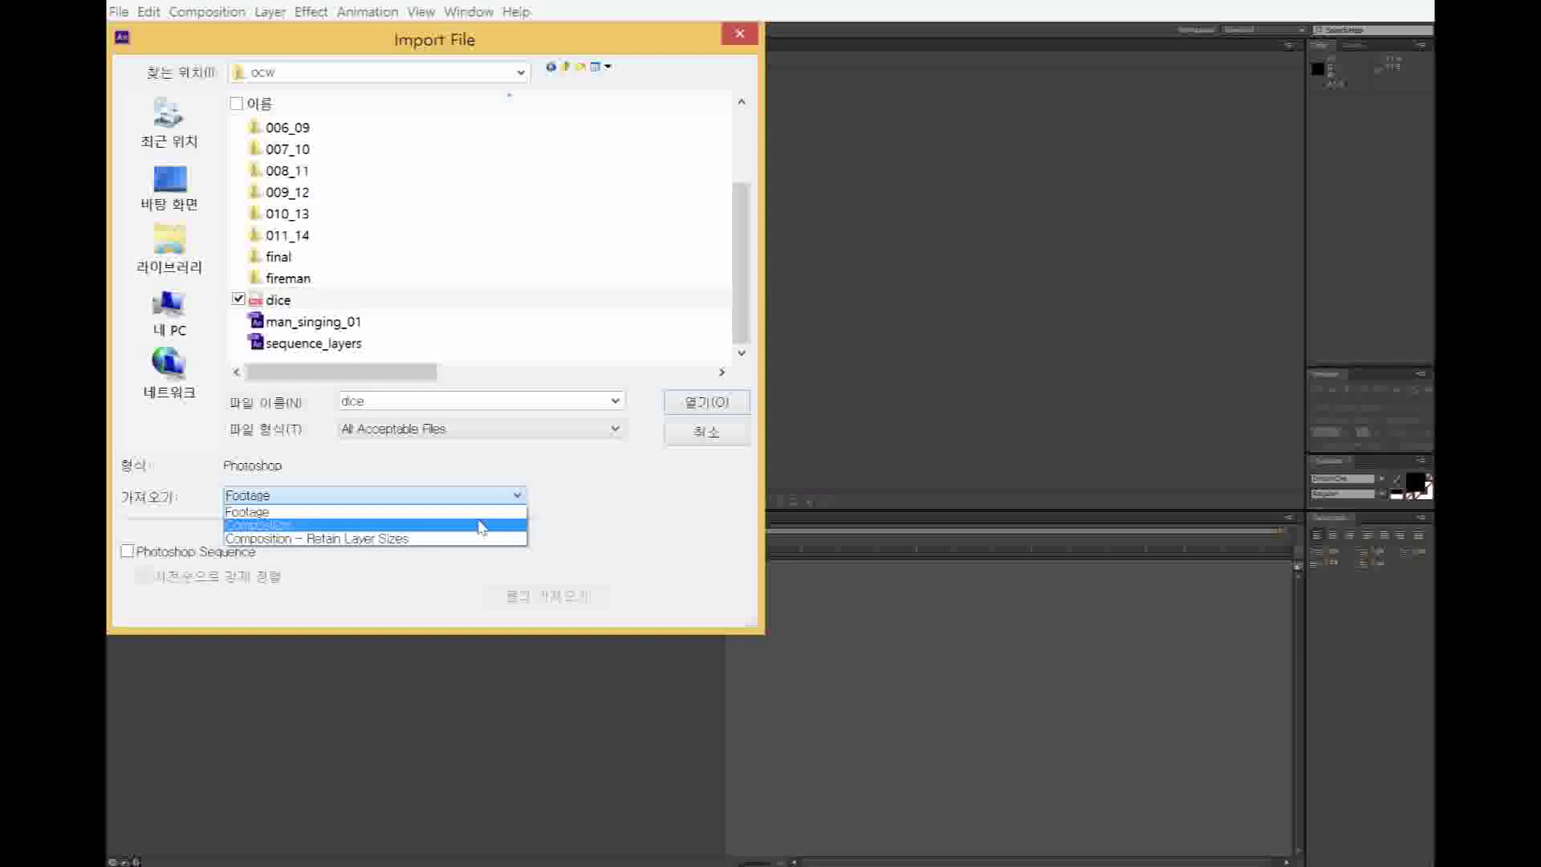
{"action": "left_click", "coordinate": [400, 539]}
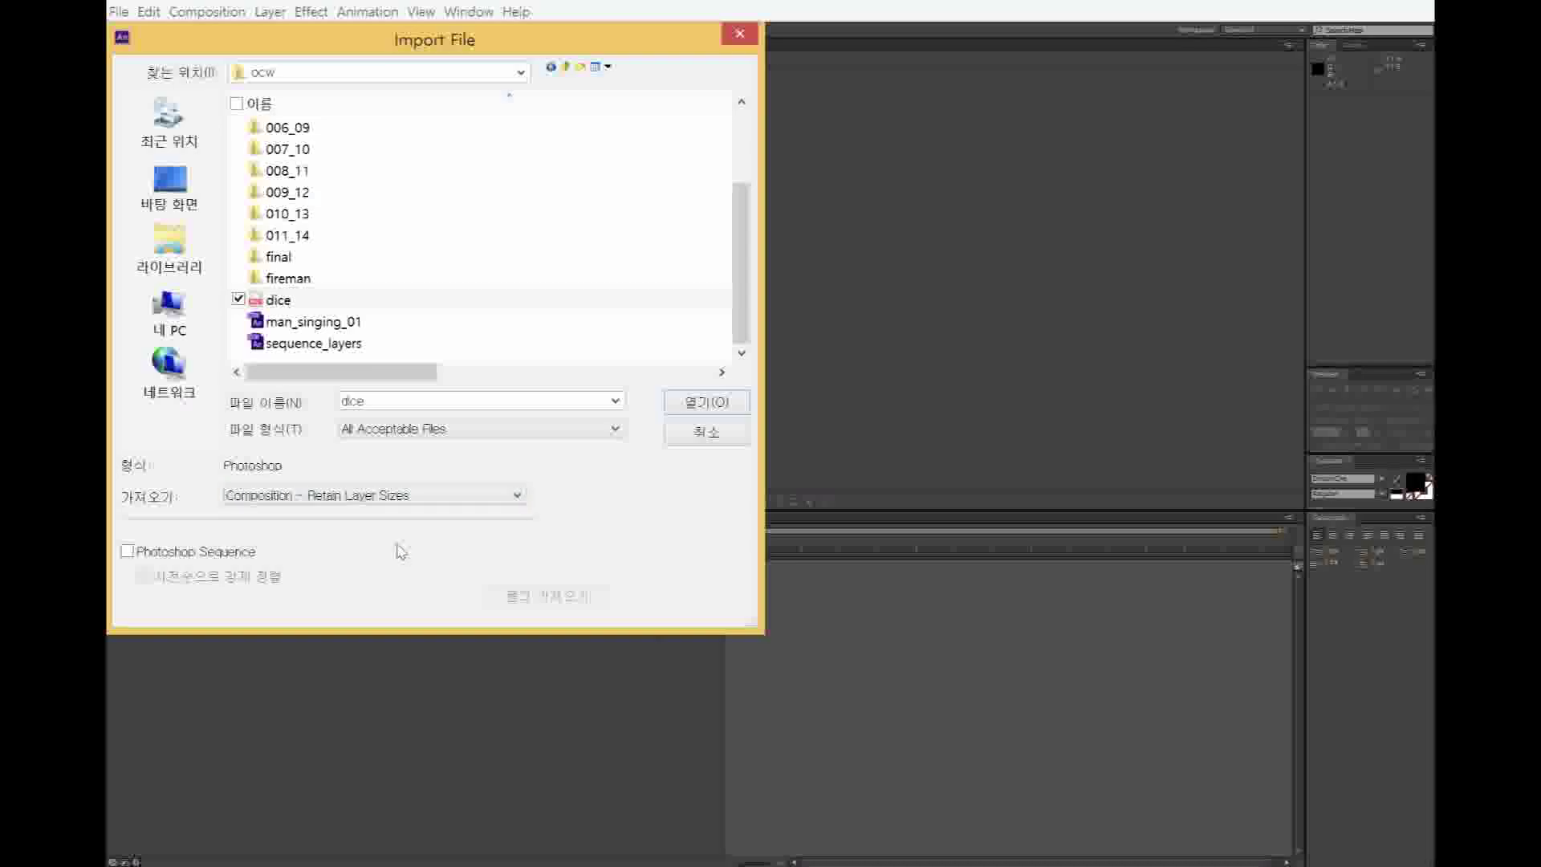
{"action": "left_click", "coordinate": [722, 411]}
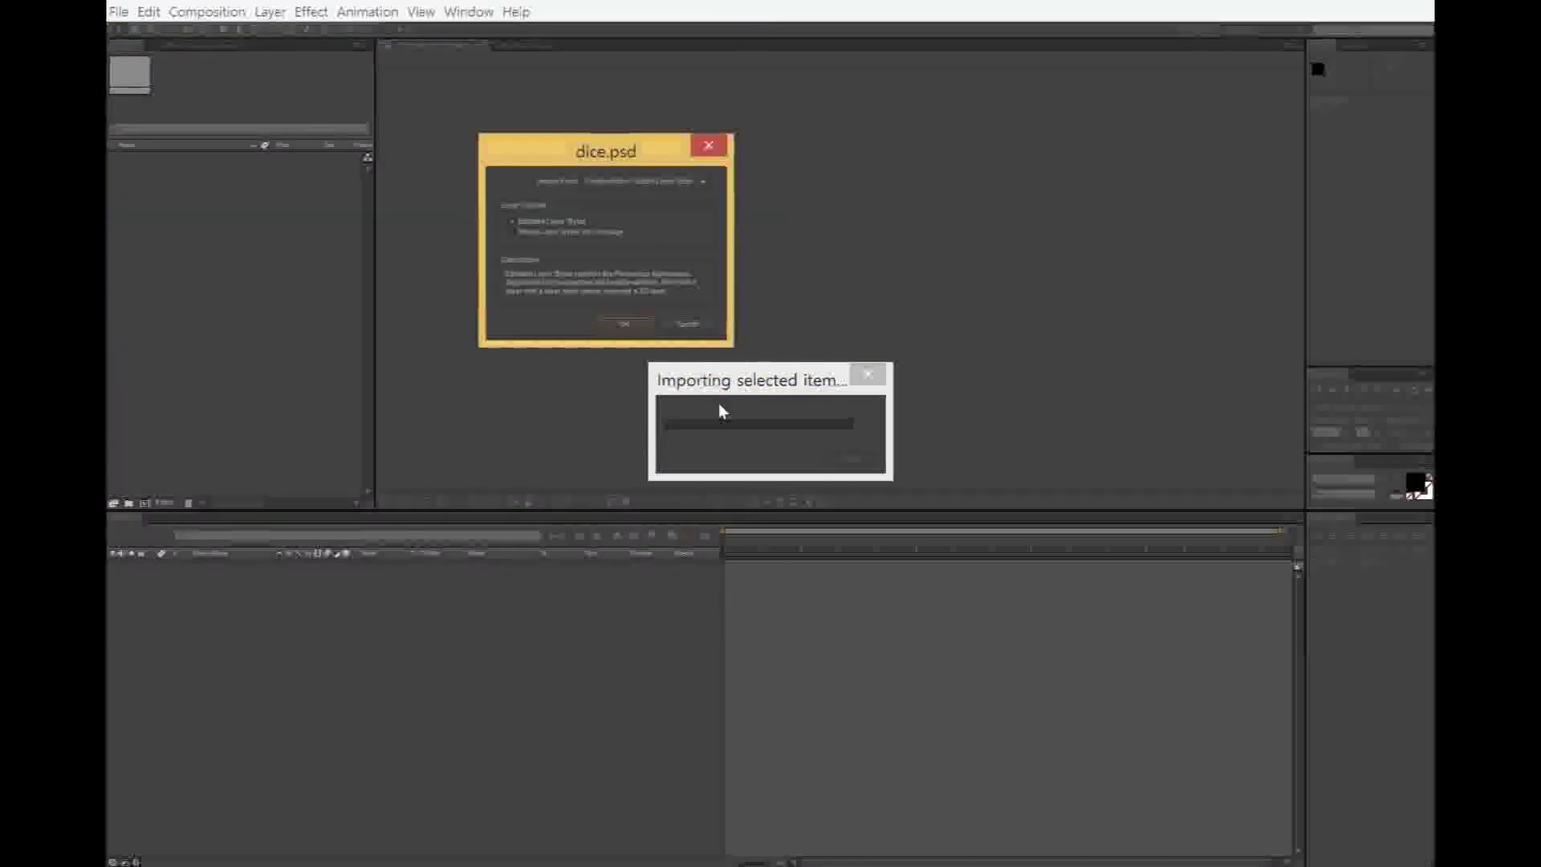
Step: Accept the dice.psd layer options, then expand the dice Layers folder to preview the red 1 face
{"action": "left_click", "coordinate": [627, 324]}
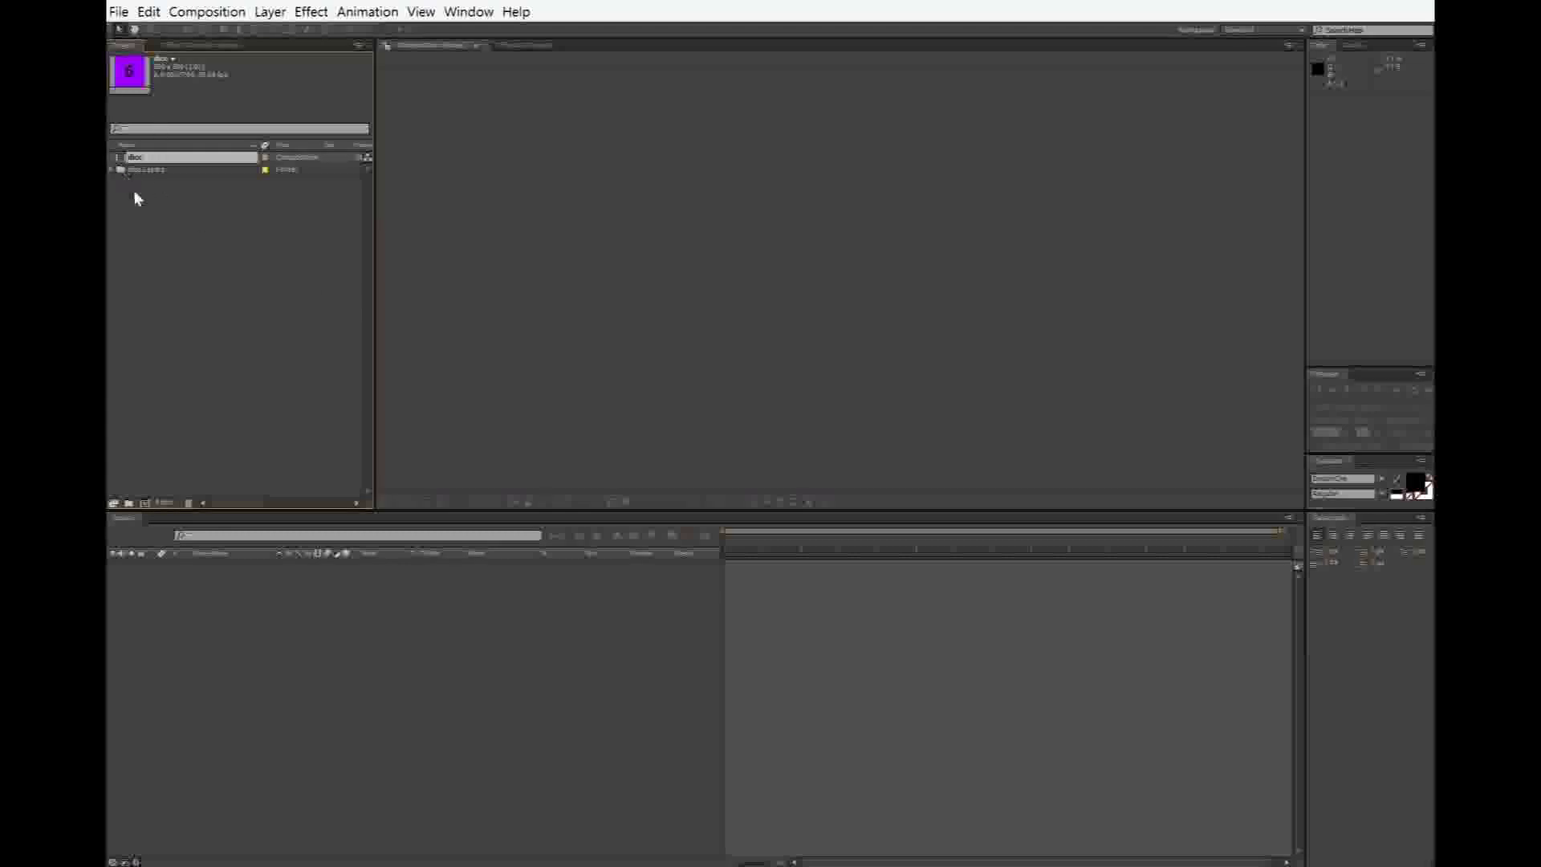
{"action": "left_click", "coordinate": [112, 170]}
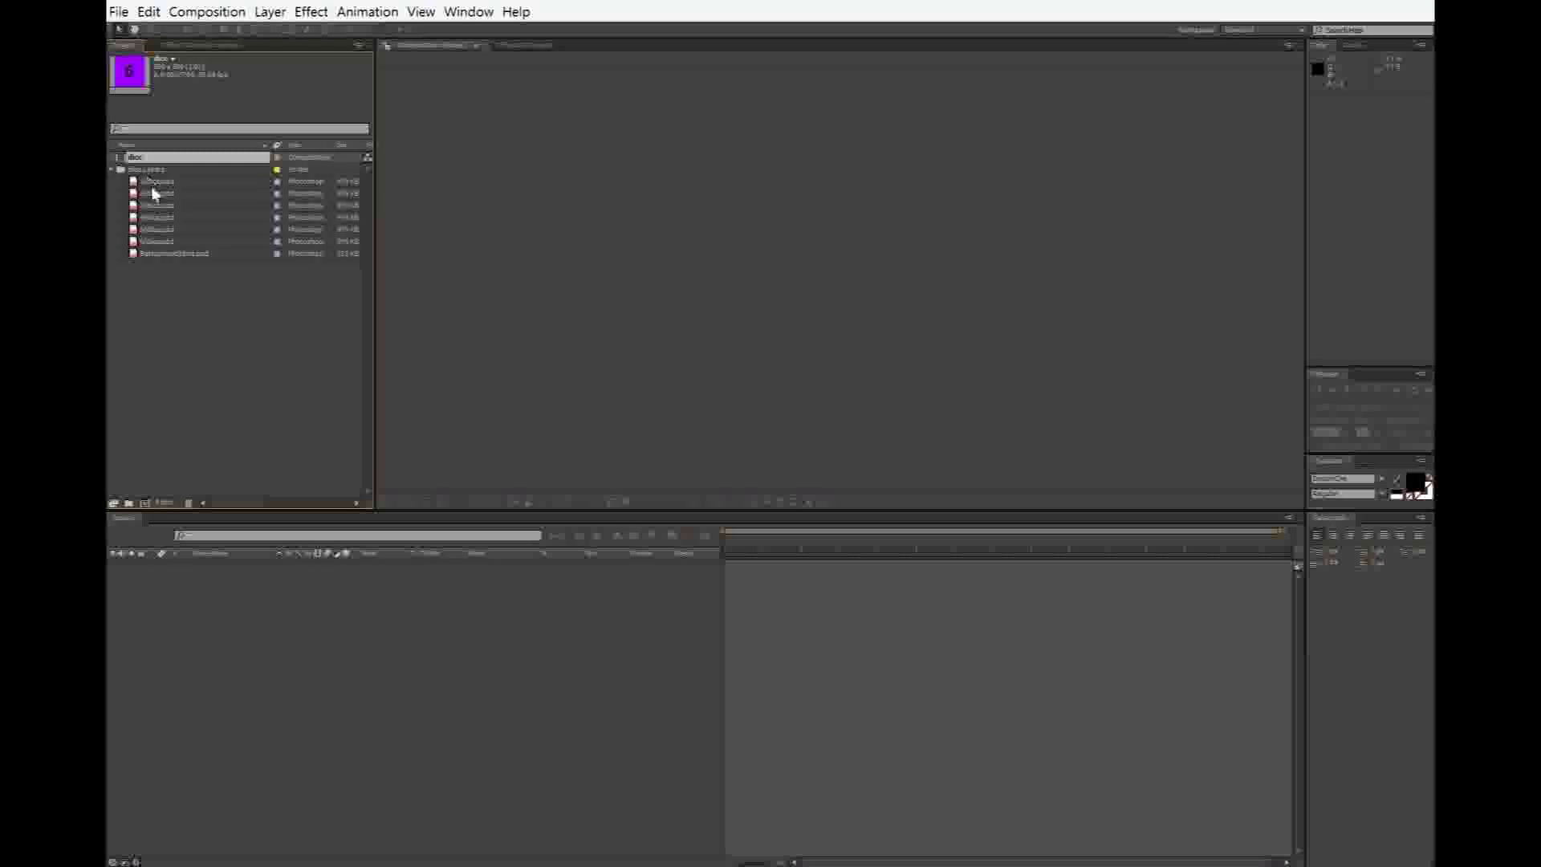
{"action": "left_click", "coordinate": [155, 182]}
Step: Arrow through the face layer previews, settling on the 6 face
{"action": "key", "text": "Down"}
{"action": "key", "text": "Down"}
{"action": "key", "text": "Down"}
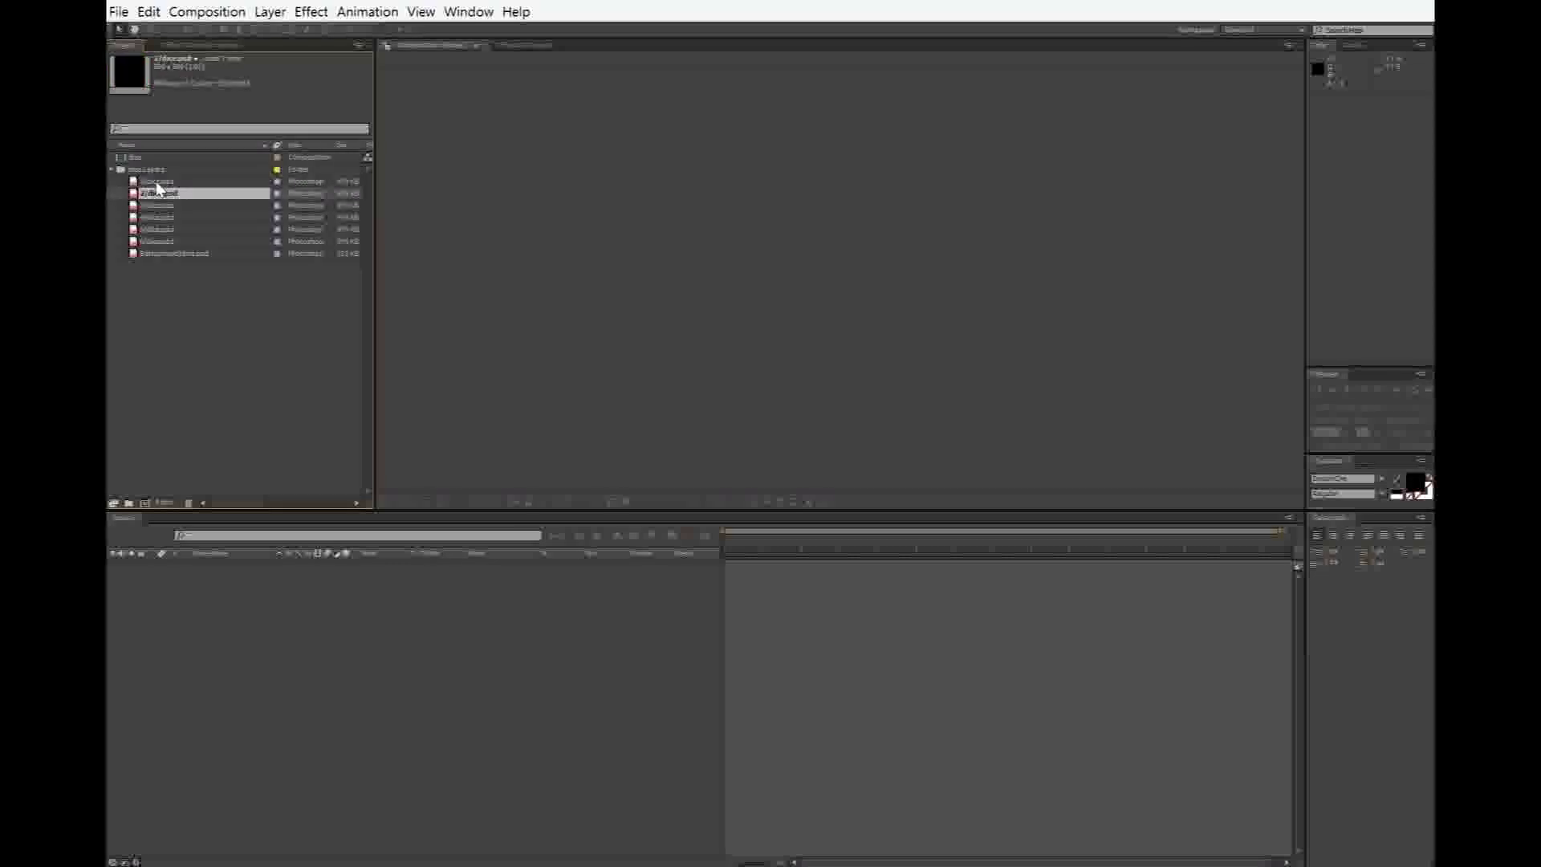
{"action": "key", "text": "Down"}
{"action": "key", "text": "Down"}
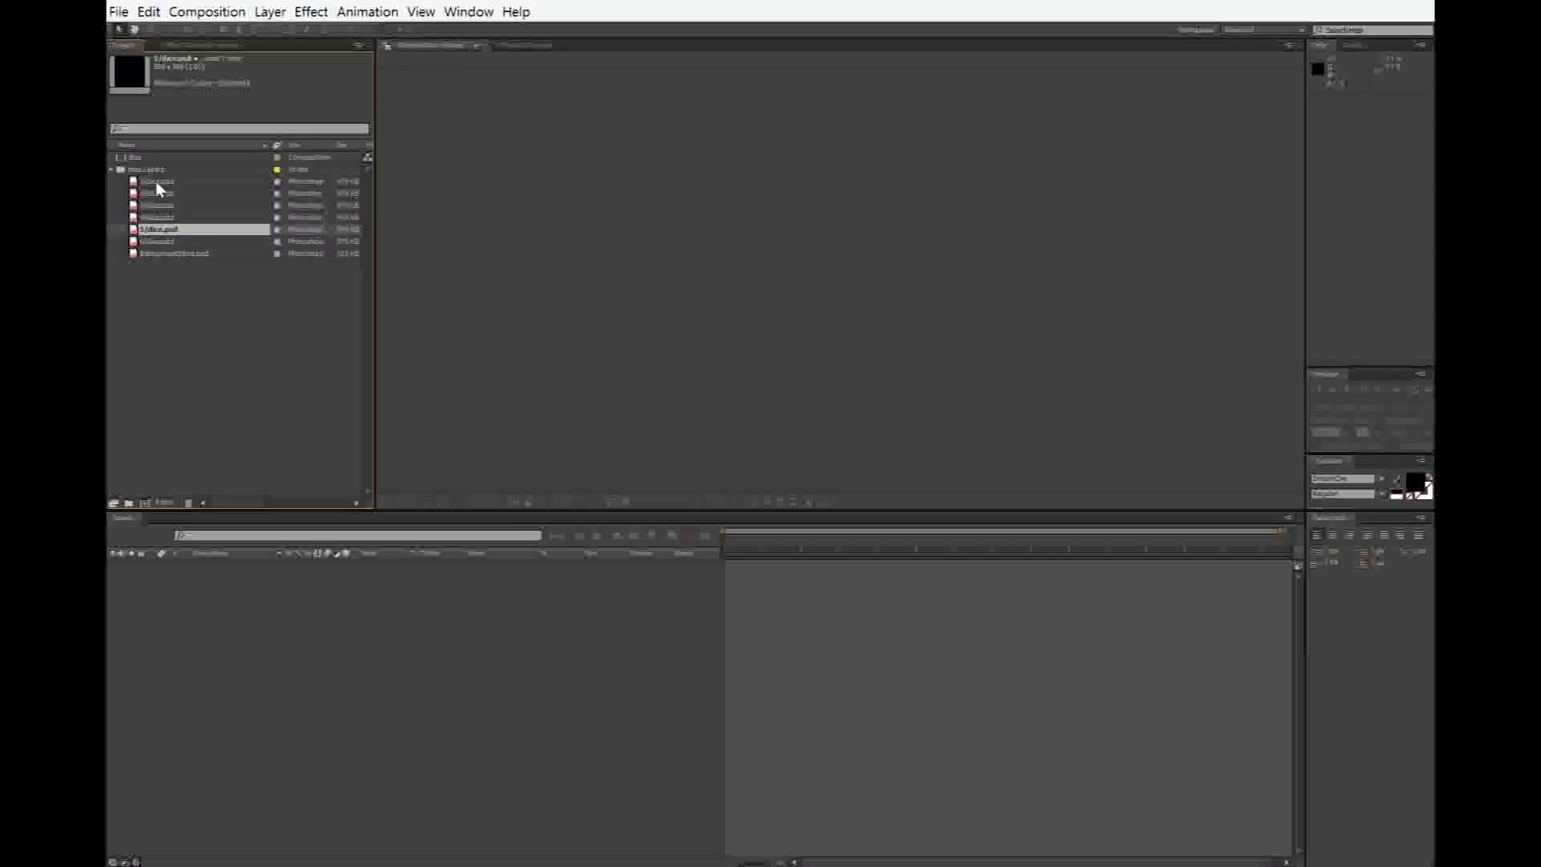
{"action": "key", "text": "Up"}
{"action": "key", "text": "Up"}
{"action": "key", "text": "Up"}
{"action": "key", "text": "Up"}
{"action": "key", "text": "Down"}
{"action": "key", "text": "Down"}
{"action": "key", "text": "Down"}
{"action": "key", "text": "Down"}
{"action": "key", "text": "Down"}
{"action": "key", "text": "Up"}
{"action": "key", "text": "Up"}
{"action": "key", "text": "Up"}
{"action": "key", "text": "Up"}
{"action": "key", "text": "Up"}
{"action": "key", "text": "Up"}
{"action": "key", "text": "Up"}
{"action": "key", "text": "Up"}
{"action": "key", "text": "Down"}
{"action": "key", "text": "Down"}
{"action": "key", "text": "Down"}
{"action": "key", "text": "Down"}
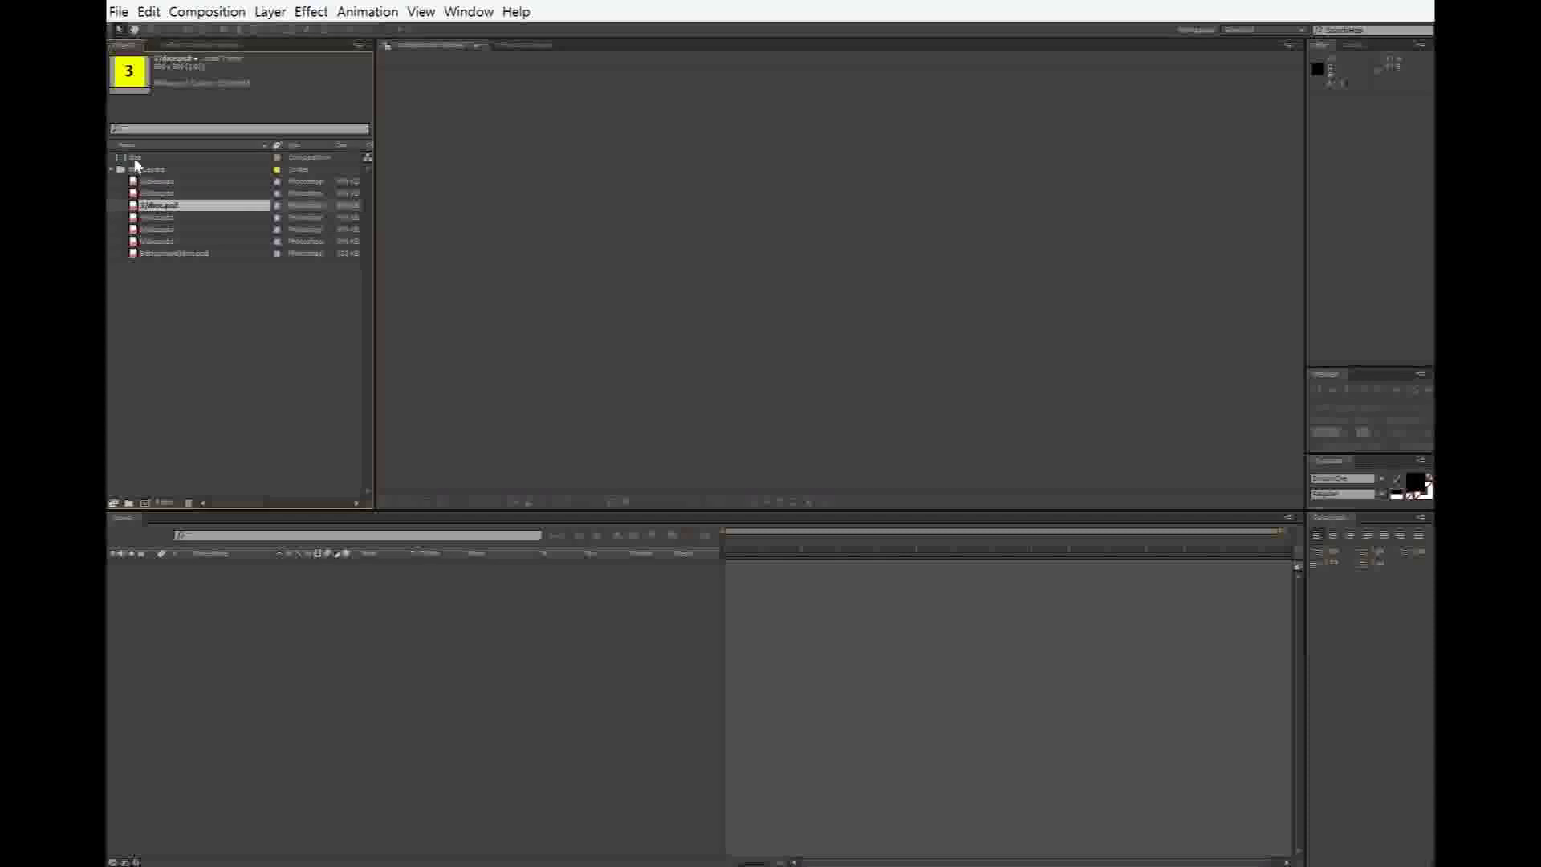
Step: Reopen the Import File window and cancel it
{"action": "double_click", "coordinate": [126, 162]}
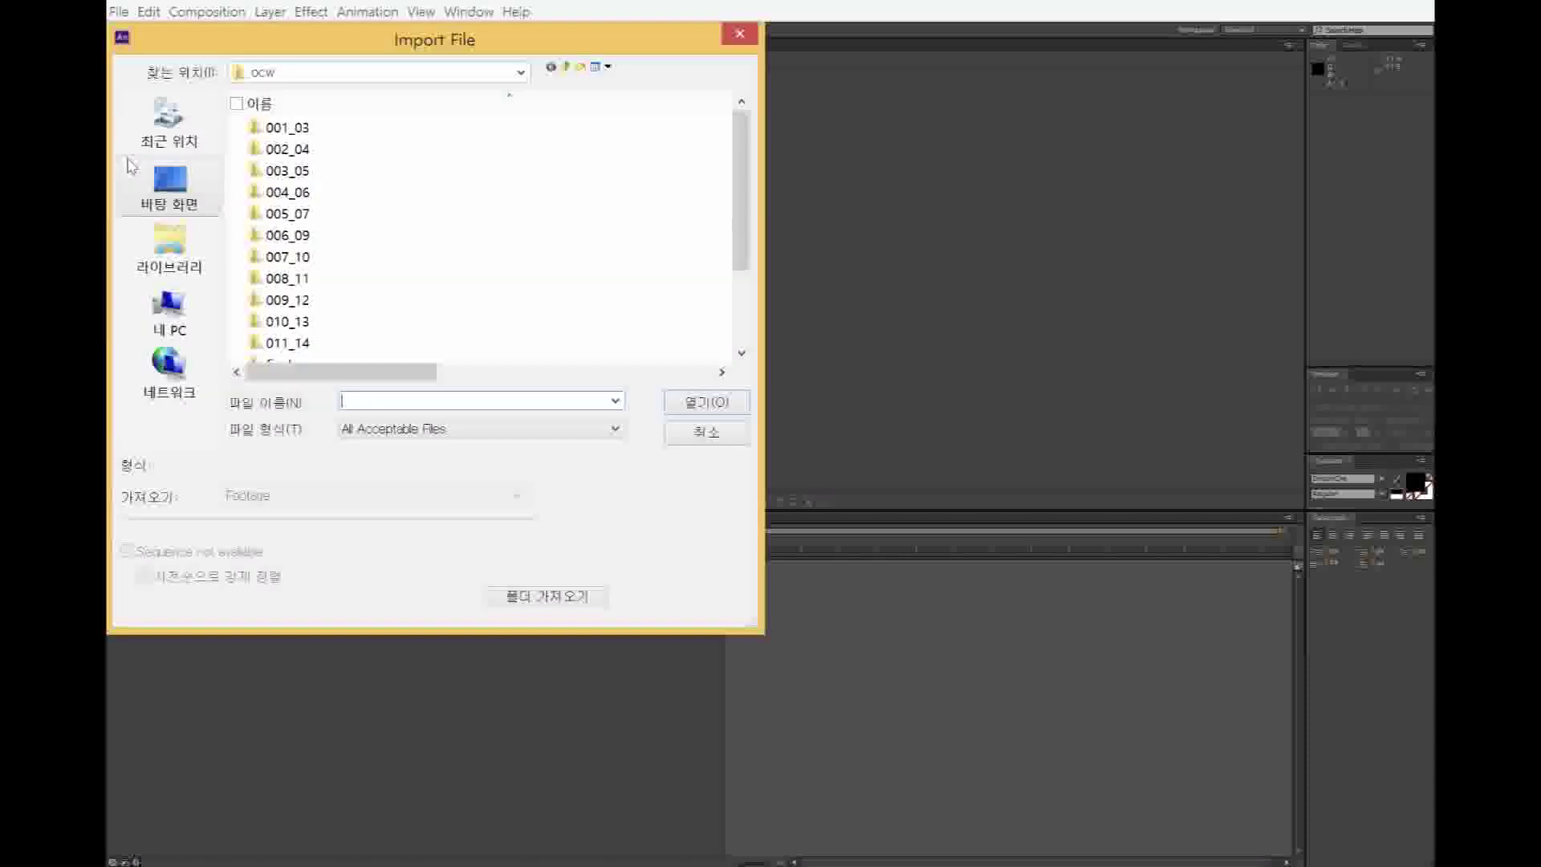
{"action": "left_click", "coordinate": [706, 431]}
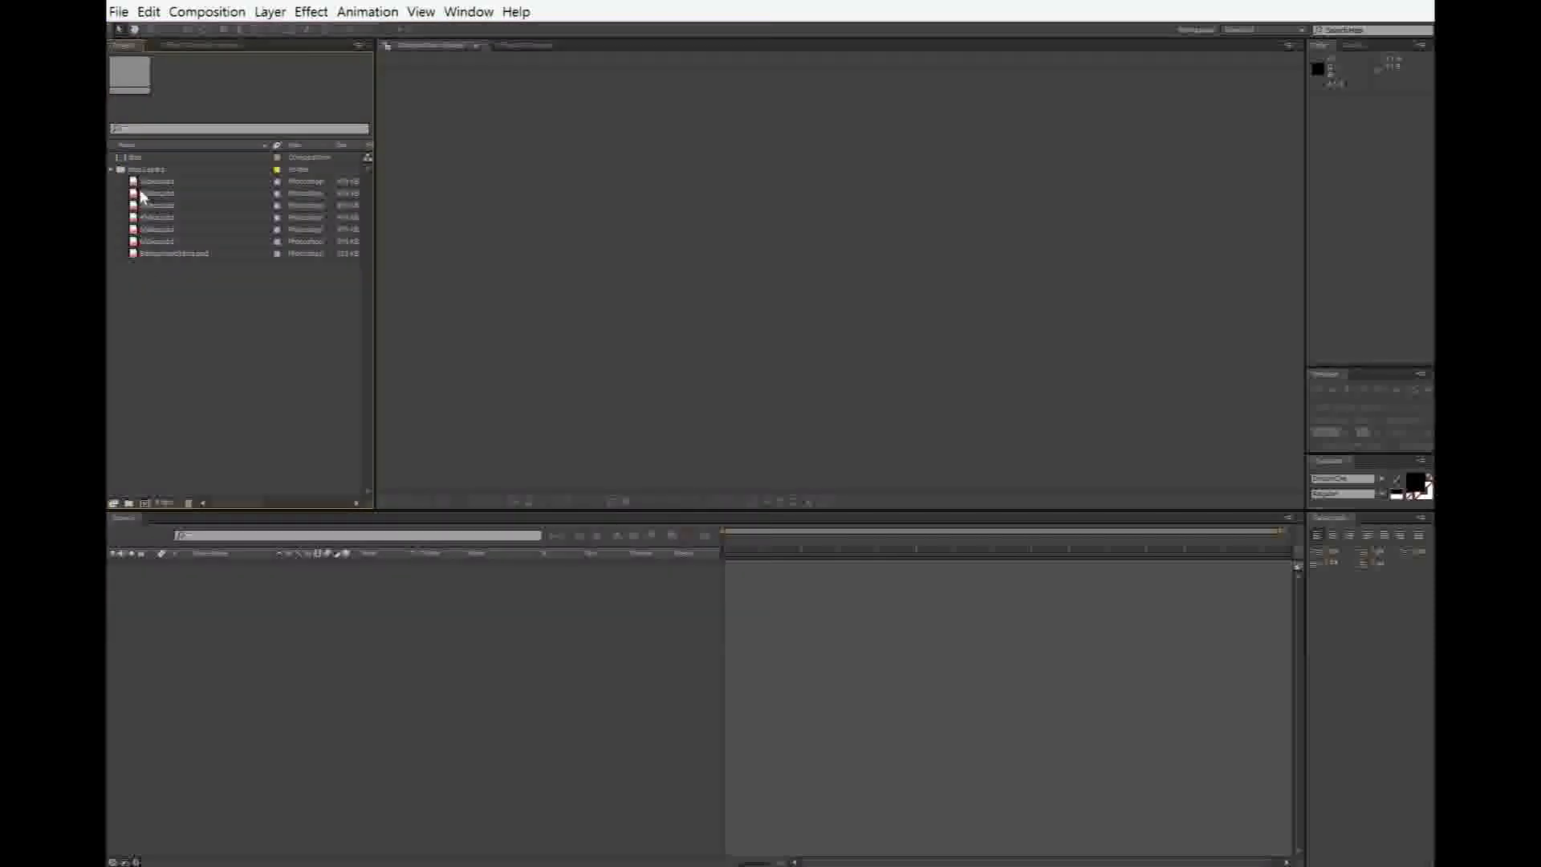
Step: Open the dice composition, click through its layers down to Background, then deselect
{"action": "double_click", "coordinate": [134, 158]}
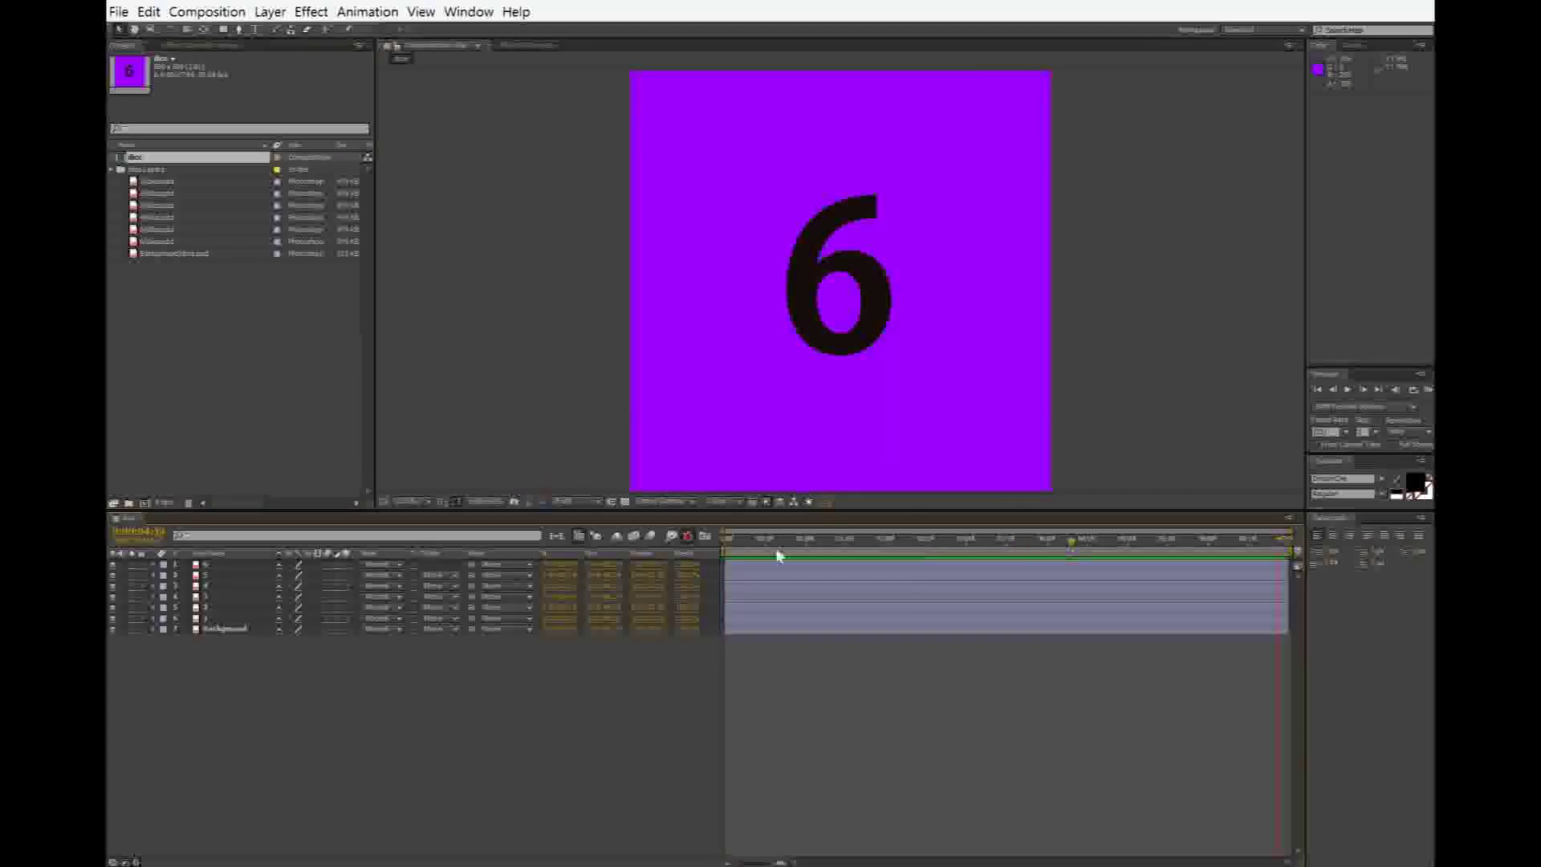
{"action": "left_click", "coordinate": [228, 566]}
{"action": "left_click", "coordinate": [225, 588]}
{"action": "left_click", "coordinate": [225, 599]}
{"action": "left_click", "coordinate": [226, 608]}
{"action": "left_click", "coordinate": [239, 630]}
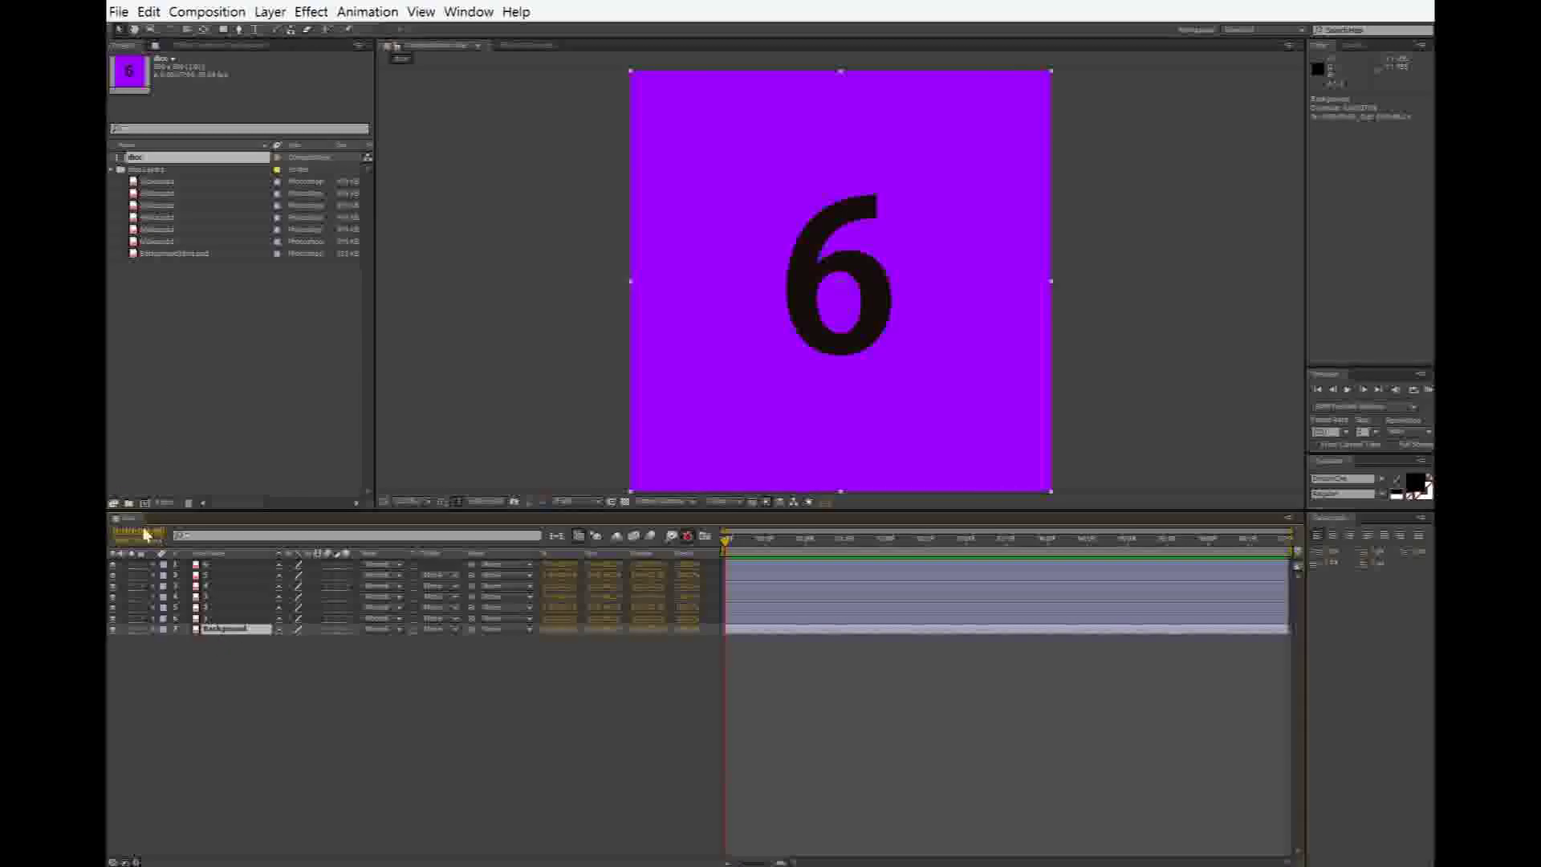
{"action": "left_click", "coordinate": [152, 354]}
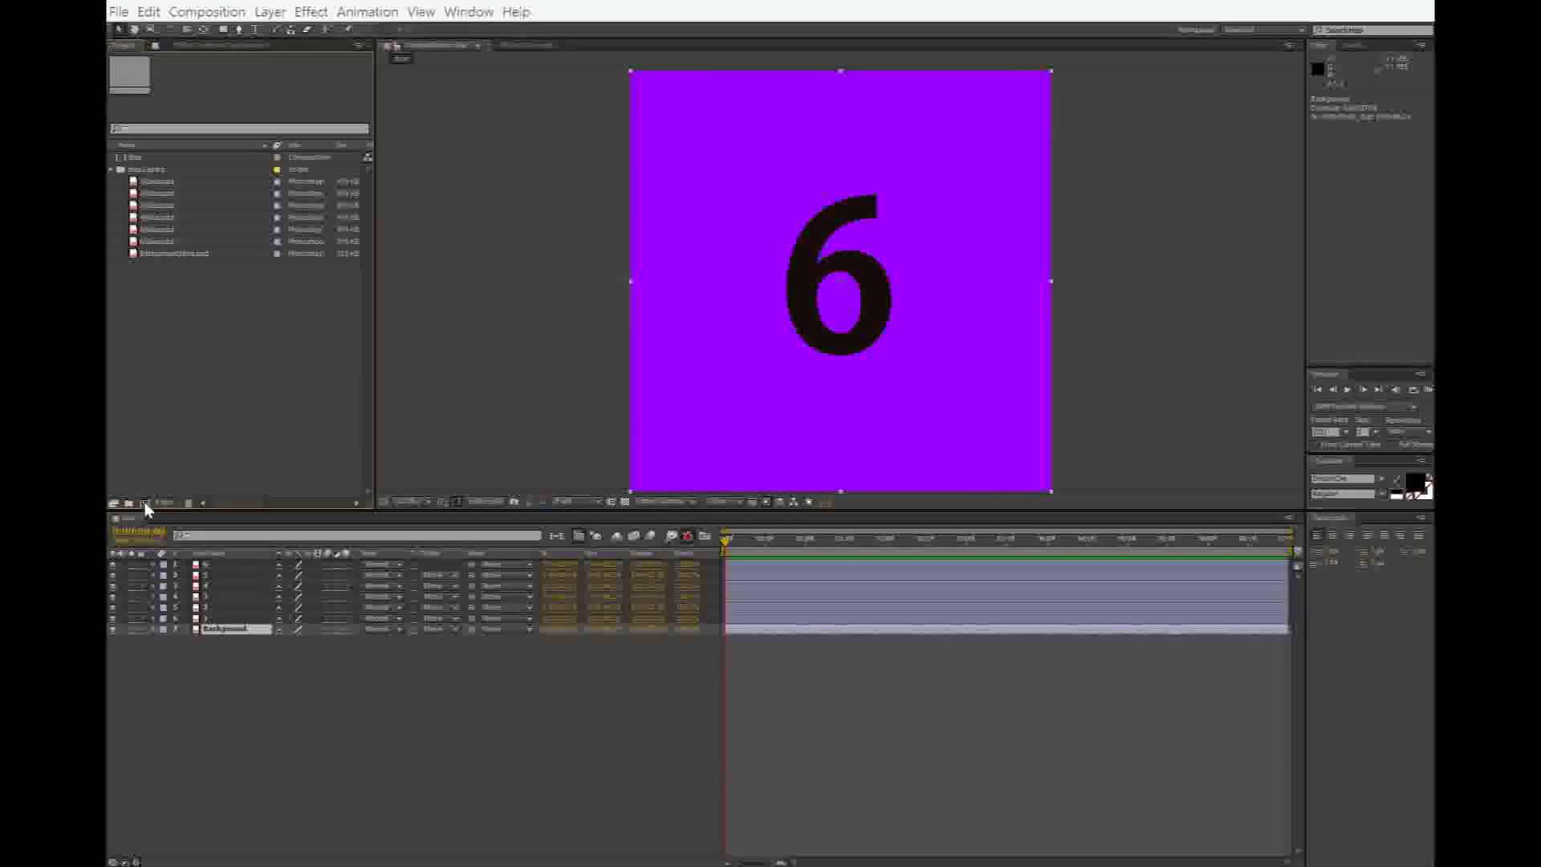
Step: Create a new composition named dice_dance with a white background
{"action": "key", "text": "ctrl+k"}
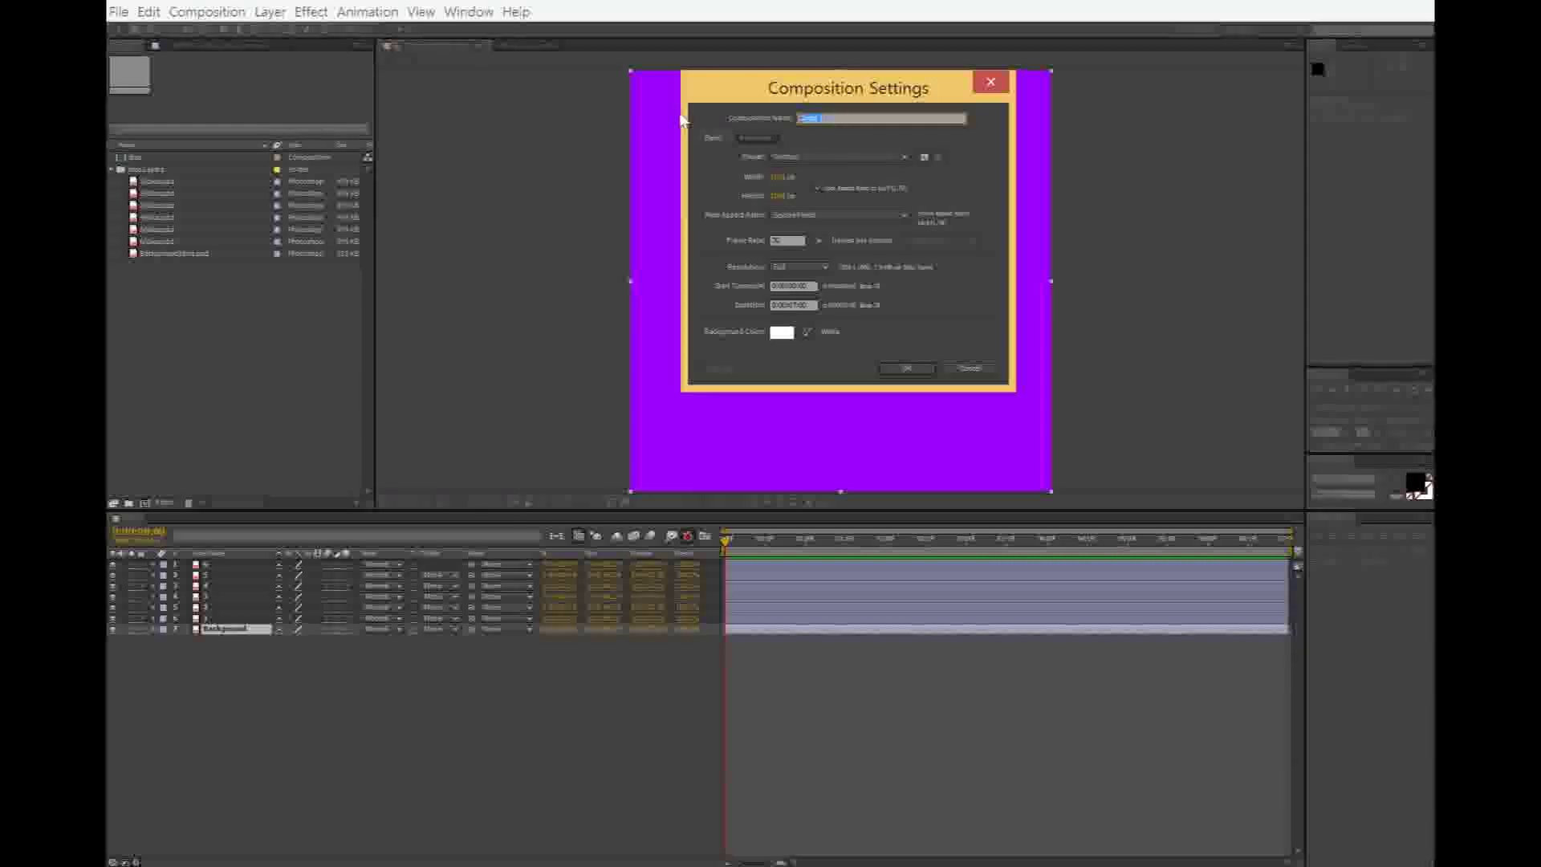
{"action": "type", "text": "sc_dance"}
{"action": "key", "text": "Return"}
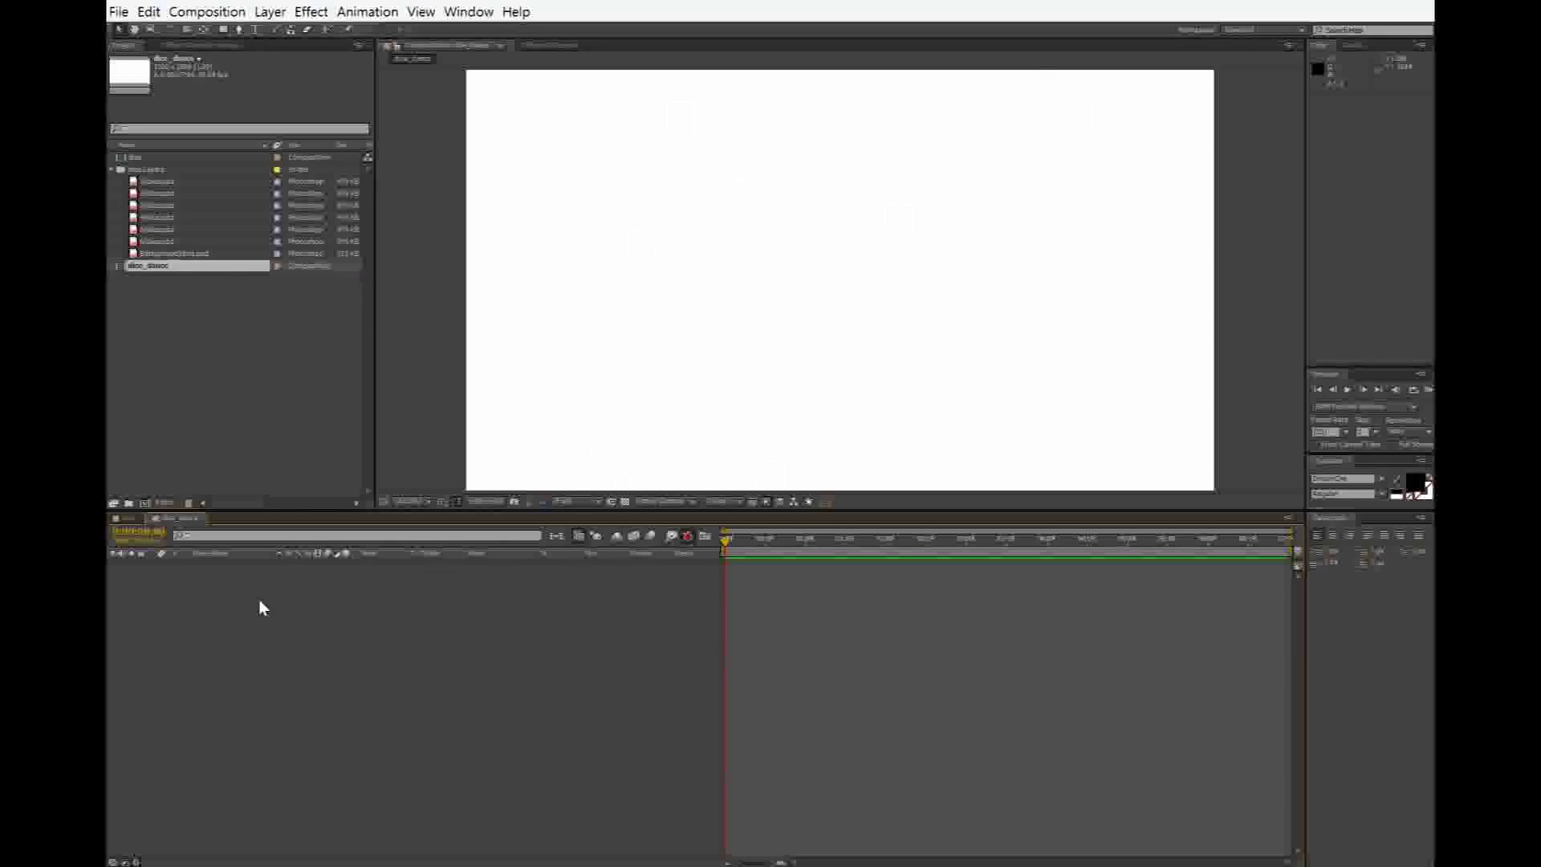
Step: Add 1/dice.psd to dice_dance and adjust its Position to sit near the frame centre
{"action": "left_click", "coordinate": [181, 241]}
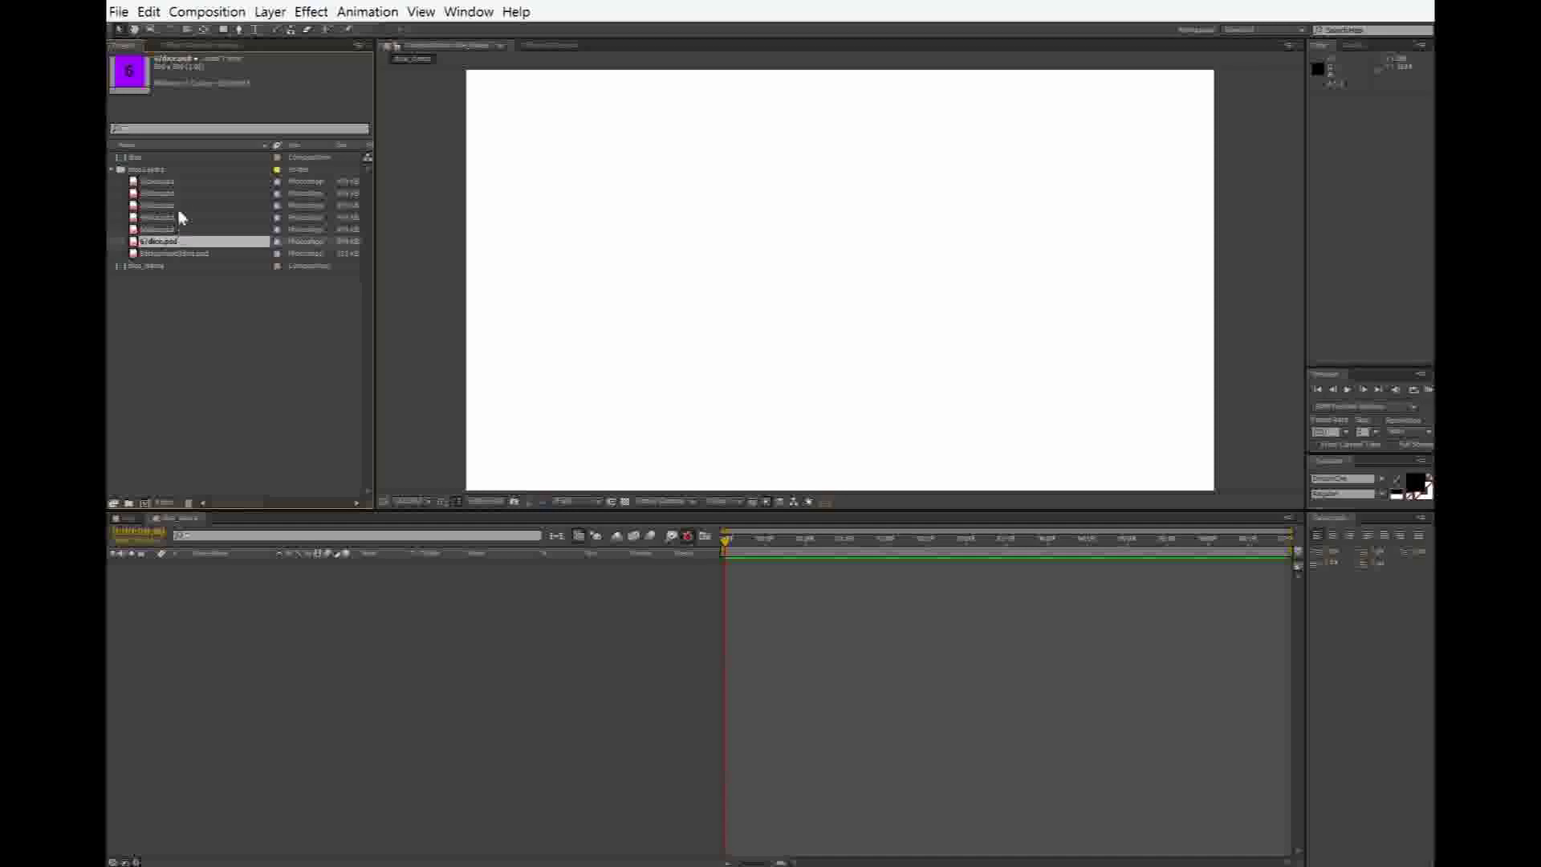
{"action": "left_click", "coordinate": [175, 186]}
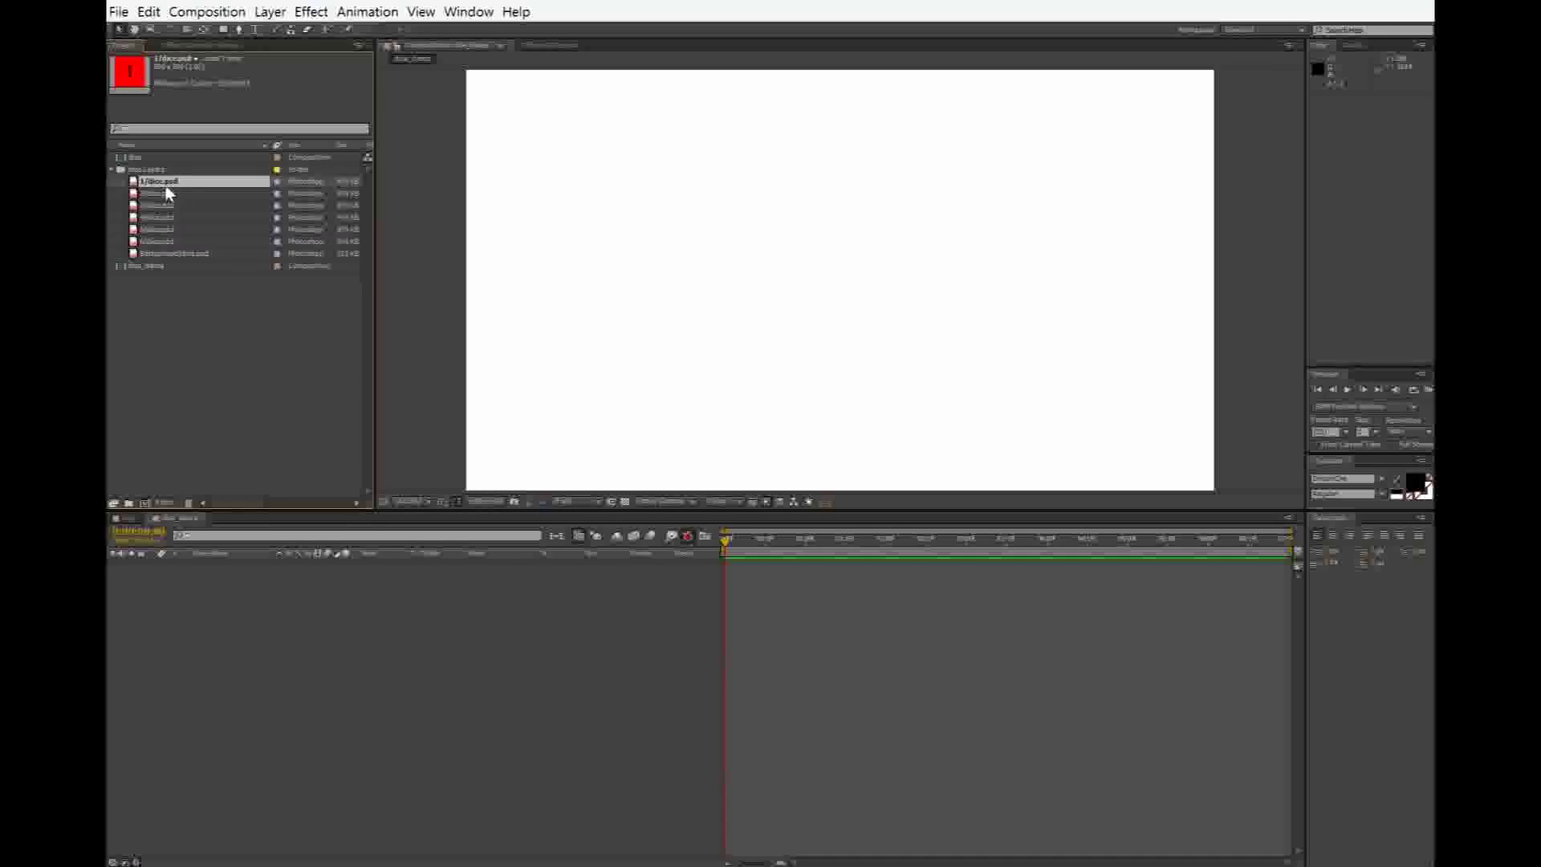
{"action": "left_click_drag", "start_coordinate": [168, 186], "coordinate": [350, 634]}
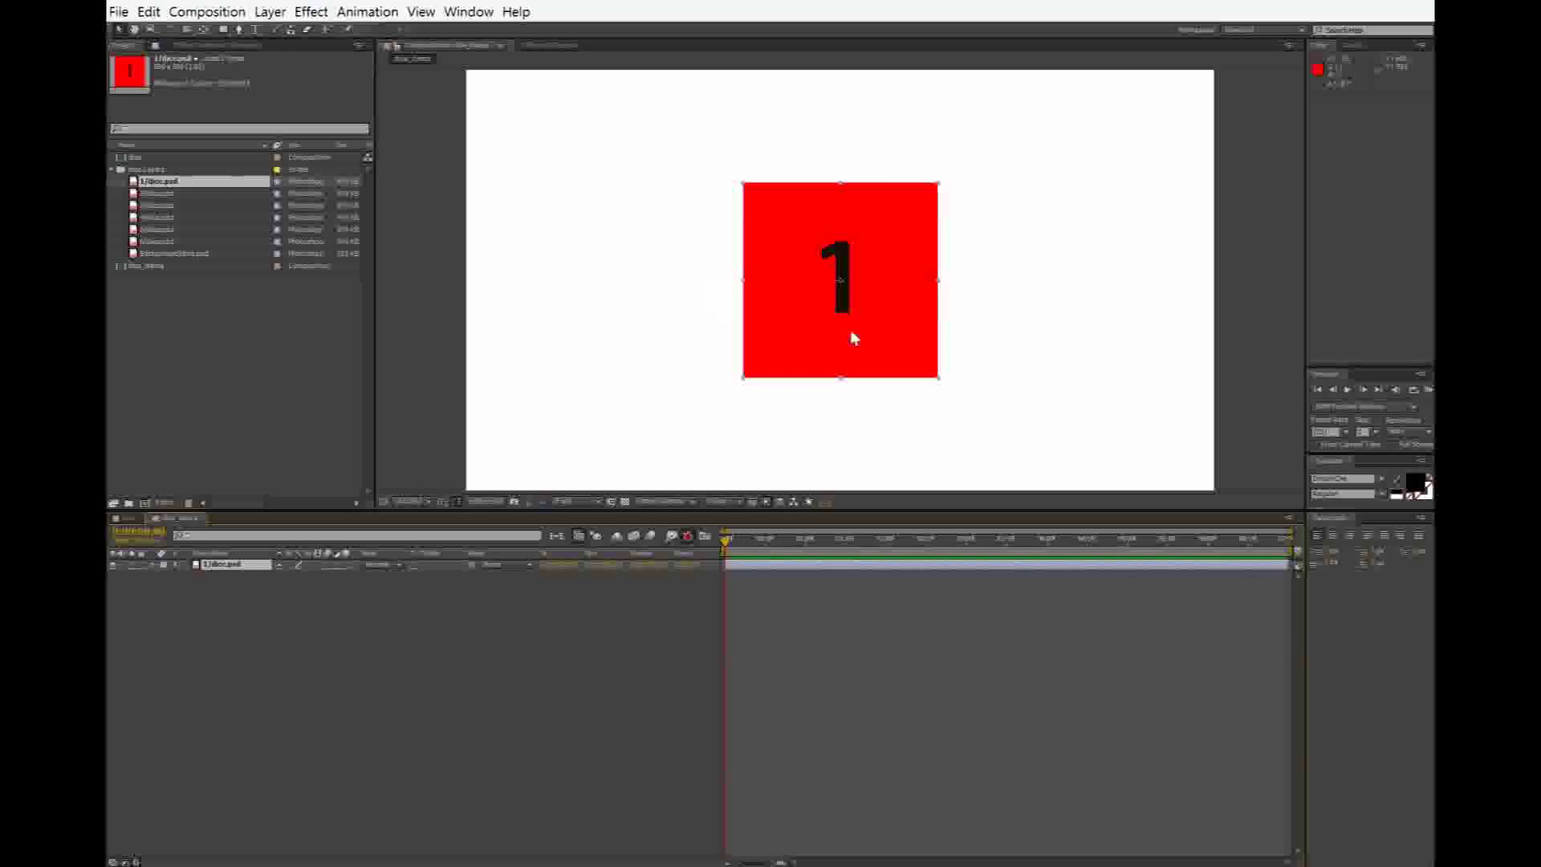
{"action": "mouse_move", "coordinate": [853, 300]}
{"action": "left_mouse_down"}
{"action": "mouse_move", "coordinate": [993, 243]}
{"action": "mouse_move", "coordinate": [739, 323]}
{"action": "mouse_move", "coordinate": [870, 254]}
{"action": "mouse_move", "coordinate": [859, 273]}
{"action": "left_mouse_up"}
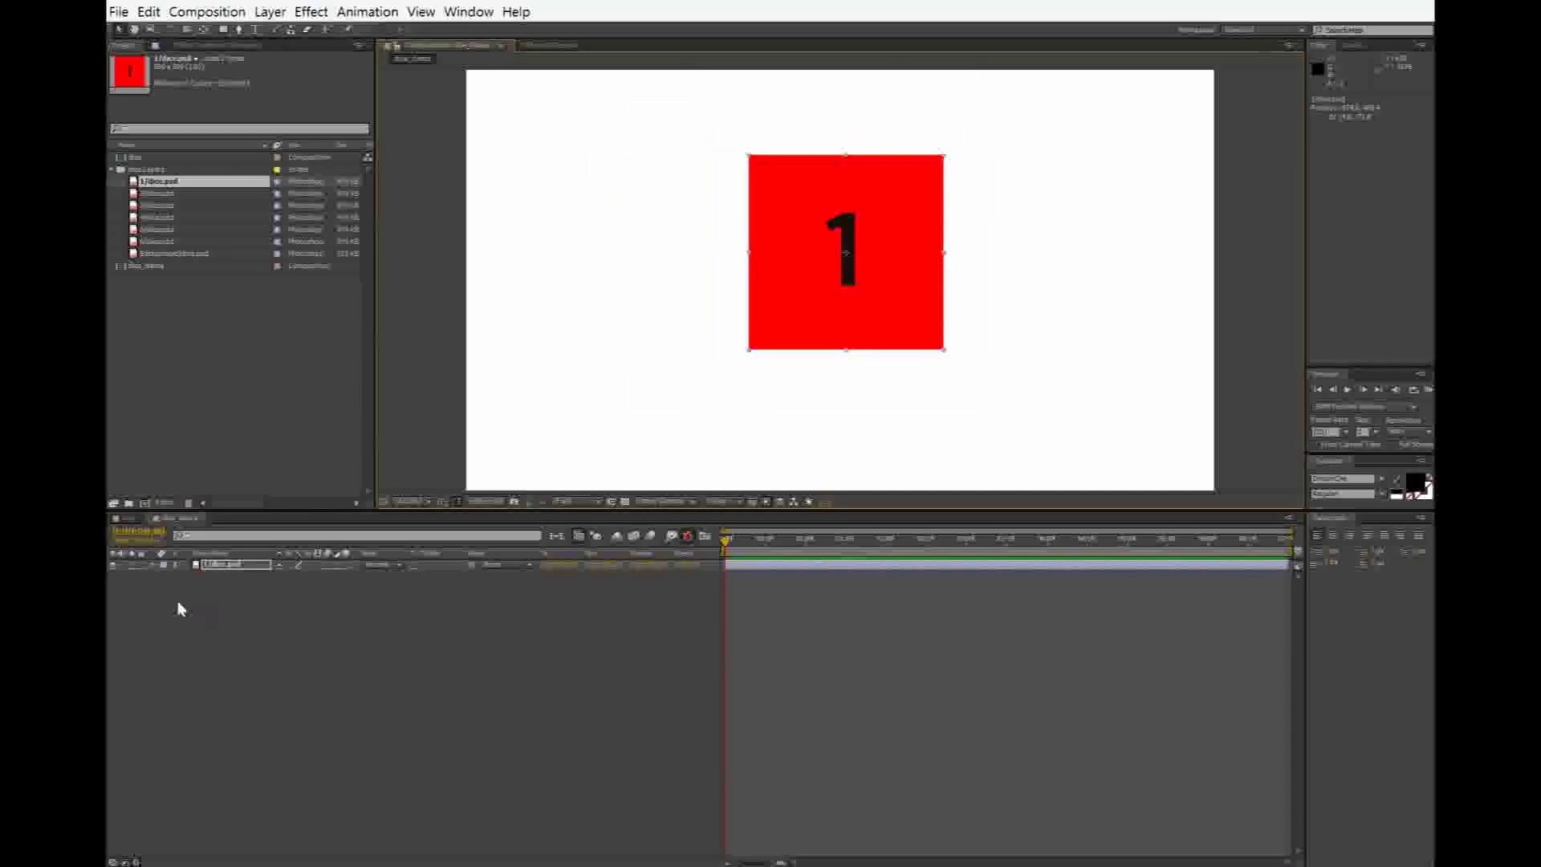
{"action": "left_click", "coordinate": [152, 565]}
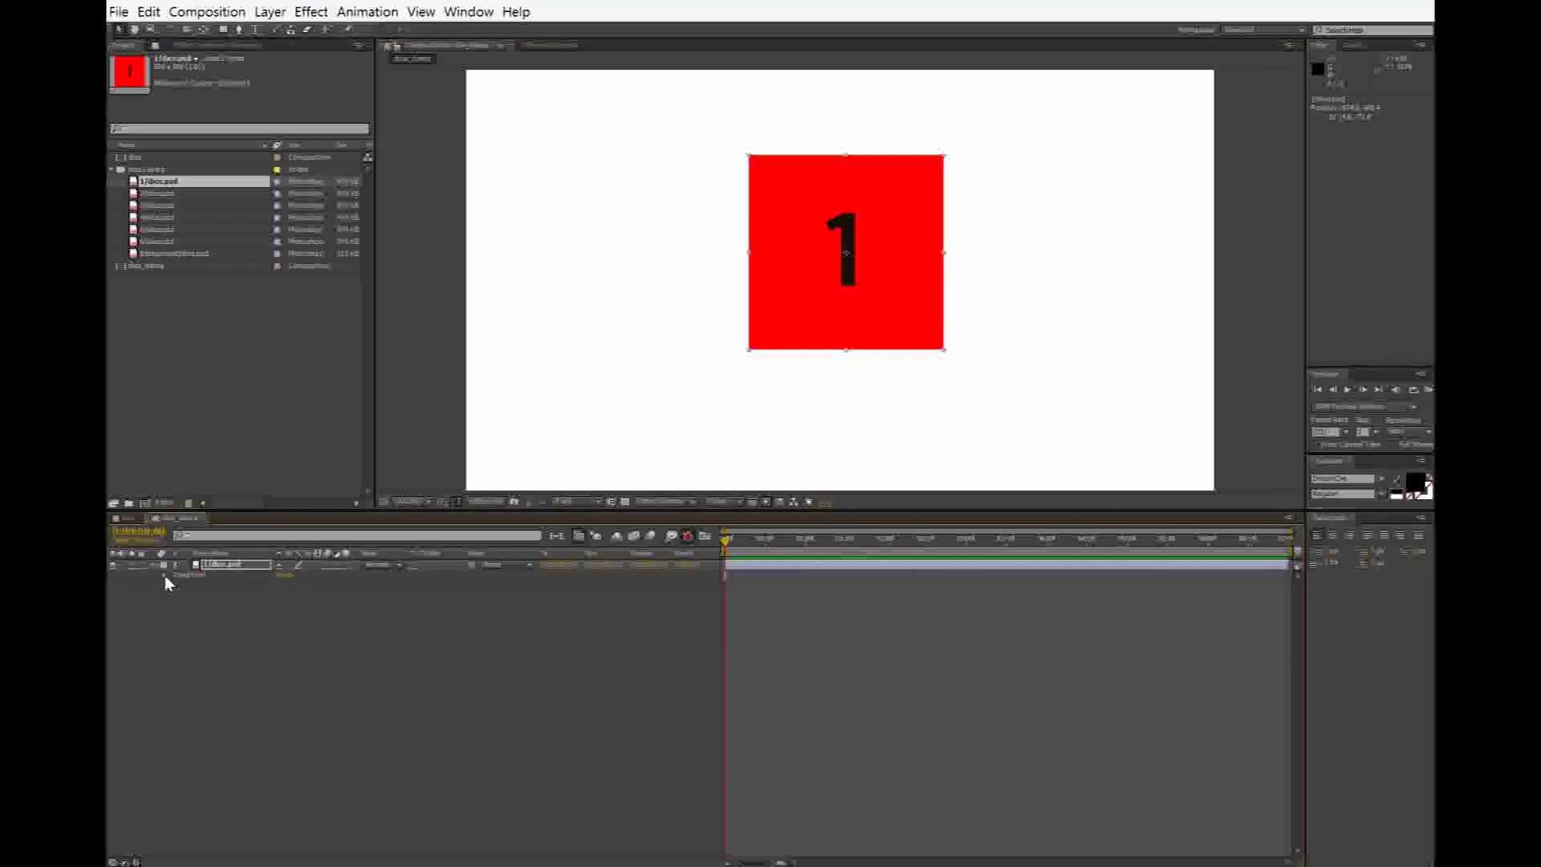
{"action": "left_click", "coordinate": [165, 575]}
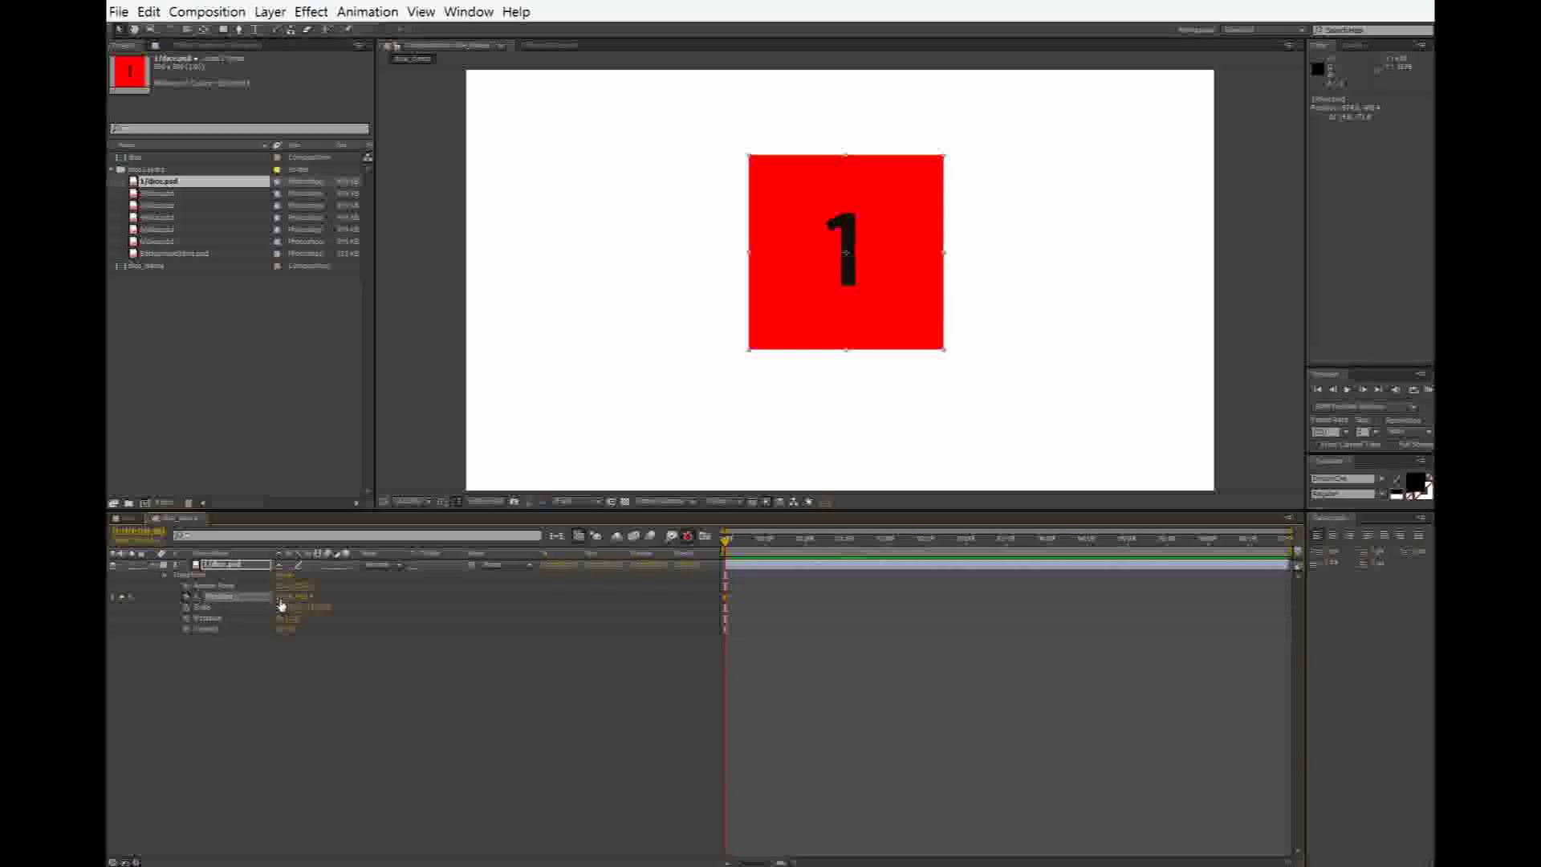
{"action": "left_click_drag", "start_coordinate": [280, 600], "coordinate": [330, 601]}
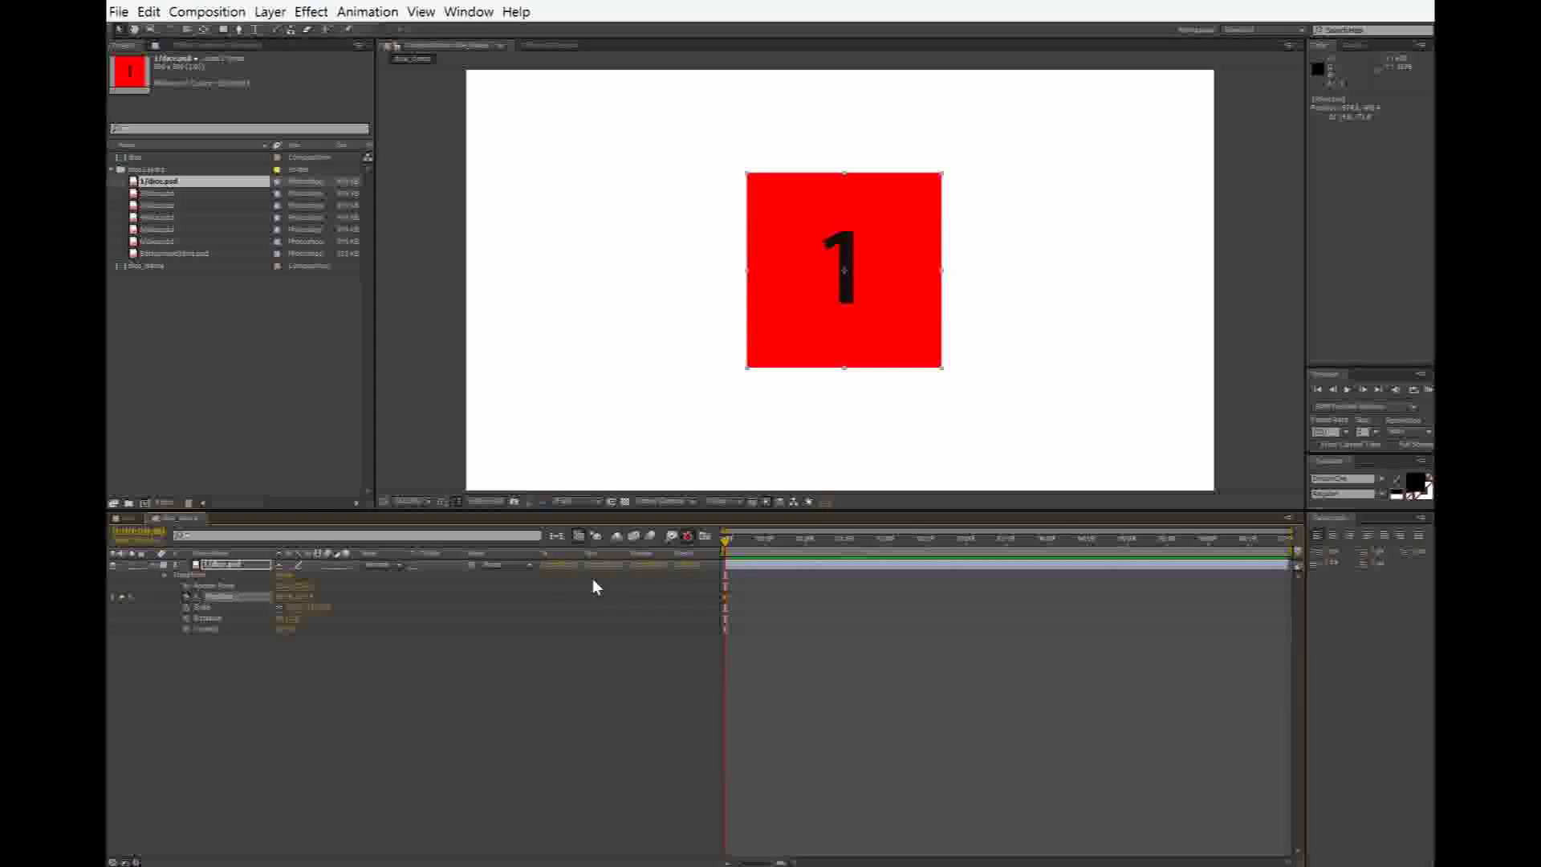
{"action": "left_click", "coordinate": [687, 535]}
{"action": "left_click", "coordinate": [575, 766]}
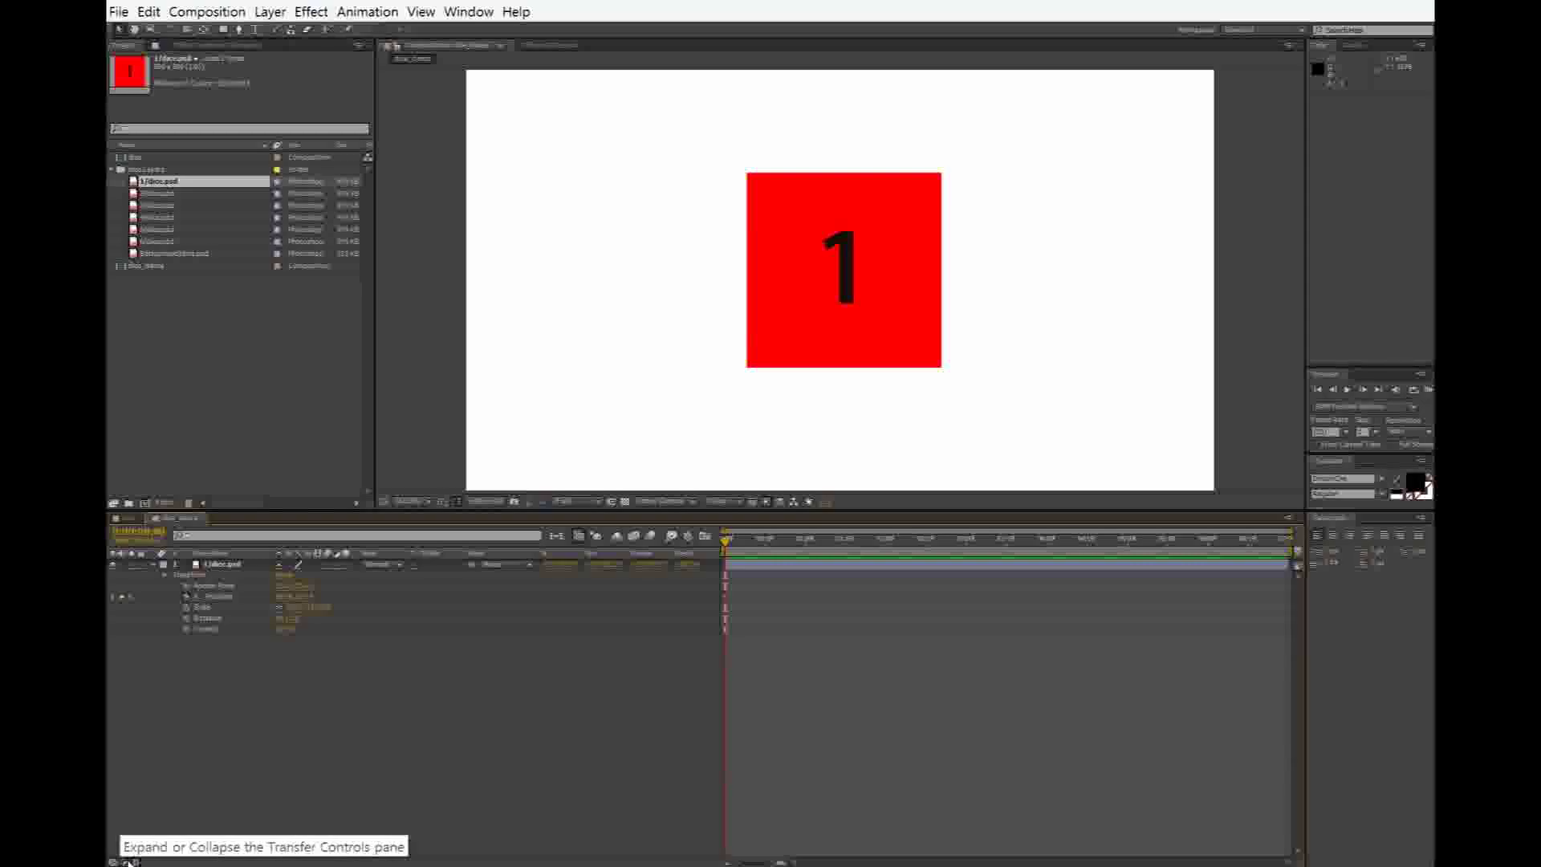
{"action": "left_click", "coordinate": [347, 564]}
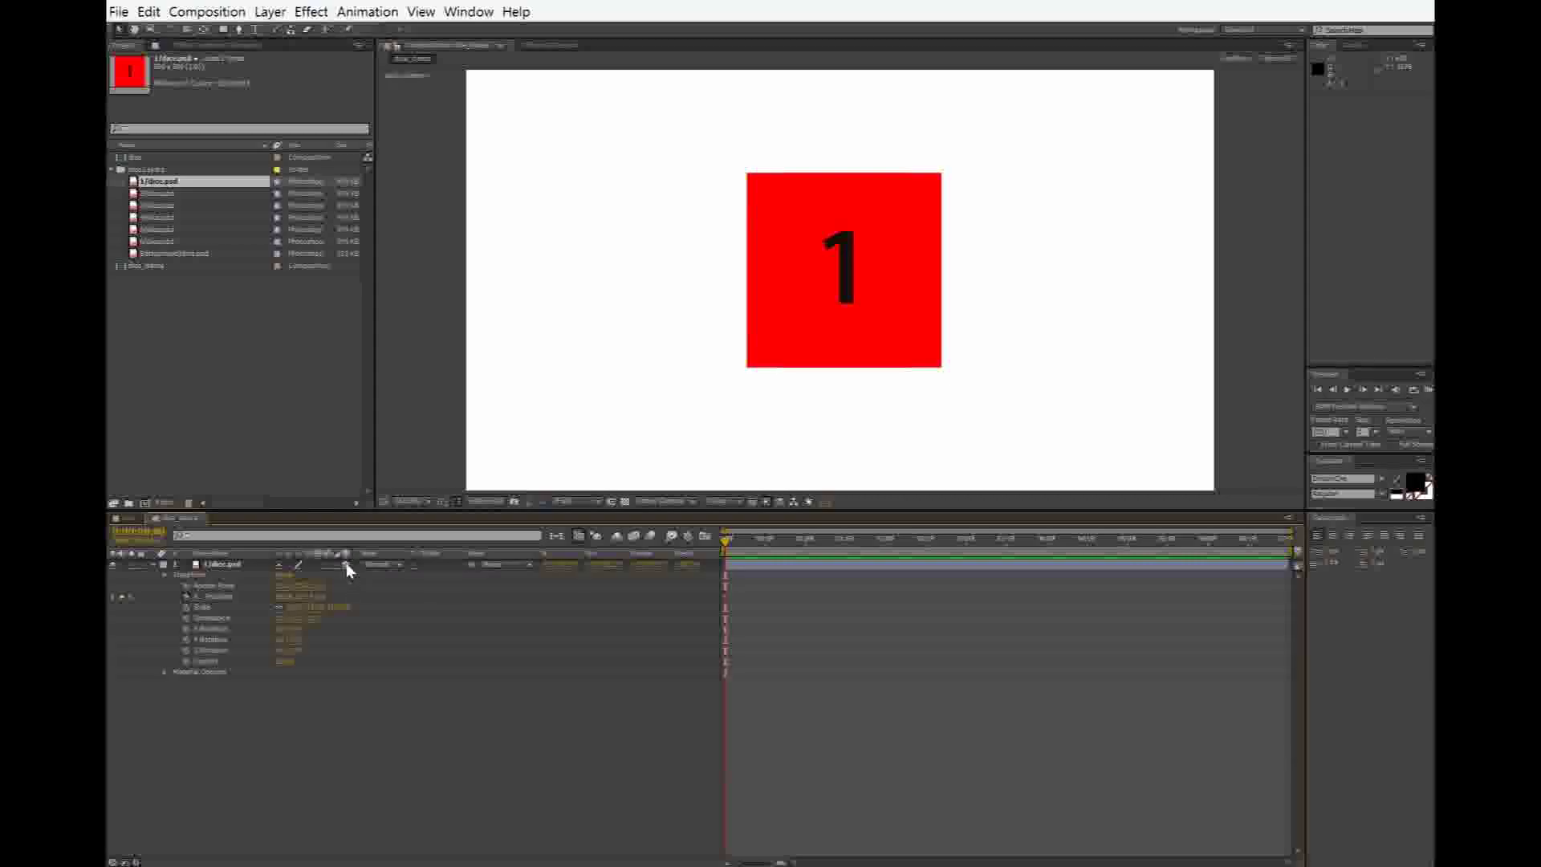
{"action": "left_click", "coordinate": [234, 593]}
{"action": "left_click", "coordinate": [290, 596]}
{"action": "left_click", "coordinate": [403, 735]}
{"action": "left_click", "coordinate": [344, 564]}
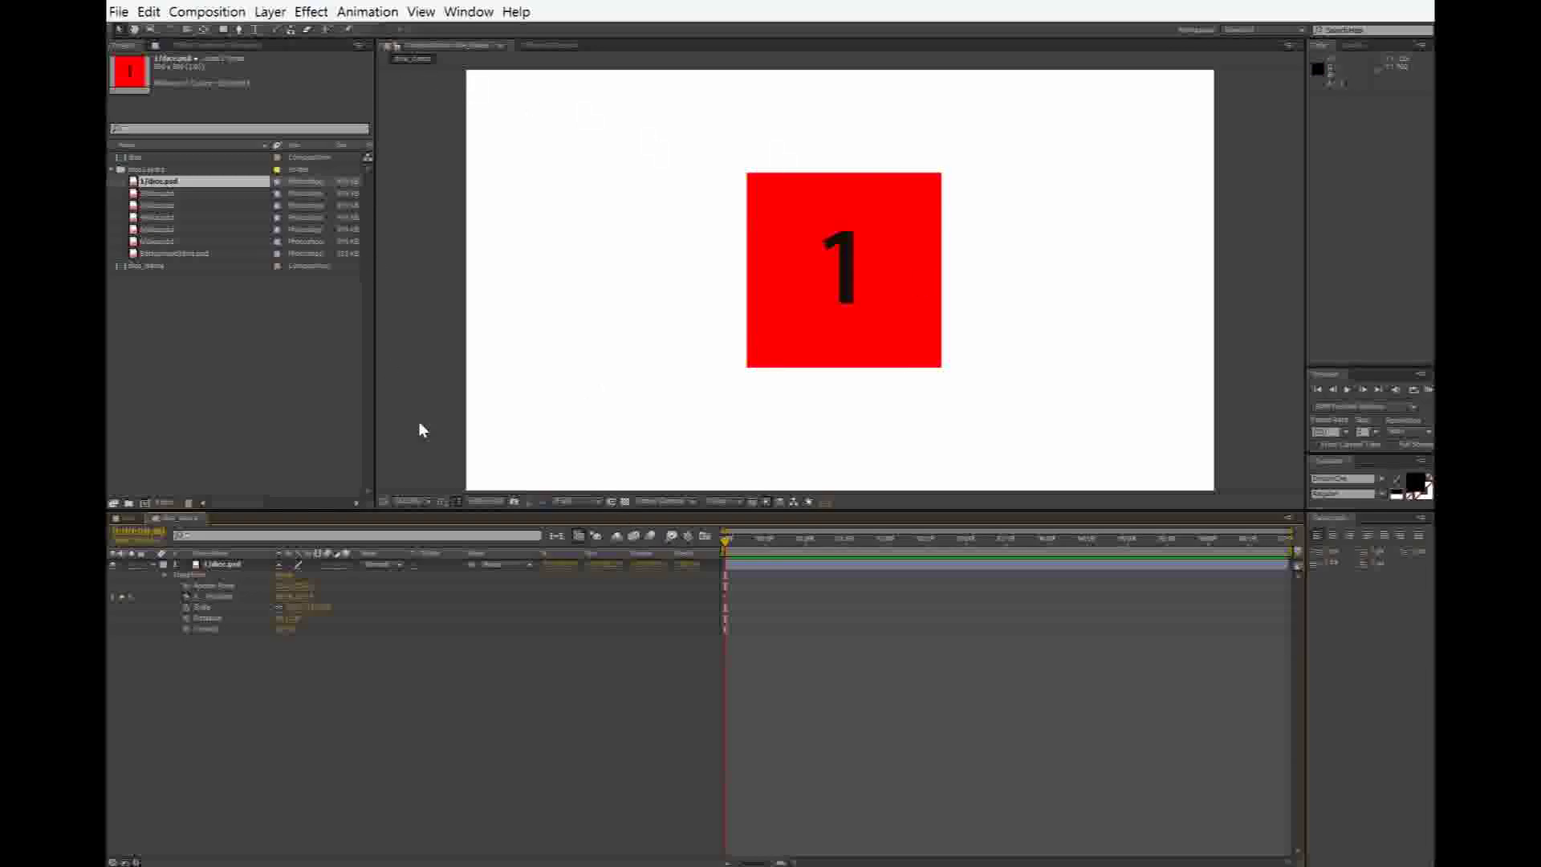
Step: Browse the viewer's magnification, grid, 3D view and layout menus without changing anything
{"action": "left_click", "coordinate": [427, 501]}
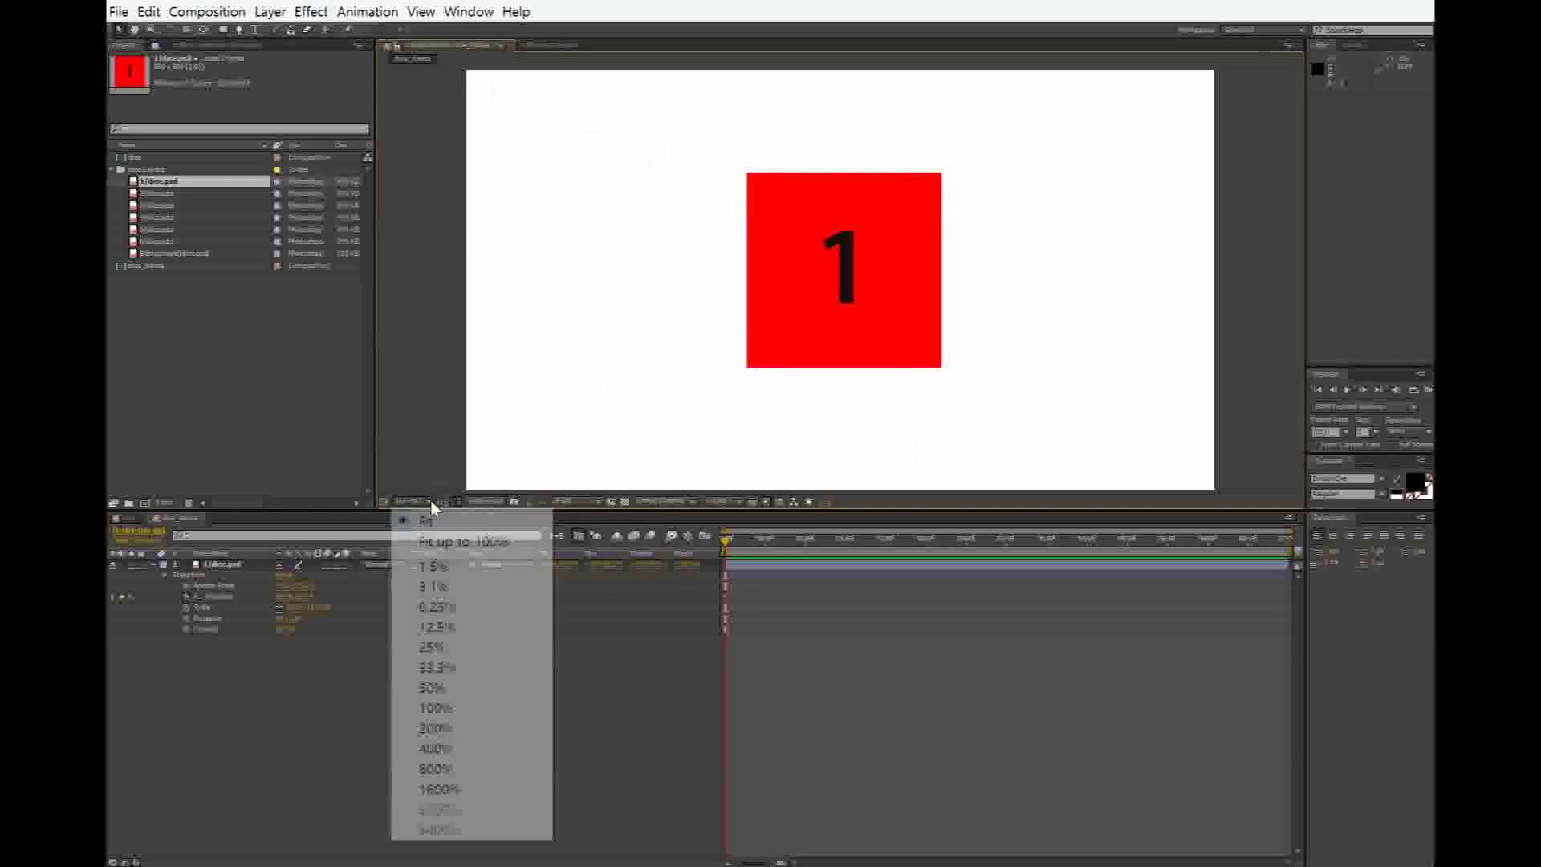
{"action": "left_click", "coordinate": [446, 468]}
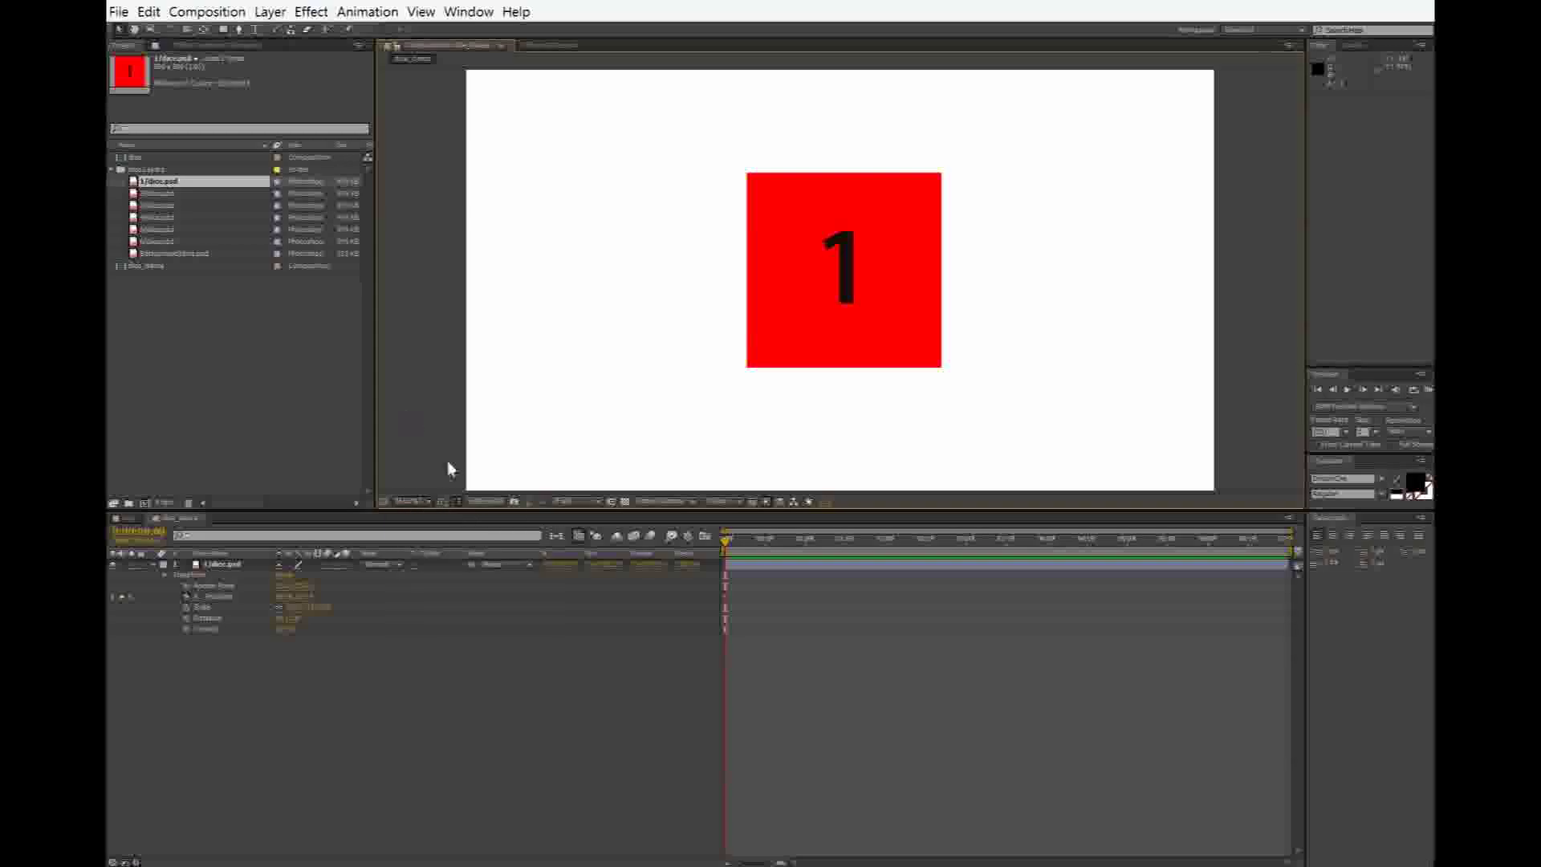
{"action": "left_click", "coordinate": [441, 506]}
{"action": "left_click", "coordinate": [442, 506]}
{"action": "left_click", "coordinate": [442, 506]}
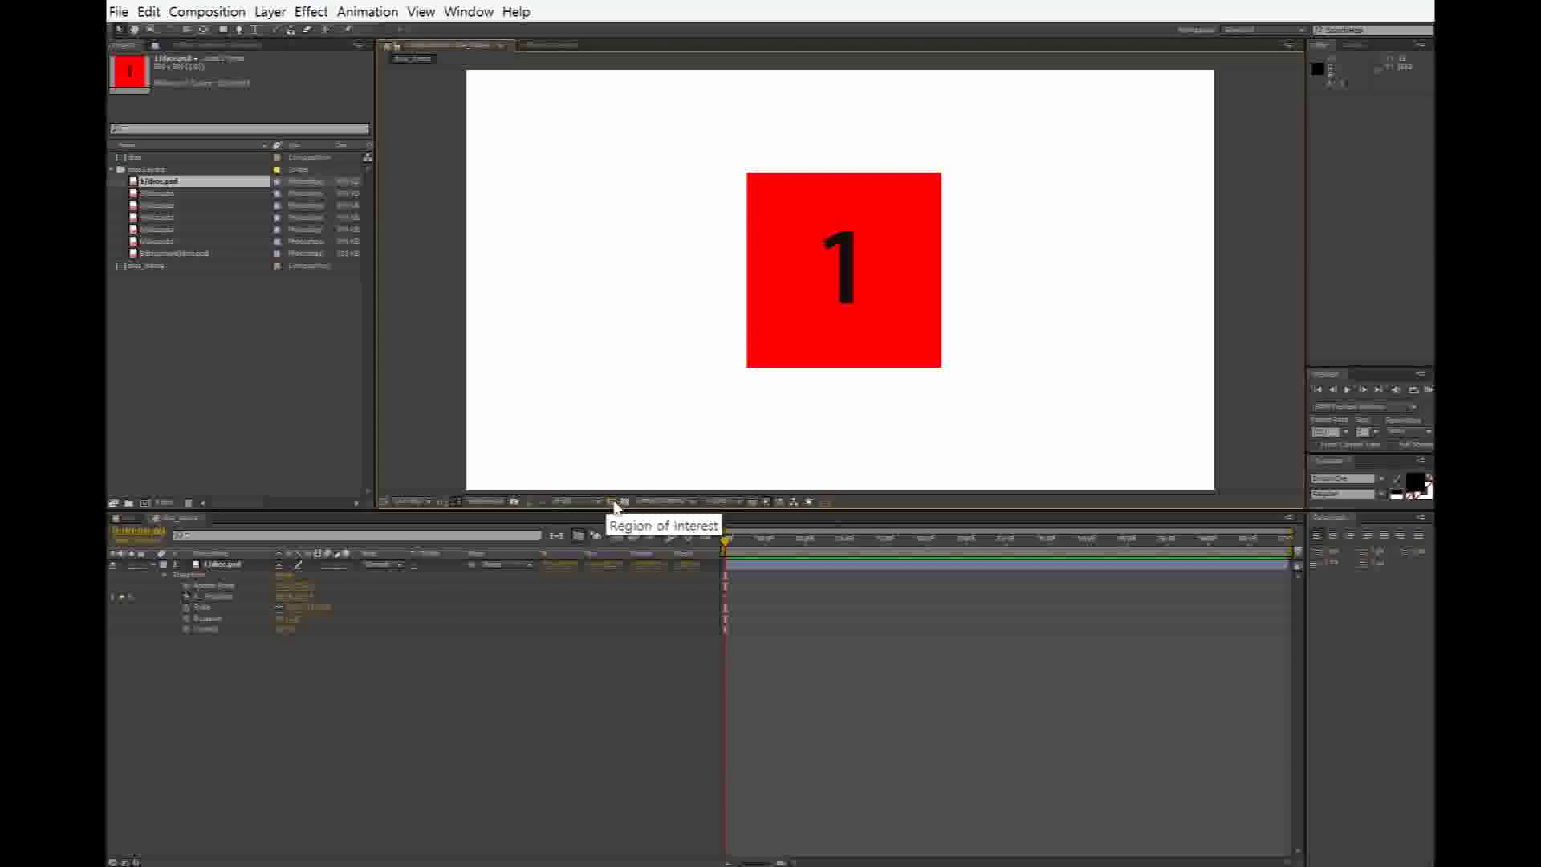
{"action": "left_click", "coordinate": [690, 502]}
{"action": "left_click", "coordinate": [686, 468]}
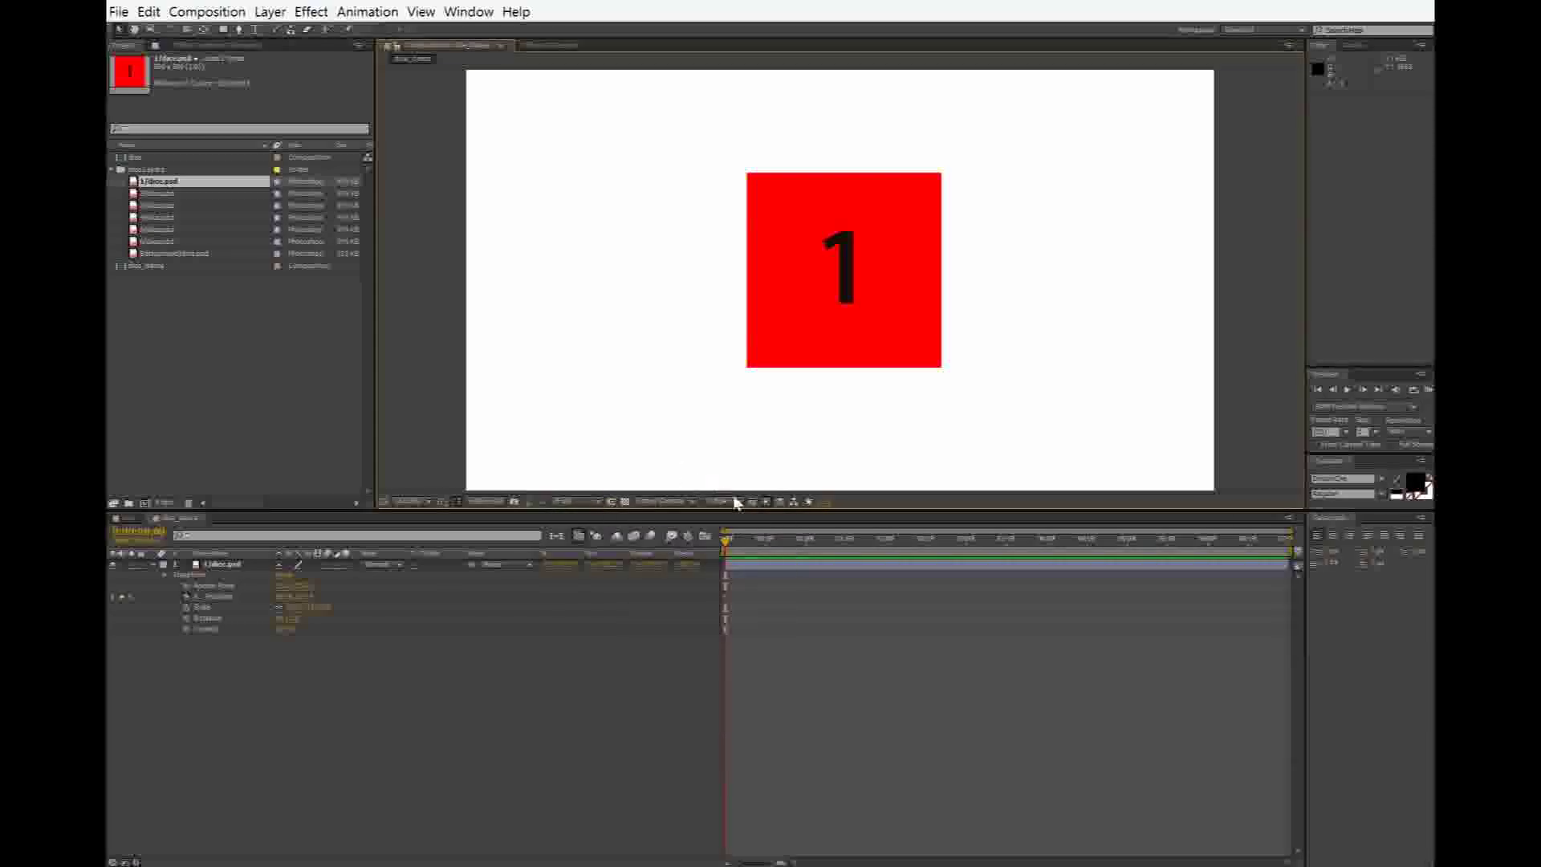
{"action": "left_click", "coordinate": [736, 502]}
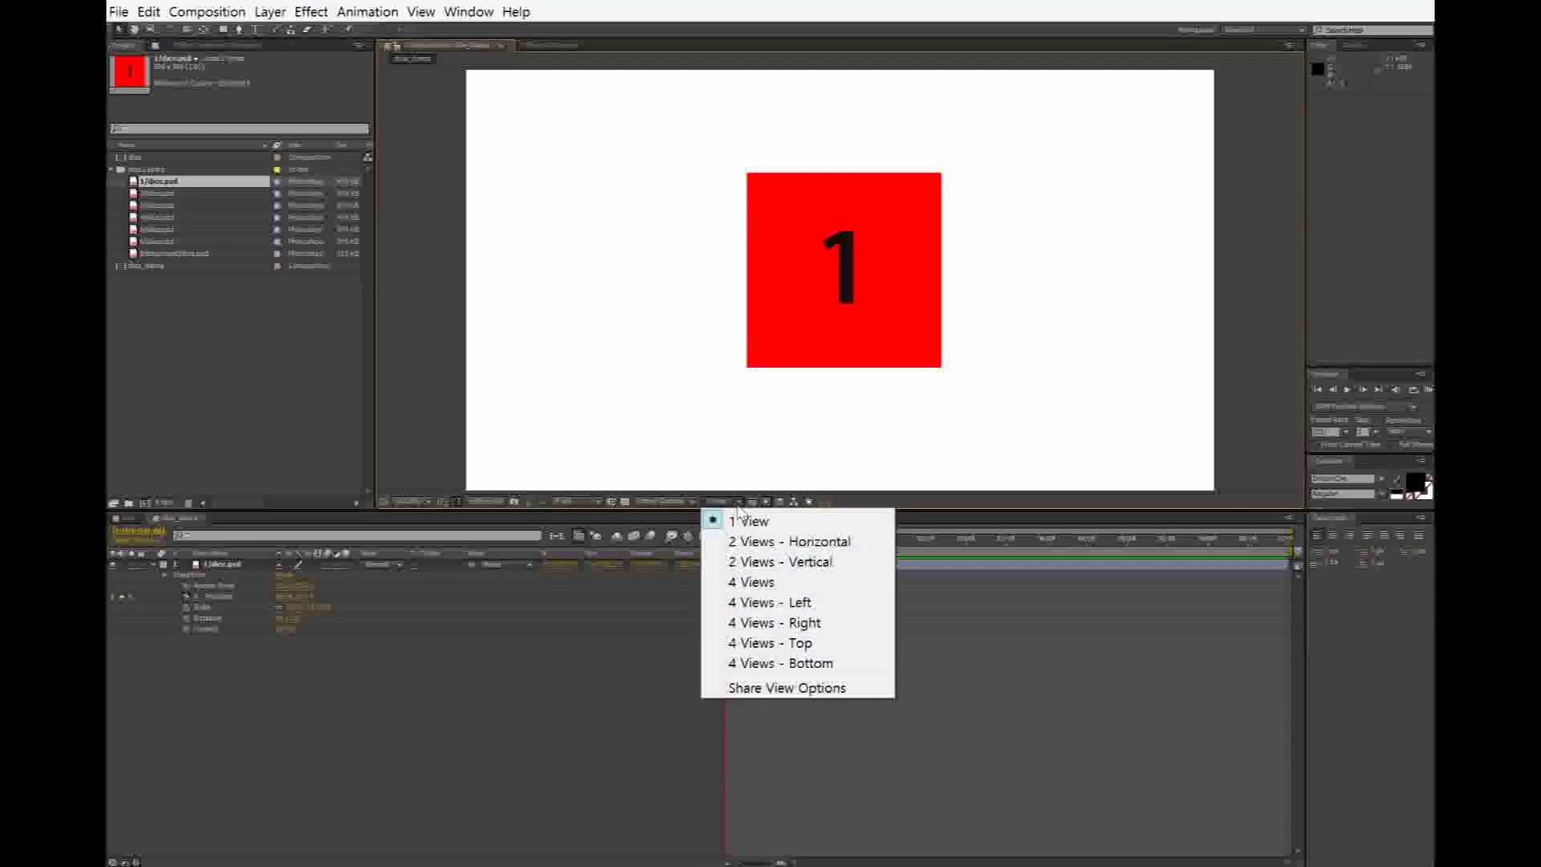
{"action": "left_click", "coordinate": [397, 754]}
Step: Turn on the red 1 layer's 3D switch and set the viewer layout to 4 Views
{"action": "left_click", "coordinate": [344, 565]}
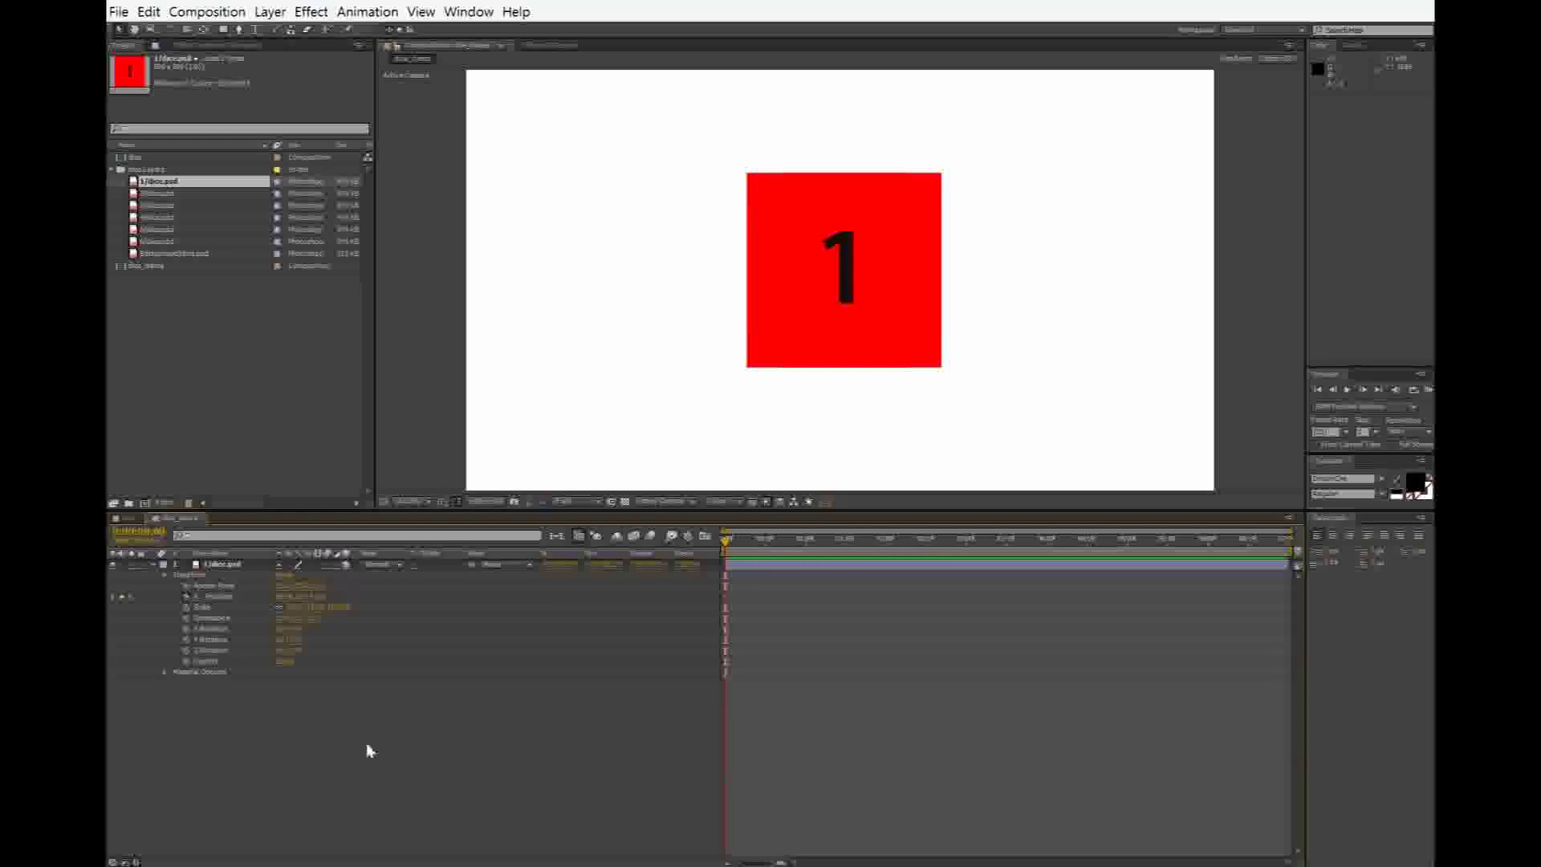
{"action": "left_click", "coordinate": [724, 504]}
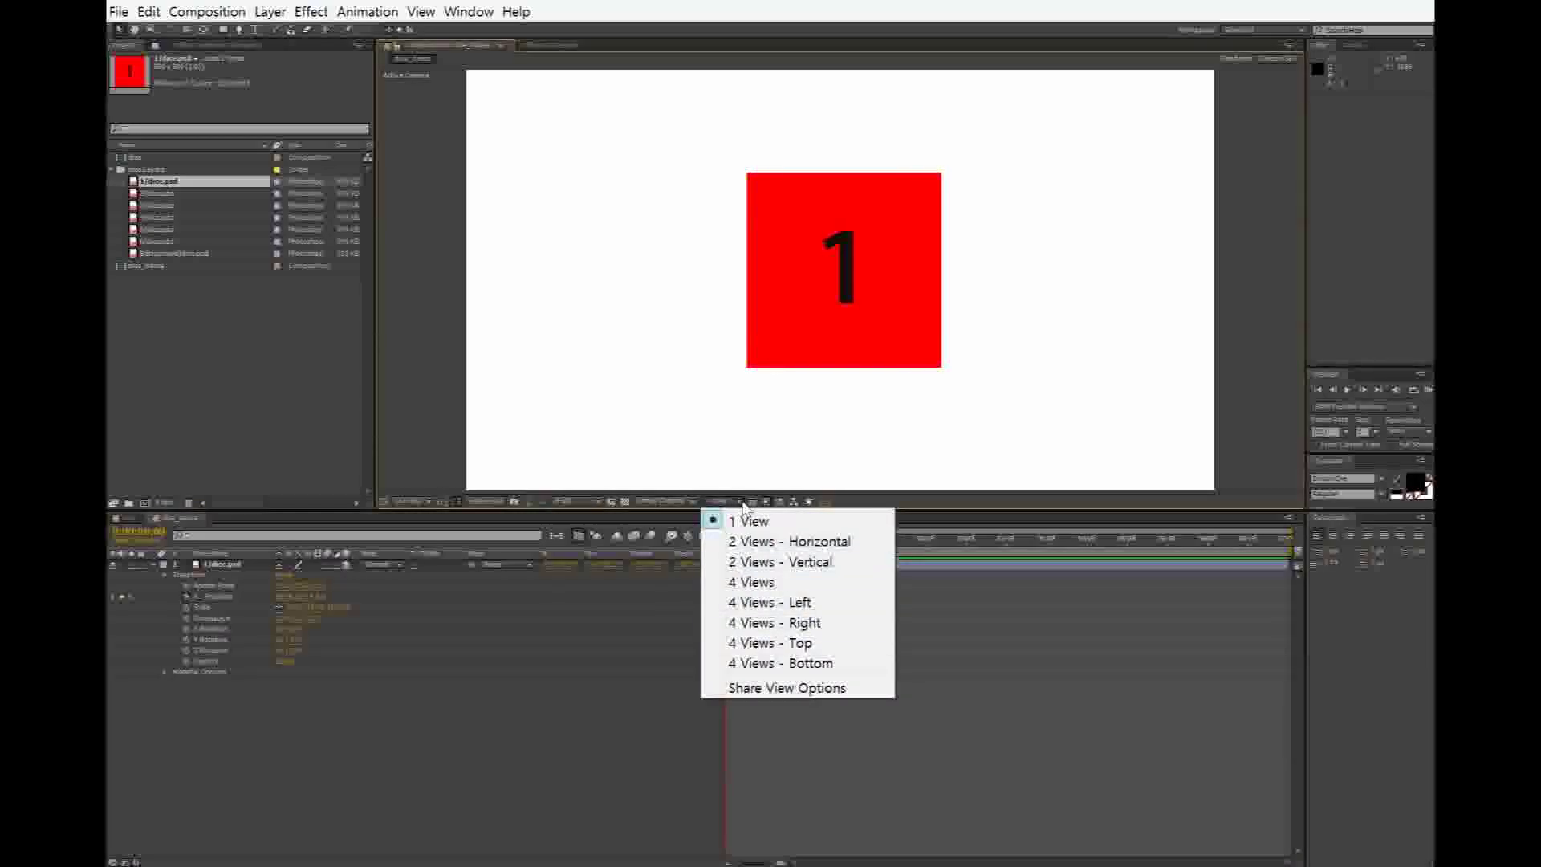
{"action": "left_click", "coordinate": [801, 582]}
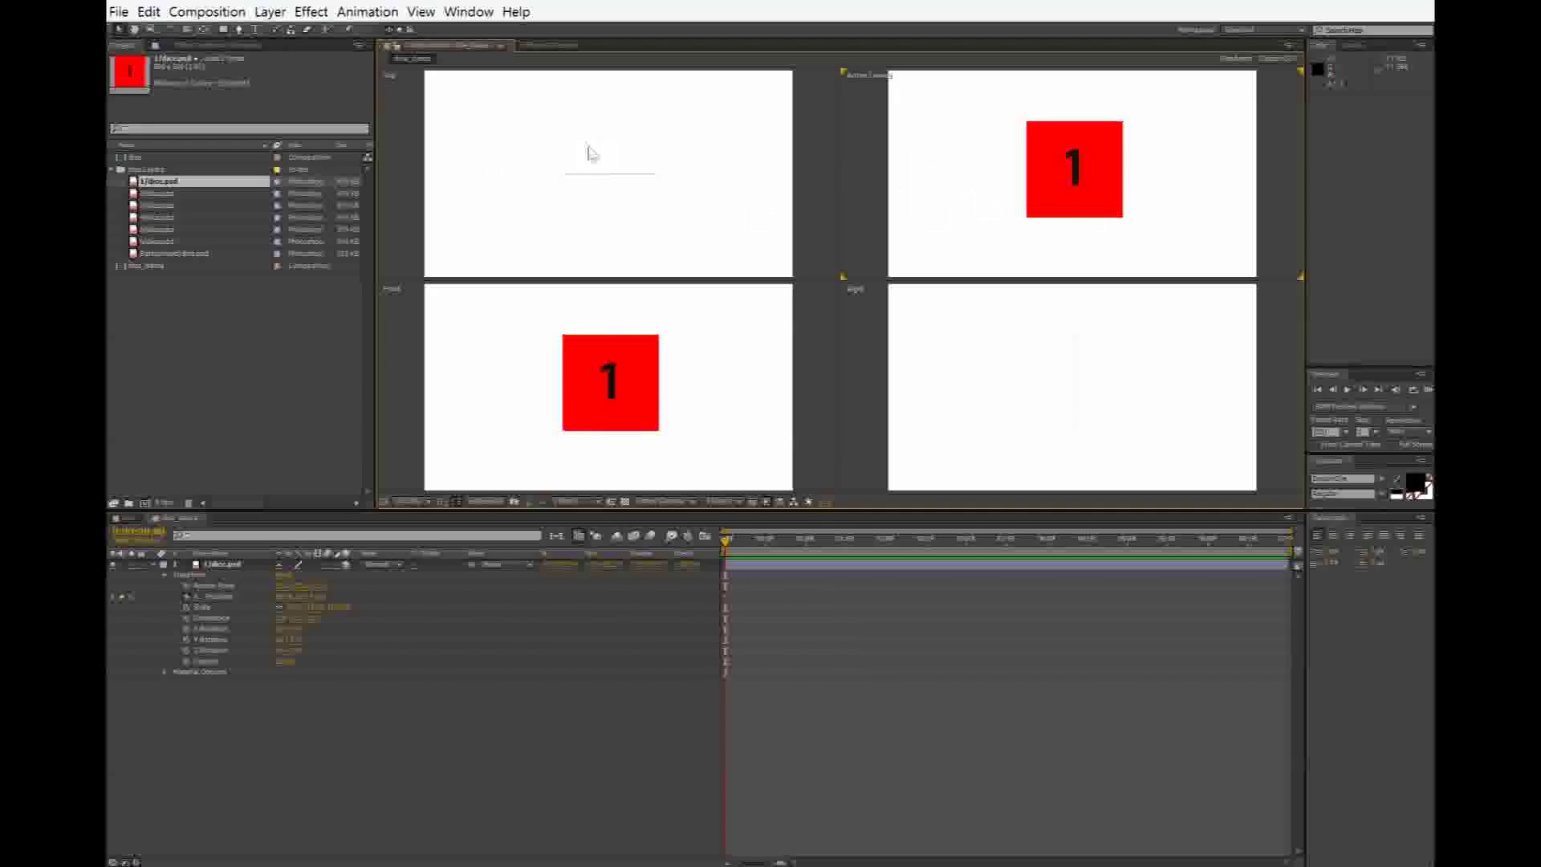
{"action": "left_click", "coordinate": [205, 32]}
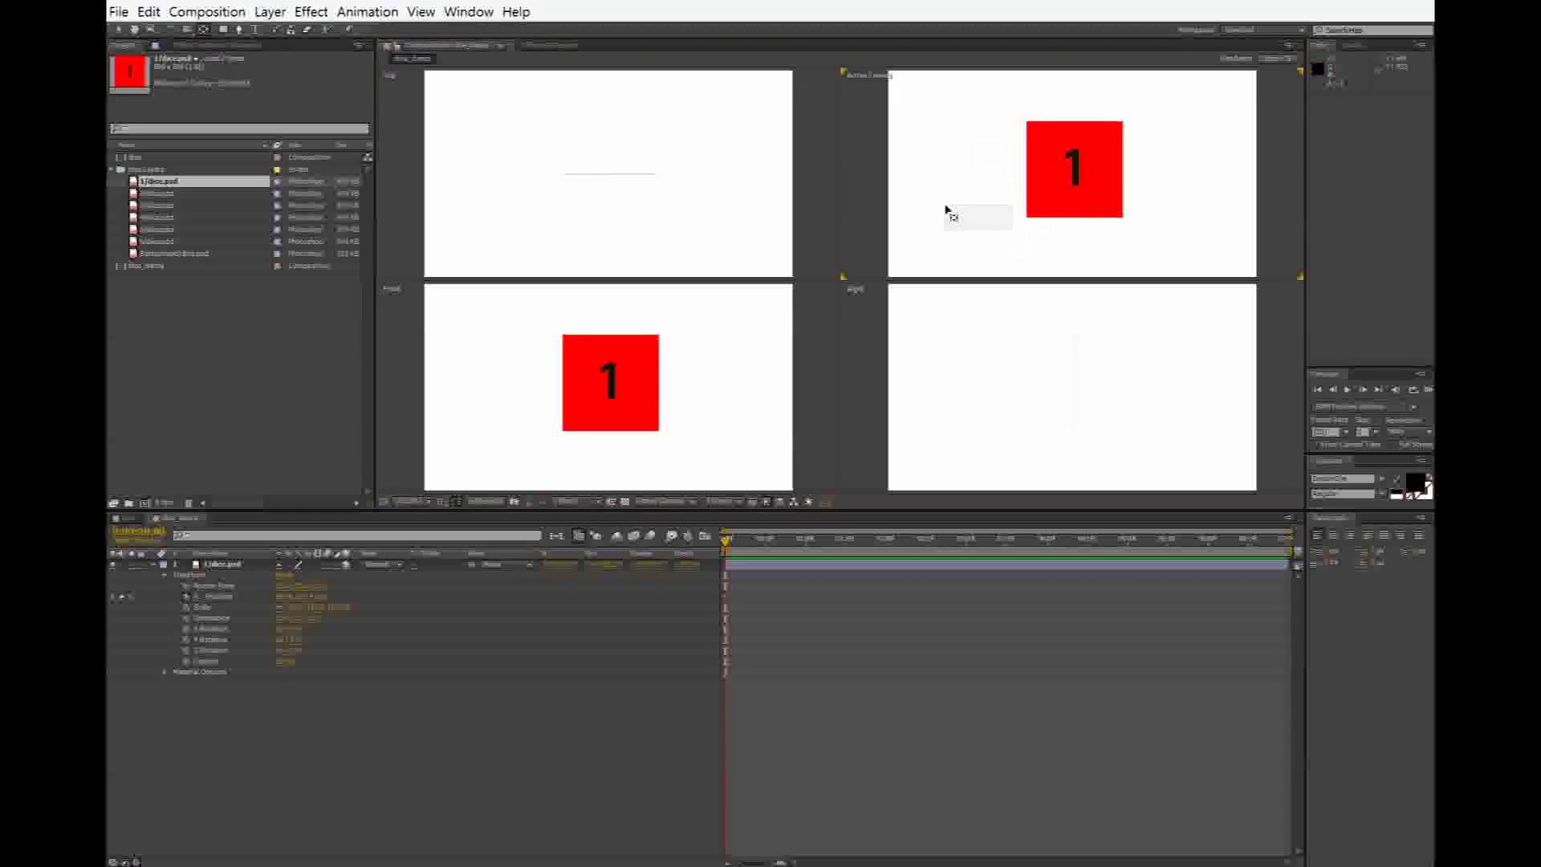
{"action": "left_click", "coordinate": [119, 31]}
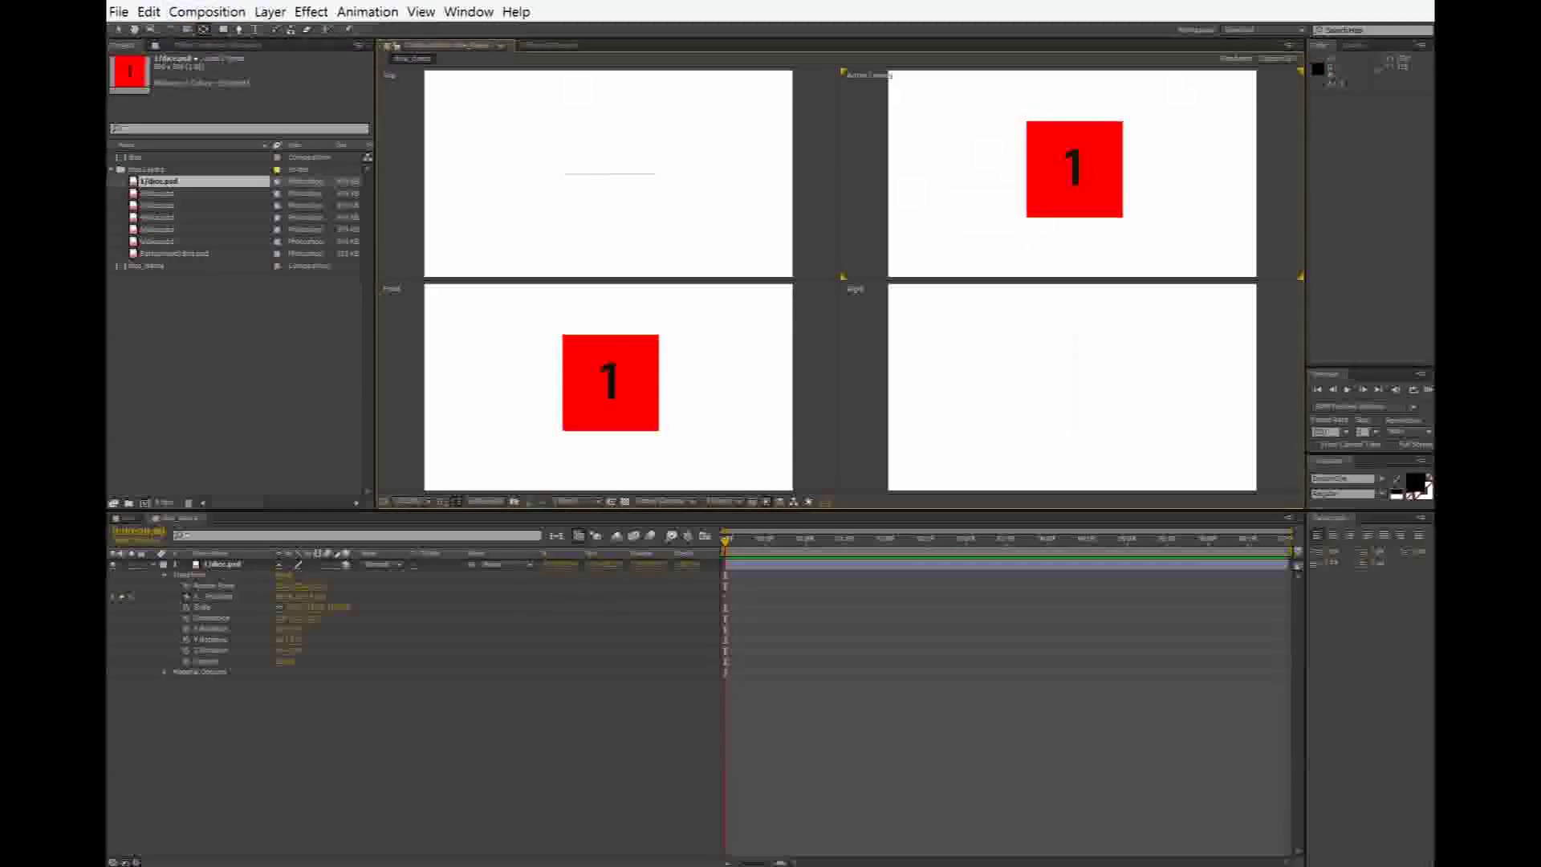
{"action": "scroll", "coordinate": [1071, 173], "scroll_direction": "down", "scroll_amount": 1}
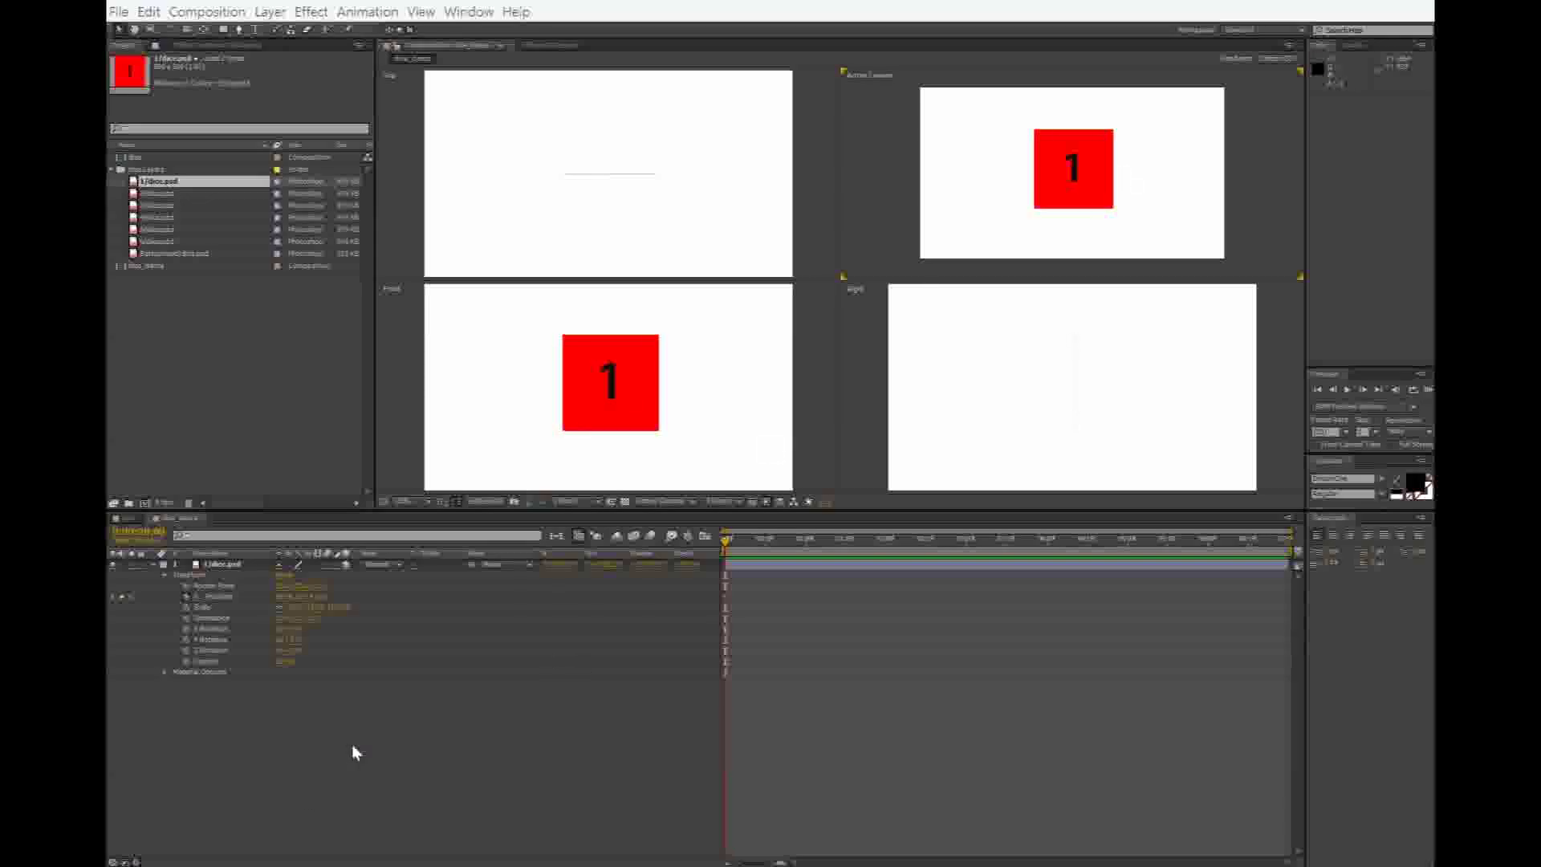
{"action": "left_click", "coordinate": [270, 11]}
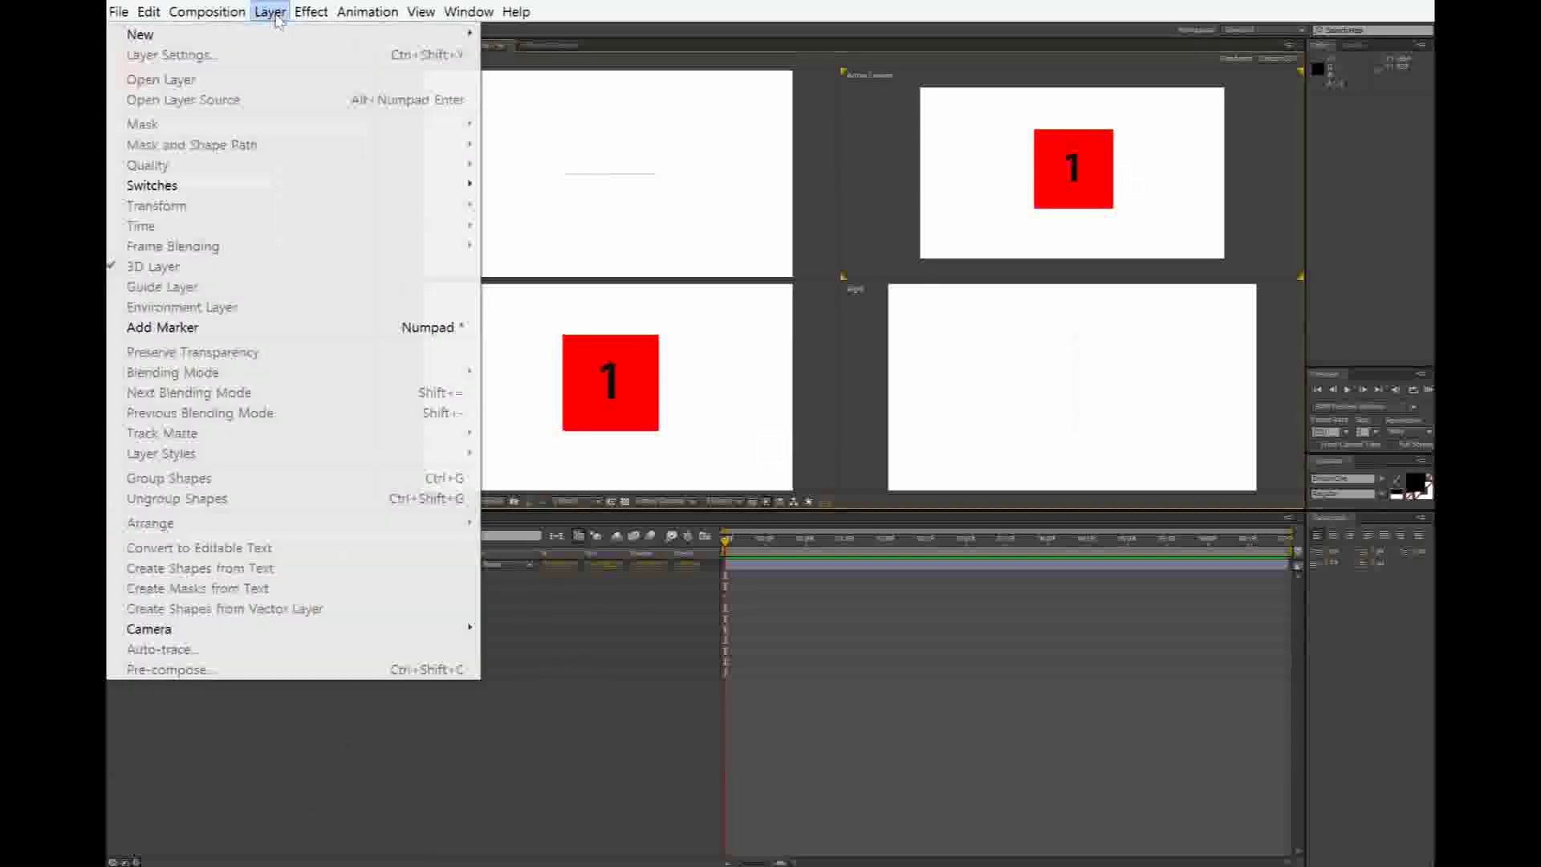
{"action": "mouse_move", "coordinate": [250, 38]}
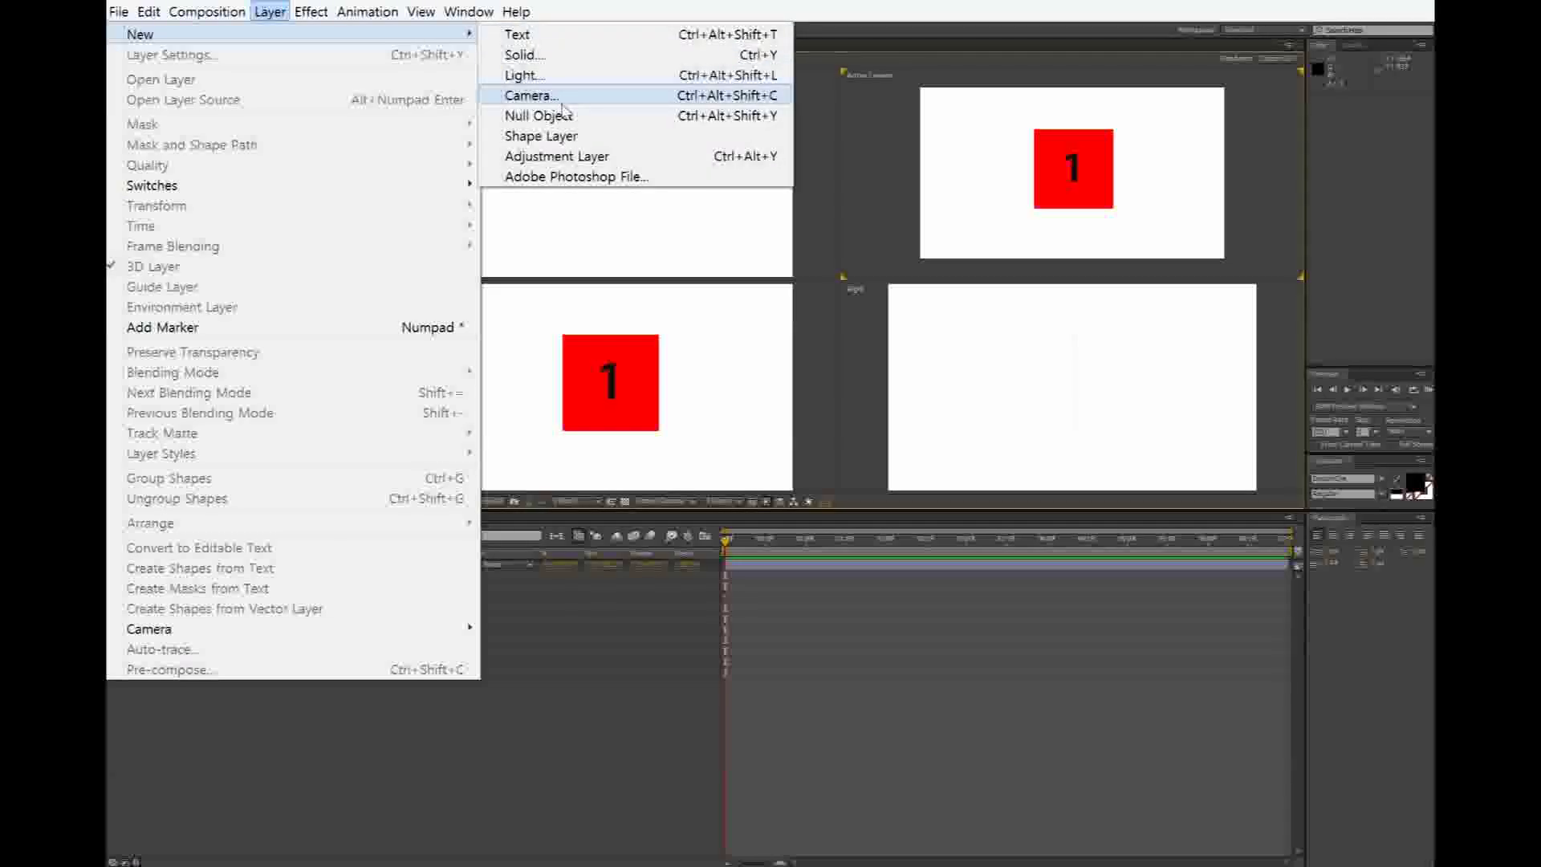
{"action": "left_click", "coordinate": [476, 759]}
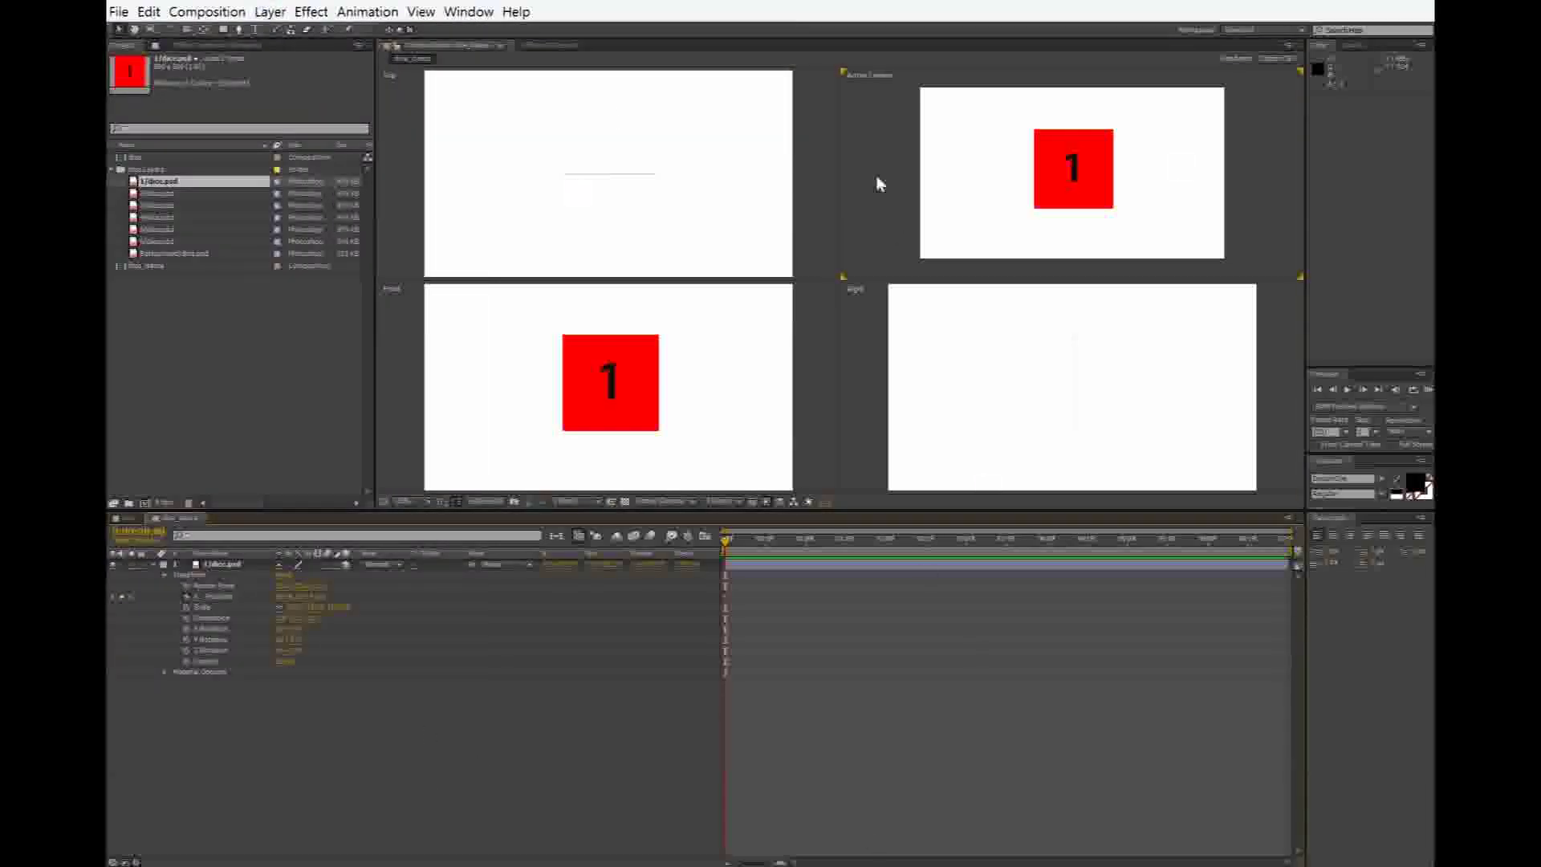
{"action": "left_click", "coordinate": [493, 361]}
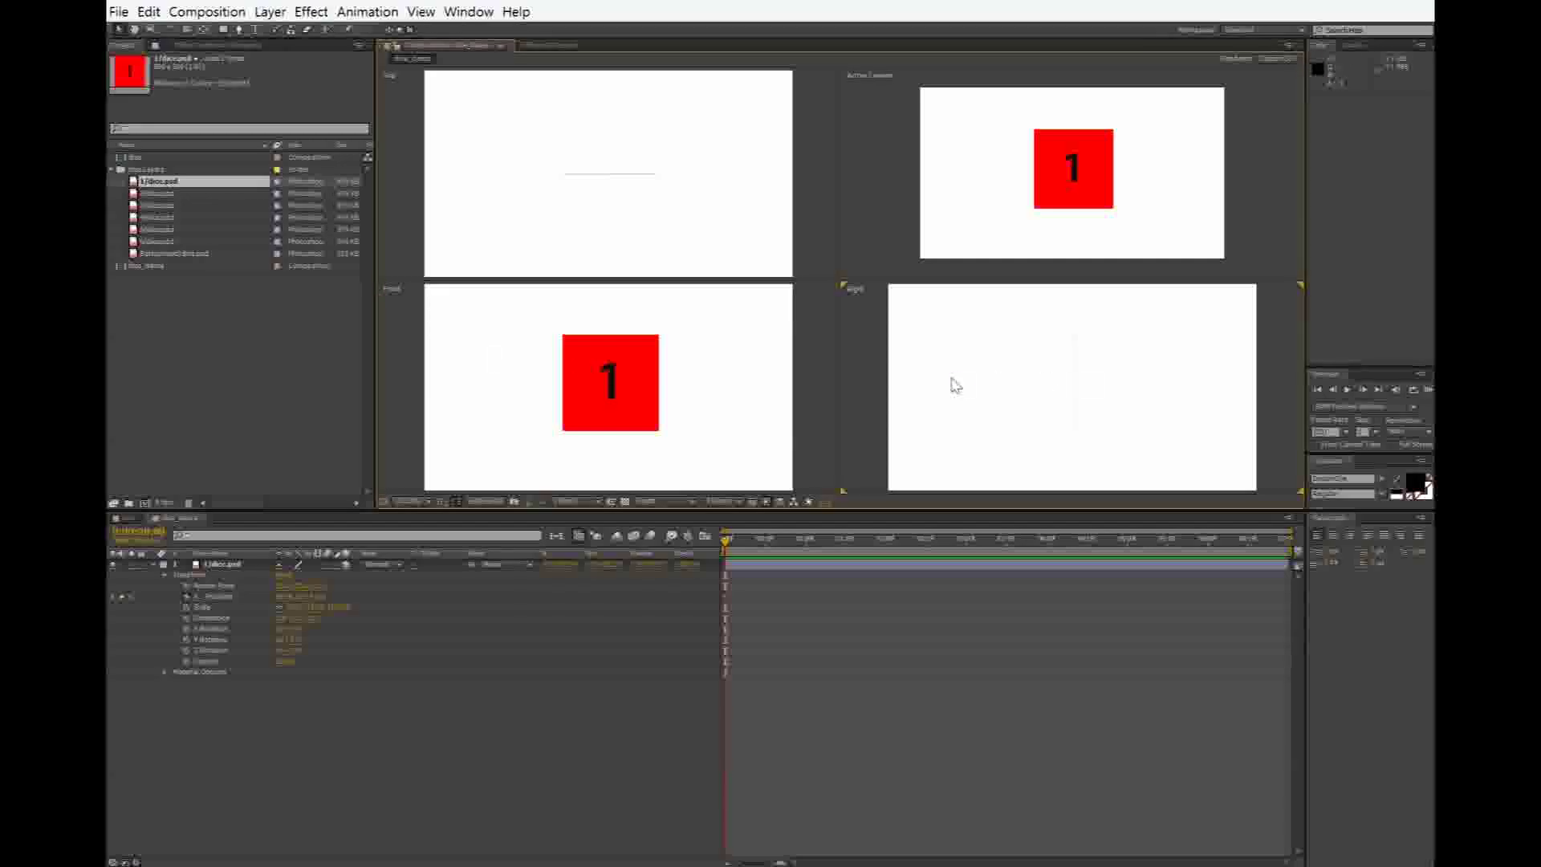
{"action": "left_click", "coordinate": [990, 179]}
{"action": "left_click", "coordinate": [673, 165]}
Step: Change the top-right Active Camera pane to the perspective Custom View 1
{"action": "left_click", "coordinate": [1050, 451]}
{"action": "left_click", "coordinate": [989, 197]}
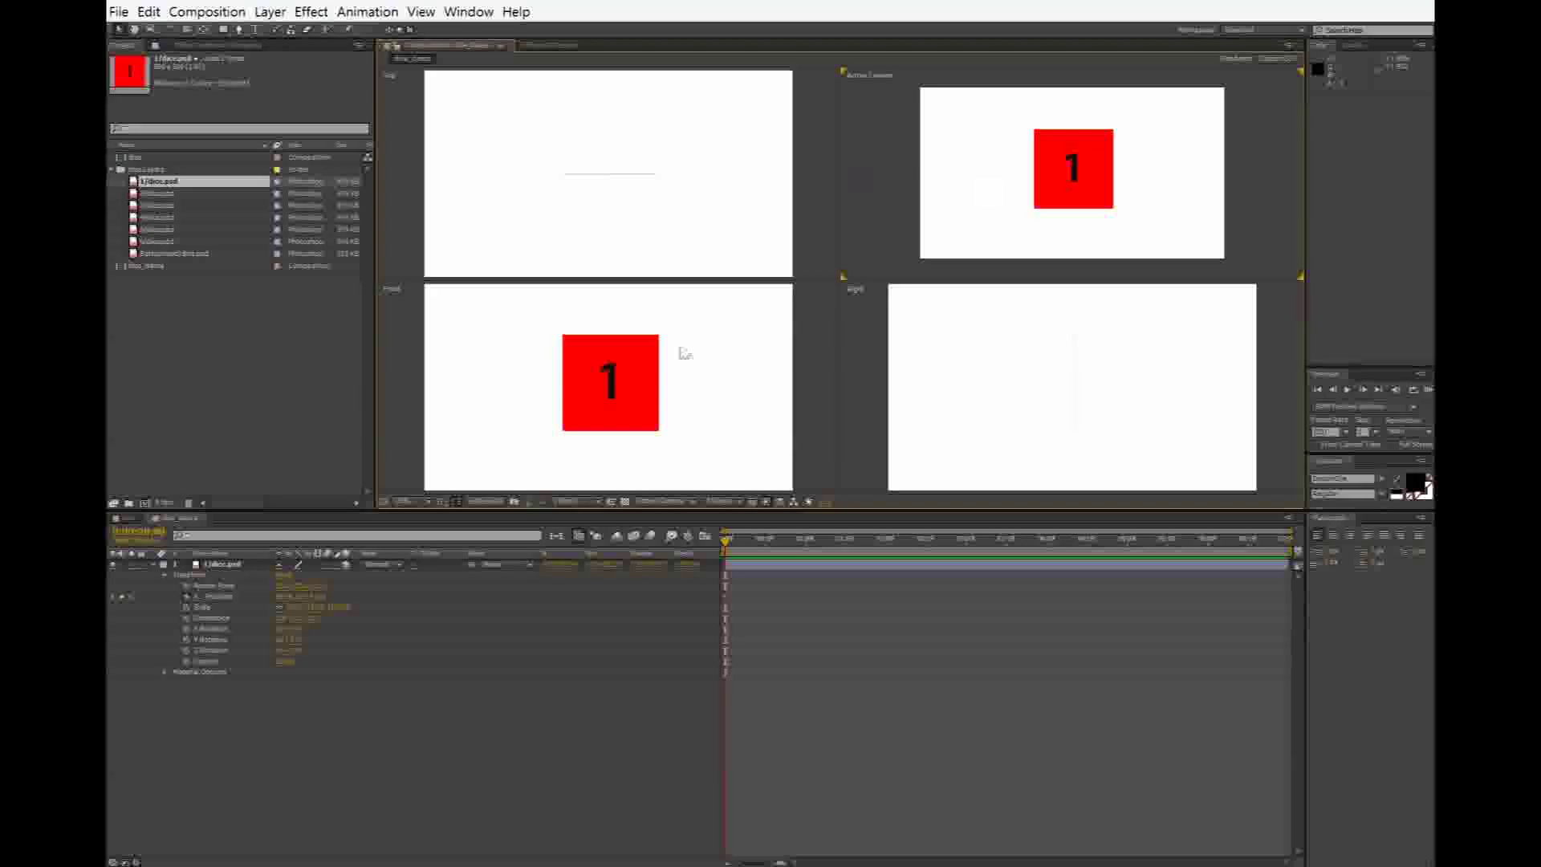
{"action": "left_click", "coordinate": [690, 504]}
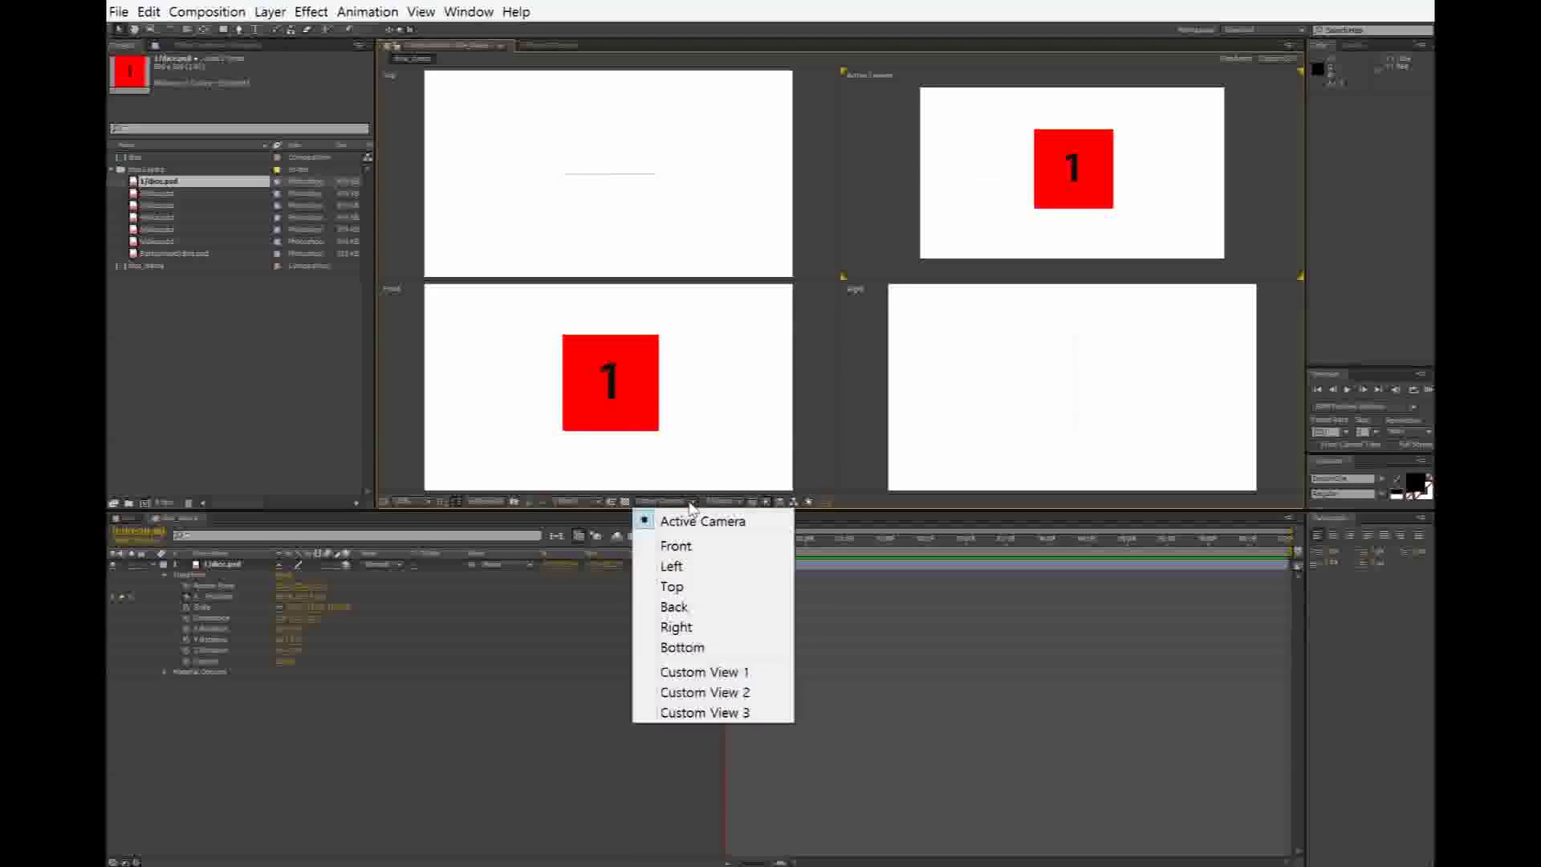
{"action": "left_click", "coordinate": [707, 672]}
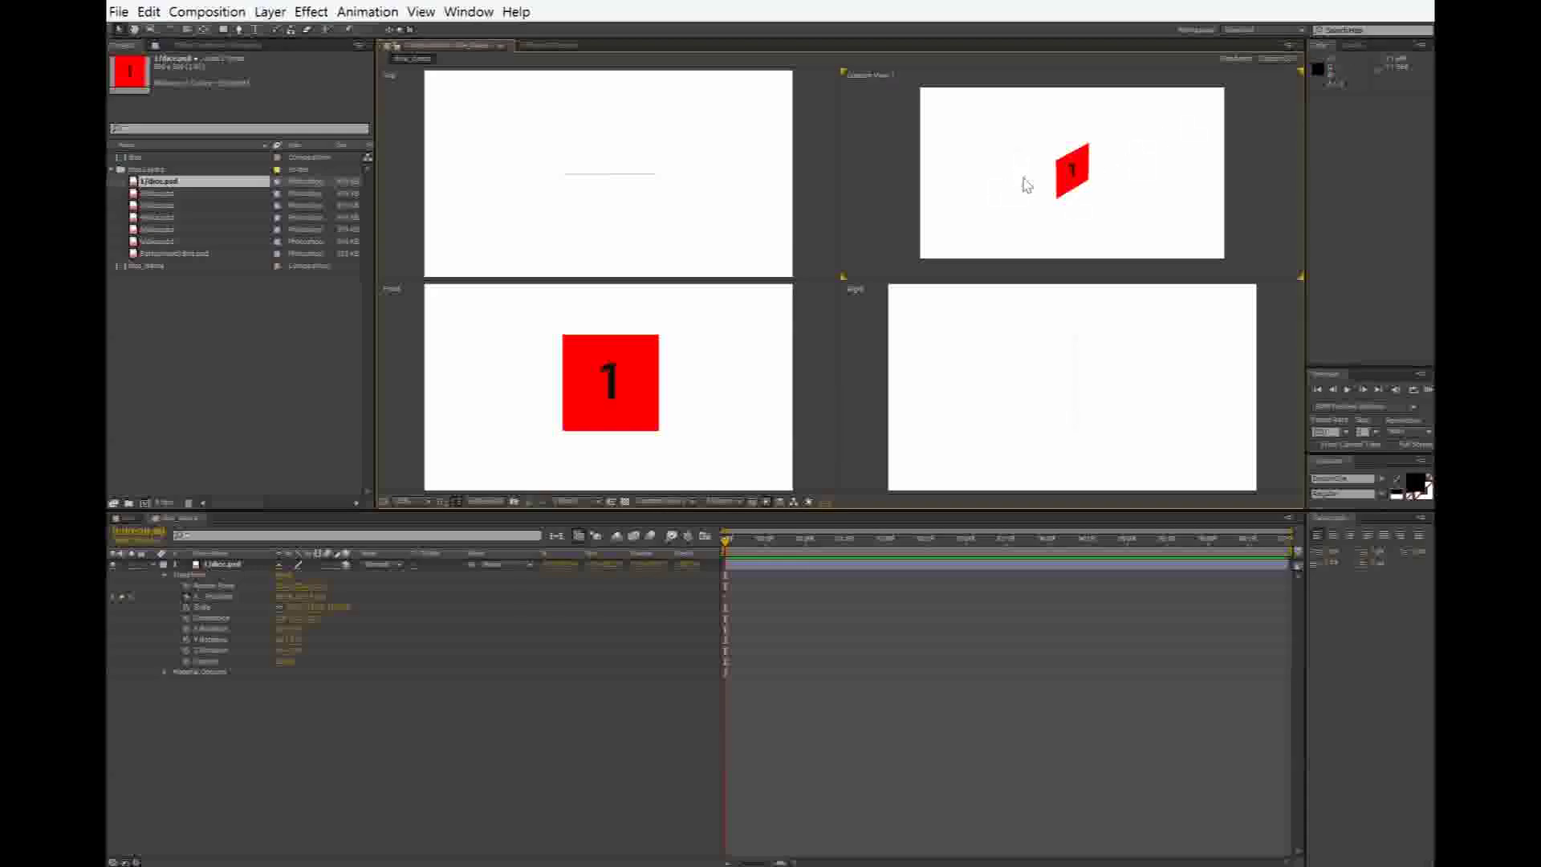
{"action": "scroll", "coordinate": [1037, 178], "scroll_direction": "up", "scroll_amount": 2}
{"action": "scroll", "coordinate": [1035, 172], "scroll_direction": "down", "scroll_amount": 2}
{"action": "scroll", "coordinate": [674, 181], "scroll_direction": "up", "scroll_amount": 3}
{"action": "scroll", "coordinate": [674, 182], "scroll_direction": "down", "scroll_amount": 4}
{"action": "scroll", "coordinate": [674, 182], "scroll_direction": "up", "scroll_amount": 1}
{"action": "scroll", "coordinate": [674, 181], "scroll_direction": "up", "scroll_amount": 1}
{"action": "scroll", "coordinate": [674, 182], "scroll_direction": "down", "scroll_amount": 2}
{"action": "scroll", "coordinate": [674, 181], "scroll_direction": "up", "scroll_amount": 2}
{"action": "scroll", "coordinate": [674, 181], "scroll_direction": "down", "scroll_amount": 1}
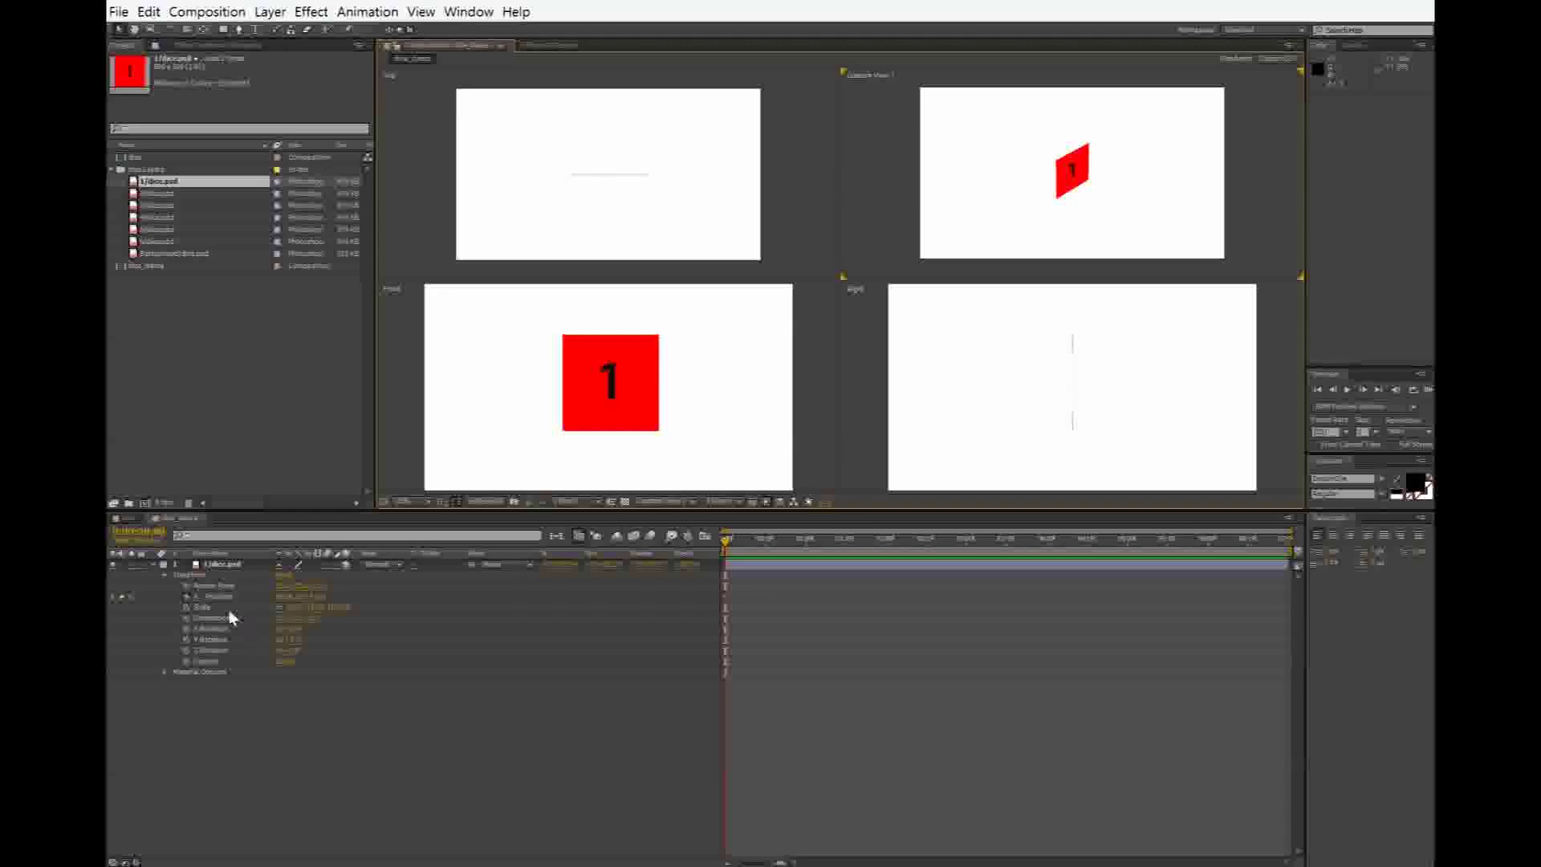
Step: Select the Position property and drag the red 1 face horizontally and vertically in the Front view
{"action": "left_click", "coordinate": [291, 598]}
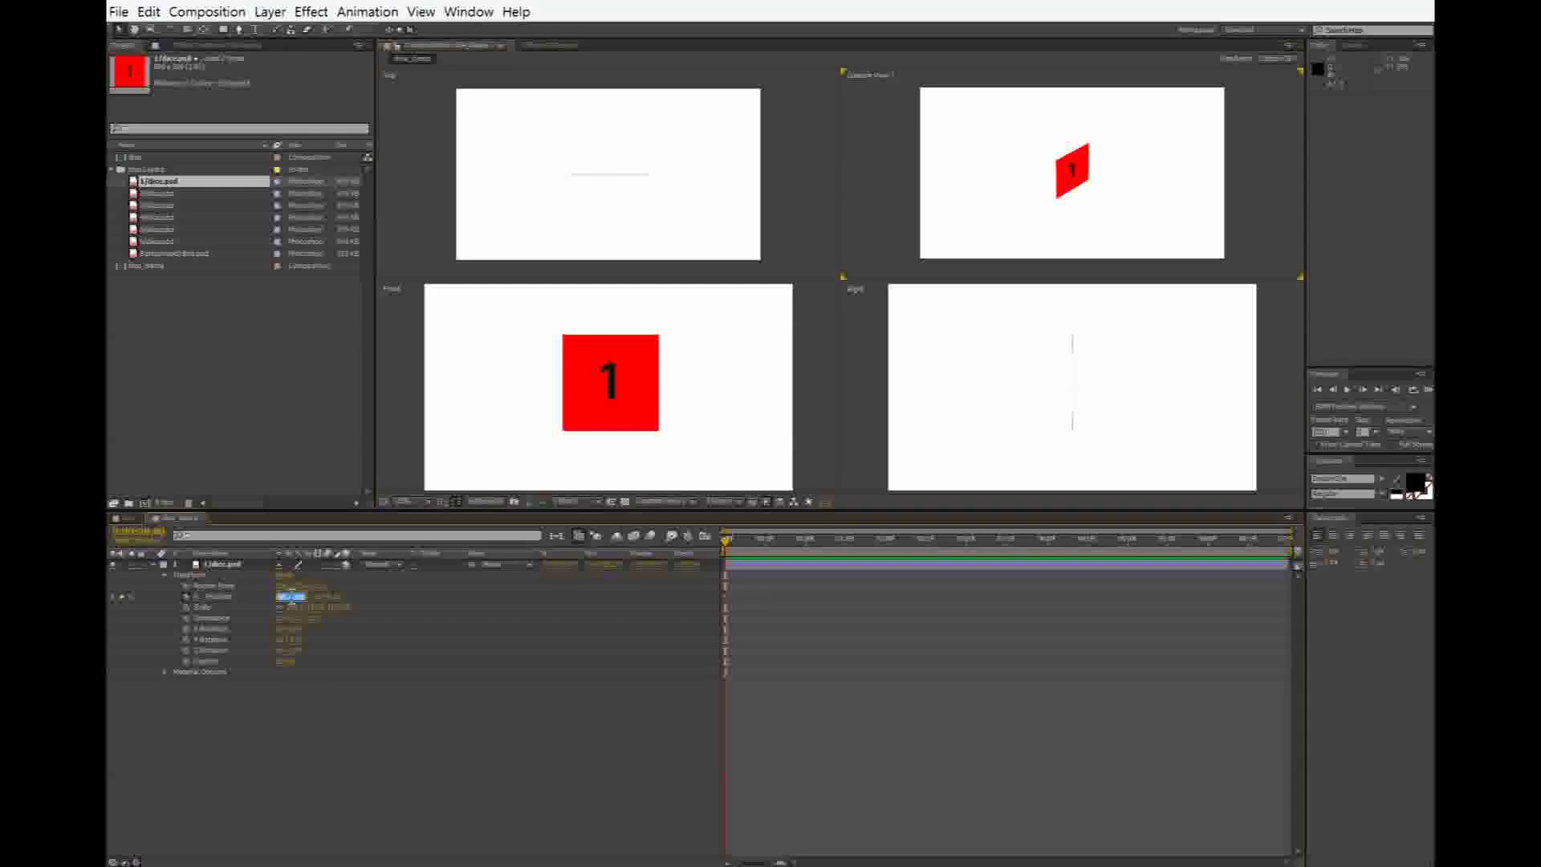
{"action": "left_click", "coordinate": [221, 596]}
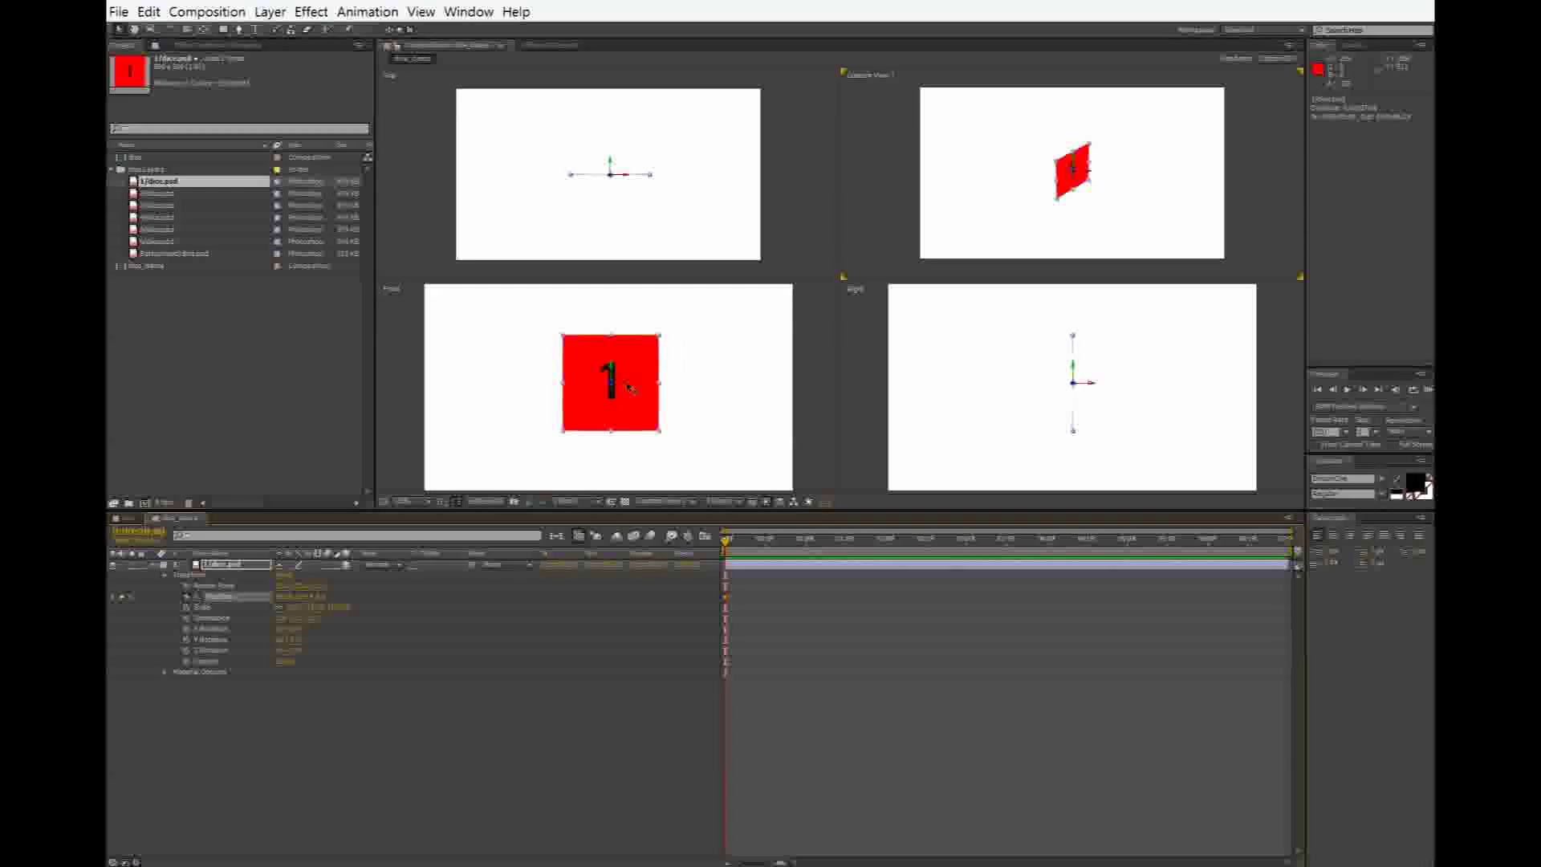
{"action": "left_click_drag", "start_coordinate": [618, 375], "coordinate": [667, 370]}
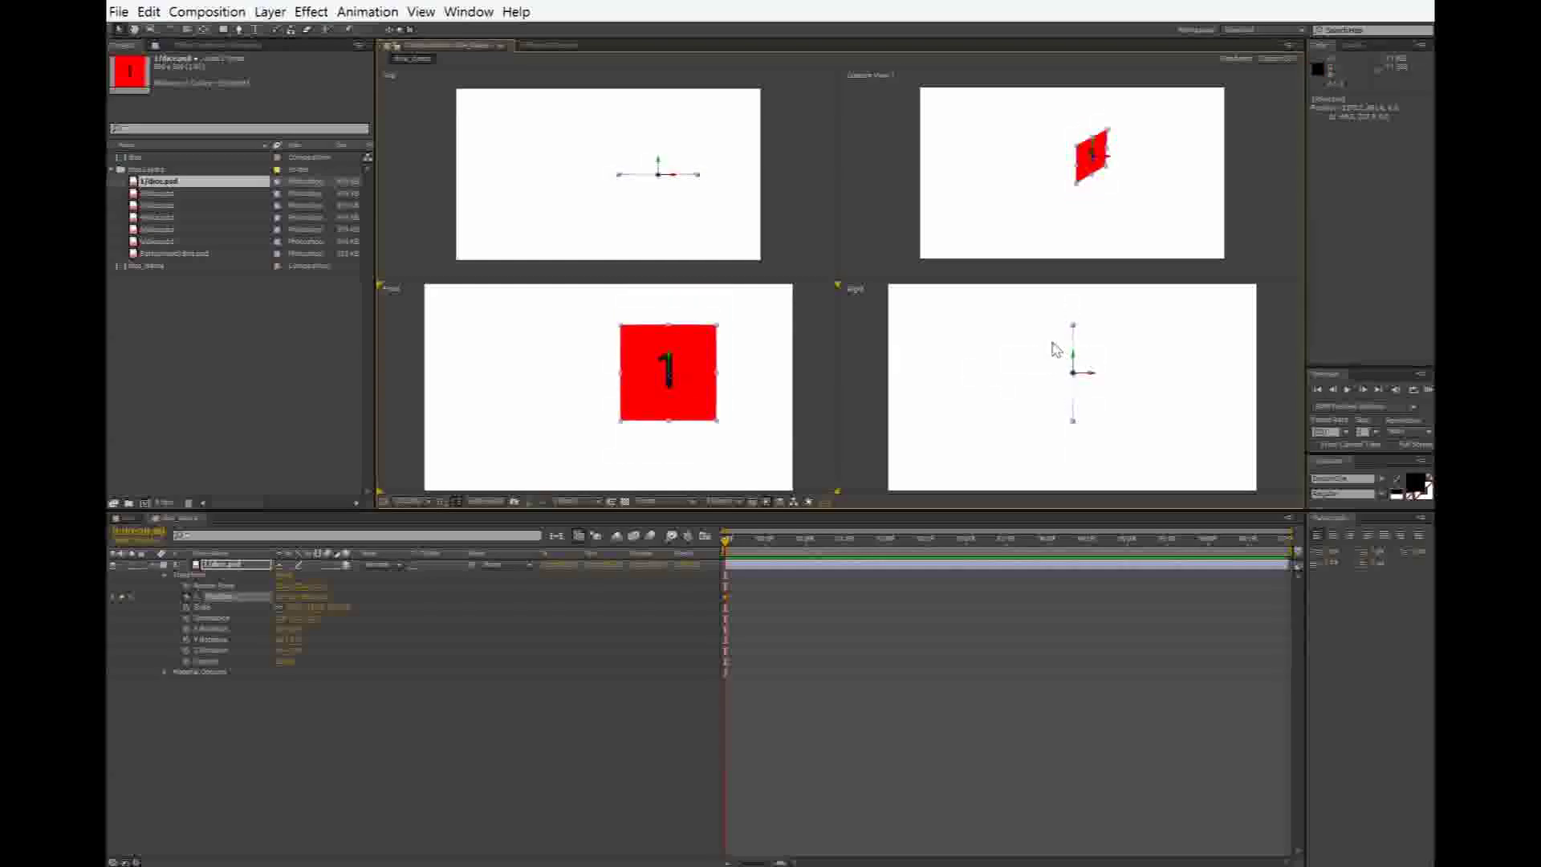
{"action": "left_click_drag", "start_coordinate": [671, 374], "coordinate": [536, 384]}
{"action": "left_click_drag", "start_coordinate": [743, 394], "coordinate": [613, 390]}
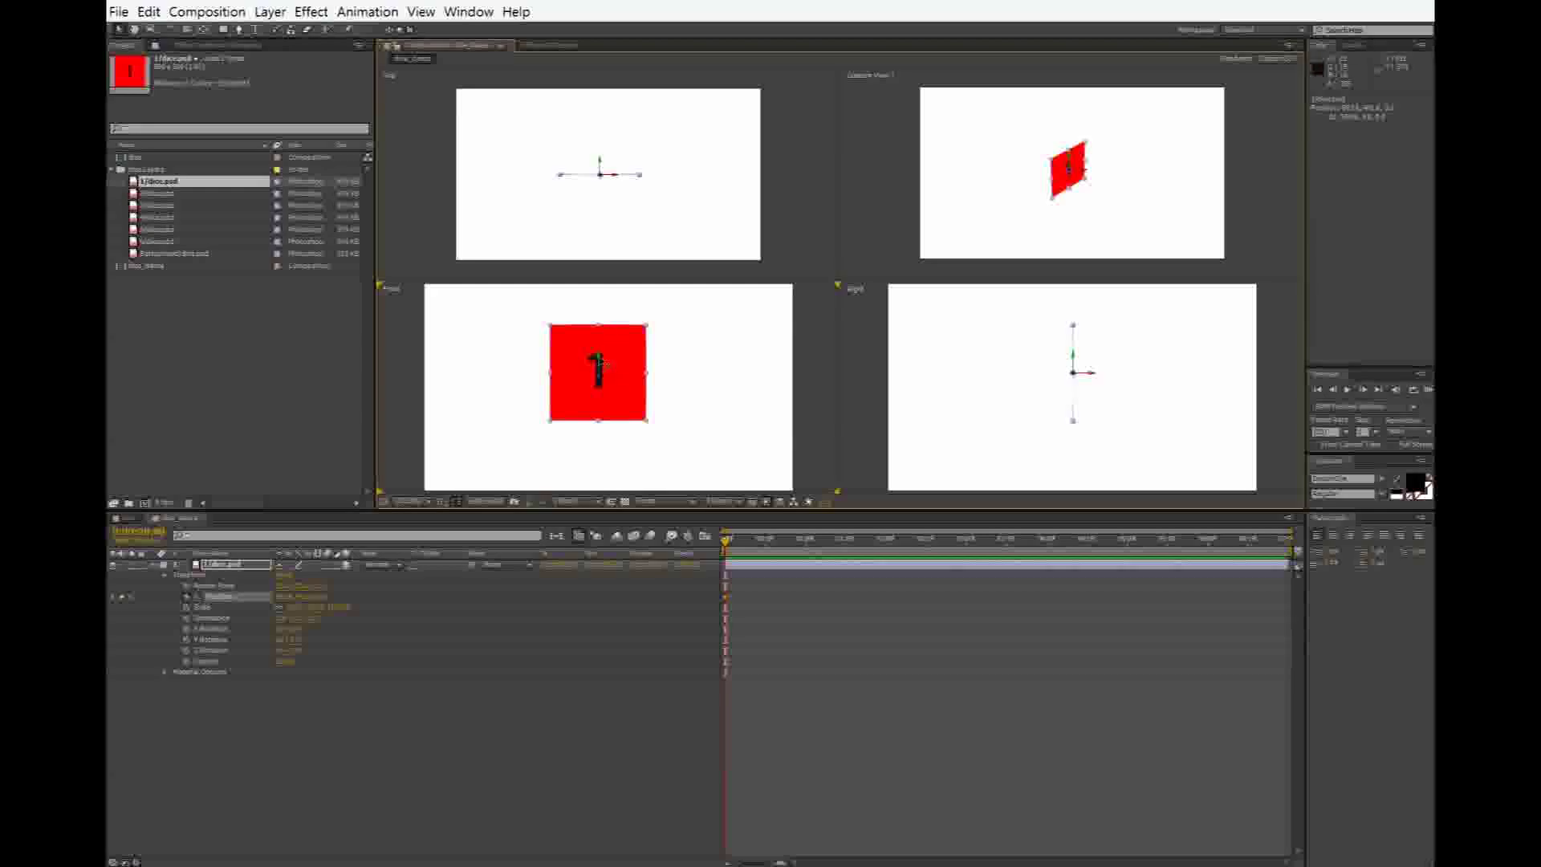
{"action": "mouse_move", "coordinate": [600, 362]}
{"action": "left_mouse_down"}
{"action": "mouse_move", "coordinate": [599, 287]}
{"action": "mouse_move", "coordinate": [594, 430]}
{"action": "mouse_move", "coordinate": [600, 220]}
{"action": "mouse_move", "coordinate": [595, 469]}
{"action": "mouse_move", "coordinate": [594, 272]}
{"action": "mouse_move", "coordinate": [595, 375]}
{"action": "left_mouse_up"}
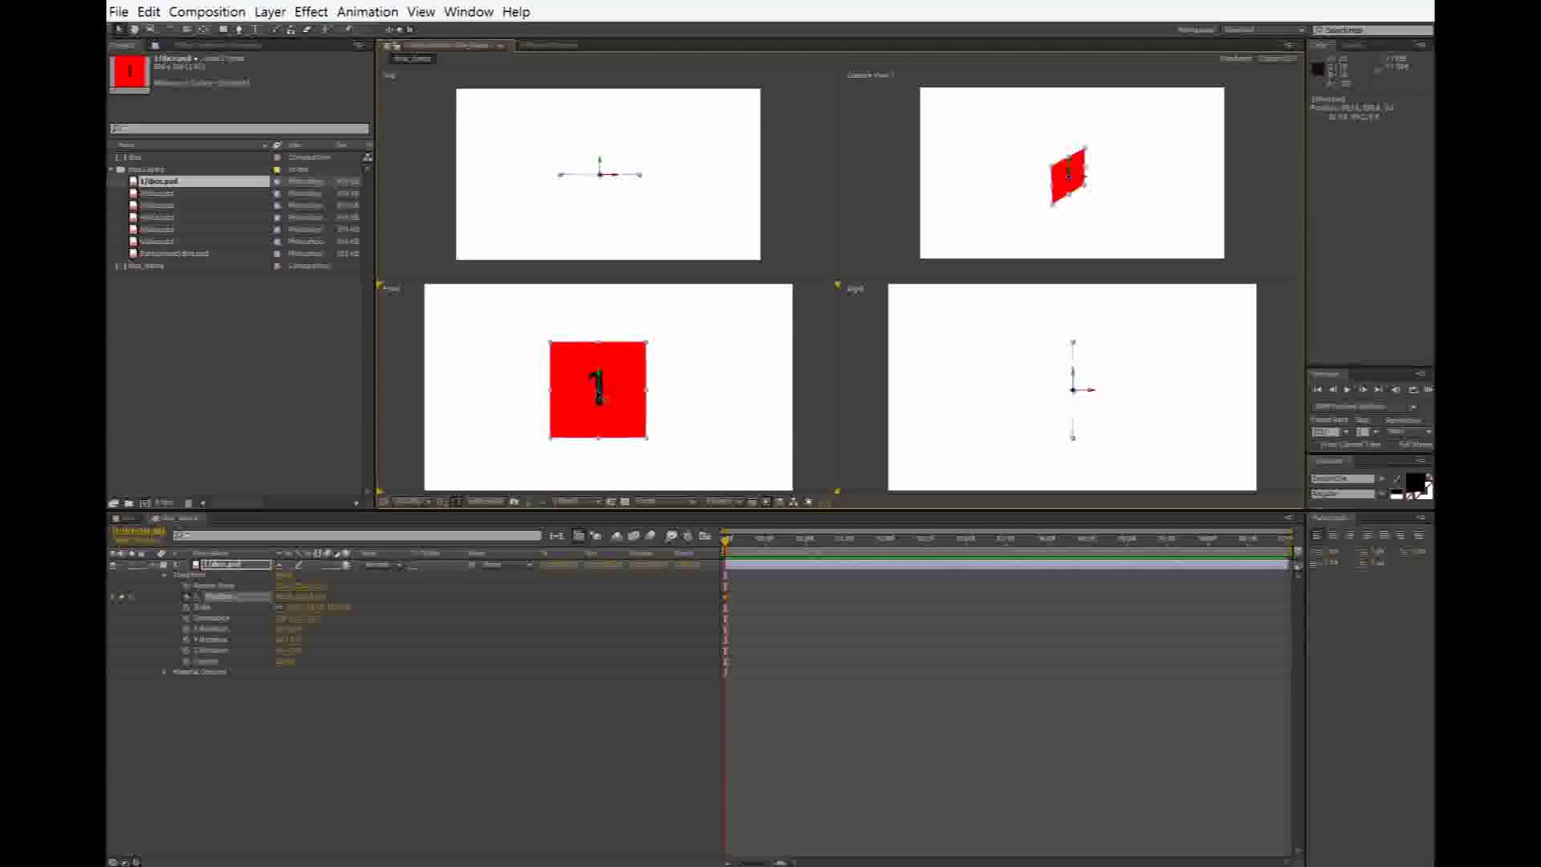
Step: Push the face along its Z depth axis from the Top and Right views, then deselect
{"action": "left_click_drag", "start_coordinate": [597, 393], "coordinate": [824, 341]}
{"action": "mouse_move", "coordinate": [1019, 393]}
{"action": "left_mouse_down"}
{"action": "mouse_move", "coordinate": [947, 396]}
{"action": "mouse_move", "coordinate": [1062, 402]}
{"action": "mouse_move", "coordinate": [1029, 399]}
{"action": "left_mouse_up"}
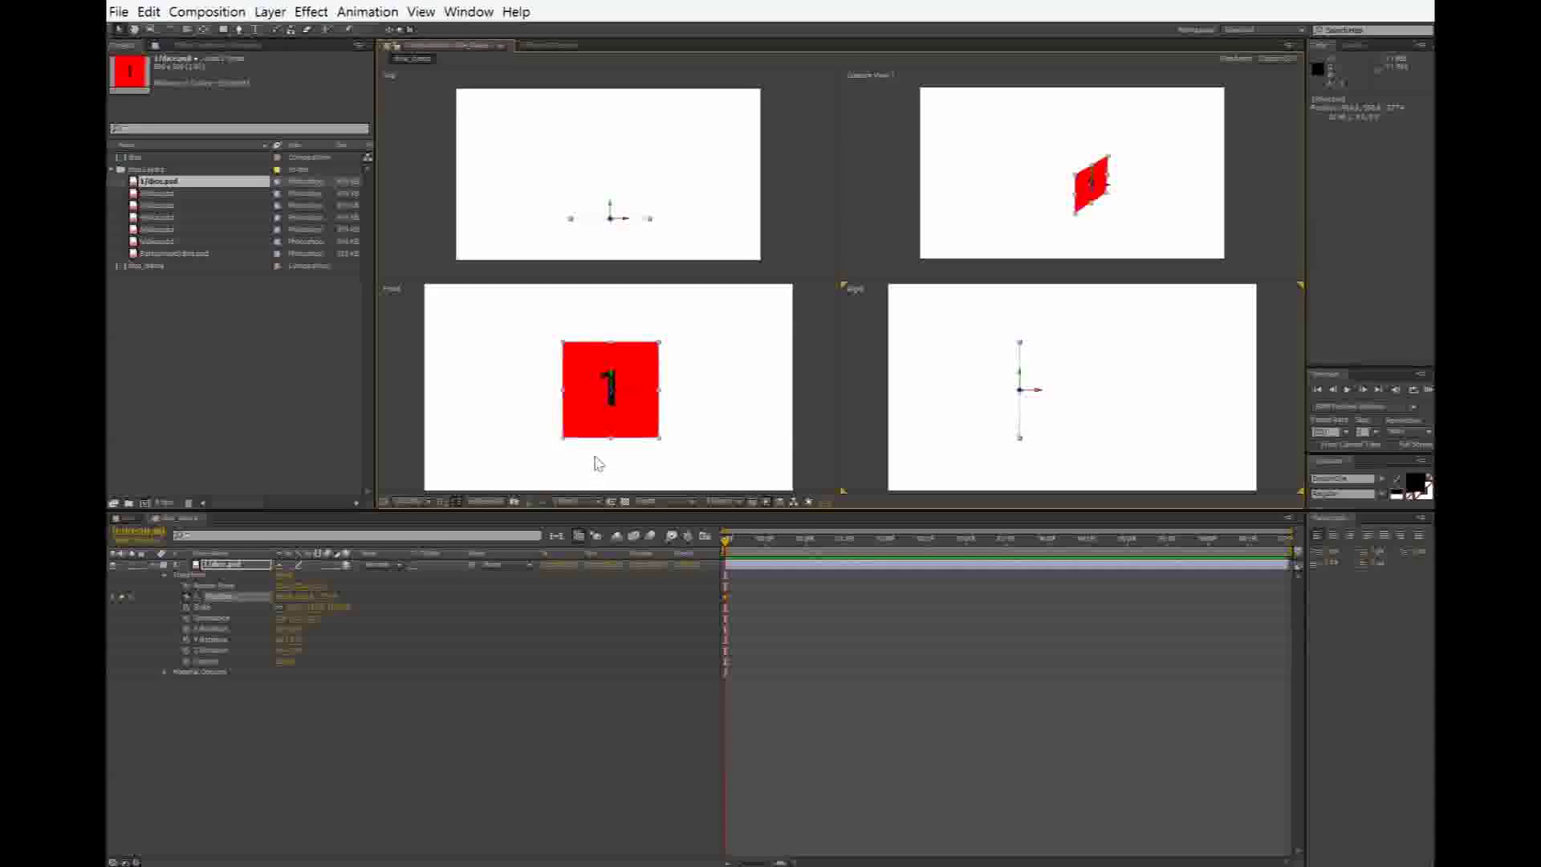
{"action": "left_click", "coordinate": [1162, 383]}
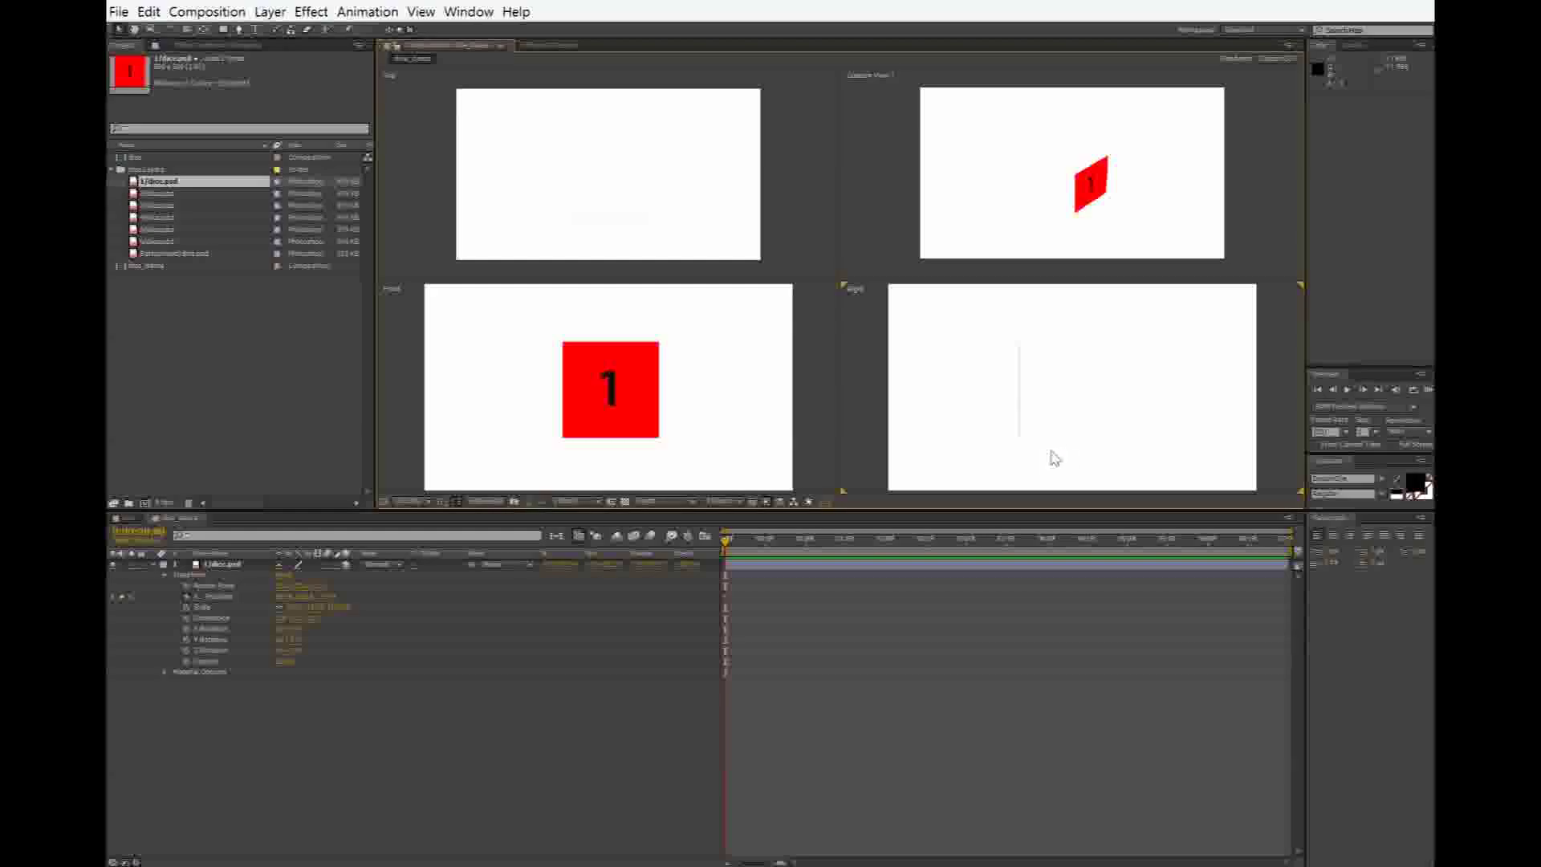
Step: Switch the bottom-right pane to Left view and shift the red 1 face in depth from the Top view
{"action": "left_click", "coordinate": [670, 504]}
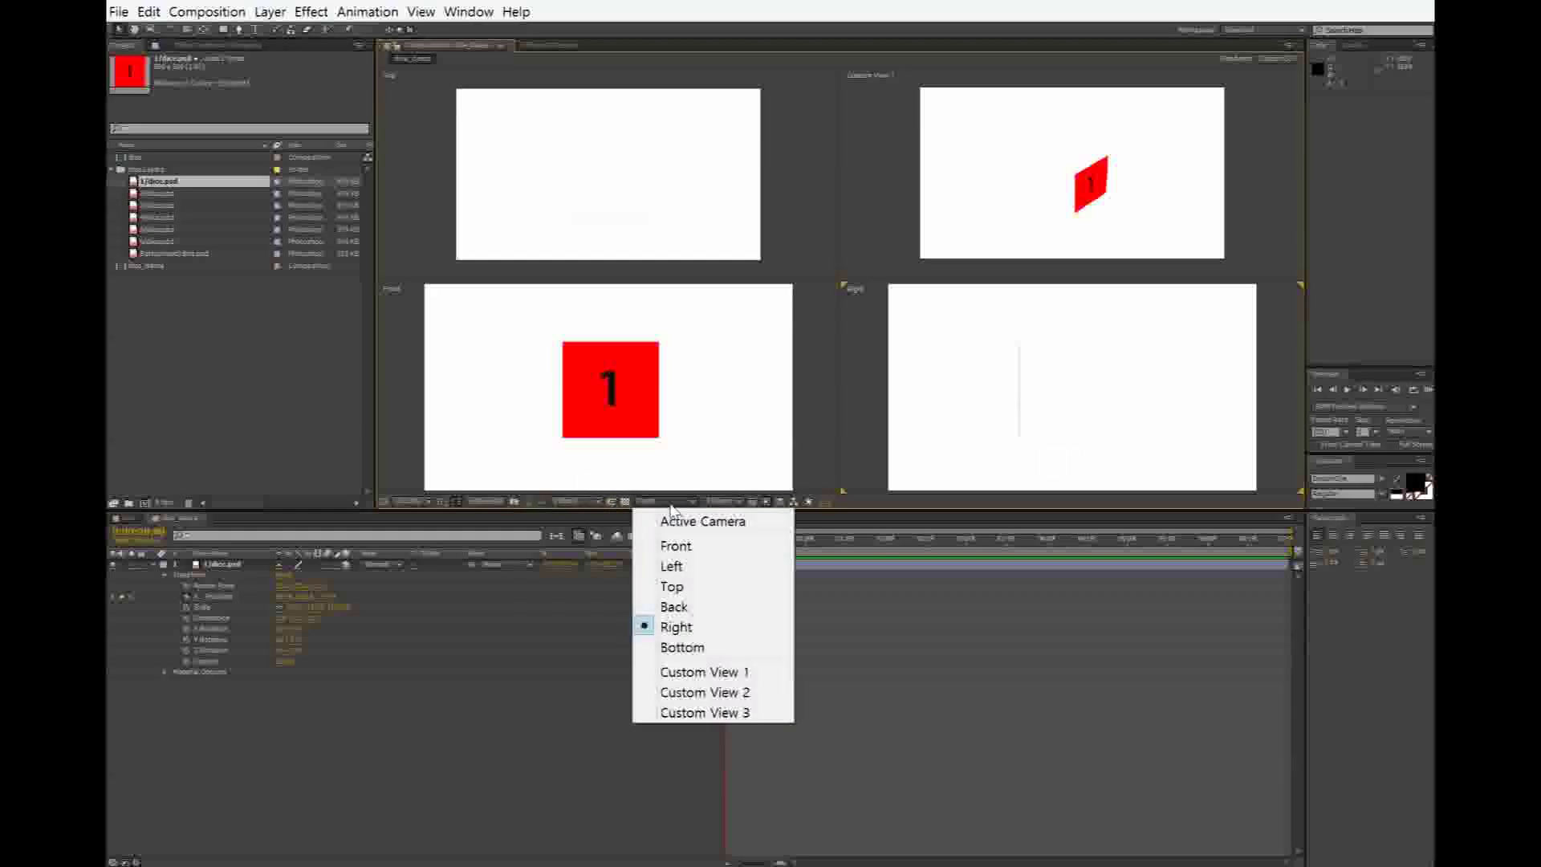
{"action": "left_click", "coordinate": [695, 568]}
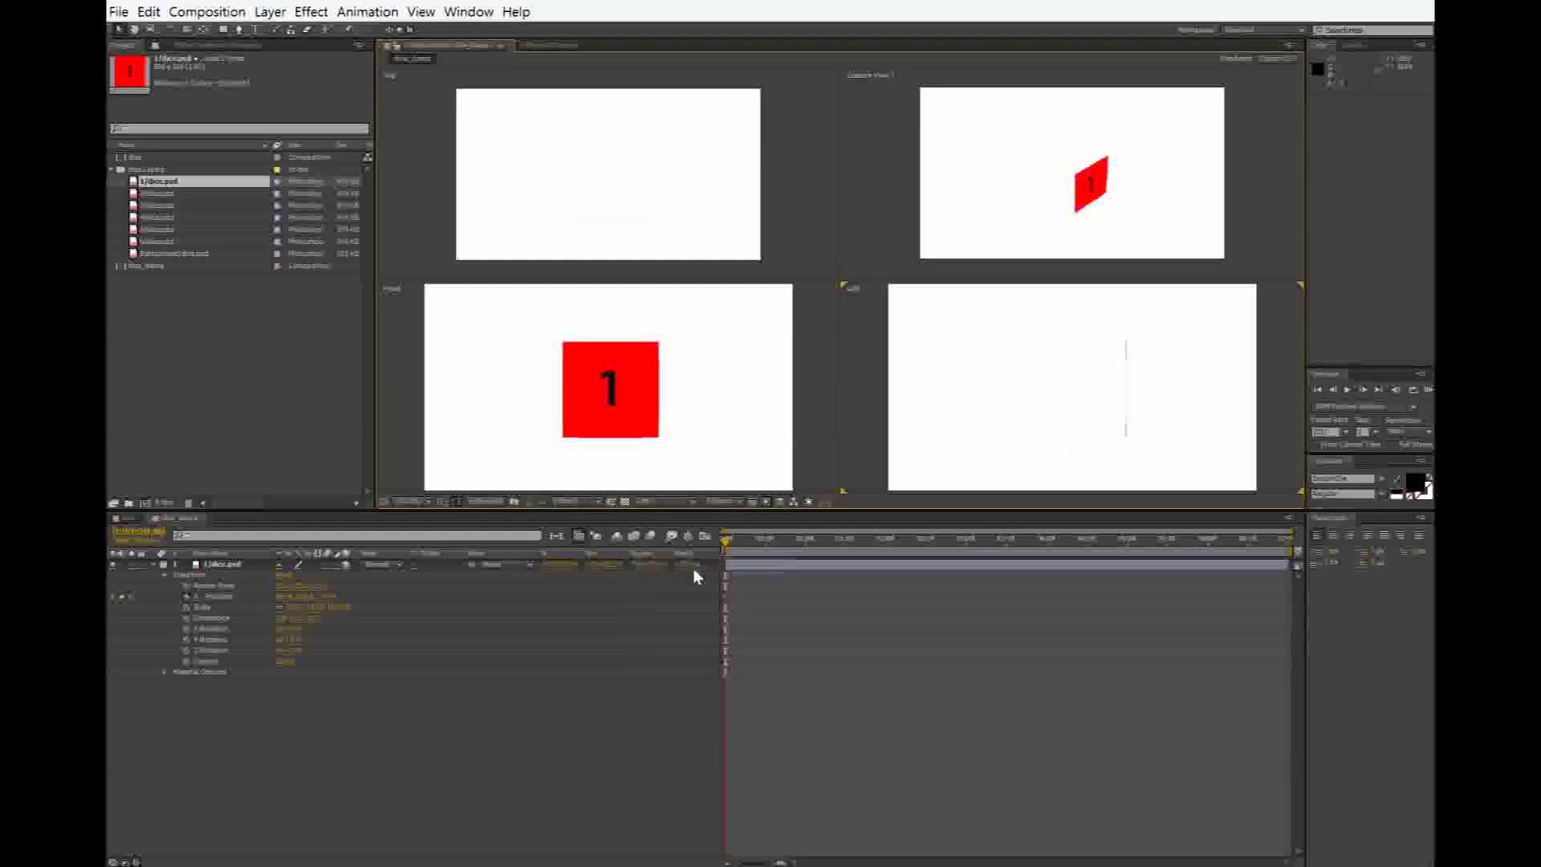
{"action": "left_click", "coordinate": [636, 430]}
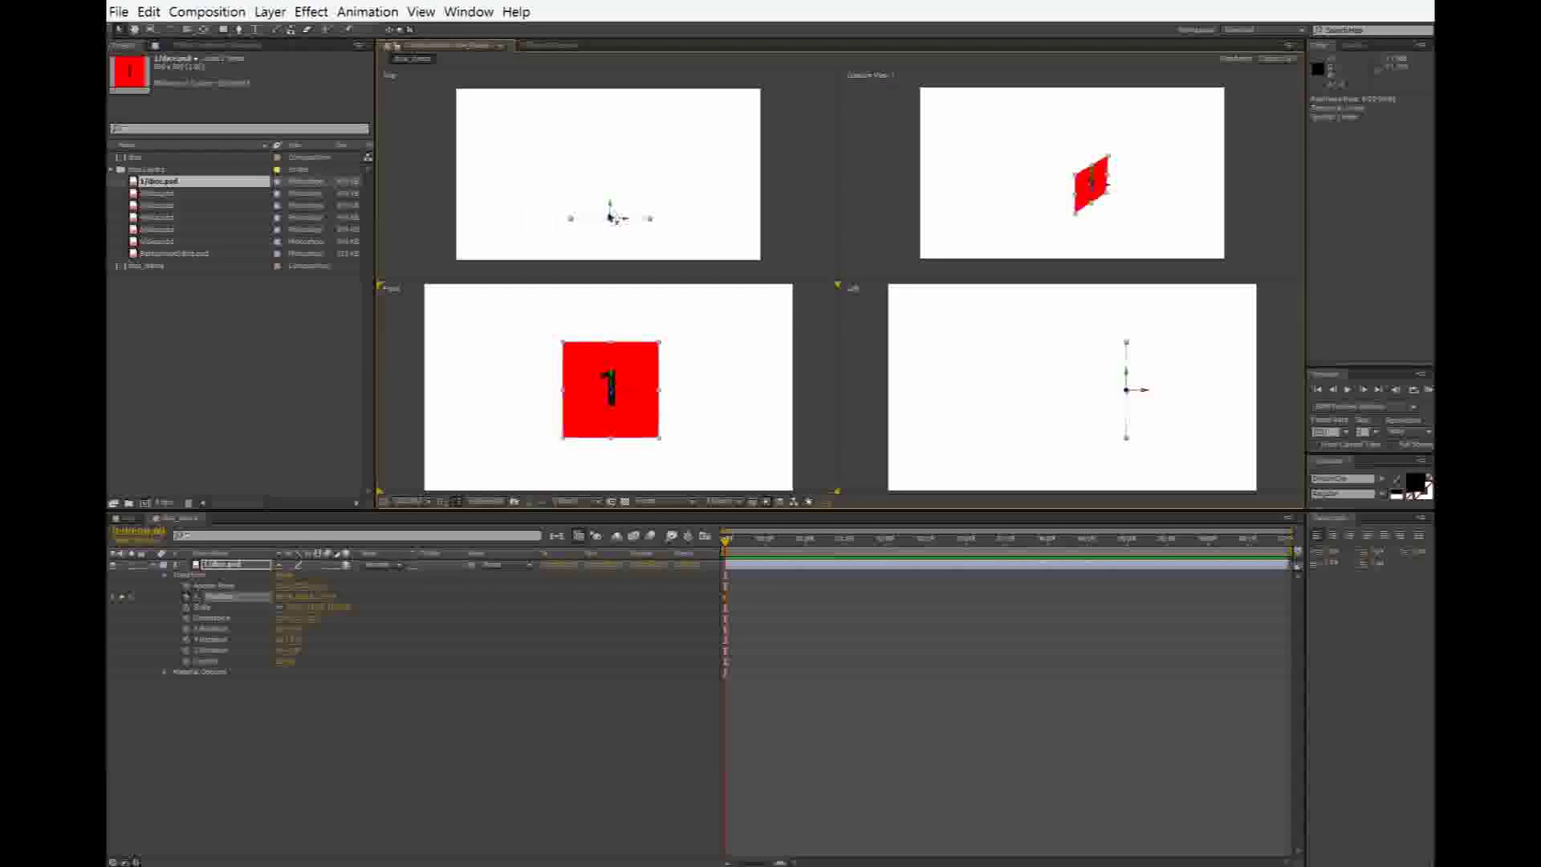
{"action": "mouse_move", "coordinate": [611, 233]}
{"action": "left_mouse_down"}
{"action": "mouse_move", "coordinate": [630, 156]}
{"action": "mouse_move", "coordinate": [624, 224]}
{"action": "left_mouse_up"}
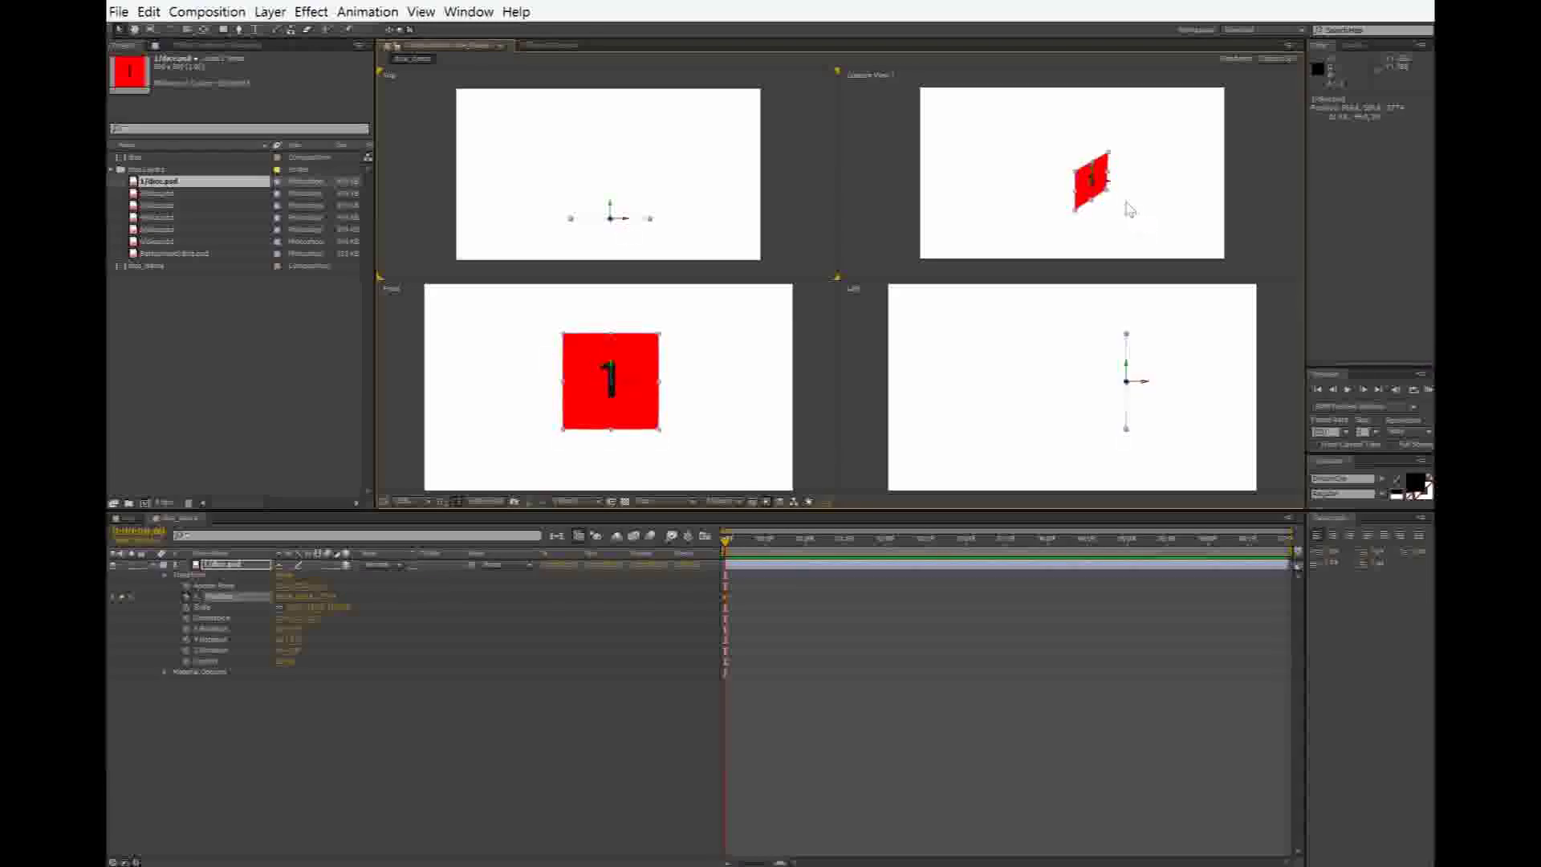
Step: Move the face up and left, deselect it, then switch the layer back to 2D
{"action": "left_click_drag", "start_coordinate": [1093, 183], "coordinate": [1056, 192]}
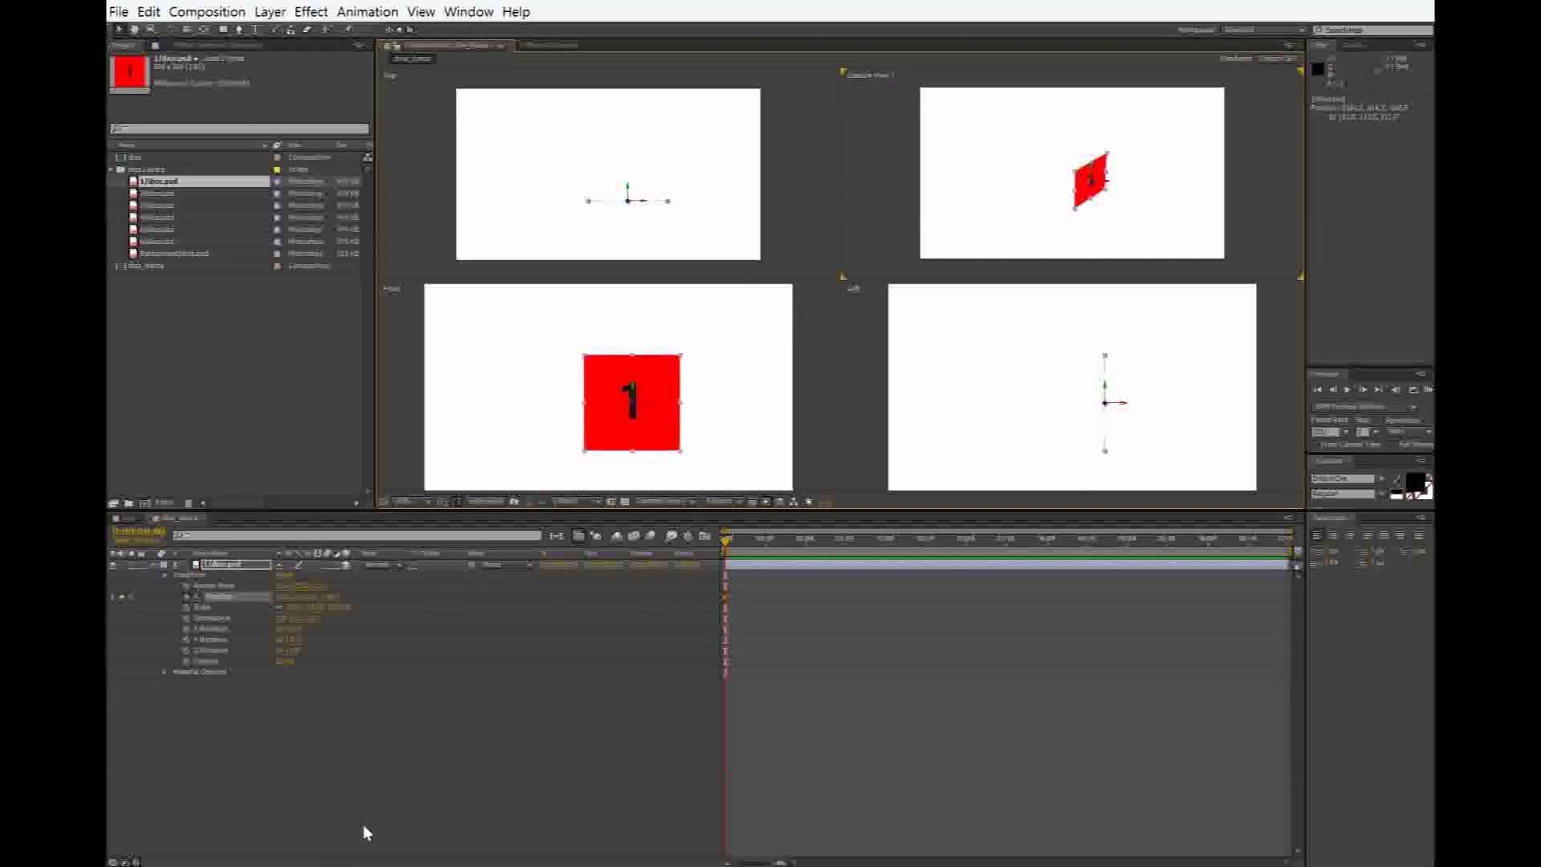
{"action": "left_click", "coordinate": [385, 776]}
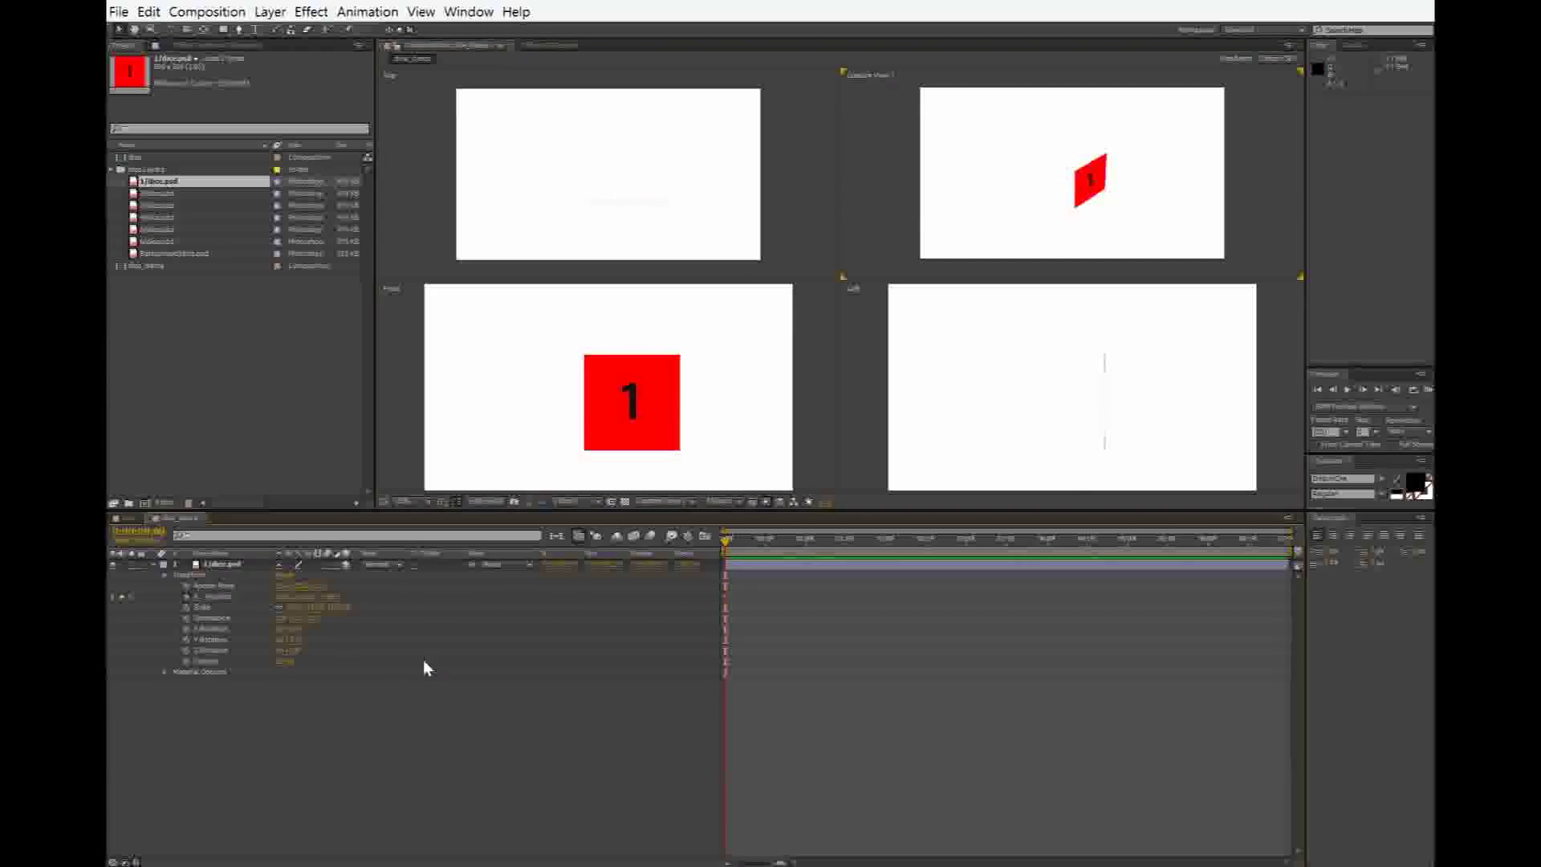
{"action": "left_click", "coordinate": [346, 565]}
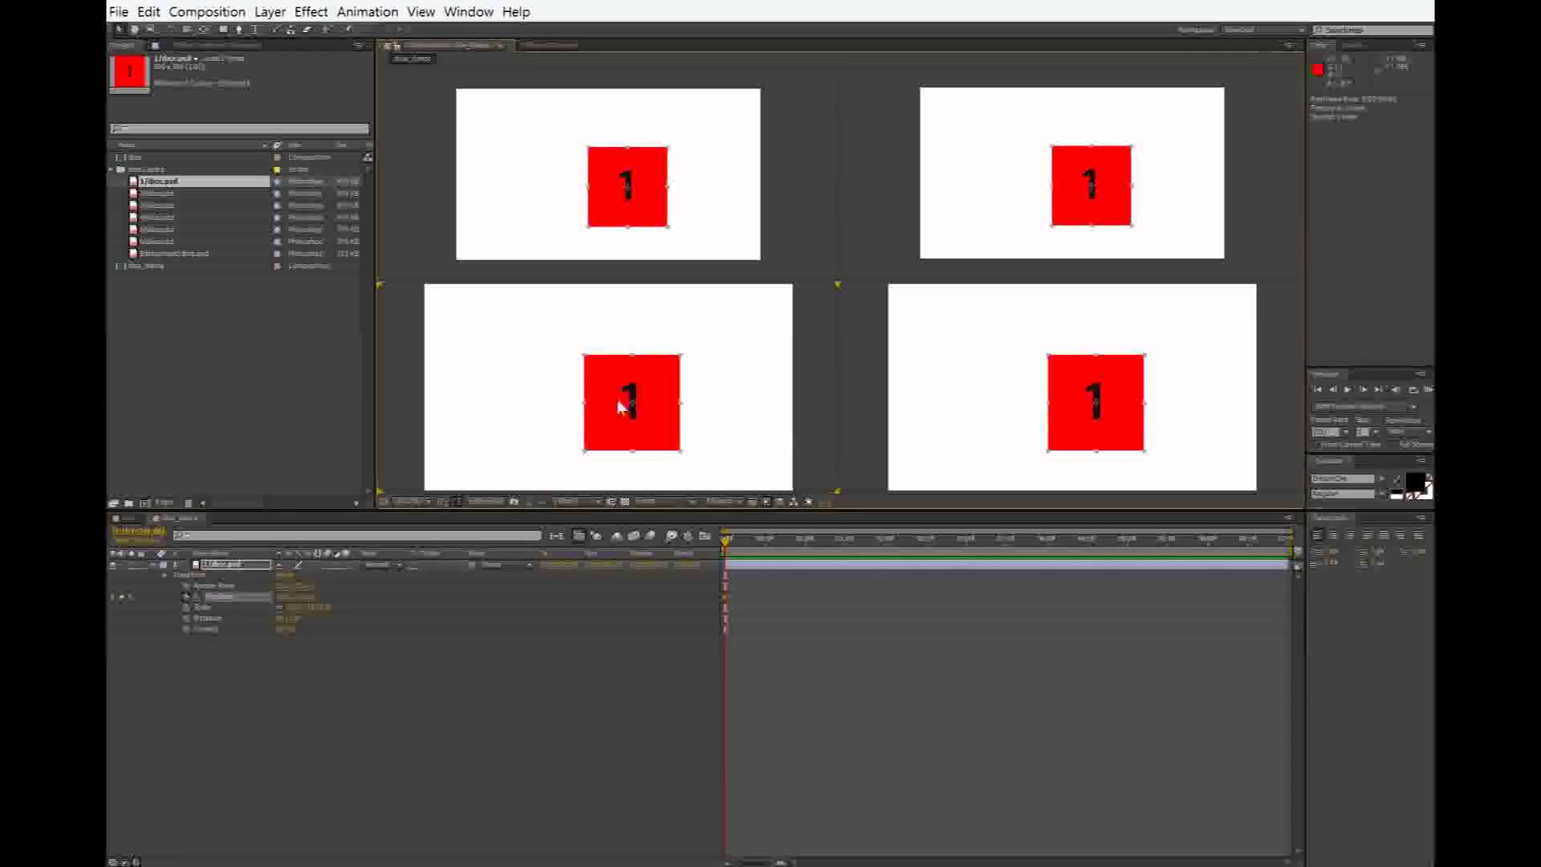
Step: Set the viewer to 1 View, turn on the face 1 layer's 3D switch, and scrub X Rotation
{"action": "left_click", "coordinate": [722, 501]}
{"action": "left_click", "coordinate": [746, 526]}
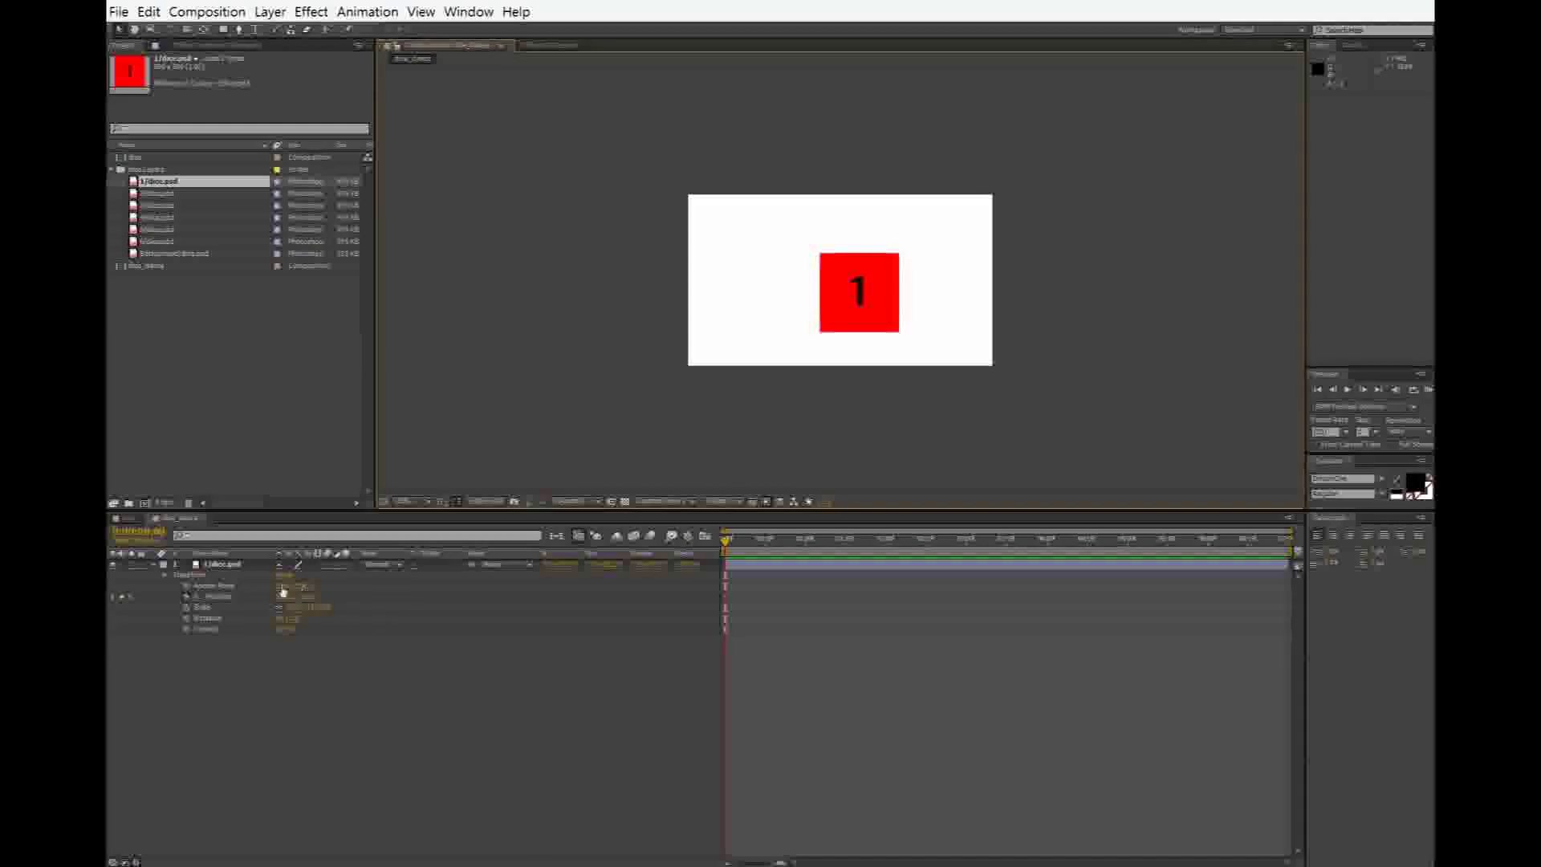
{"action": "left_click", "coordinate": [229, 566]}
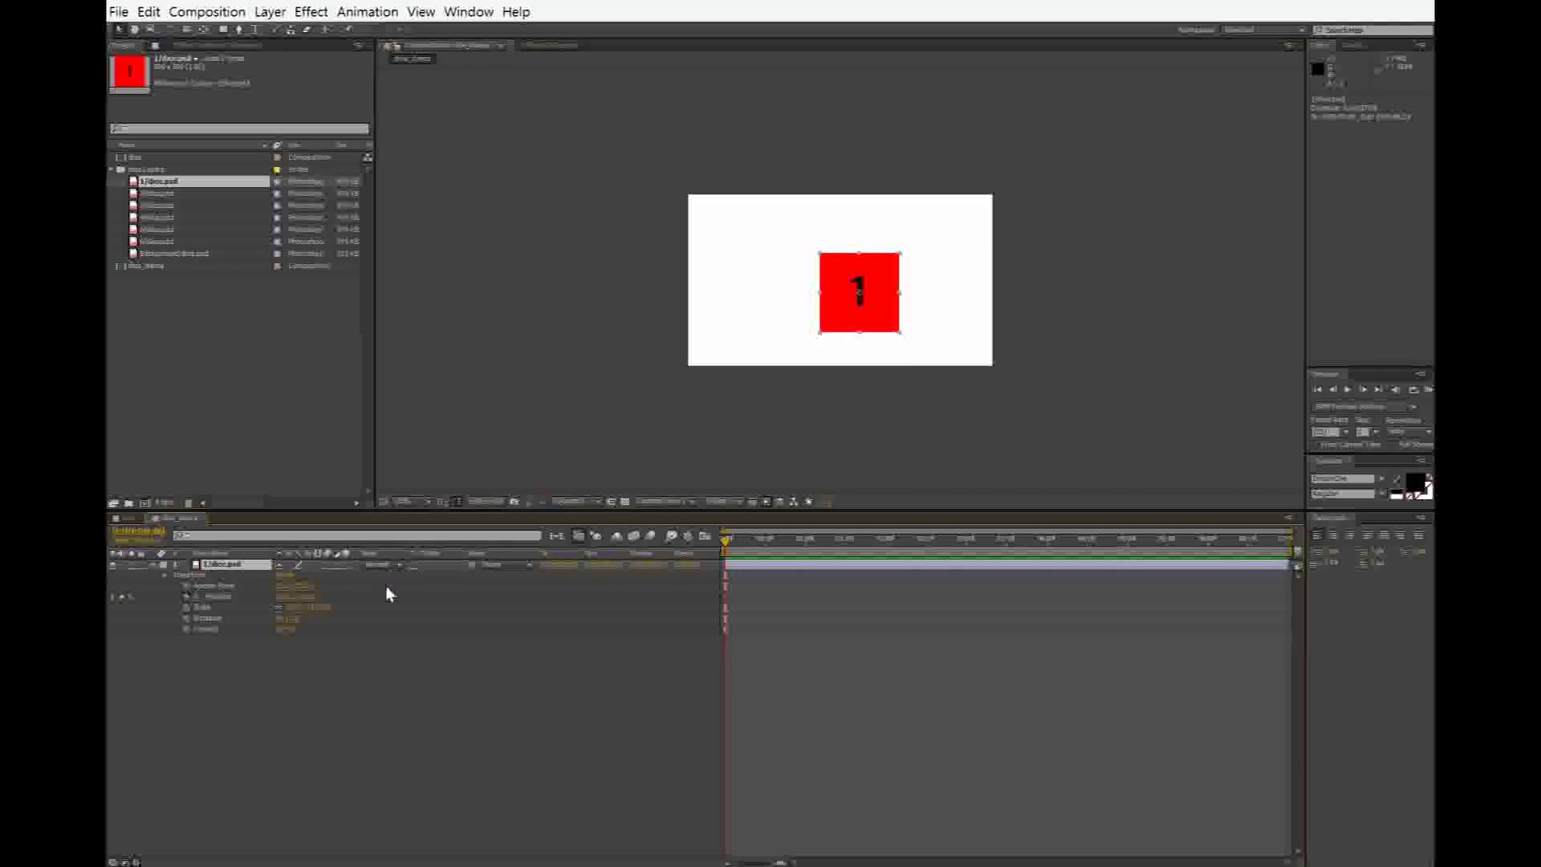
{"action": "left_click", "coordinate": [345, 564]}
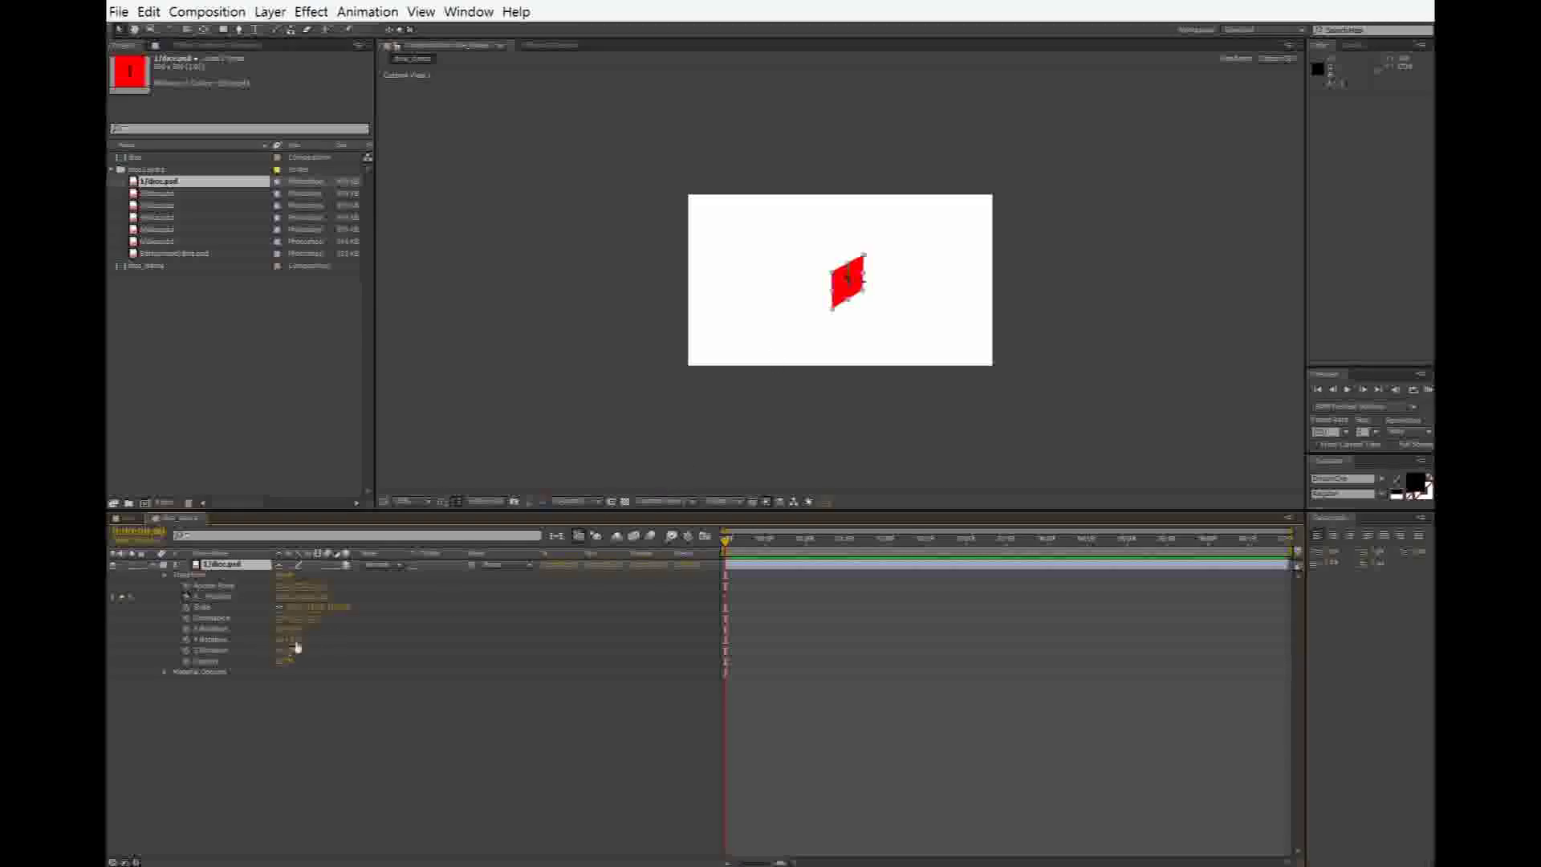
{"action": "left_click_drag", "start_coordinate": [292, 630], "coordinate": [323, 658]}
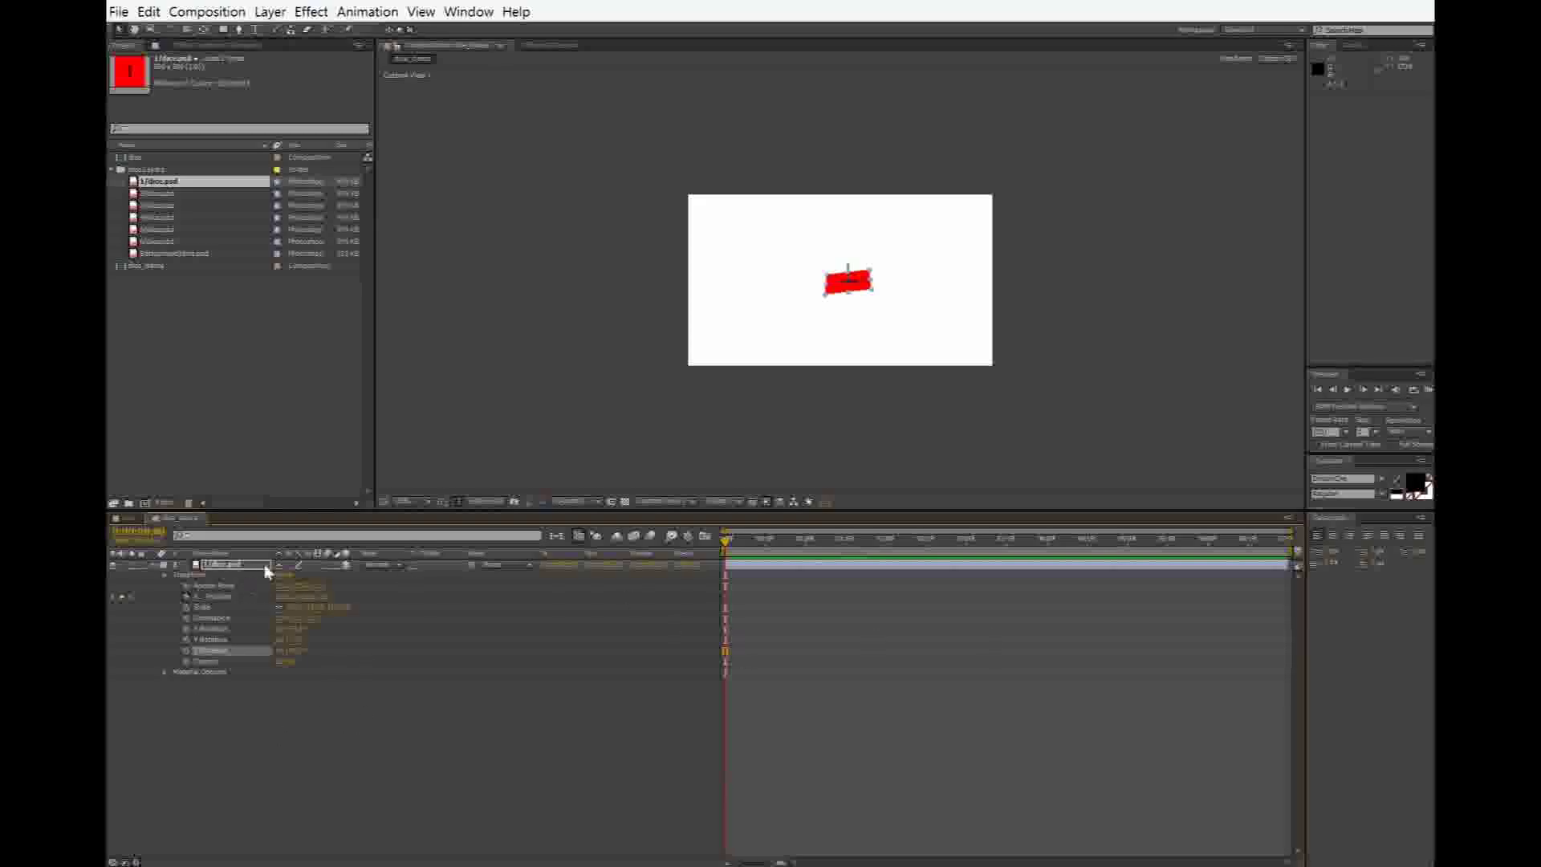
Step: Switch to the 4 Views layout and set the red 1 face's X, Y and Z Rotation to 0
{"action": "left_click", "coordinate": [712, 501]}
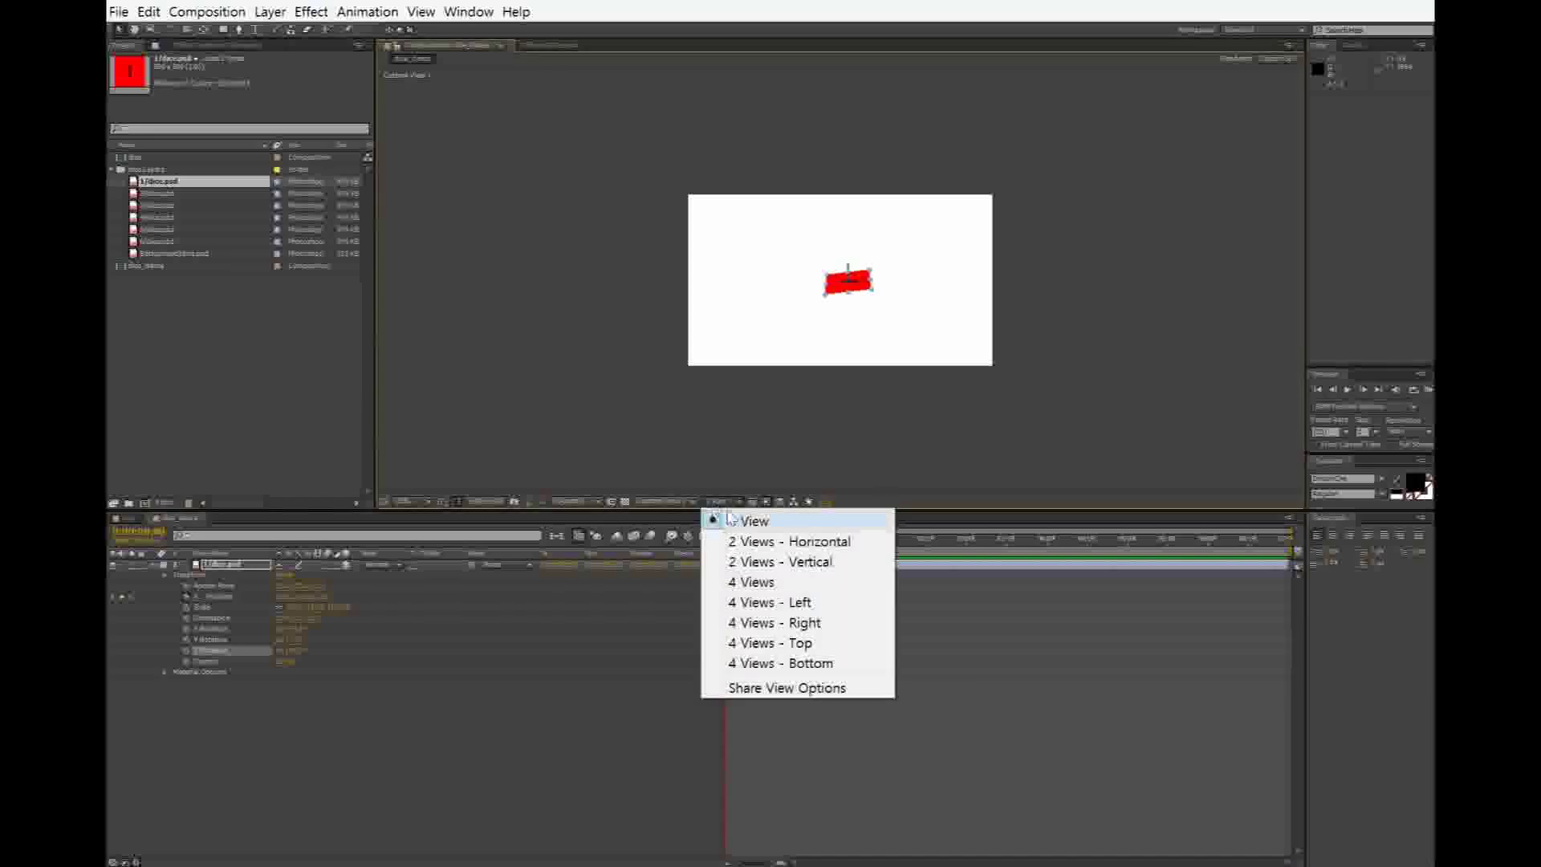
{"action": "left_click", "coordinate": [771, 583]}
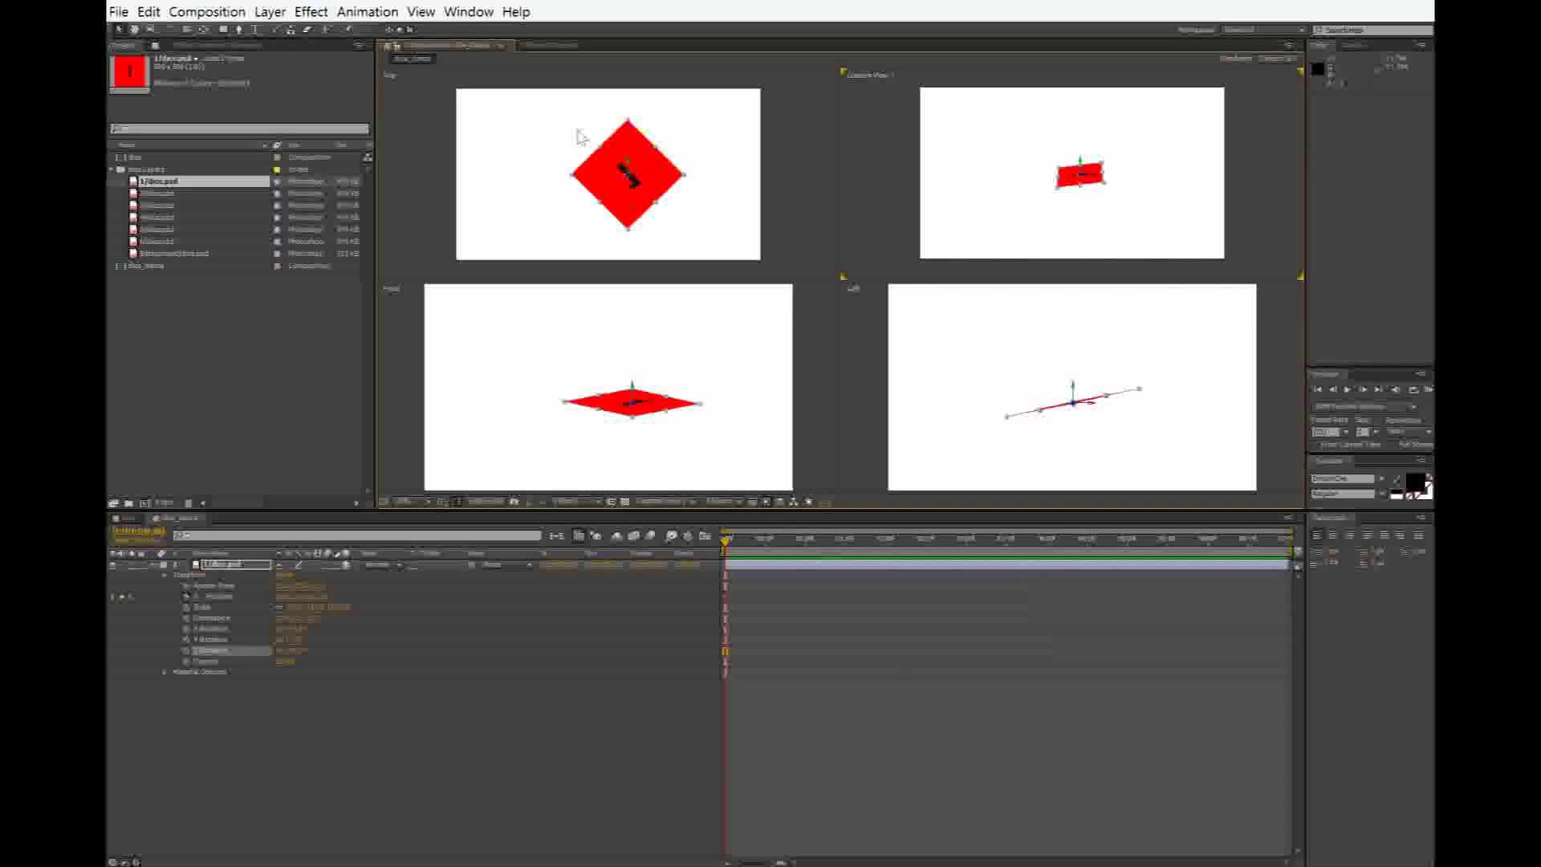
{"action": "left_click", "coordinate": [297, 630]}
{"action": "type", "text": "0"}
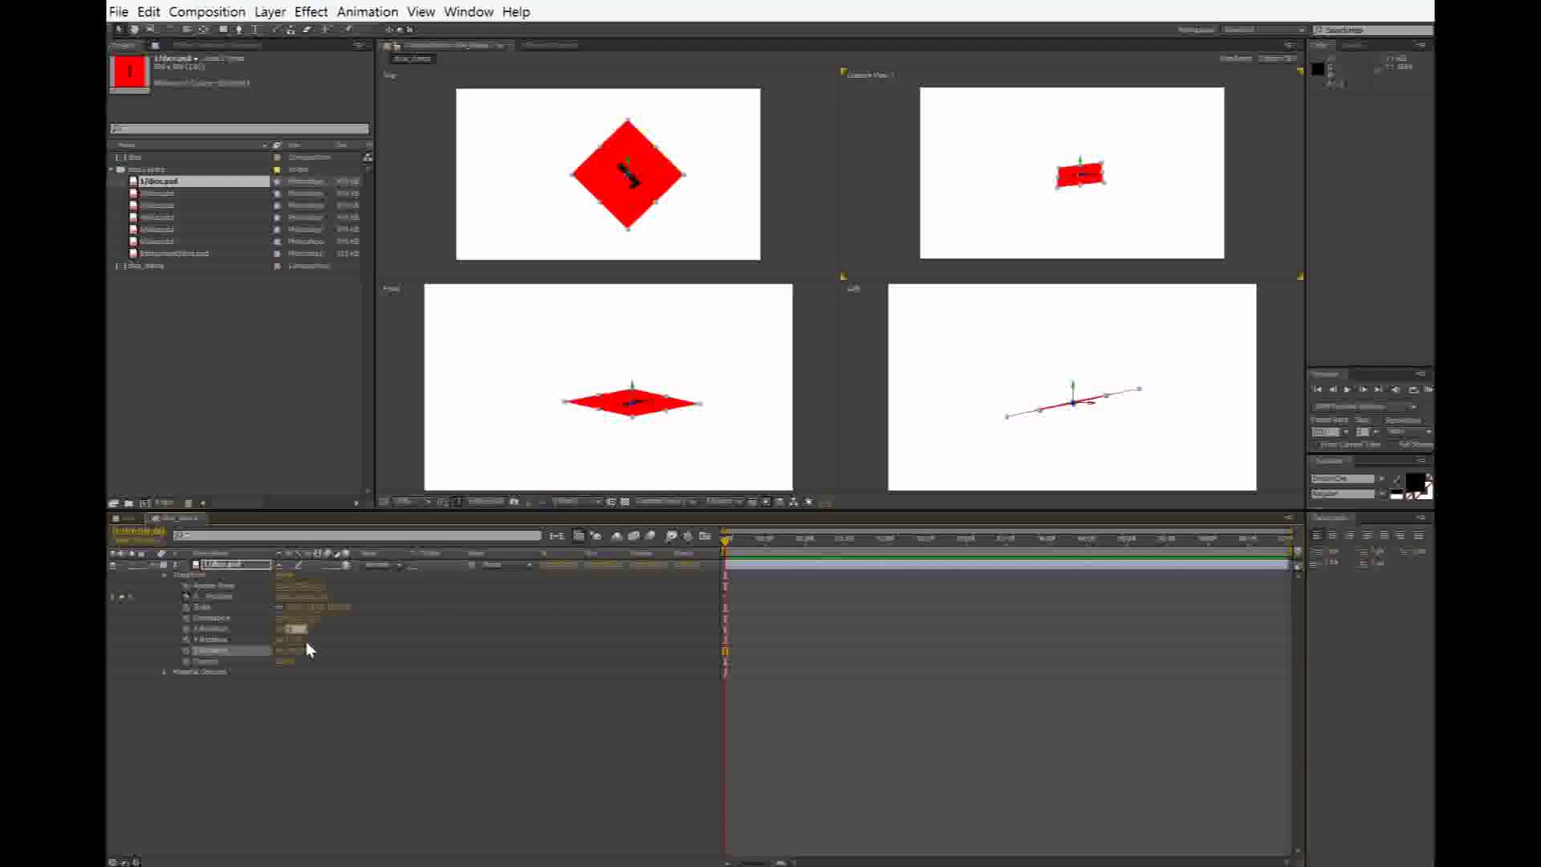
{"action": "left_click", "coordinate": [297, 639]}
{"action": "type", "text": "0"}
{"action": "left_click", "coordinate": [299, 651]}
{"action": "type", "text": "0"}
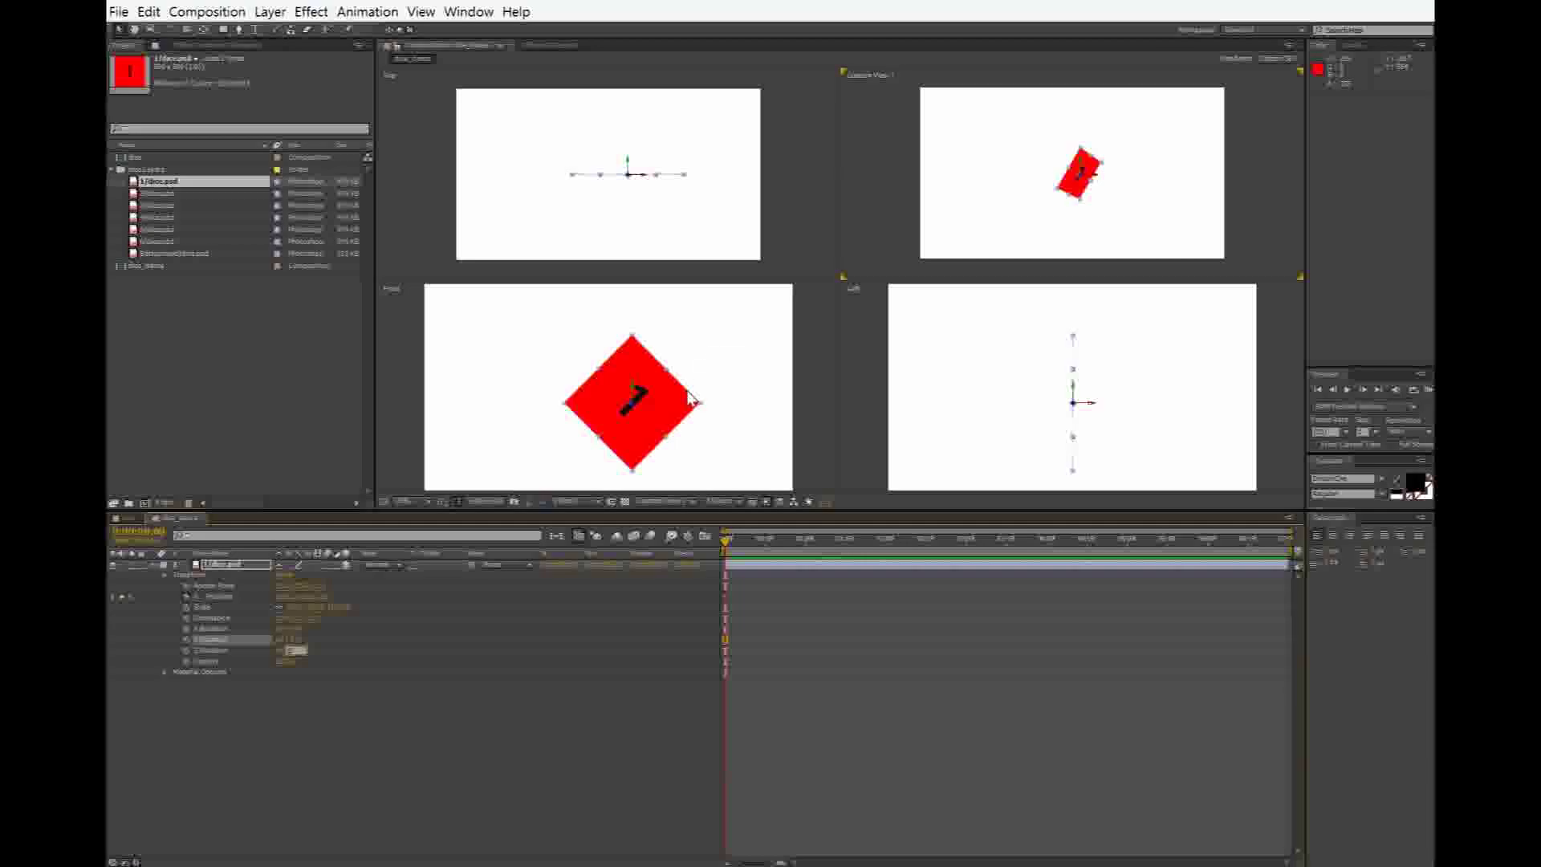
{"action": "left_click", "coordinate": [170, 29]}
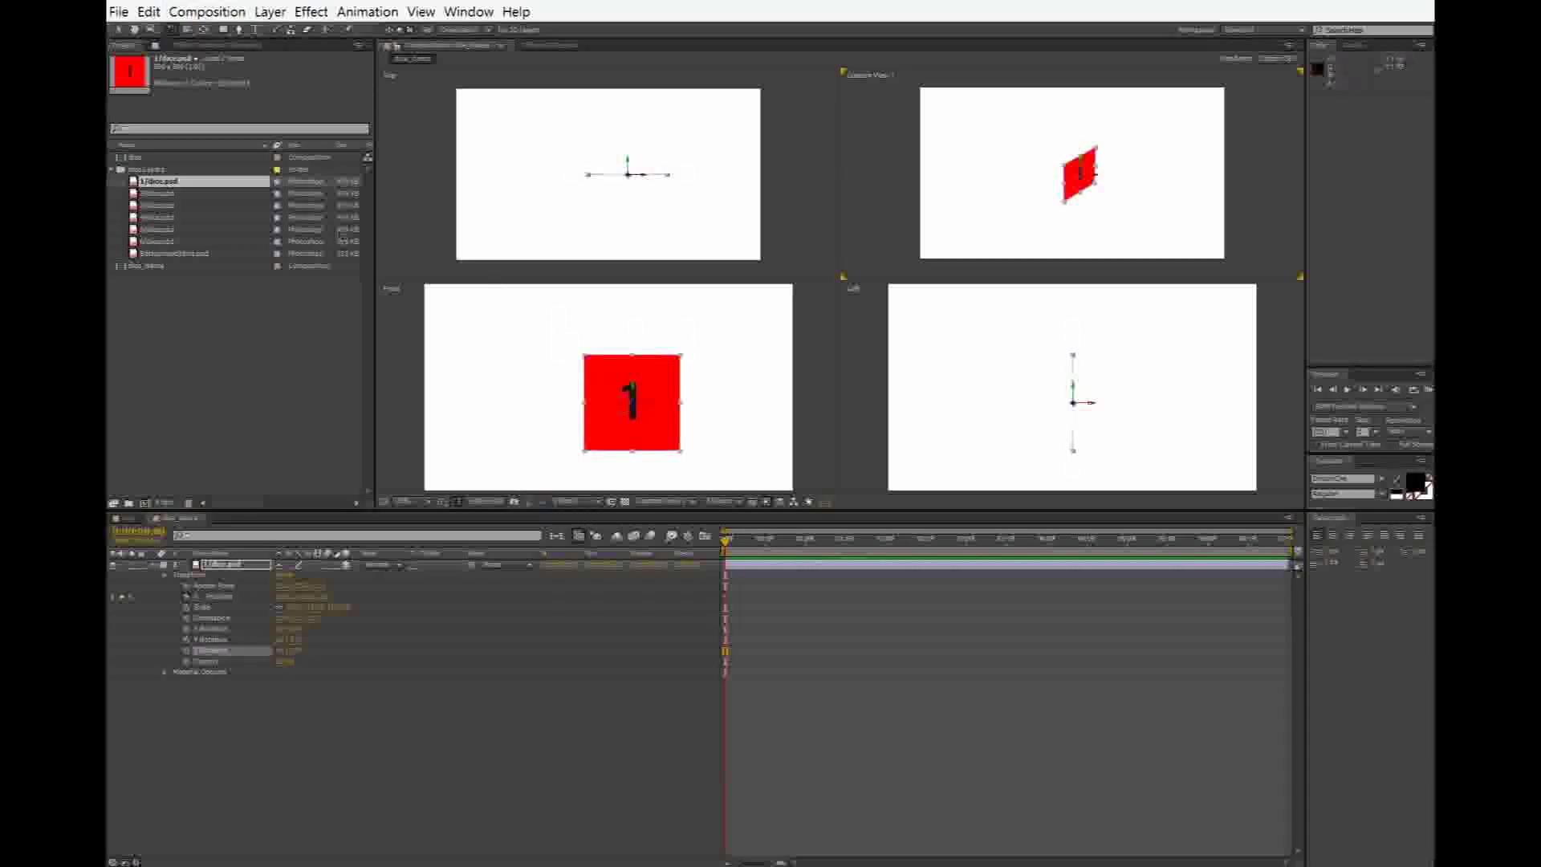
{"action": "left_click", "coordinate": [172, 30]}
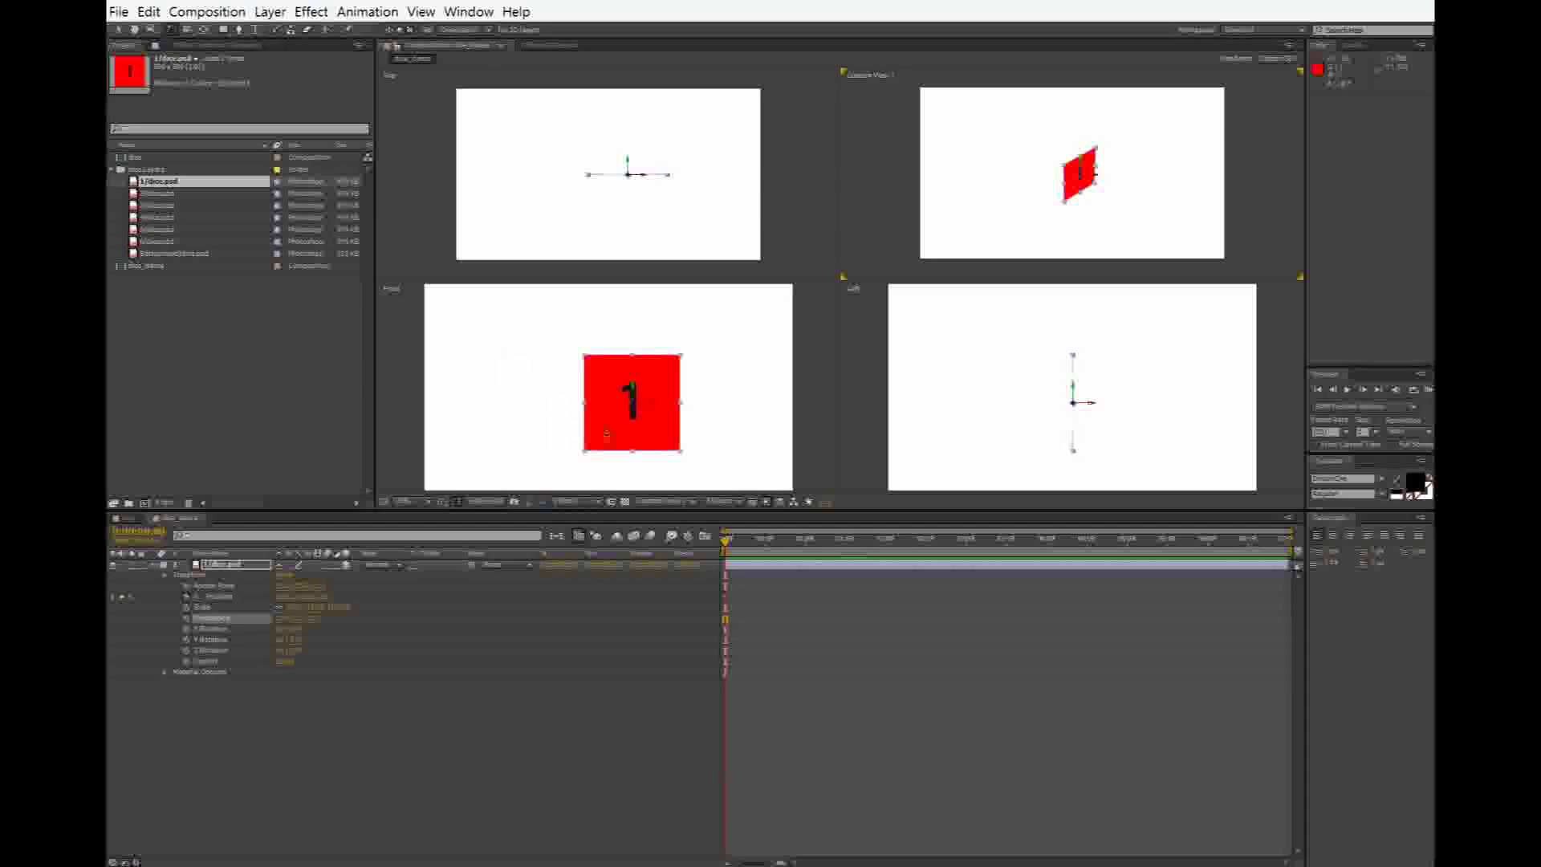
{"action": "left_click_drag", "start_coordinate": [656, 411], "coordinate": [686, 456]}
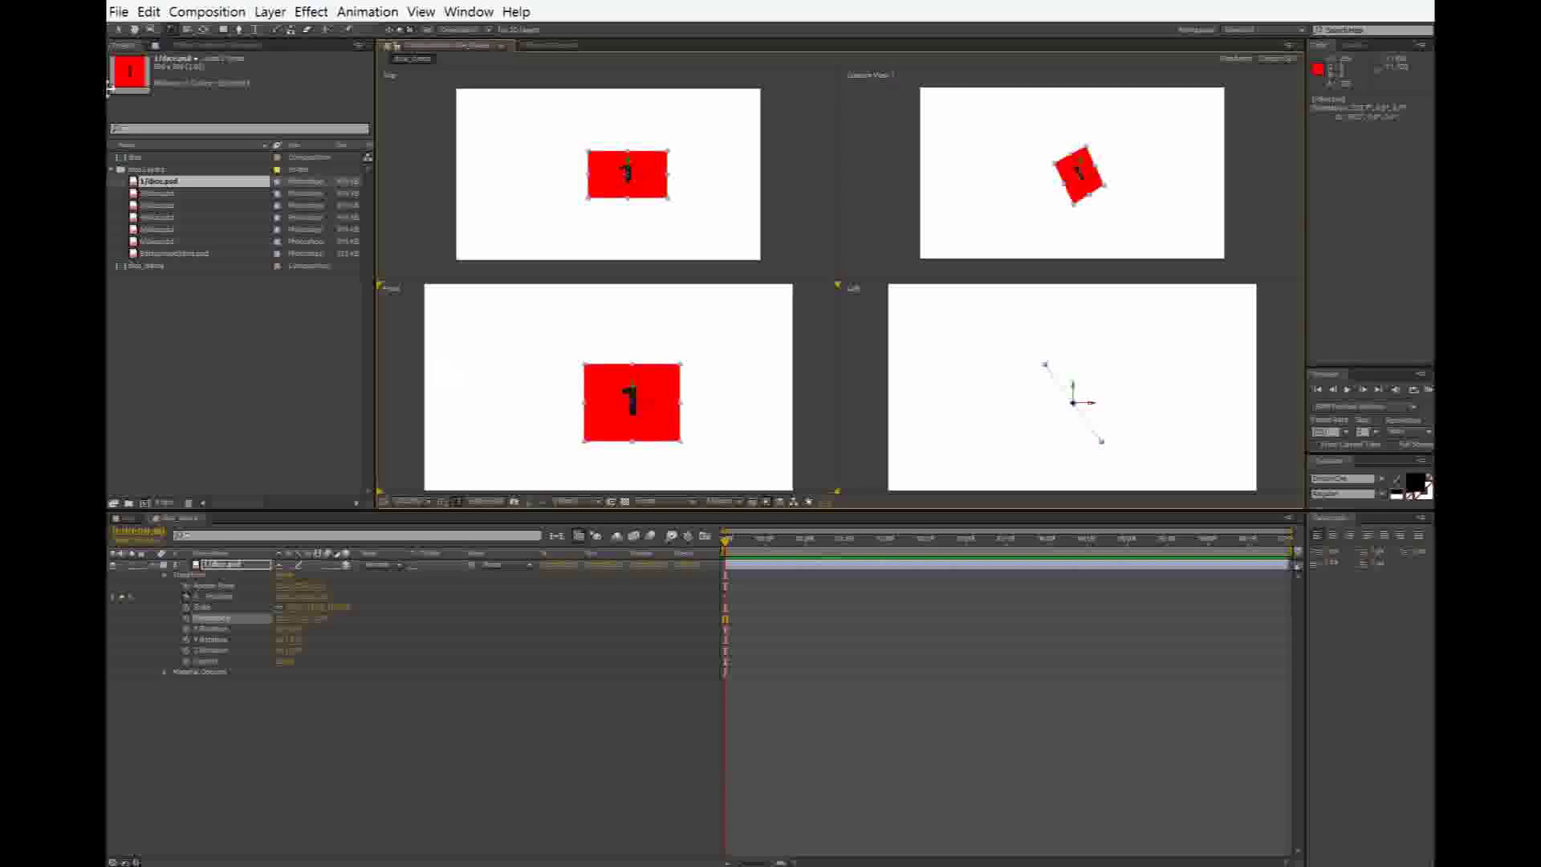
{"action": "double_click", "coordinate": [168, 30]}
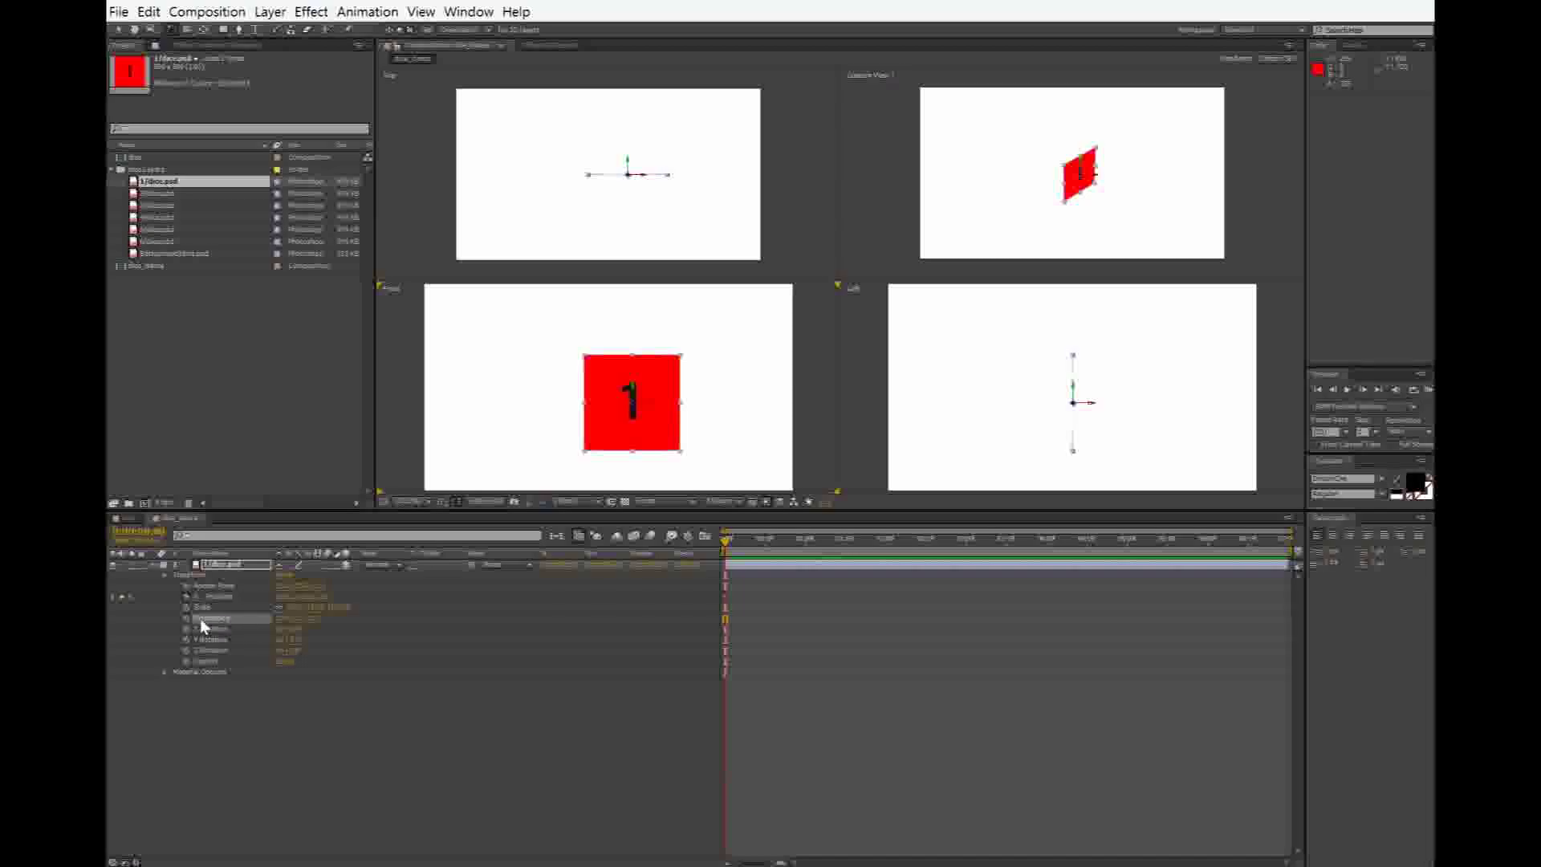
{"action": "left_click", "coordinate": [207, 660]}
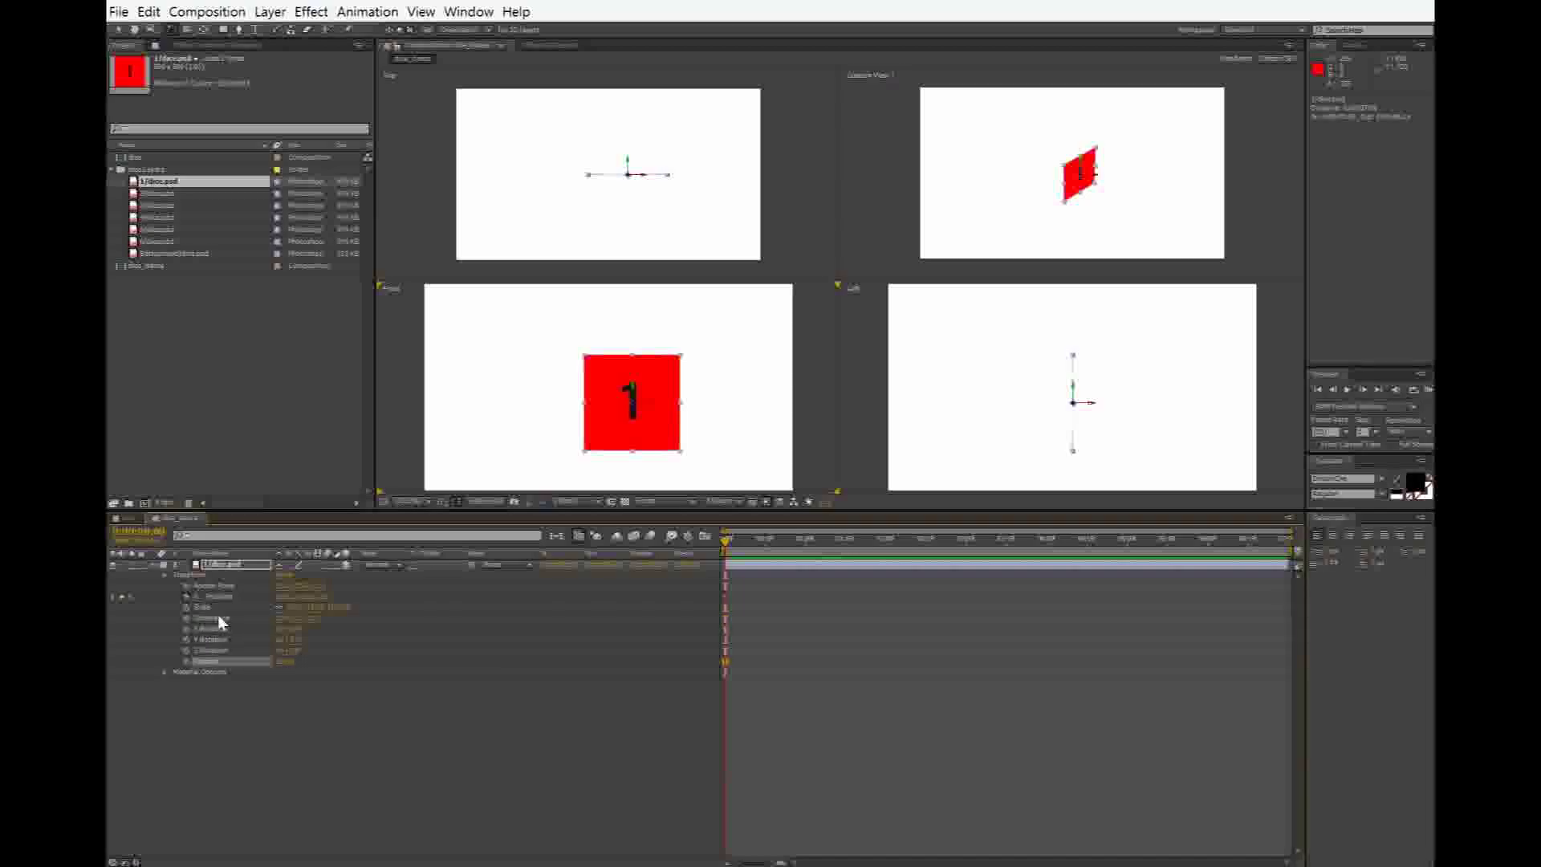
{"action": "left_click", "coordinate": [218, 617]}
{"action": "mouse_move", "coordinate": [273, 618]}
{"action": "left_mouse_down"}
{"action": "mouse_move", "coordinate": [242, 618]}
{"action": "mouse_move", "coordinate": [281, 630]}
{"action": "mouse_move", "coordinate": [233, 630]}
{"action": "mouse_move", "coordinate": [305, 630]}
{"action": "mouse_move", "coordinate": [258, 618]}
{"action": "left_mouse_up"}
{"action": "left_click", "coordinate": [270, 627]}
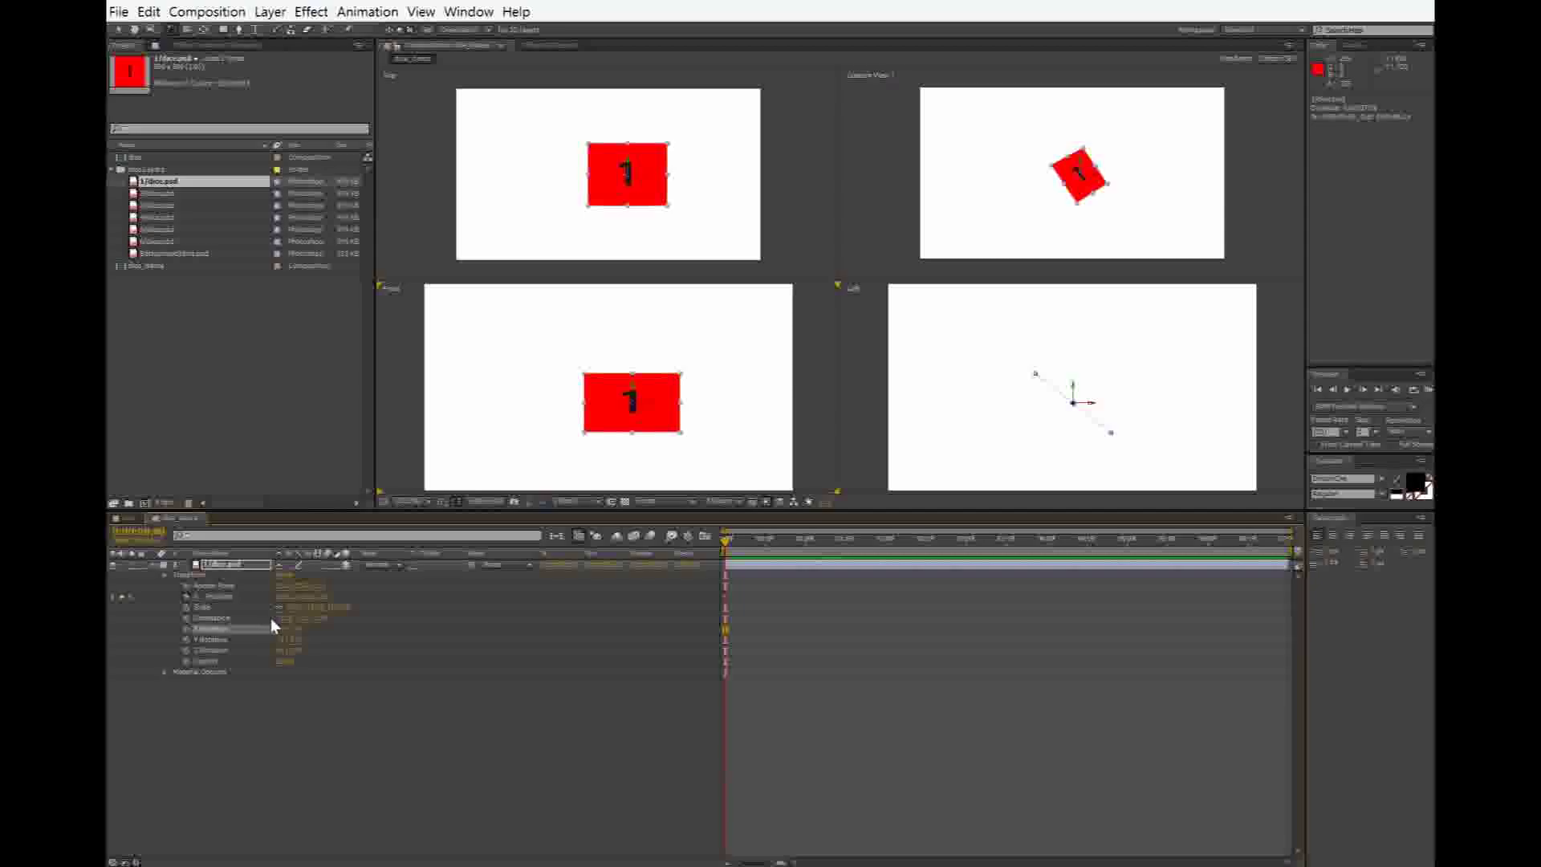
{"action": "double_click", "coordinate": [171, 30]}
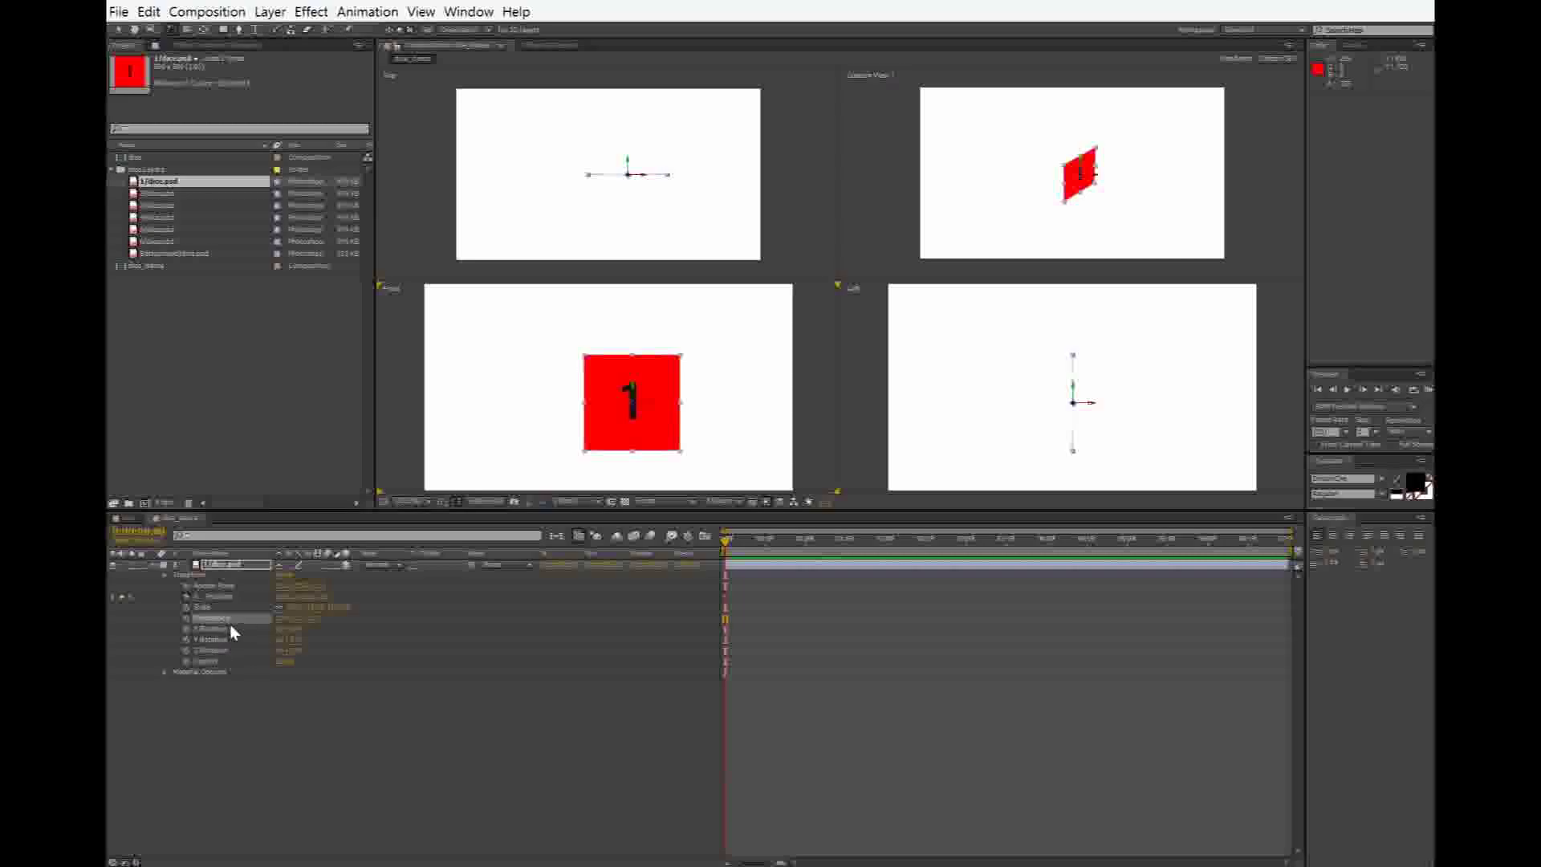
{"action": "left_click", "coordinate": [209, 638]}
{"action": "left_click", "coordinate": [212, 651]}
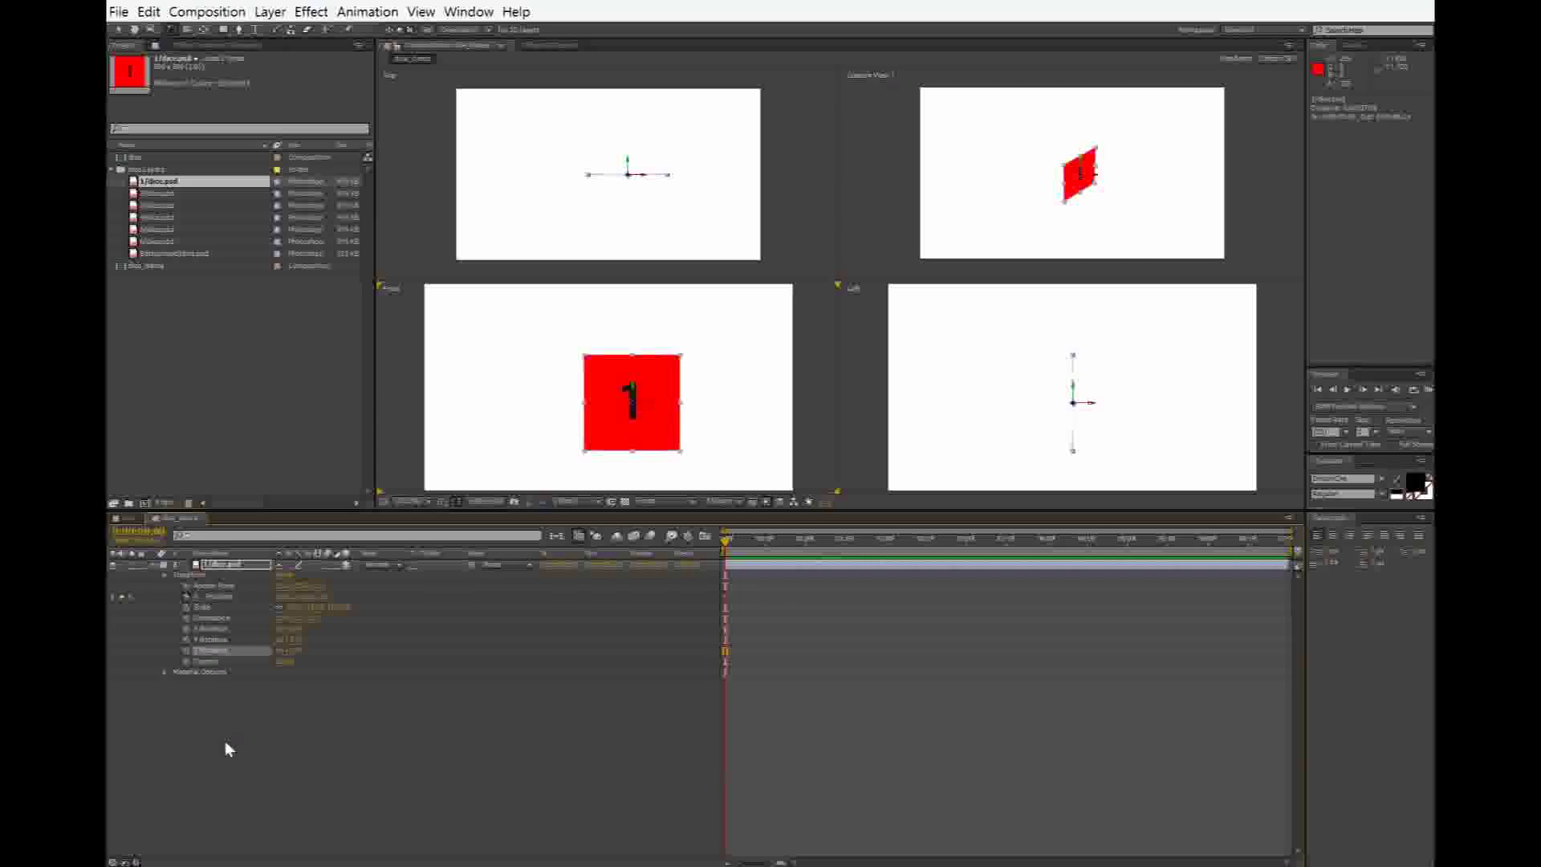
{"action": "left_click_drag", "start_coordinate": [281, 663], "coordinate": [536, 678]}
{"action": "left_click", "coordinate": [211, 662]}
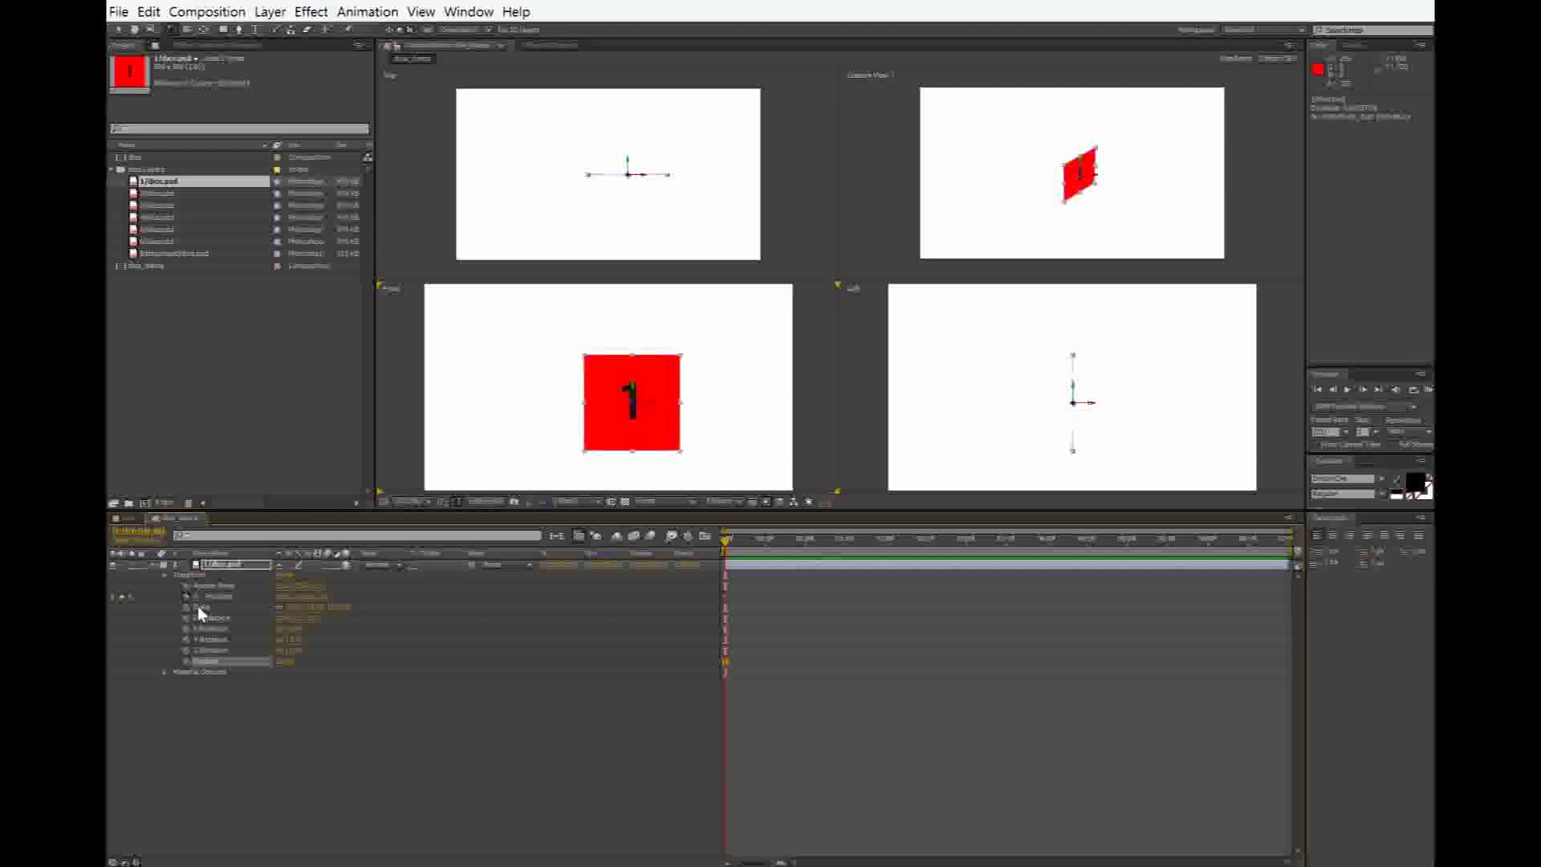
{"action": "left_click", "coordinate": [725, 597]}
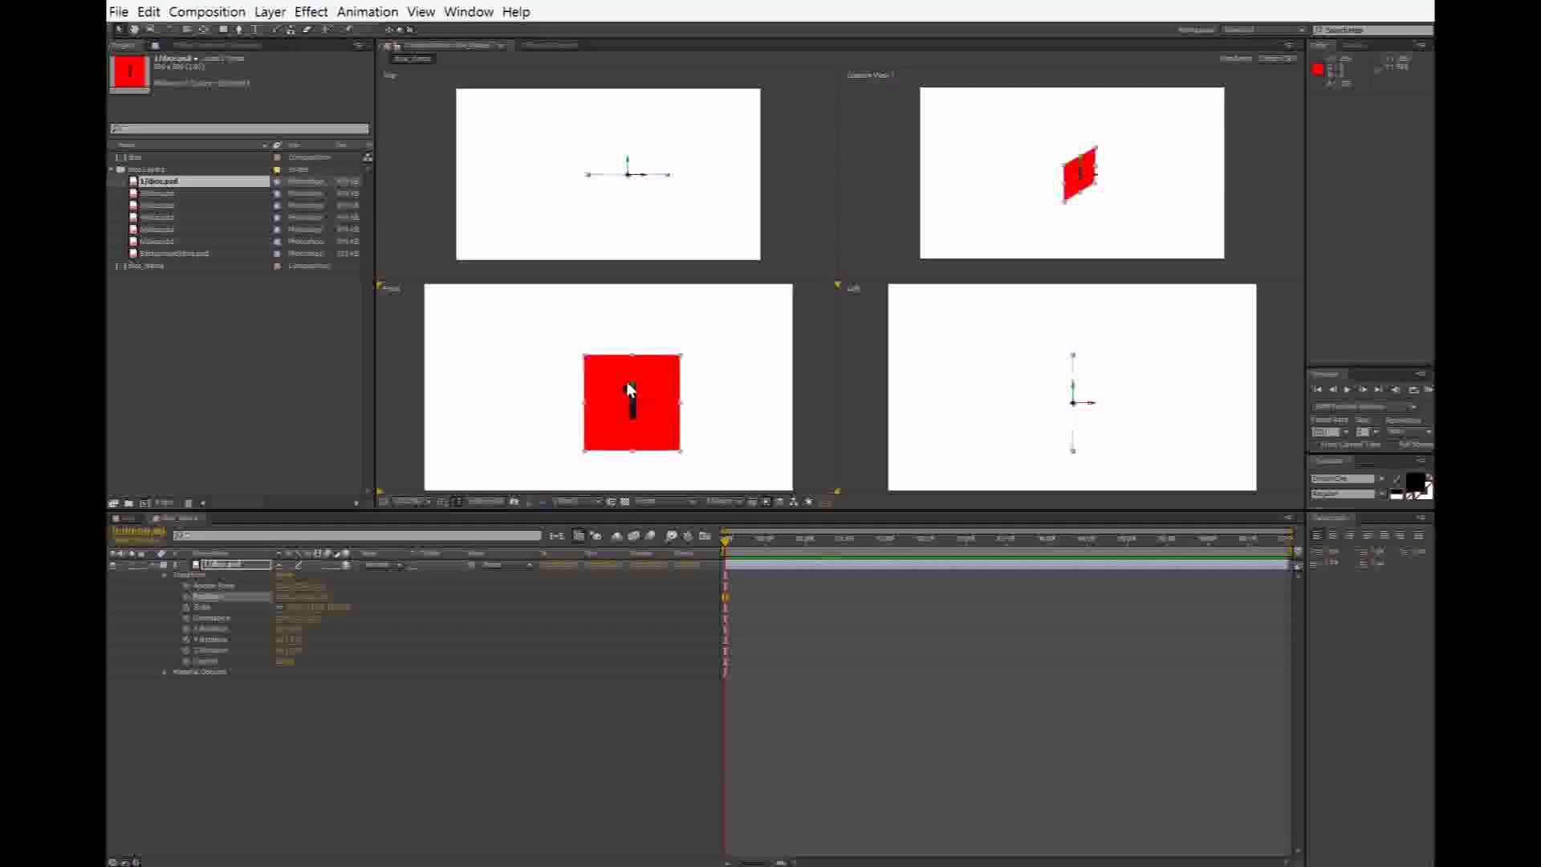
{"action": "double_click", "coordinate": [662, 433]}
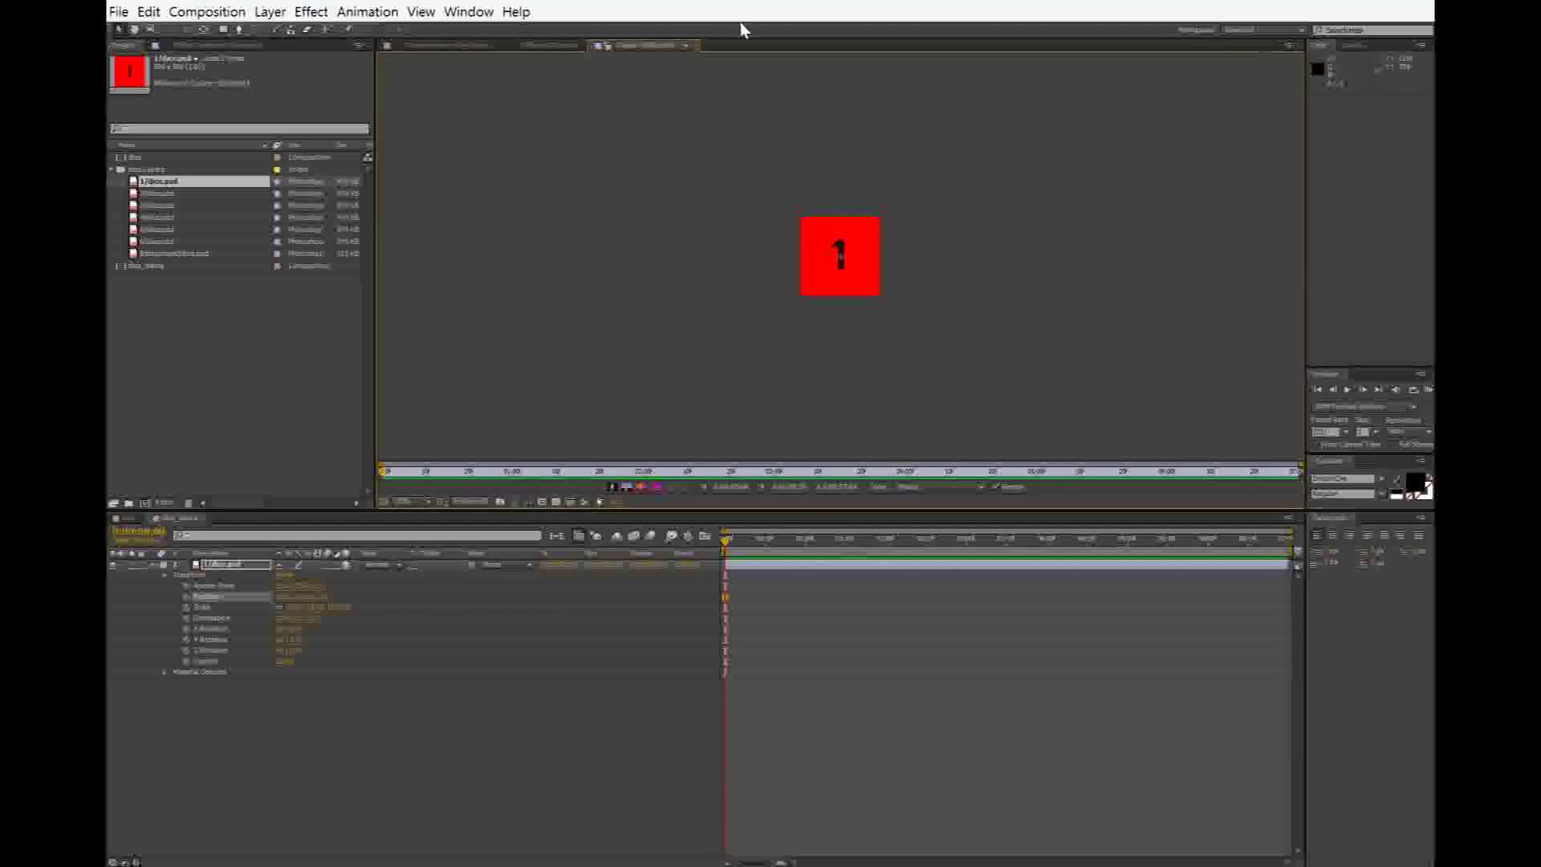
{"action": "left_click", "coordinate": [695, 46]}
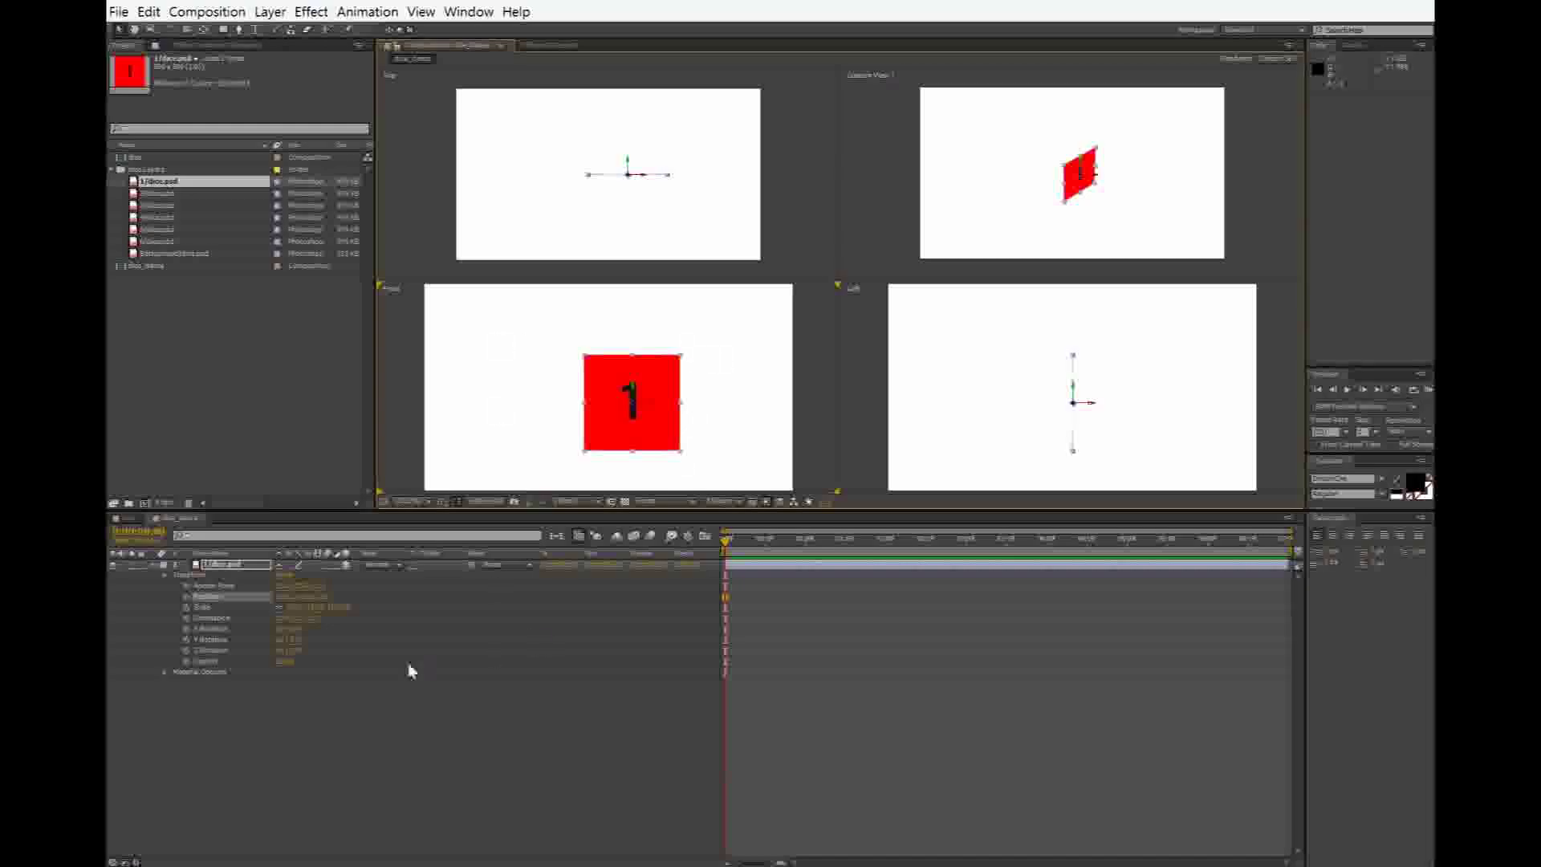
{"action": "left_click", "coordinate": [245, 566]}
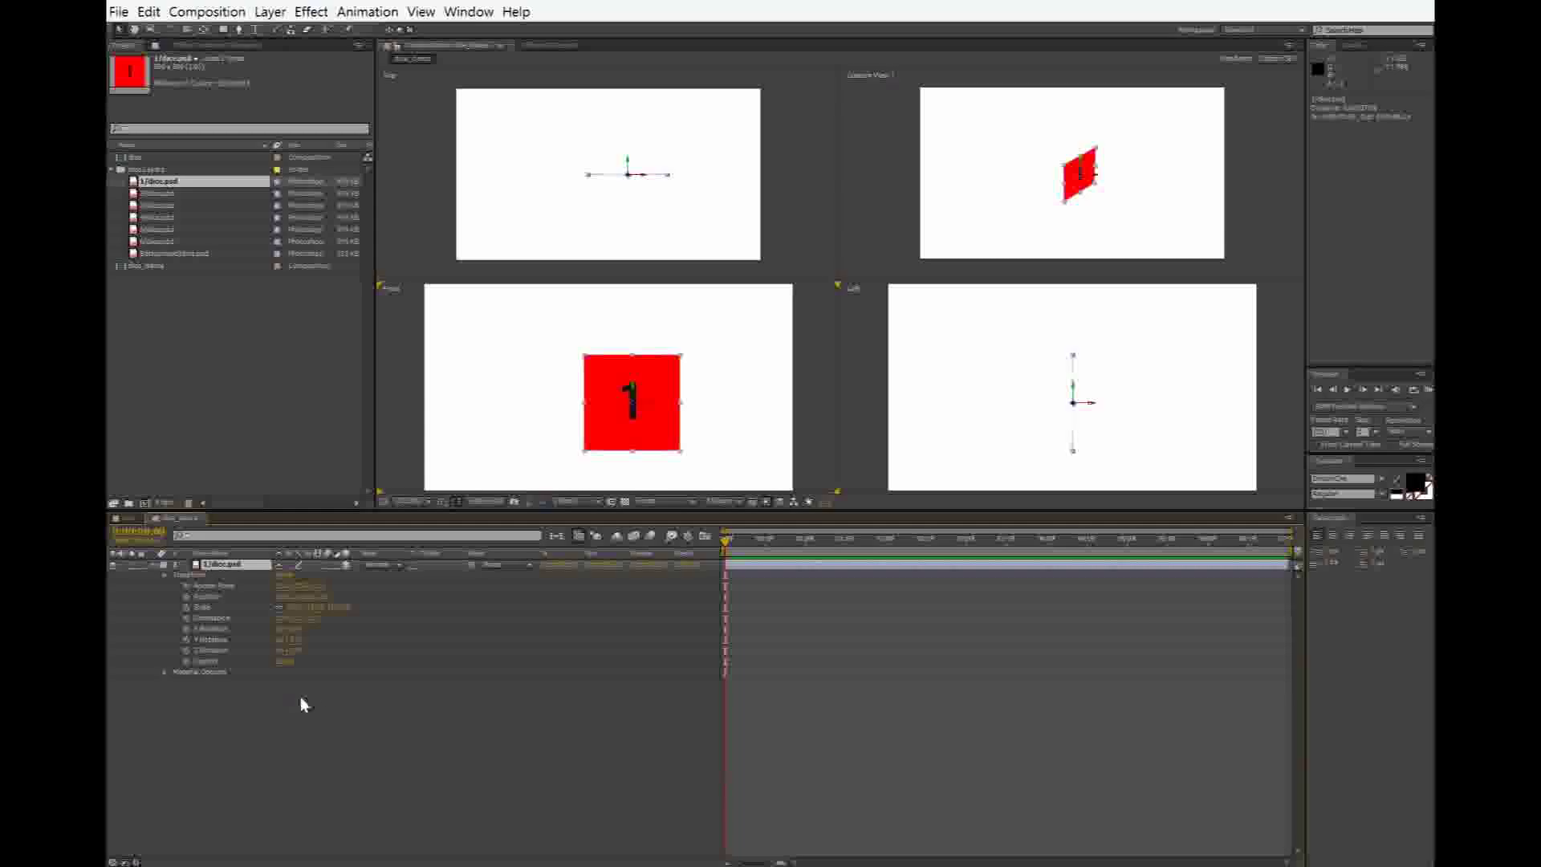
Step: Delete the face 1 layer and add 1/dice.psd through 6/dice.psd to the composition
{"action": "key", "text": "Delete"}
{"action": "left_click", "coordinate": [257, 439]}
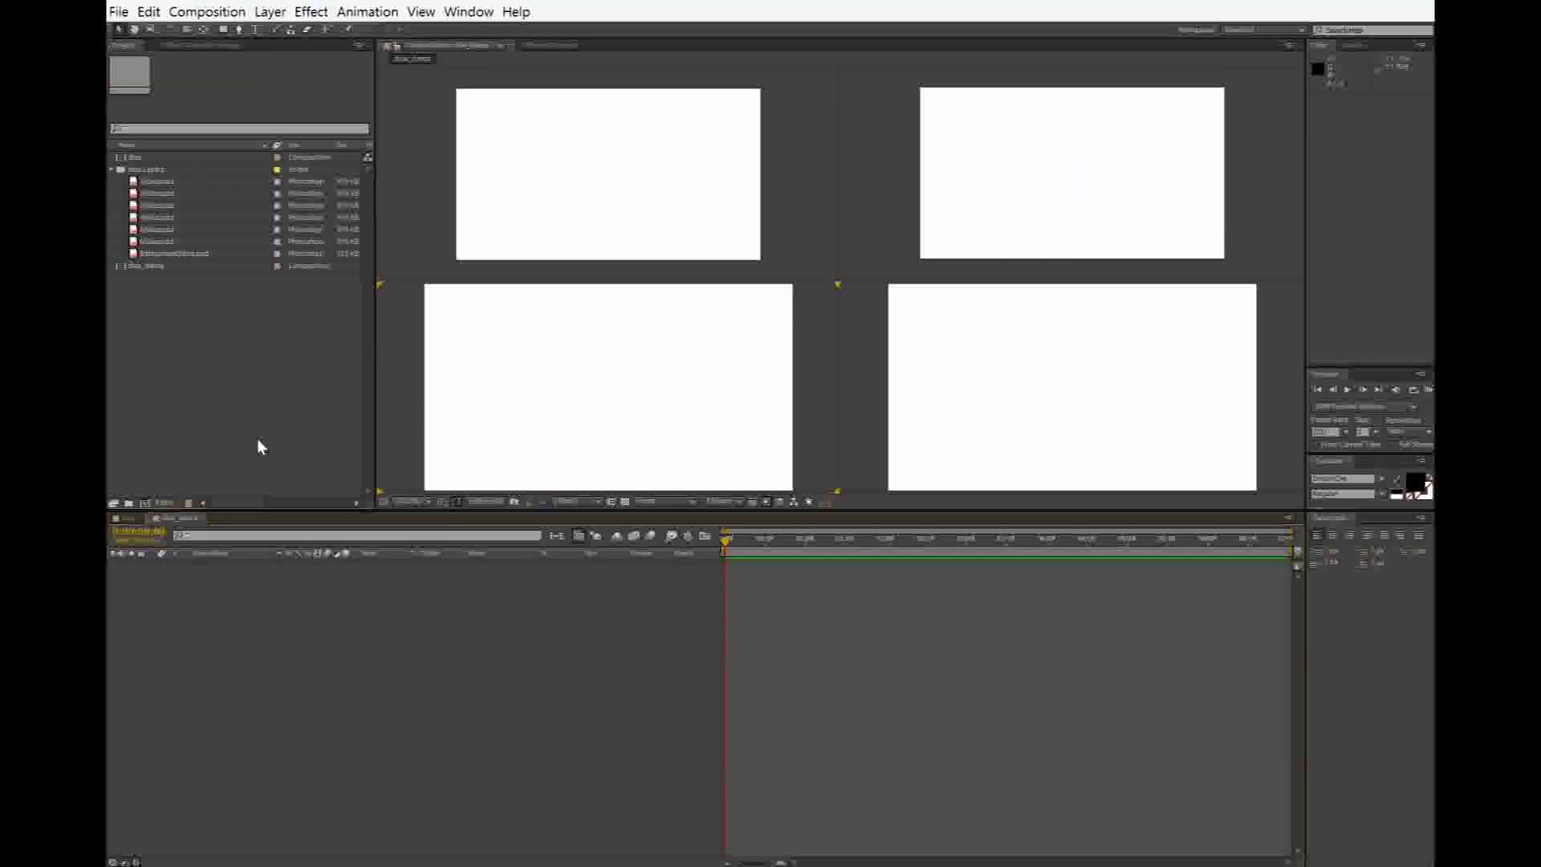
{"action": "left_click", "coordinate": [182, 182]}
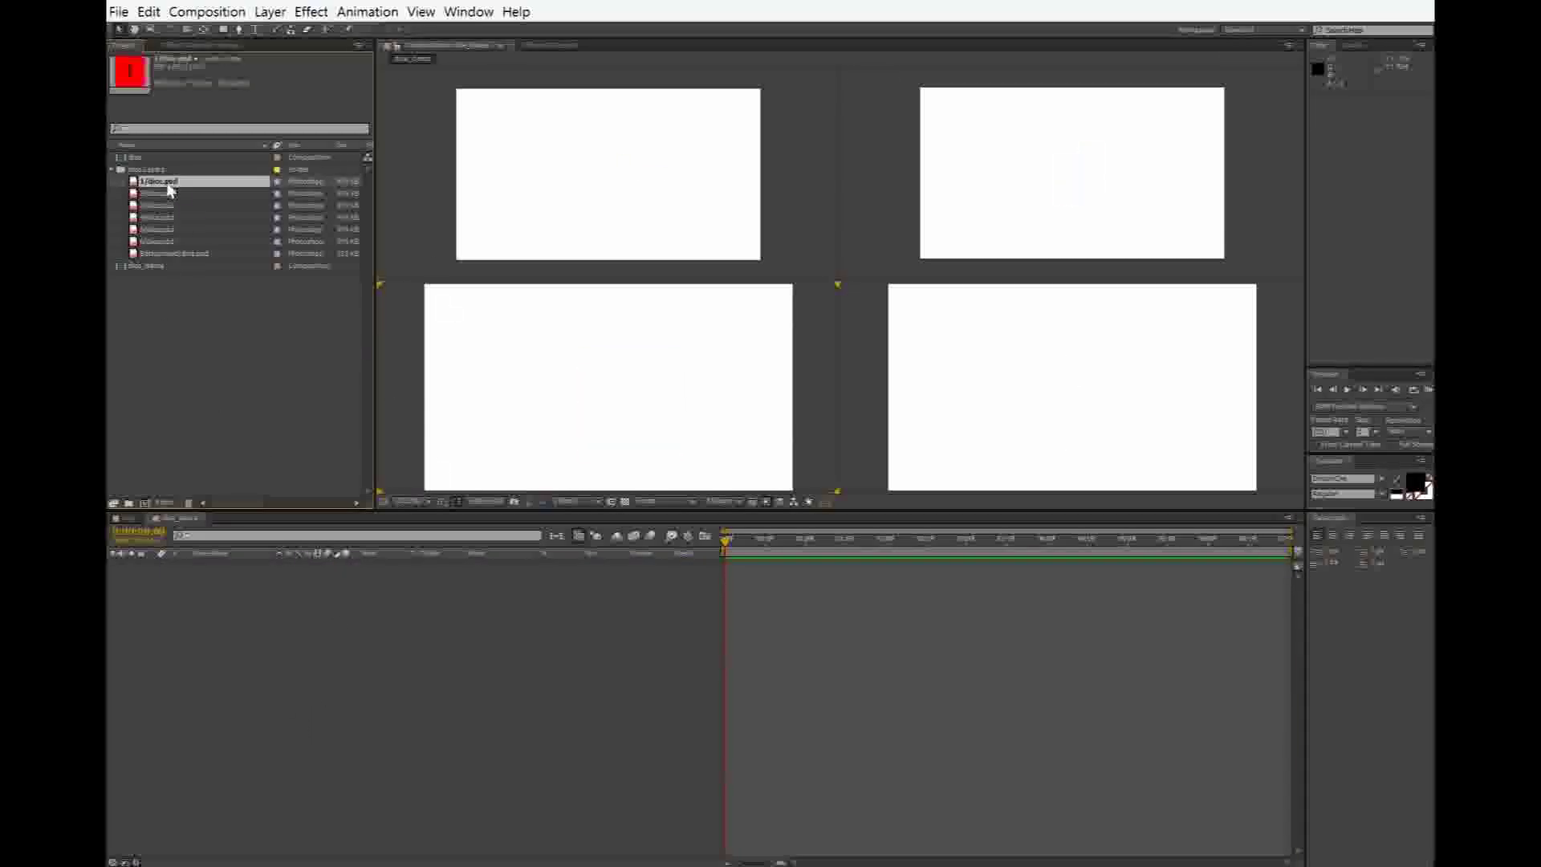
{"action": "left_click", "coordinate": [161, 242], "text": "shift"}
{"action": "left_click_drag", "start_coordinate": [176, 191], "coordinate": [246, 666]}
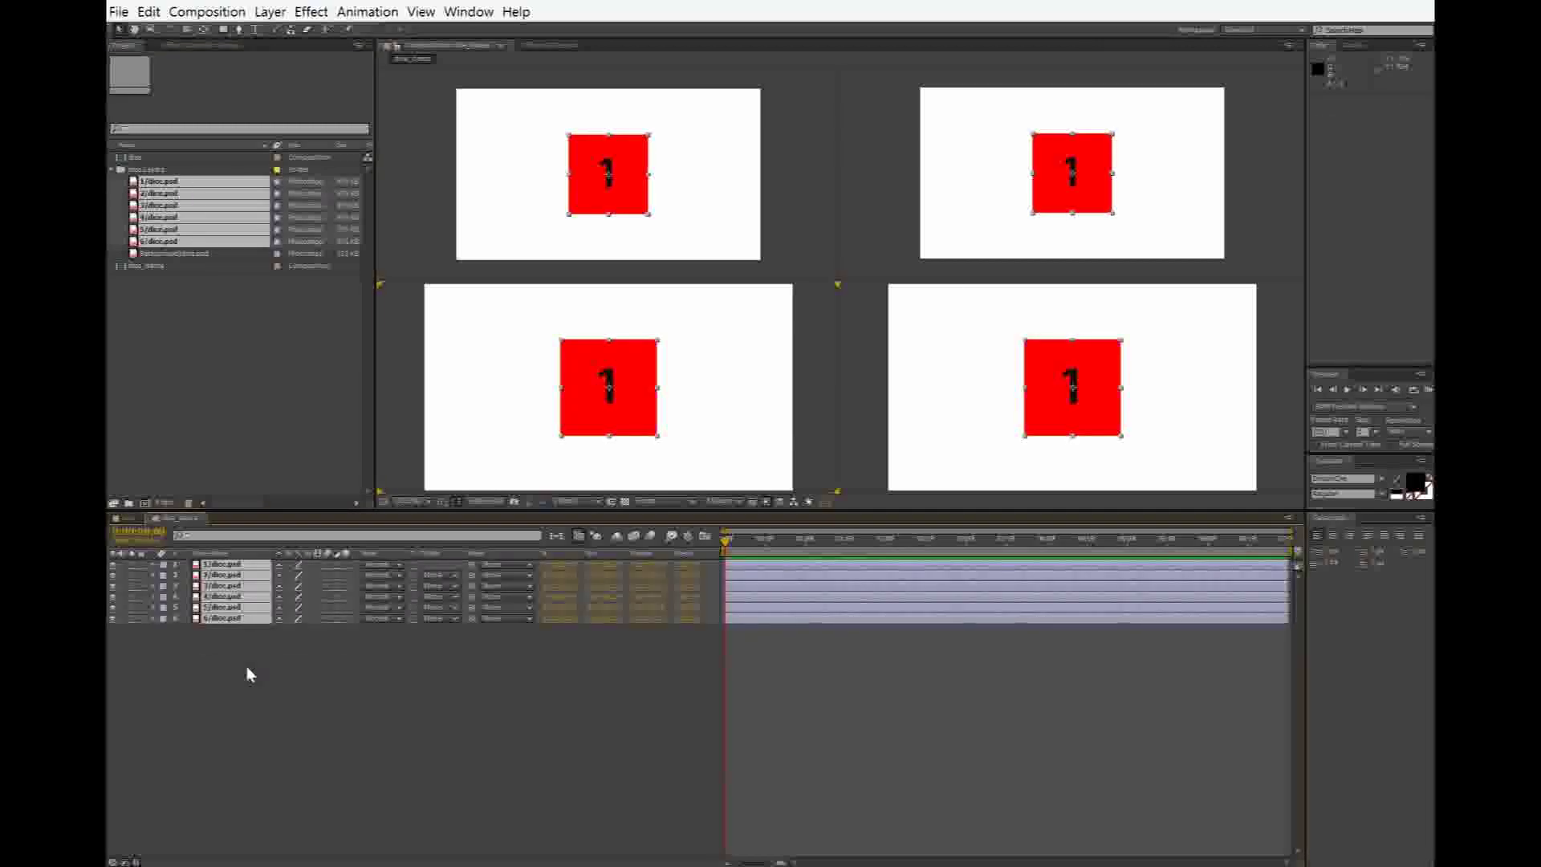
Step: Select only the face 1 layer and make the top-right view the active pane
{"action": "left_click", "coordinate": [355, 721]}
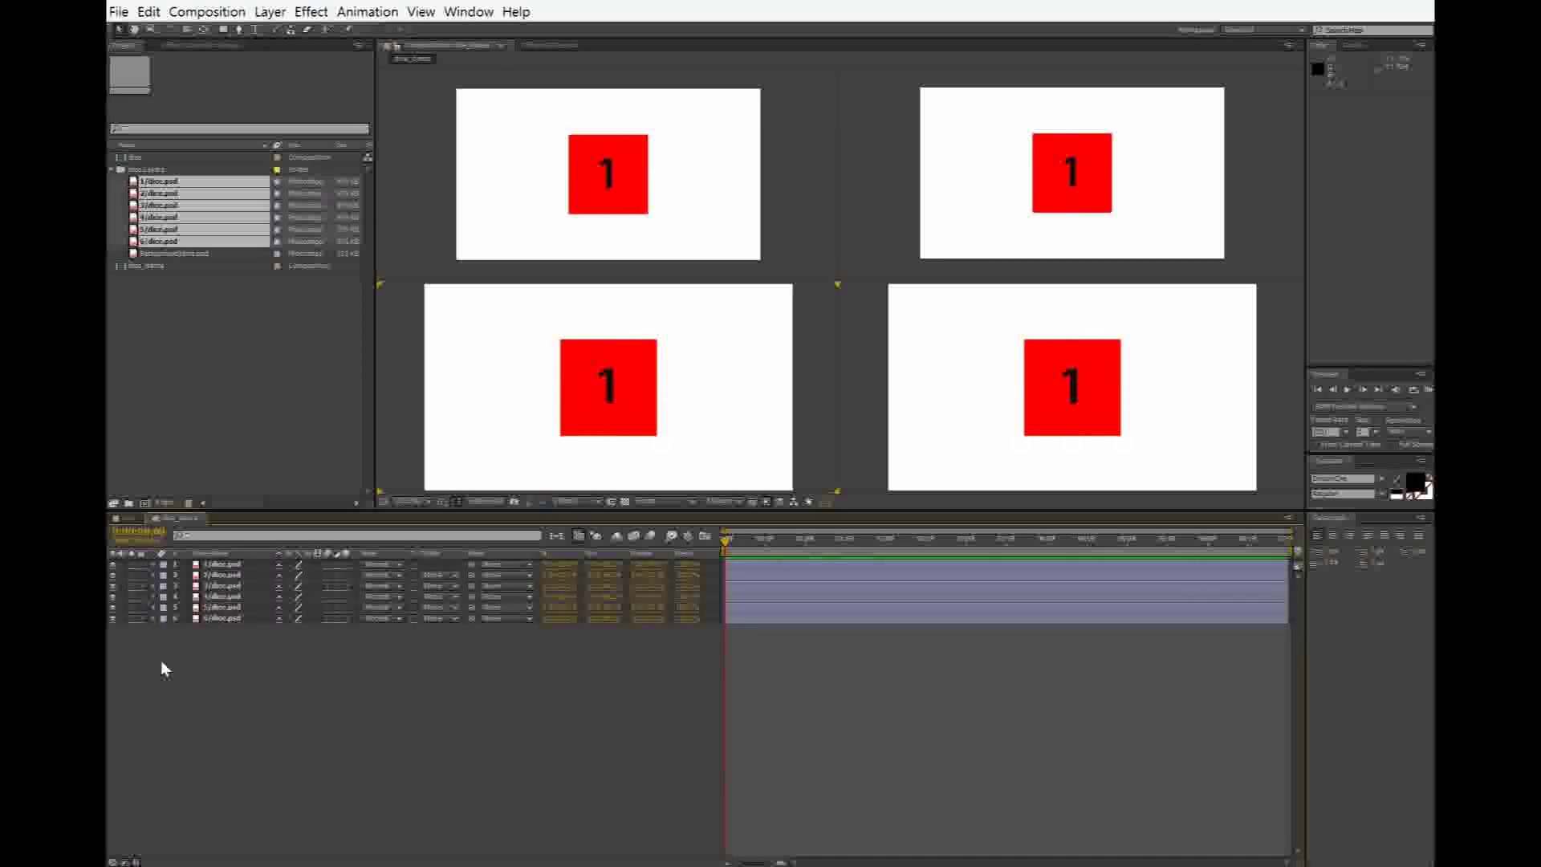
{"action": "left_click", "coordinate": [201, 565]}
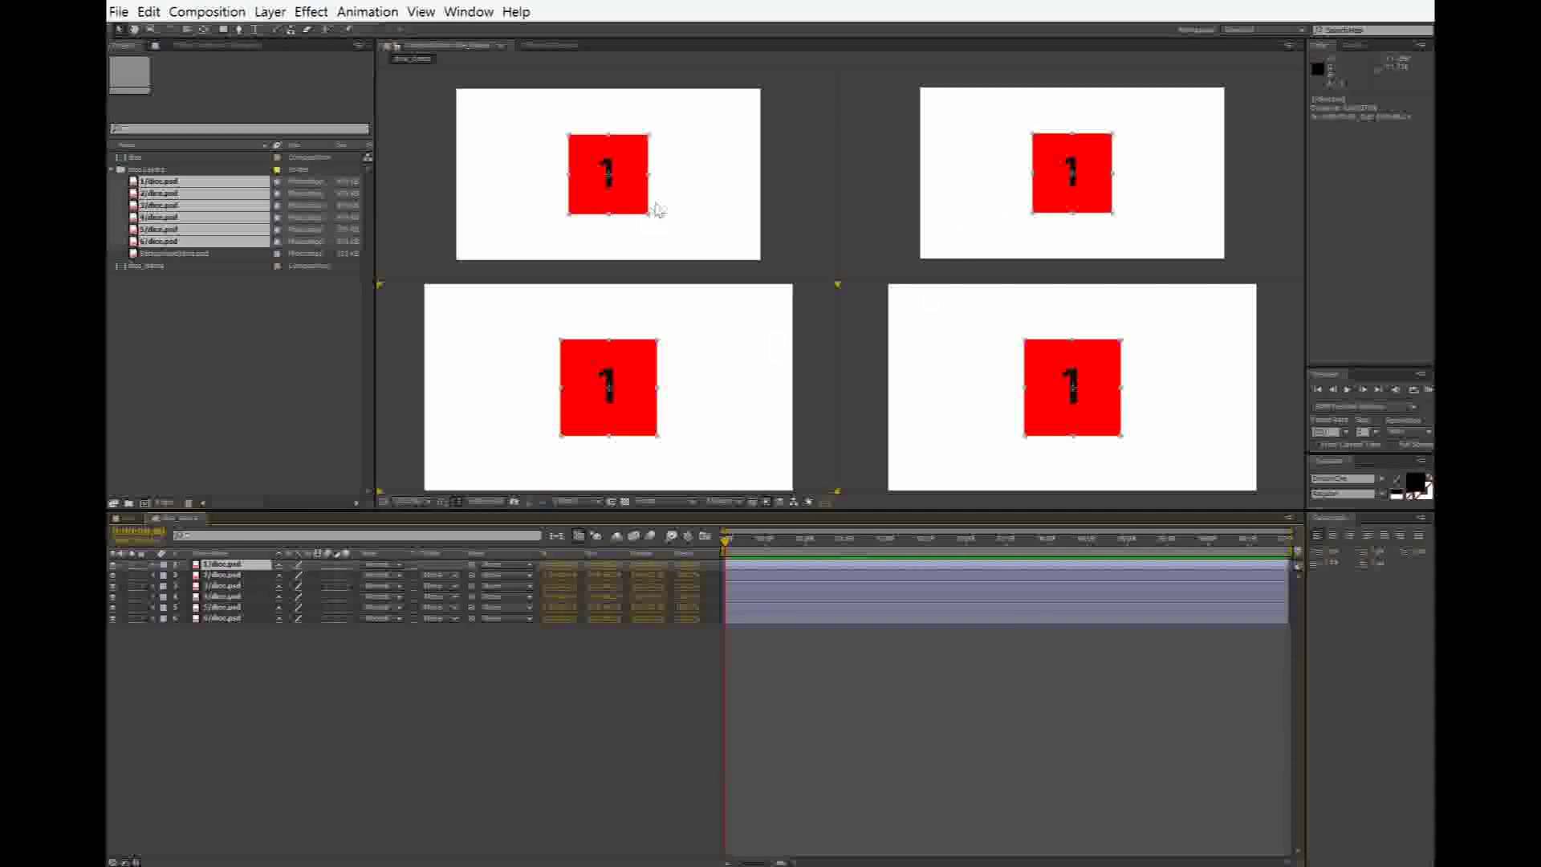
{"action": "left_click", "coordinate": [736, 501]}
{"action": "left_click", "coordinate": [1176, 231]}
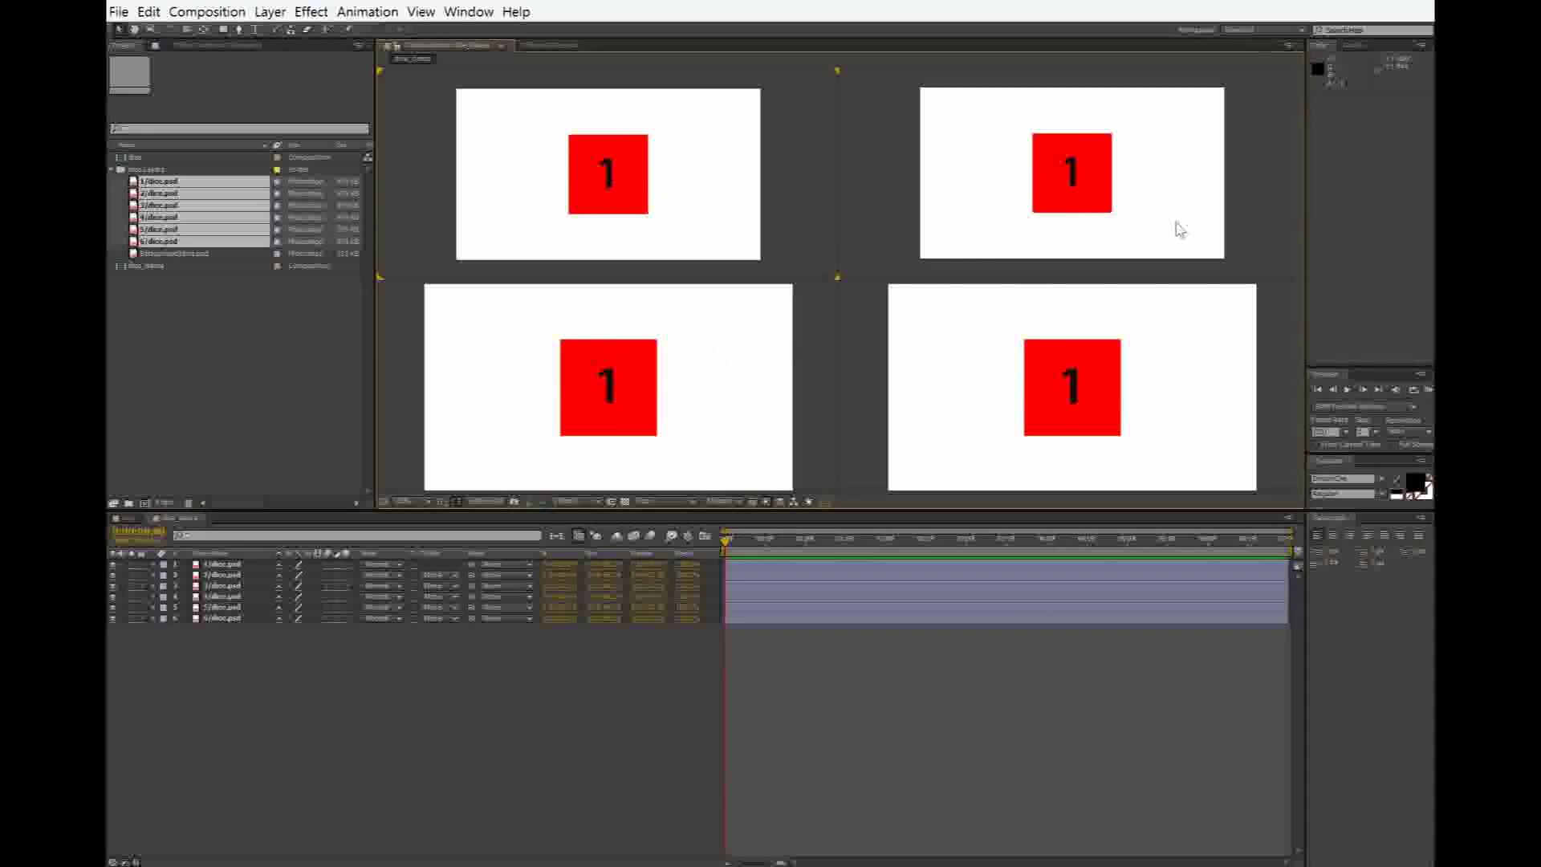
Step: Give a viewport a custom perspective view and switch on 3D for all six face layers
{"action": "left_click", "coordinate": [697, 498]}
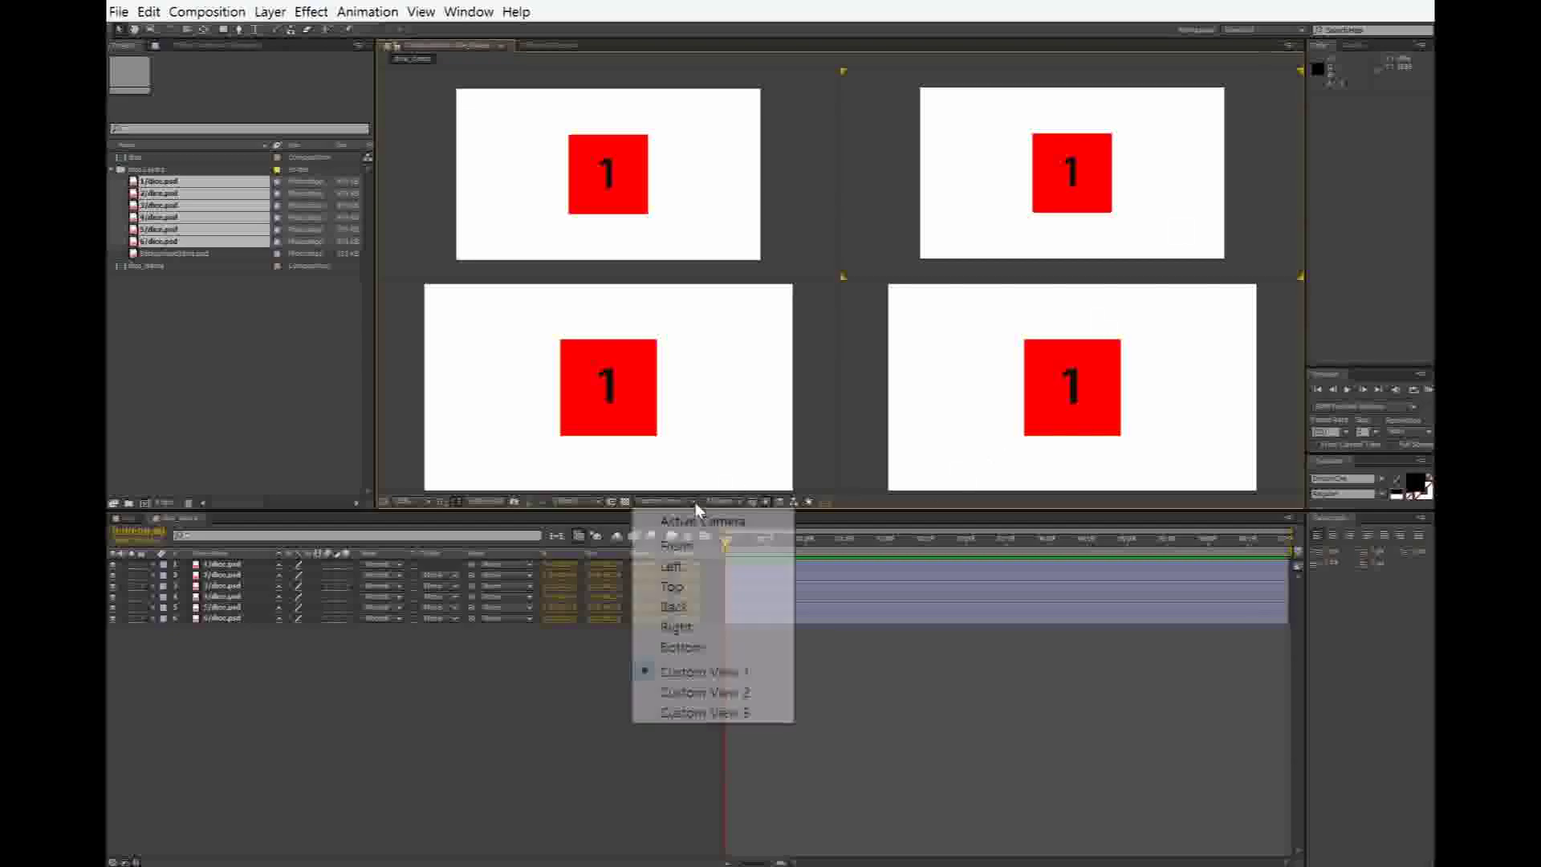
{"action": "left_click", "coordinate": [746, 712]}
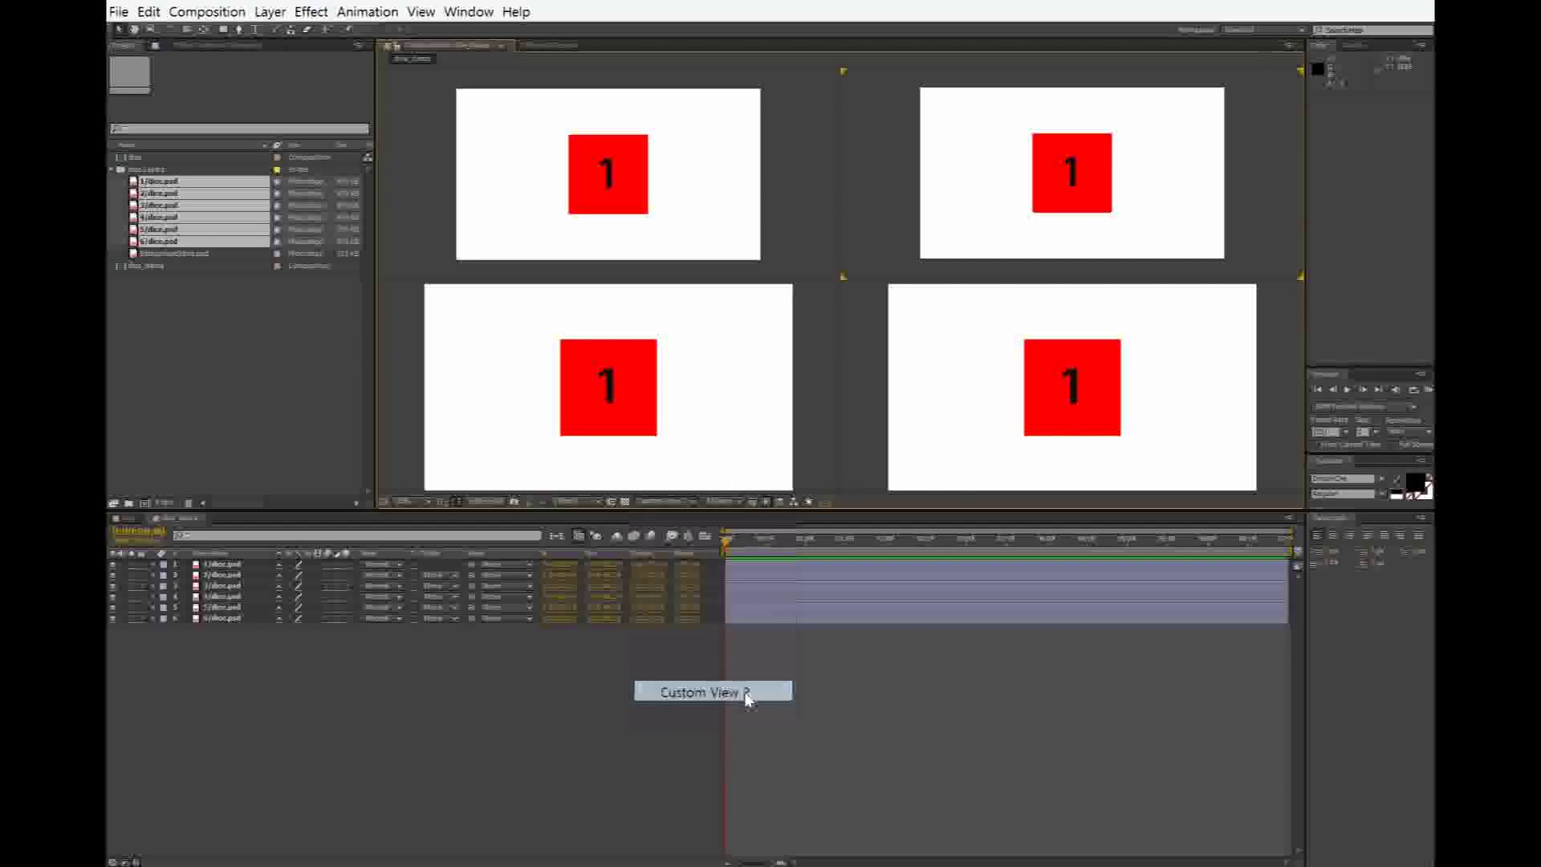
{"action": "left_click", "coordinate": [700, 503]}
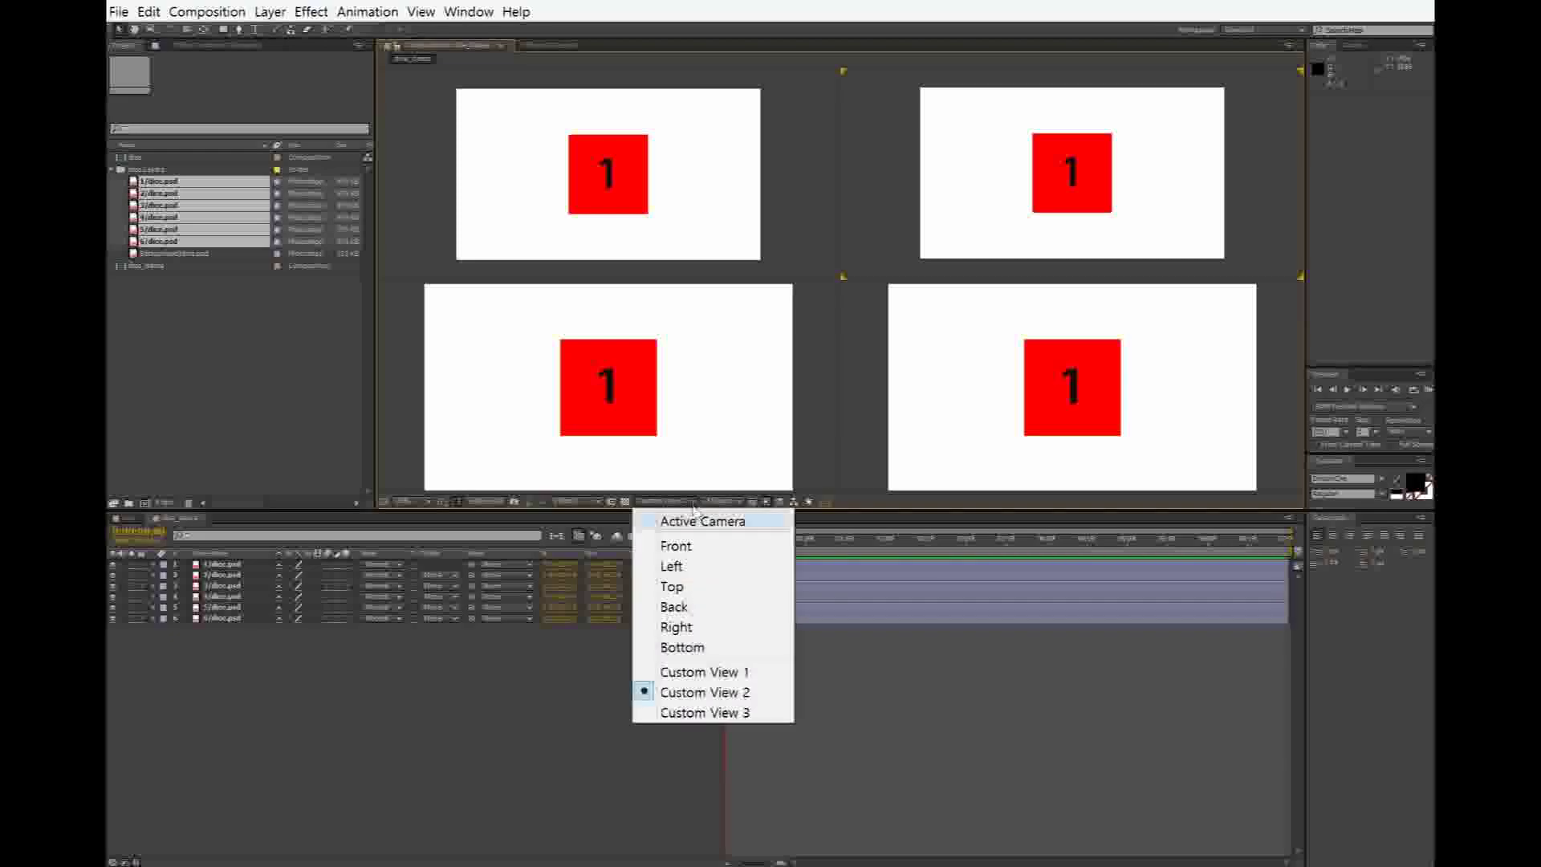
{"action": "left_click", "coordinate": [682, 672]}
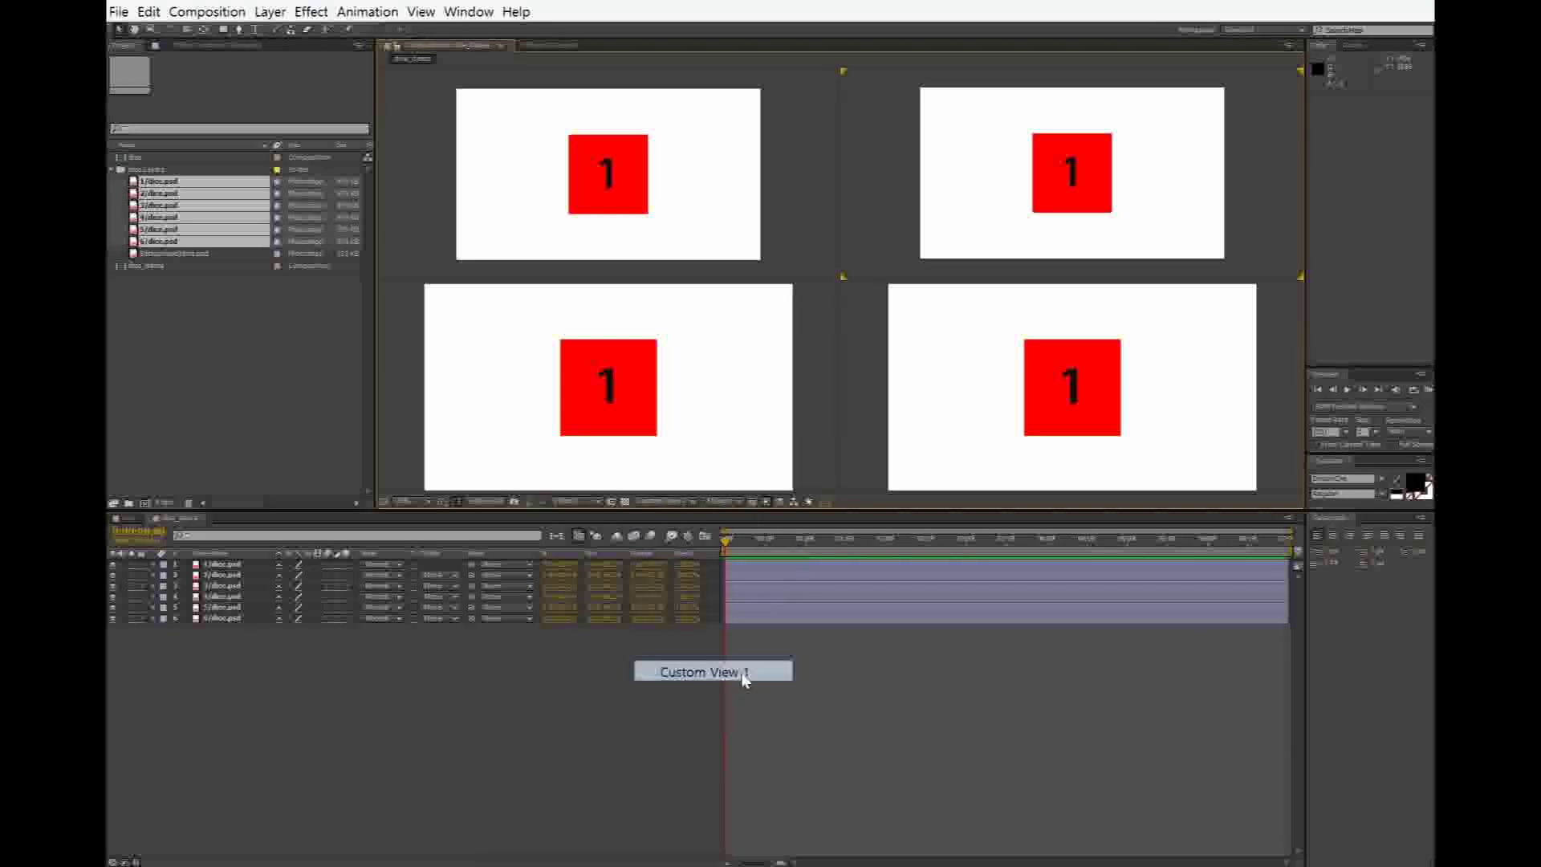
{"action": "left_click", "coordinate": [684, 503]}
{"action": "left_click", "coordinate": [714, 712]}
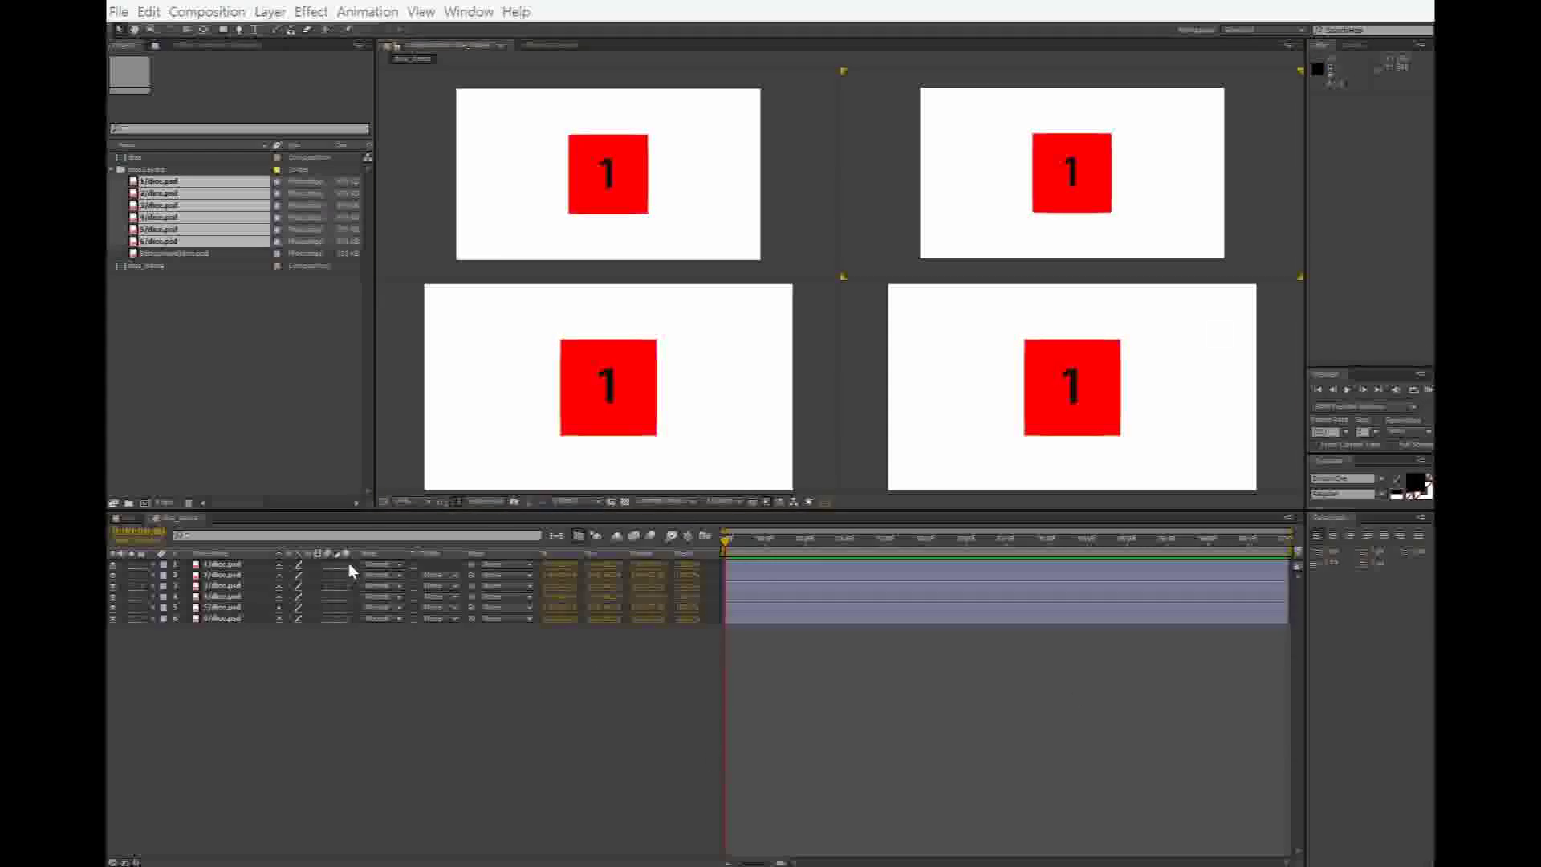
{"action": "left_click_drag", "start_coordinate": [347, 564], "coordinate": [343, 620]}
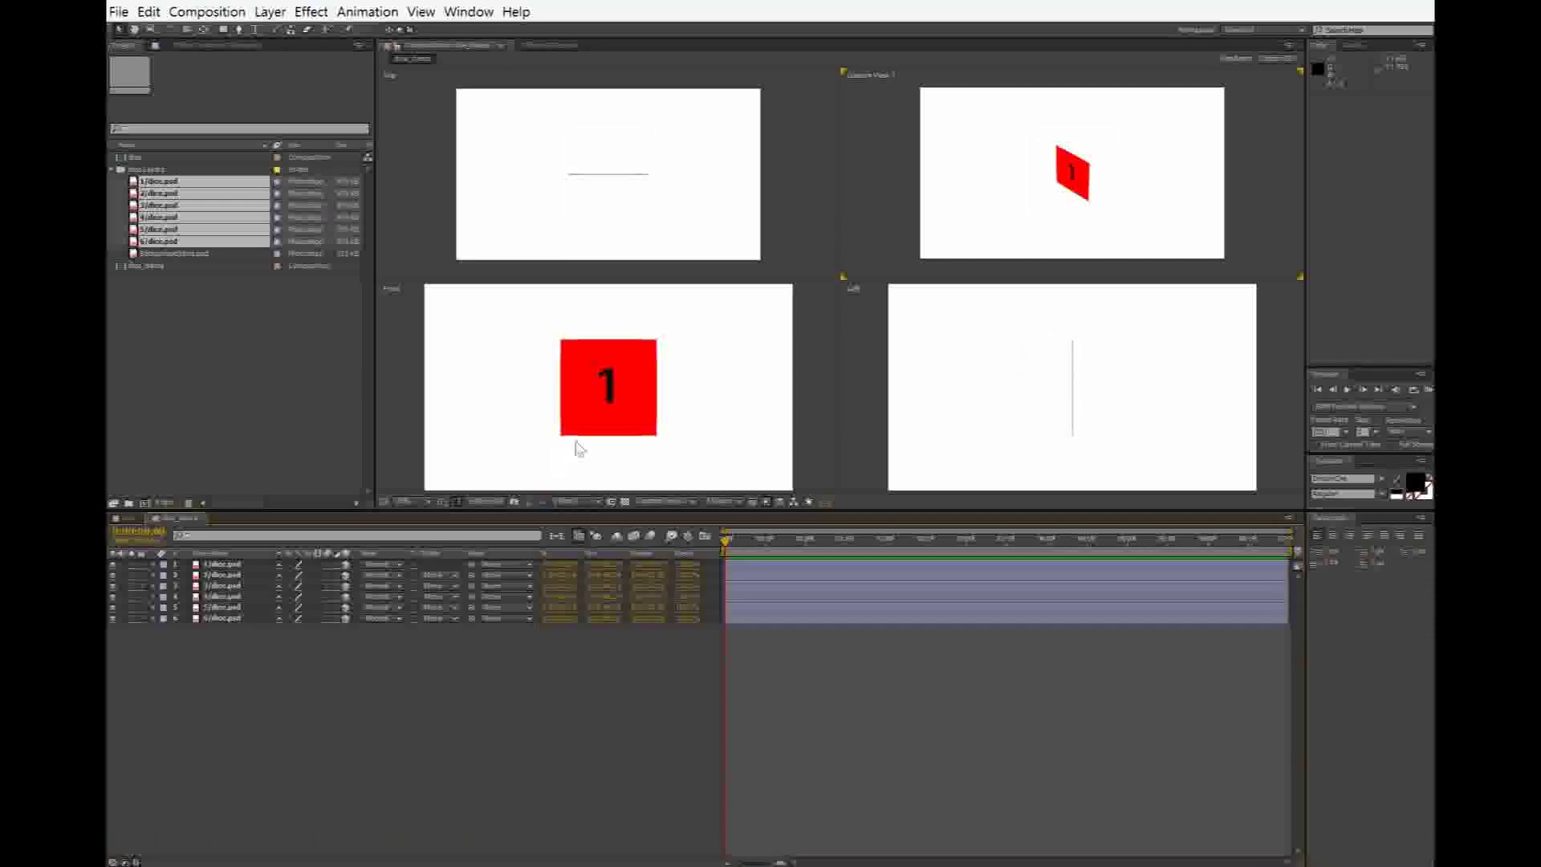
Step: Select the 2/dice.psd layer, reveal its Transform properties and slide it right of the red face
{"action": "left_click", "coordinate": [640, 409]}
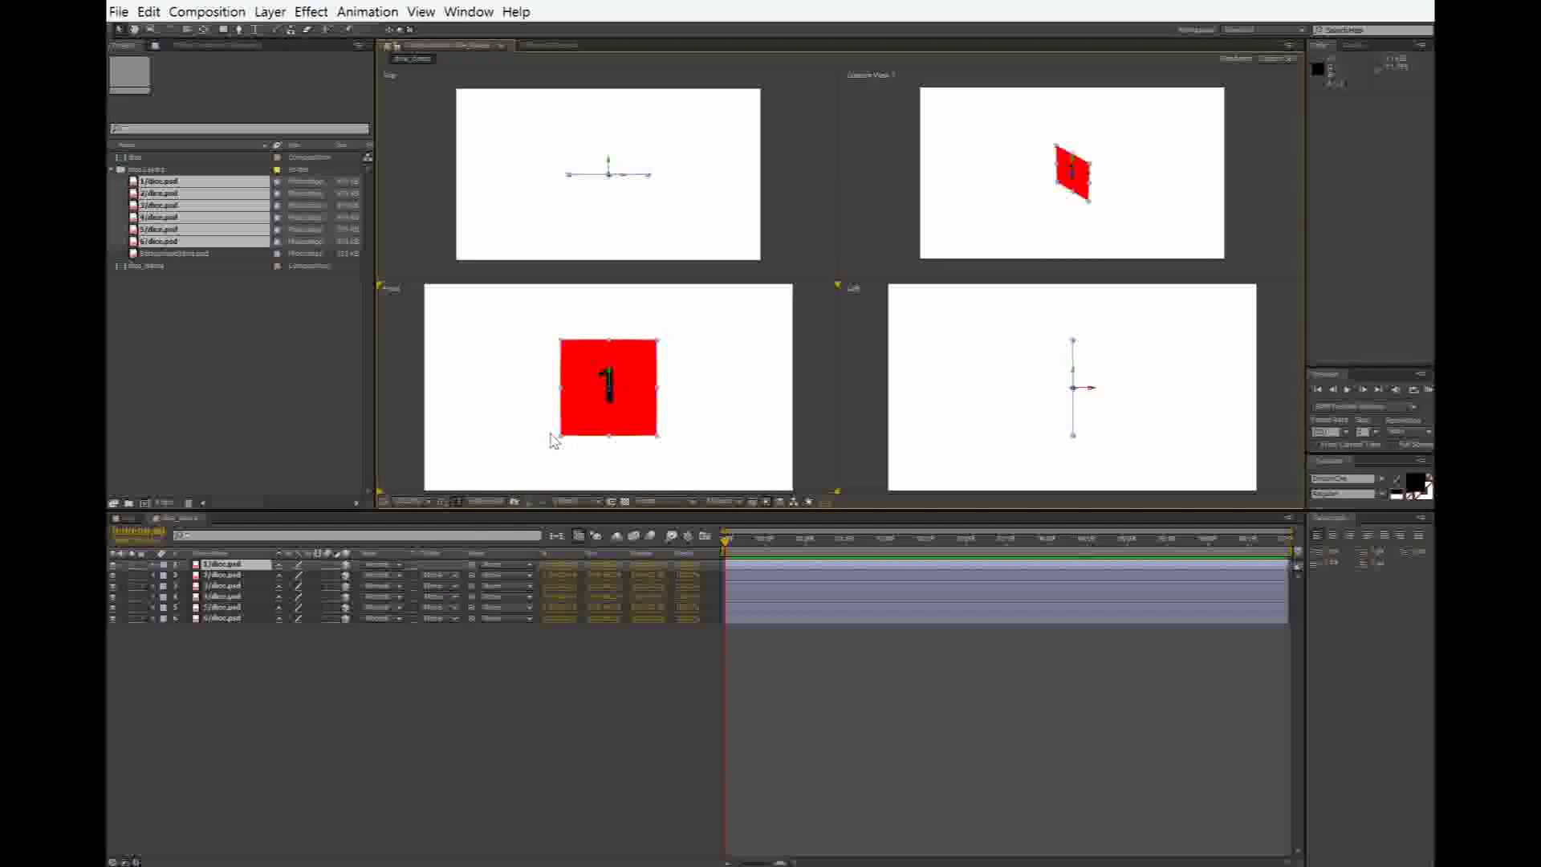
{"action": "left_click", "coordinate": [226, 575]}
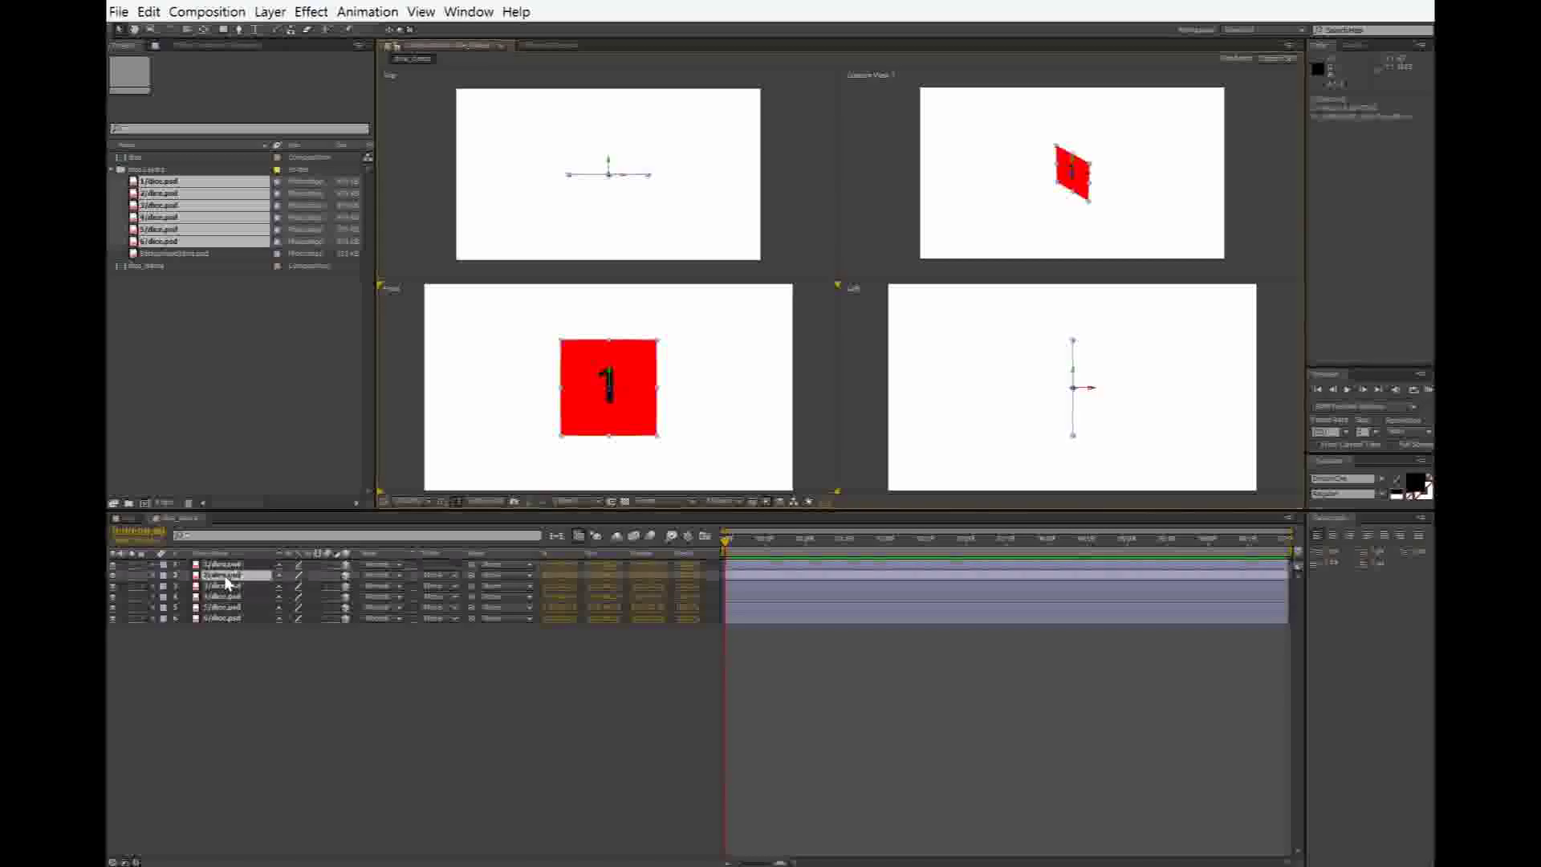
{"action": "left_click", "coordinate": [155, 575]}
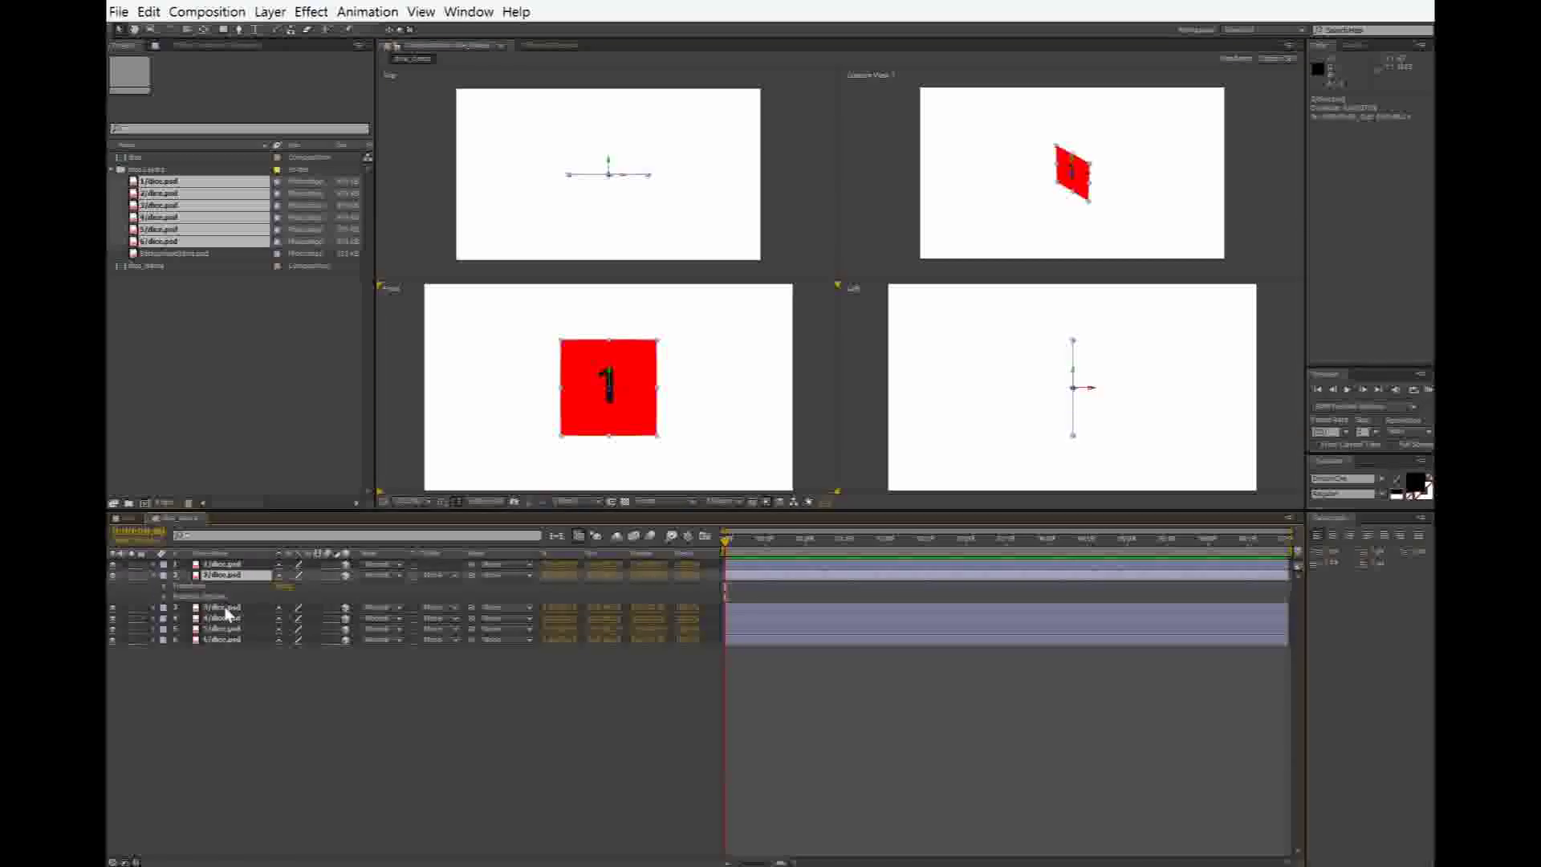
{"action": "left_click", "coordinate": [164, 585]}
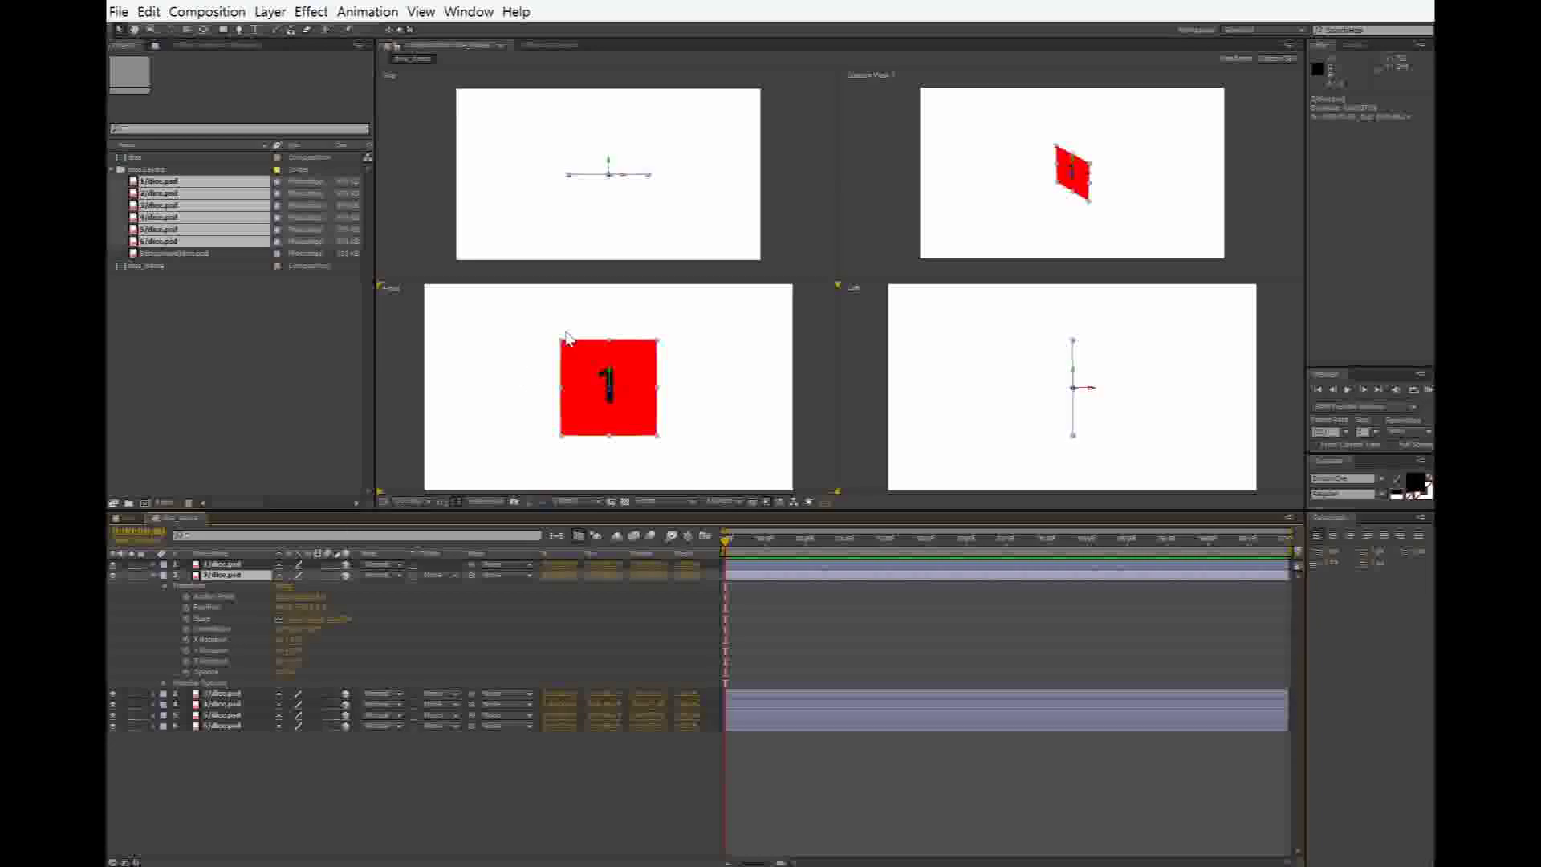
{"action": "key", "text": "Return"}
{"action": "left_click_drag", "start_coordinate": [627, 391], "coordinate": [672, 396]}
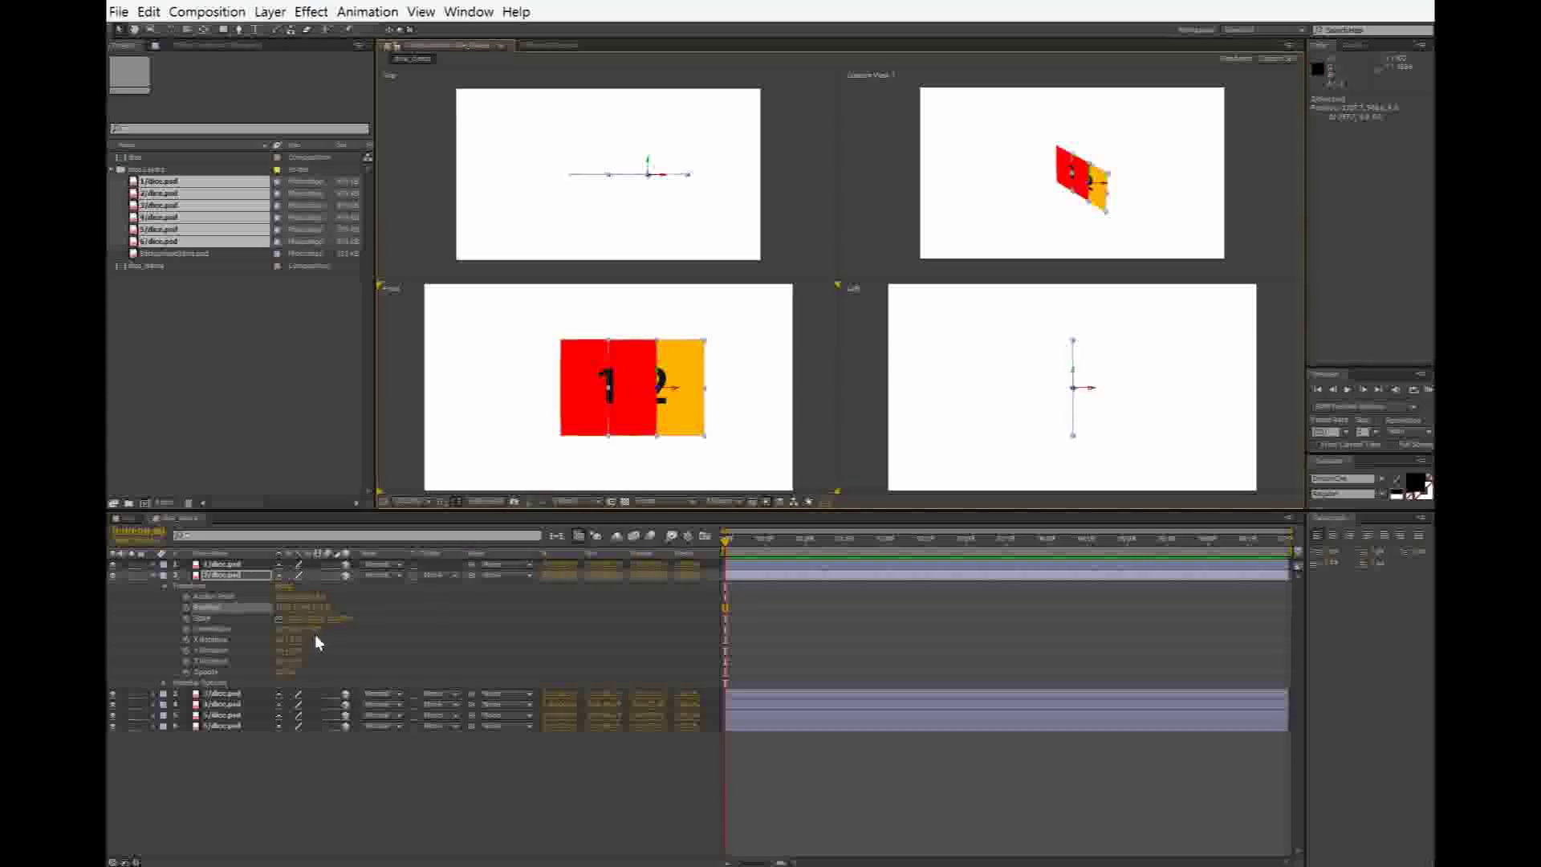
Step: Try enlarging and reorienting the orange 2 face, undoing both changes
{"action": "left_click_drag", "start_coordinate": [333, 623], "coordinate": [353, 628]}
{"action": "key", "text": "ctrl+z"}
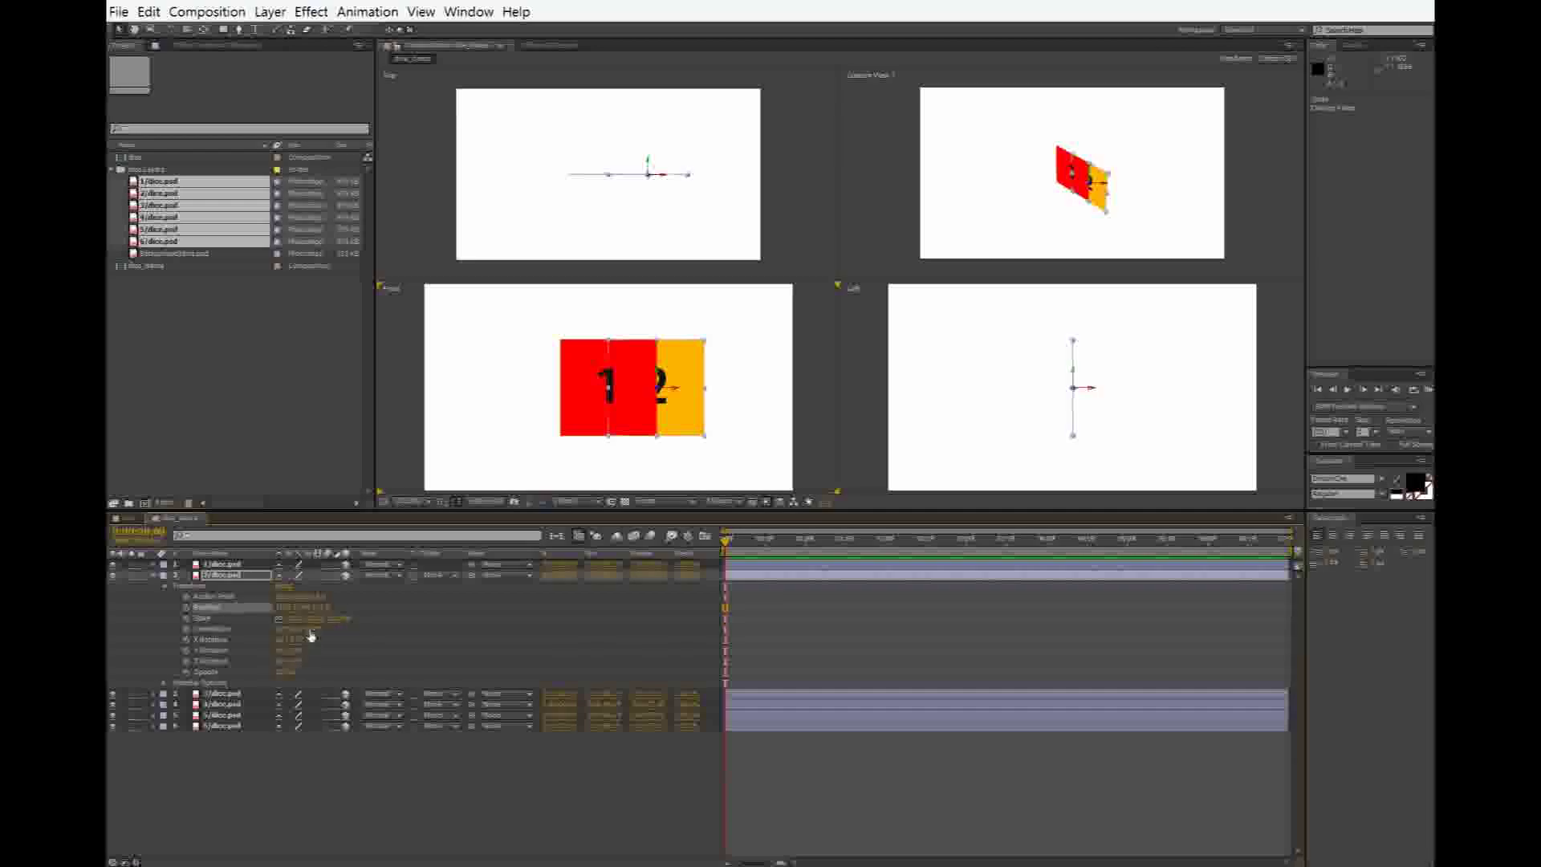
{"action": "left_click_drag", "start_coordinate": [312, 630], "coordinate": [320, 630]}
{"action": "key", "text": "ctrl+z"}
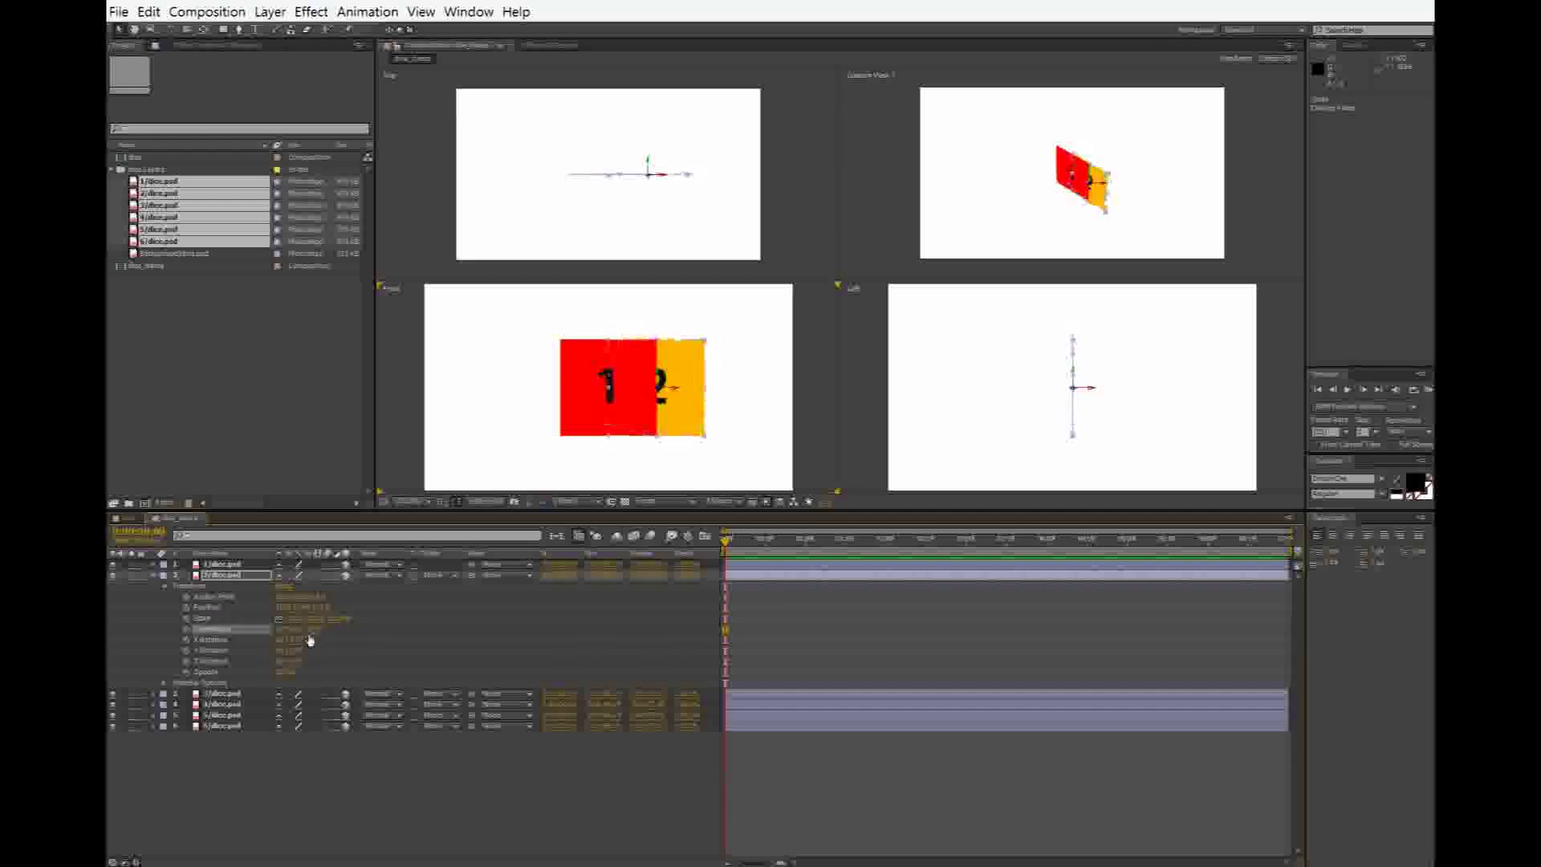
Step: Set the orange 2 face's Y Rotation to 90° so it forms the cube's right side
{"action": "left_click_drag", "start_coordinate": [291, 652], "coordinate": [244, 660]}
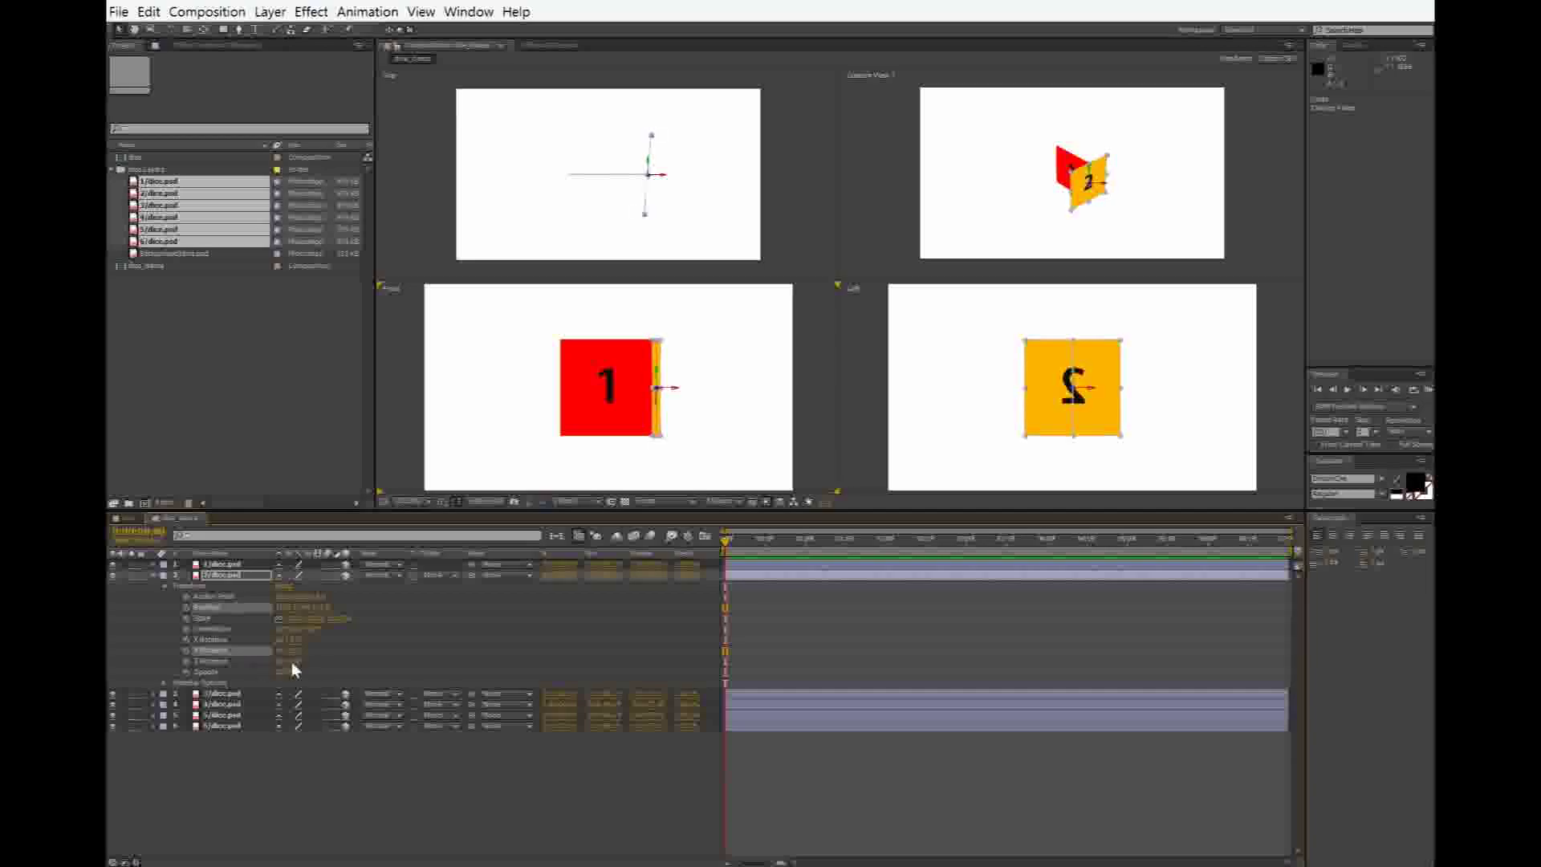
{"action": "left_click", "coordinate": [292, 651]}
{"action": "type", "text": "-9090"}
{"action": "key", "text": "Return"}
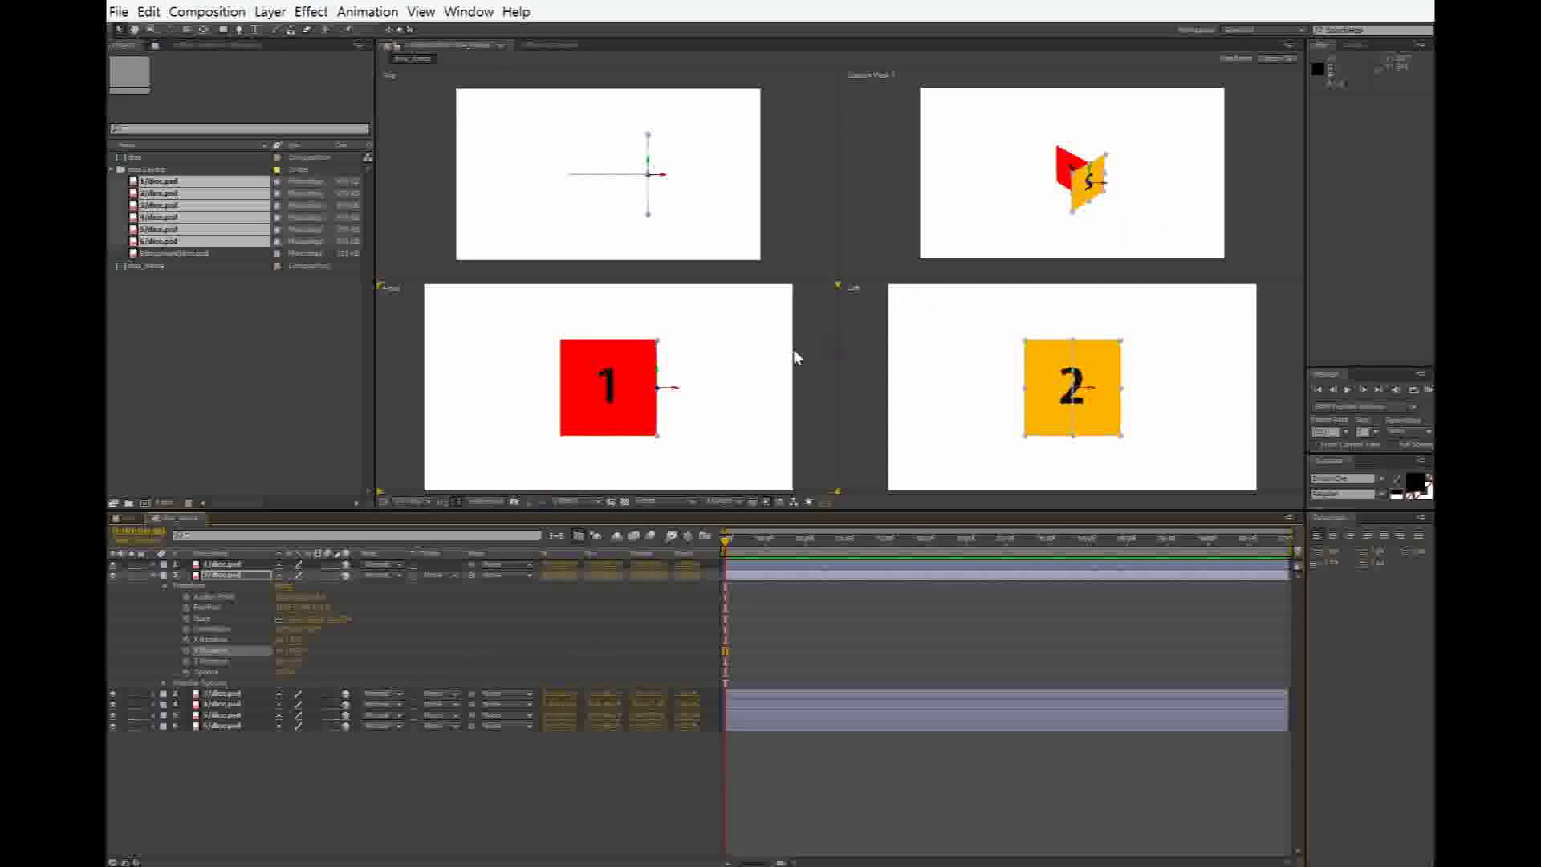
Step: Select the 3/dice.psd layer, slide the yellow face against the red face's left edge and show its rotation
{"action": "left_click", "coordinate": [627, 401]}
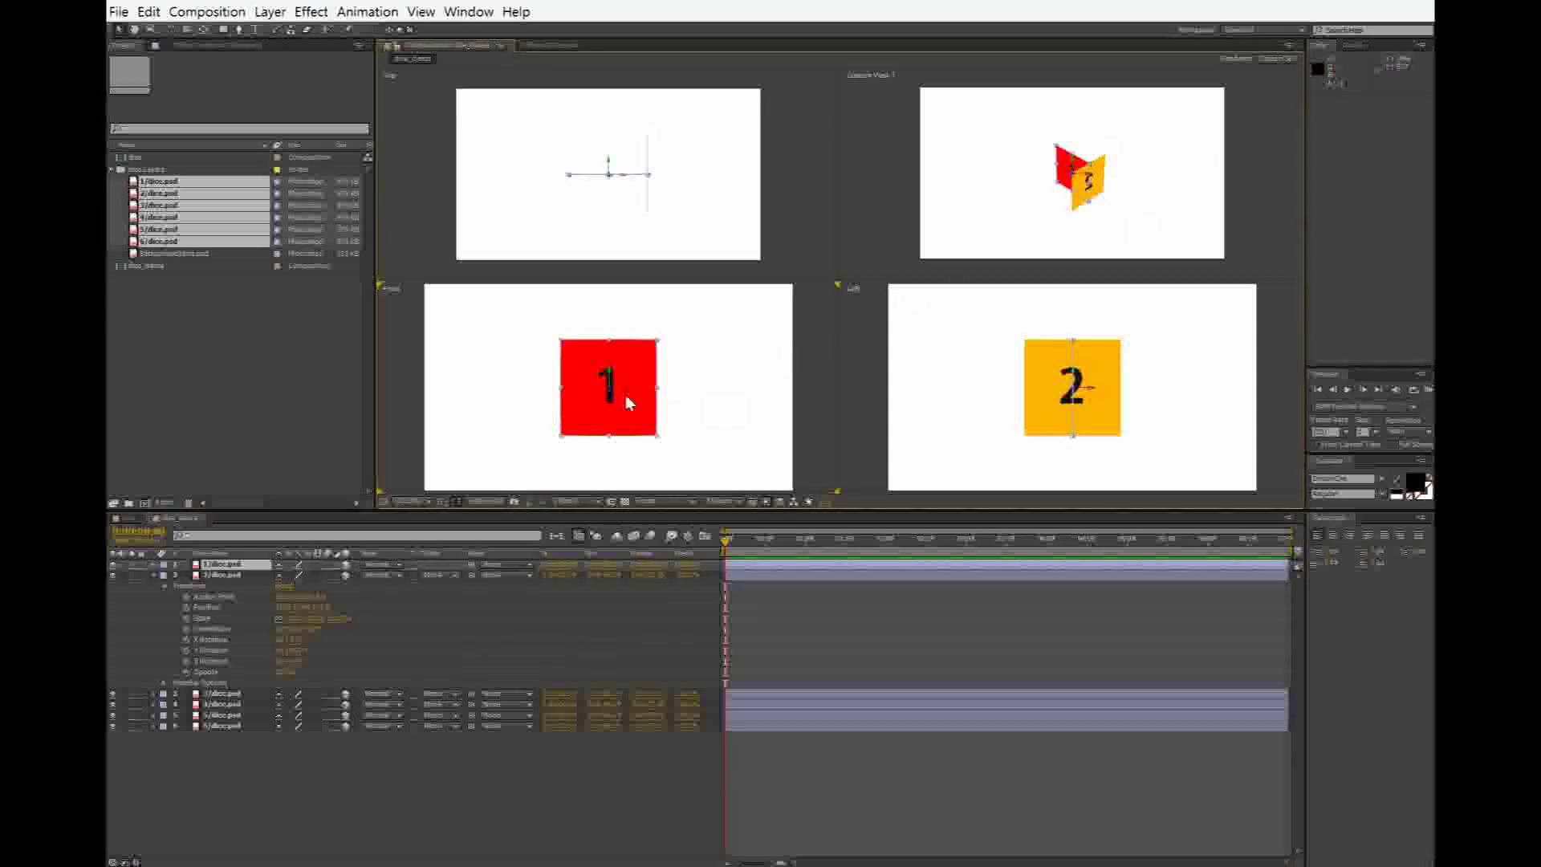
{"action": "left_click", "coordinate": [149, 565]}
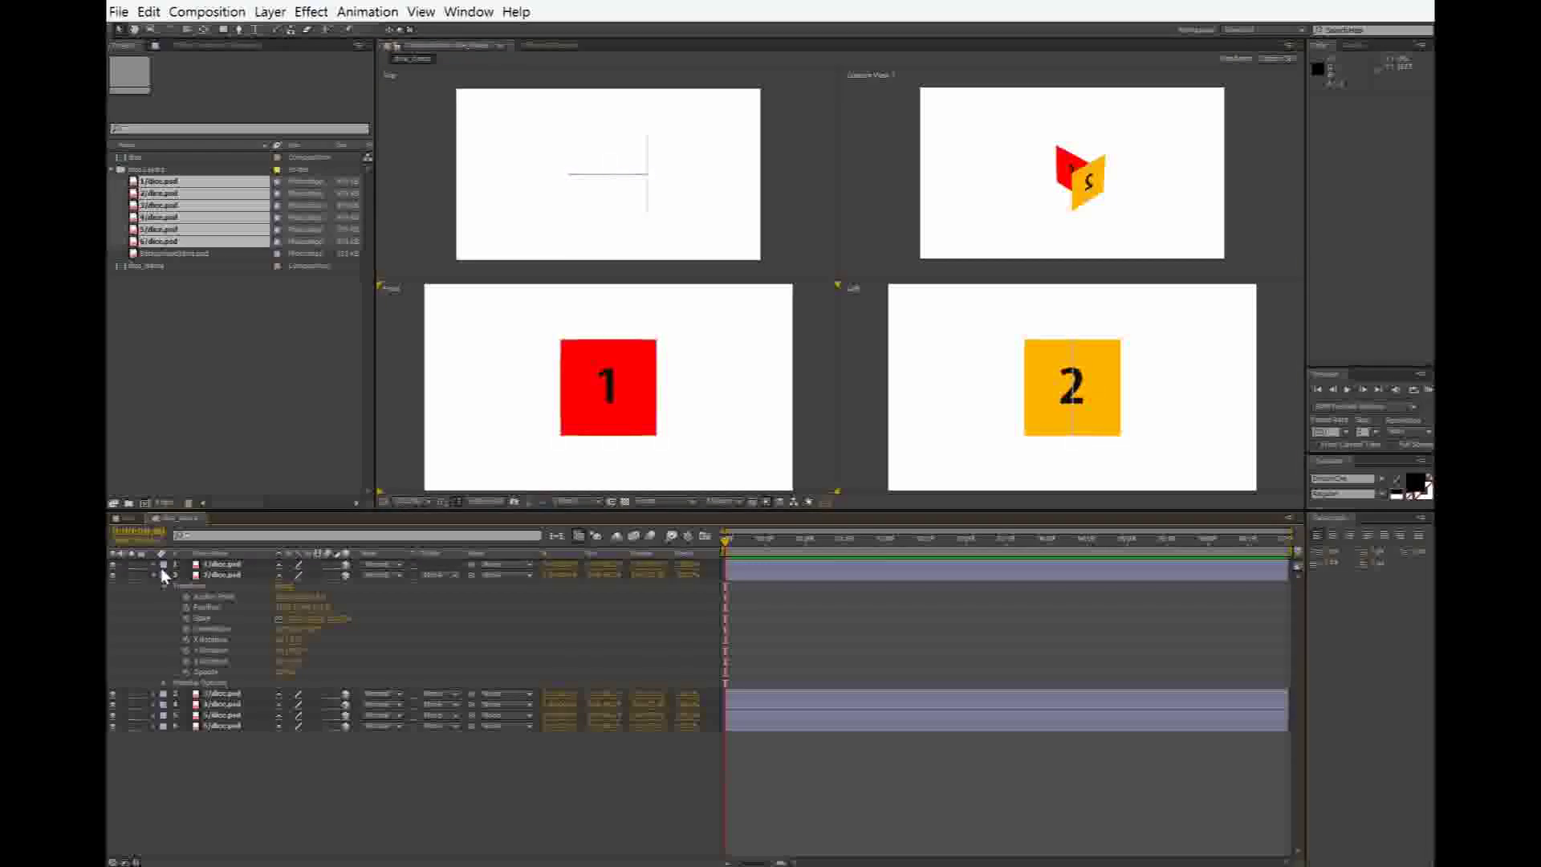
{"action": "left_click", "coordinate": [210, 694]}
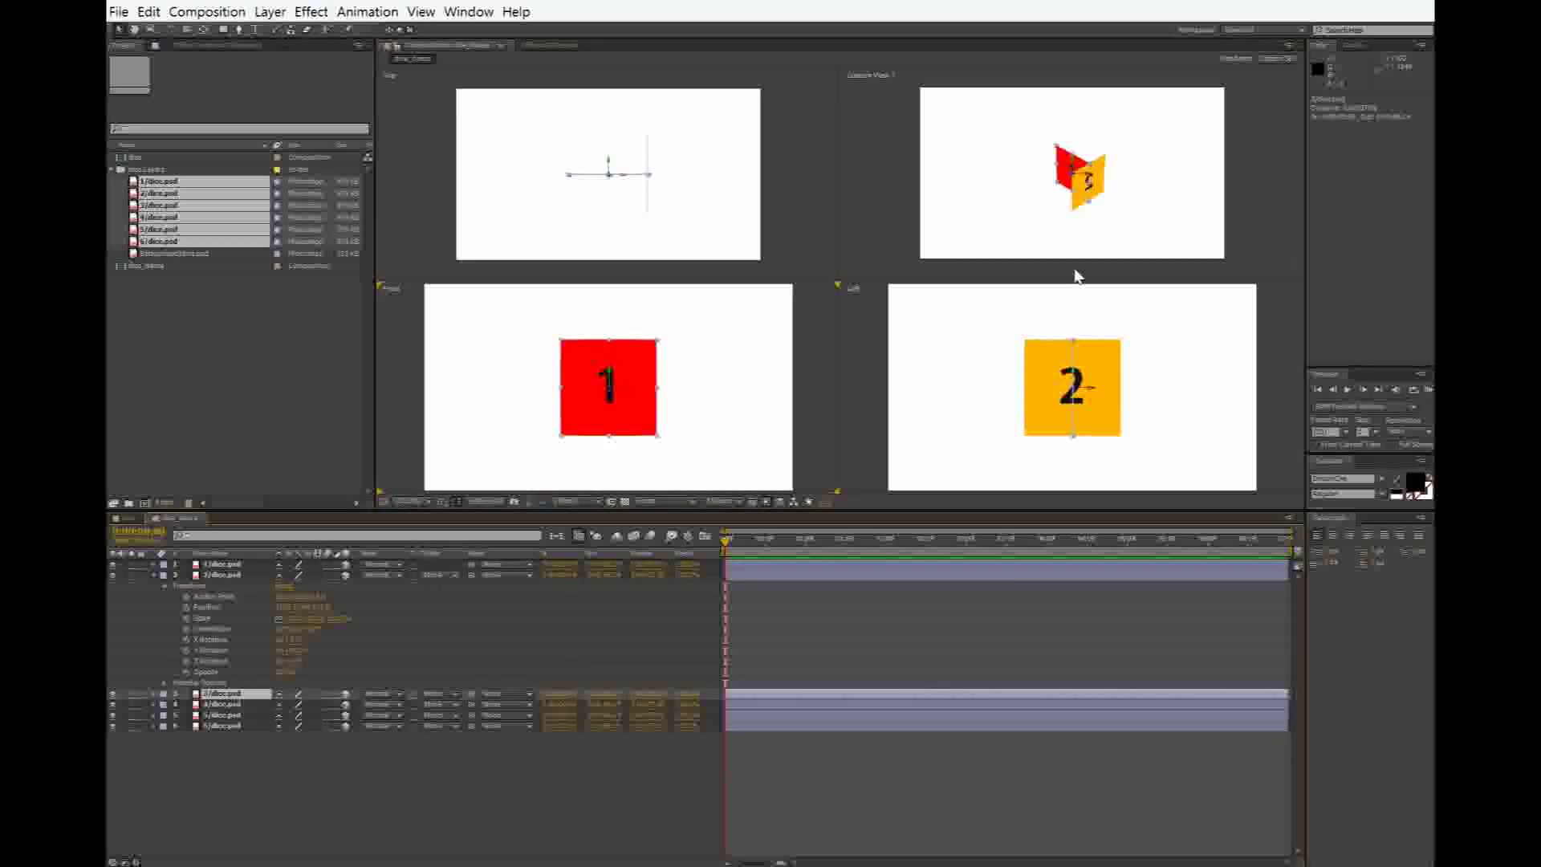
{"action": "left_click_drag", "start_coordinate": [628, 392], "coordinate": [579, 392]}
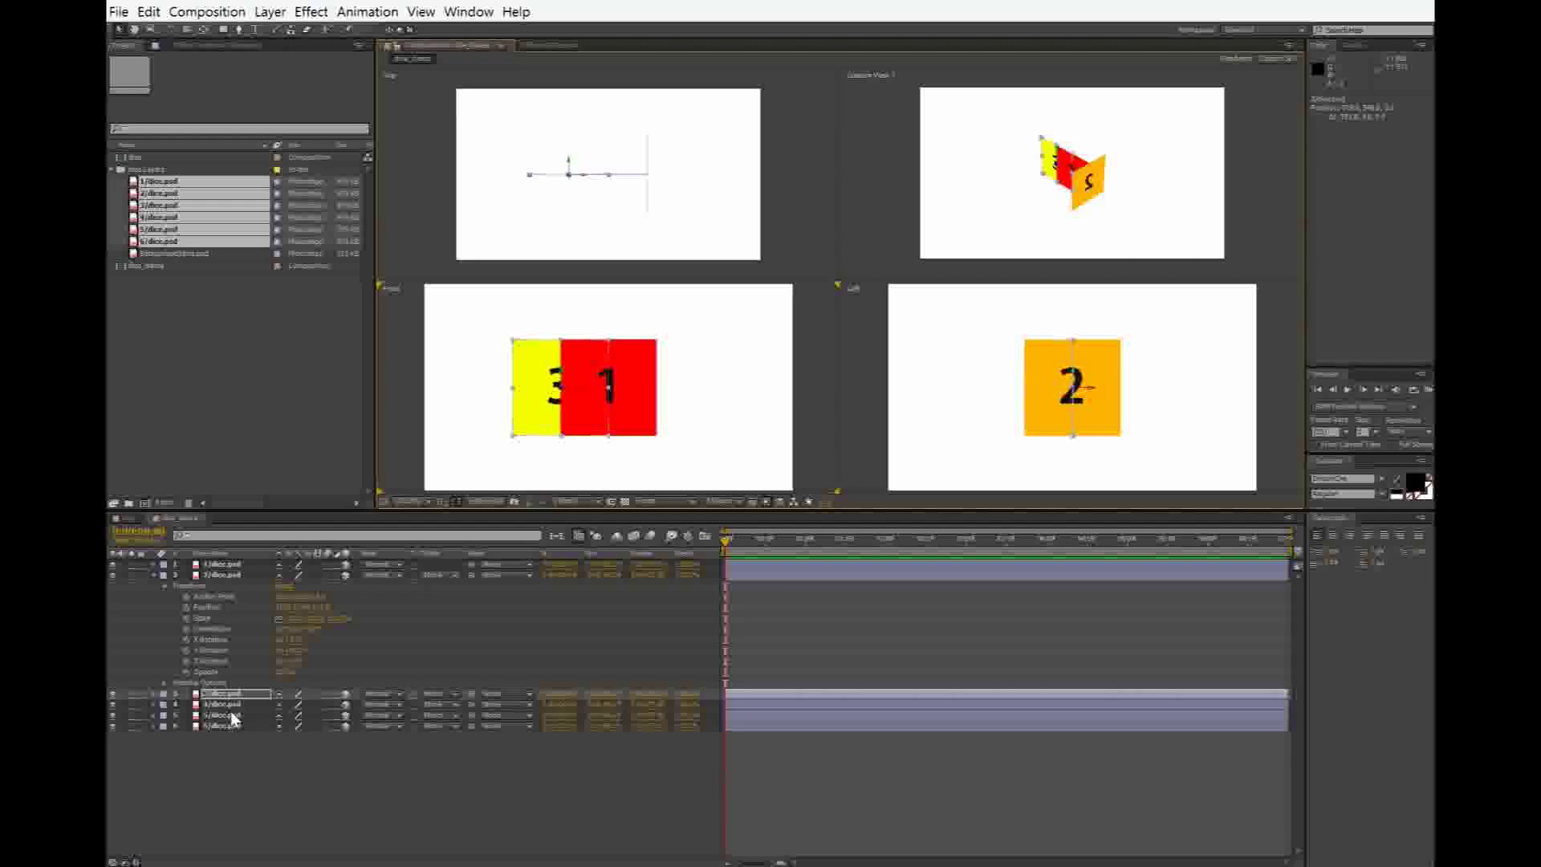
{"action": "key", "text": "r"}
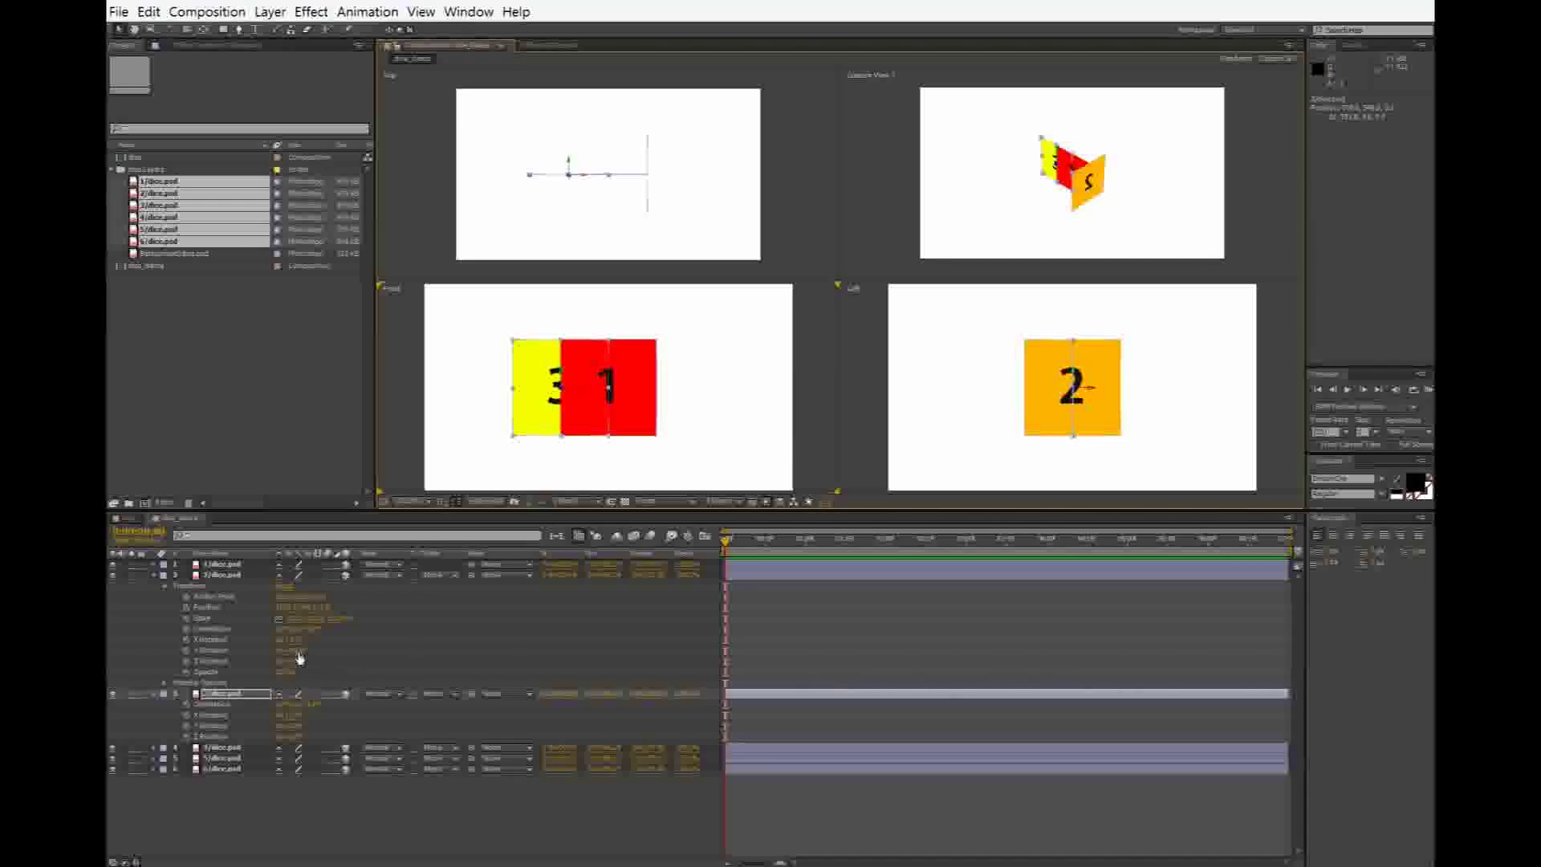
Step: Set the yellow 3 face's Y Rotation to 90
{"action": "left_click_drag", "start_coordinate": [298, 730], "coordinate": [362, 736]}
{"action": "left_click", "coordinate": [296, 725]}
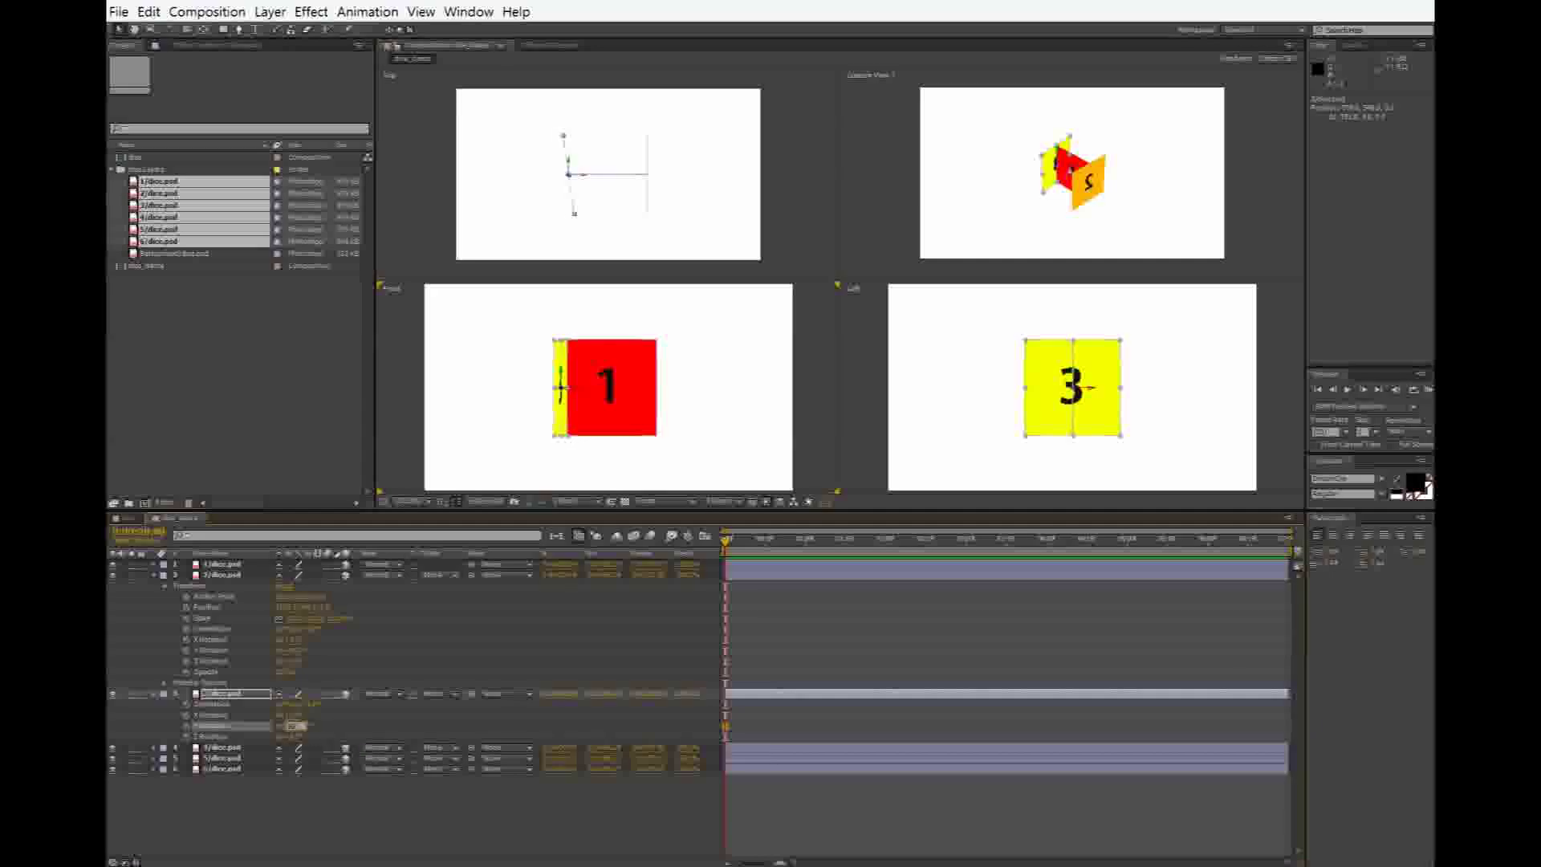
{"action": "type", "text": "90"}
{"action": "key", "text": "Return"}
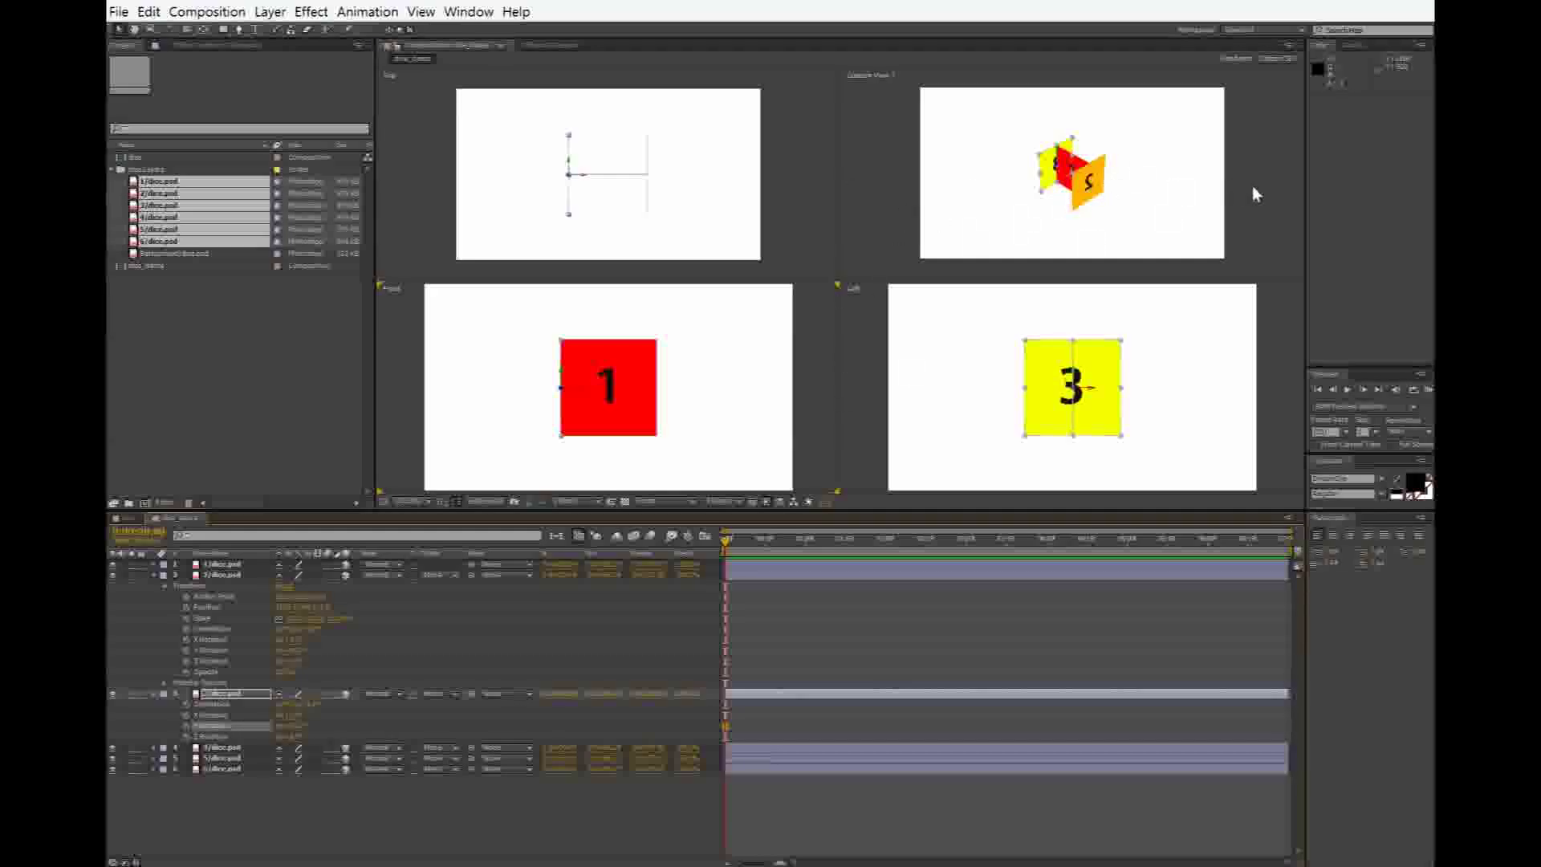
Step: Move the red 1 face back in depth by changing its Z Position
{"action": "left_click", "coordinate": [613, 397]}
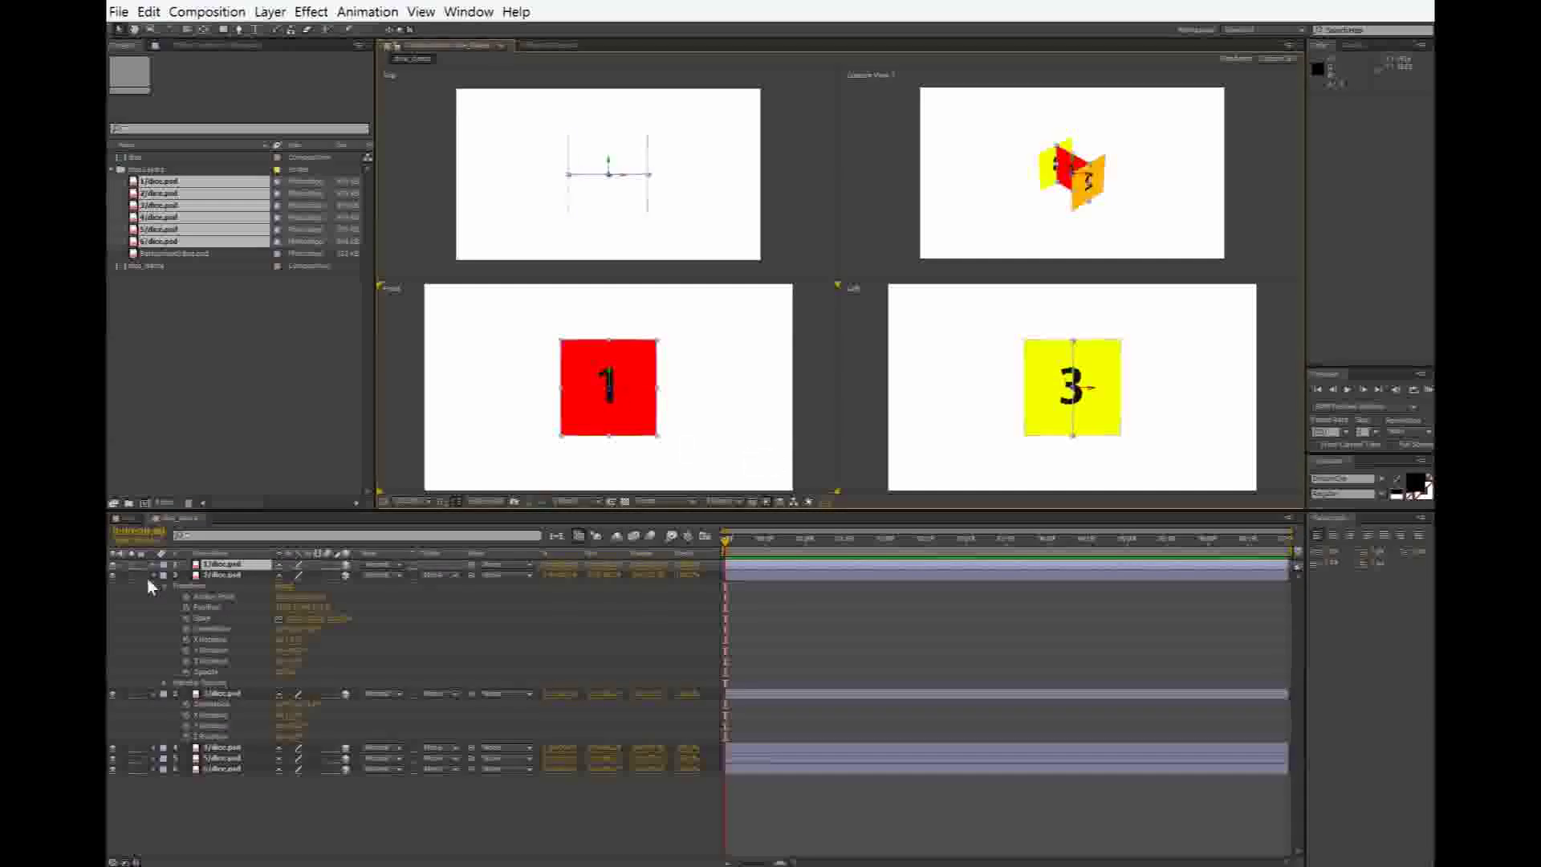
{"action": "key", "text": "p"}
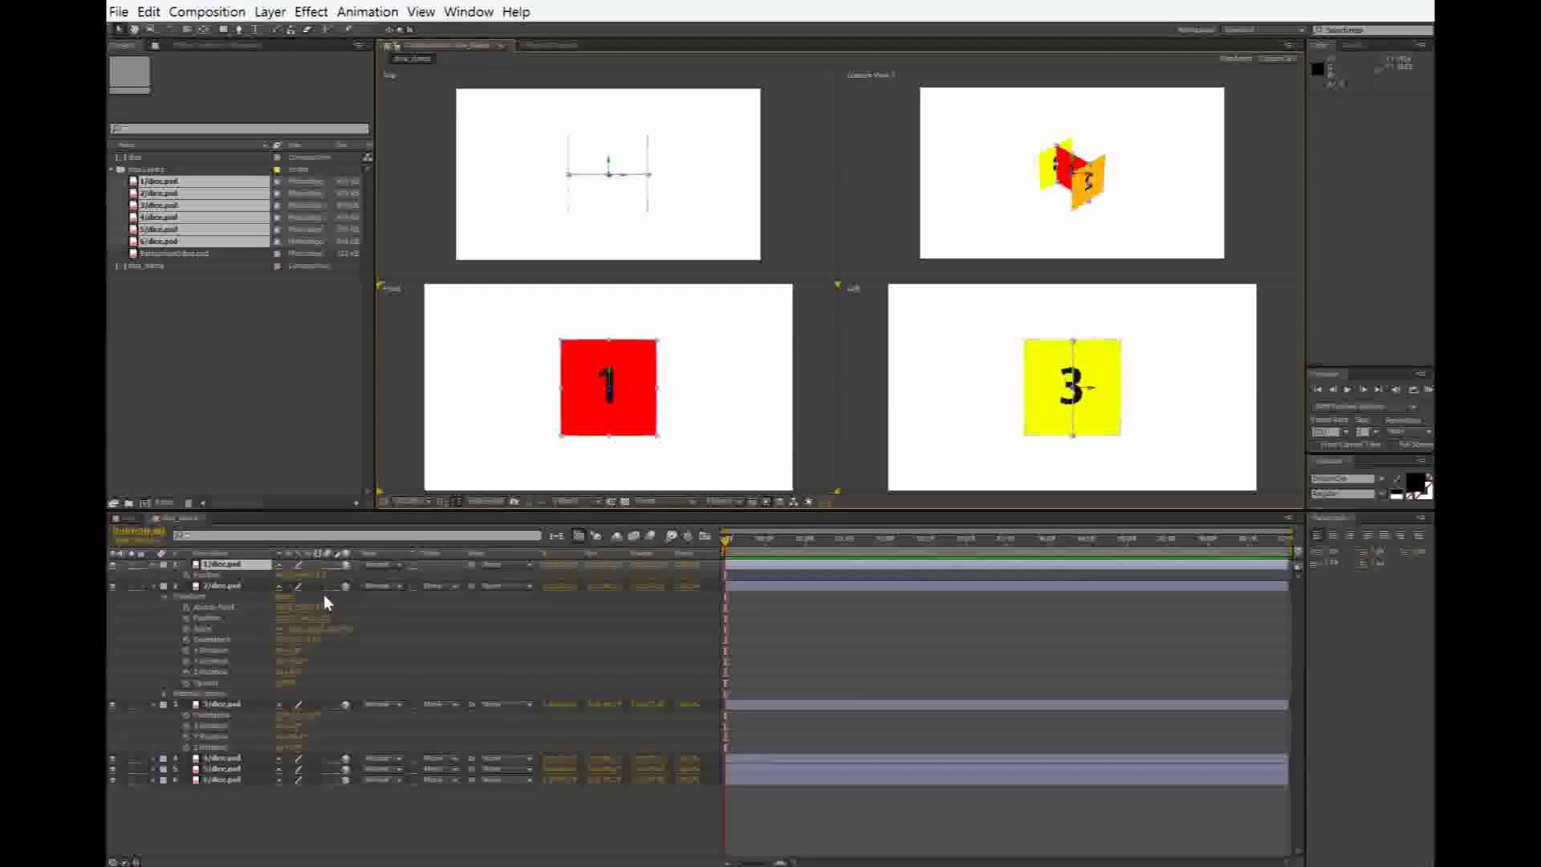
{"action": "left_click_drag", "start_coordinate": [280, 576], "coordinate": [238, 583]}
{"action": "key", "text": "ctrl+z"}
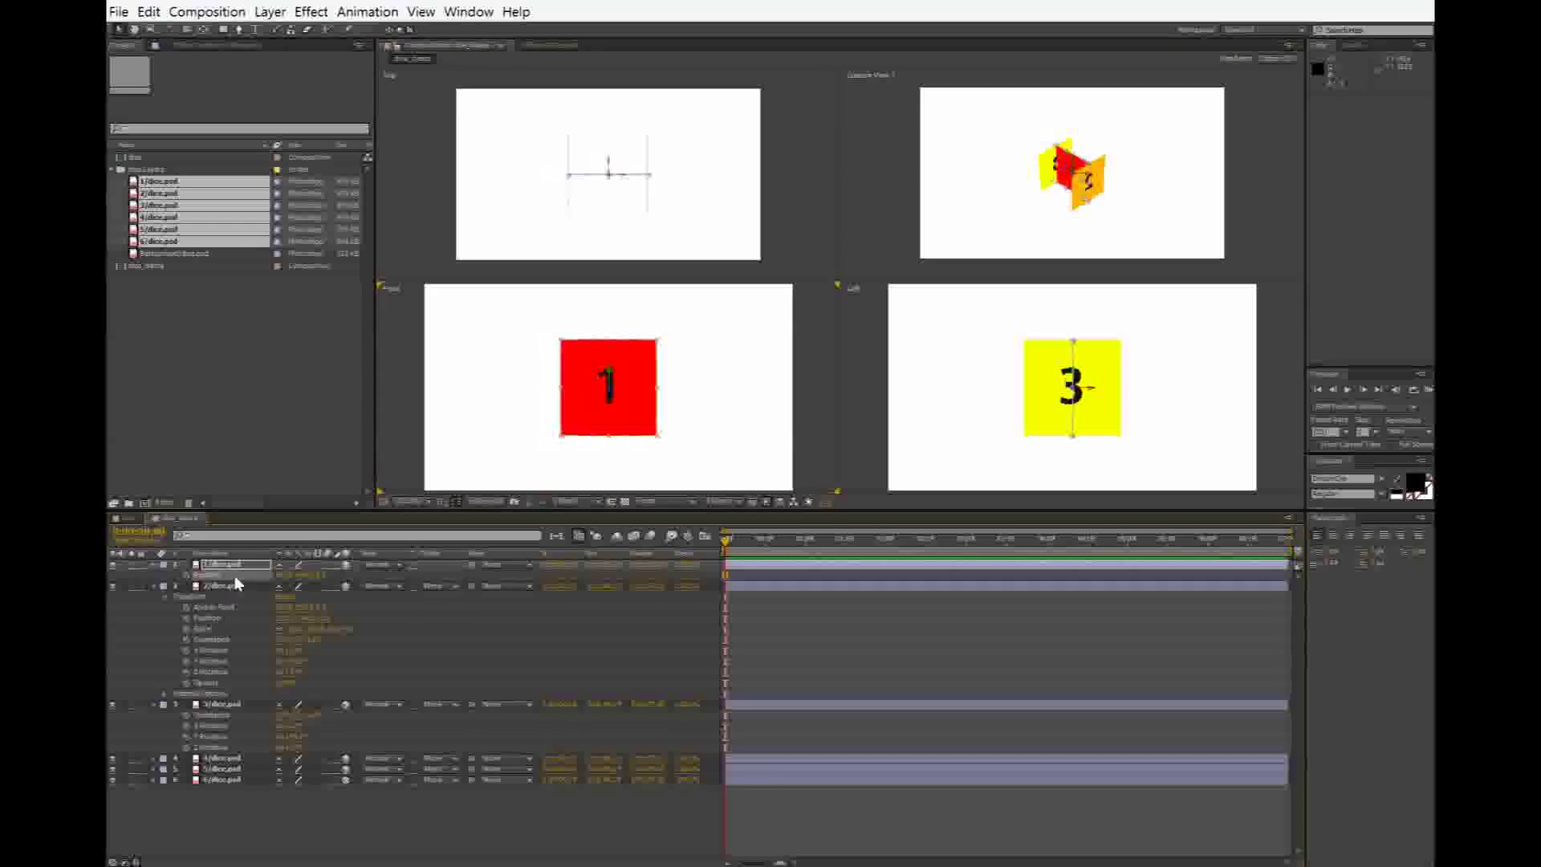
{"action": "left_click_drag", "start_coordinate": [318, 576], "coordinate": [196, 583]}
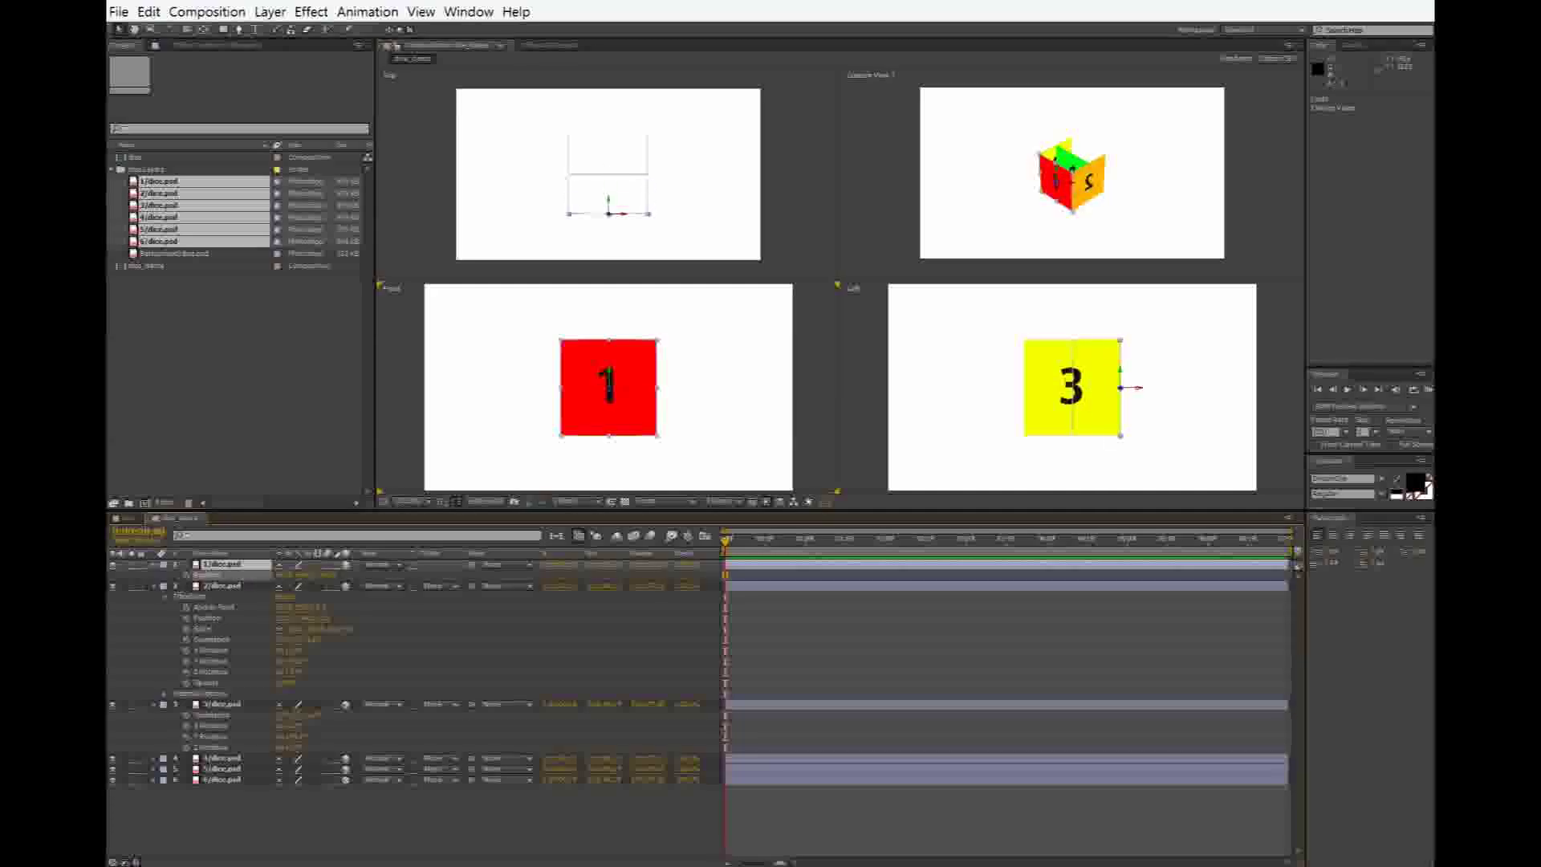
{"action": "key", "text": "Return"}
Step: Collapse the 1 and 3 layers' properties and select and expand the 4/dice.psd layer
{"action": "left_click", "coordinate": [148, 585]}
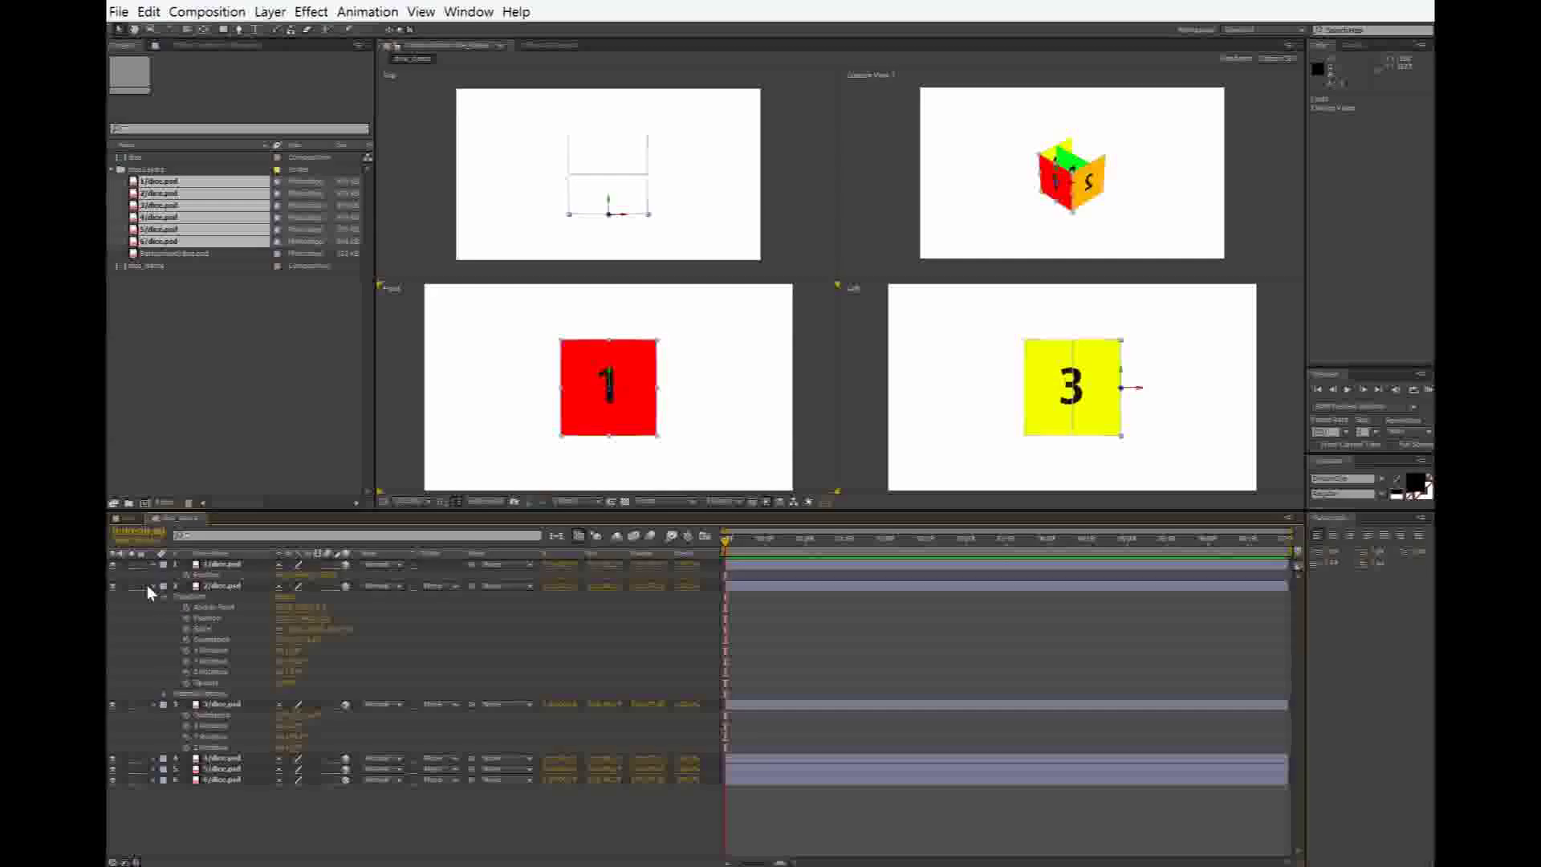
{"action": "left_click", "coordinate": [152, 564]}
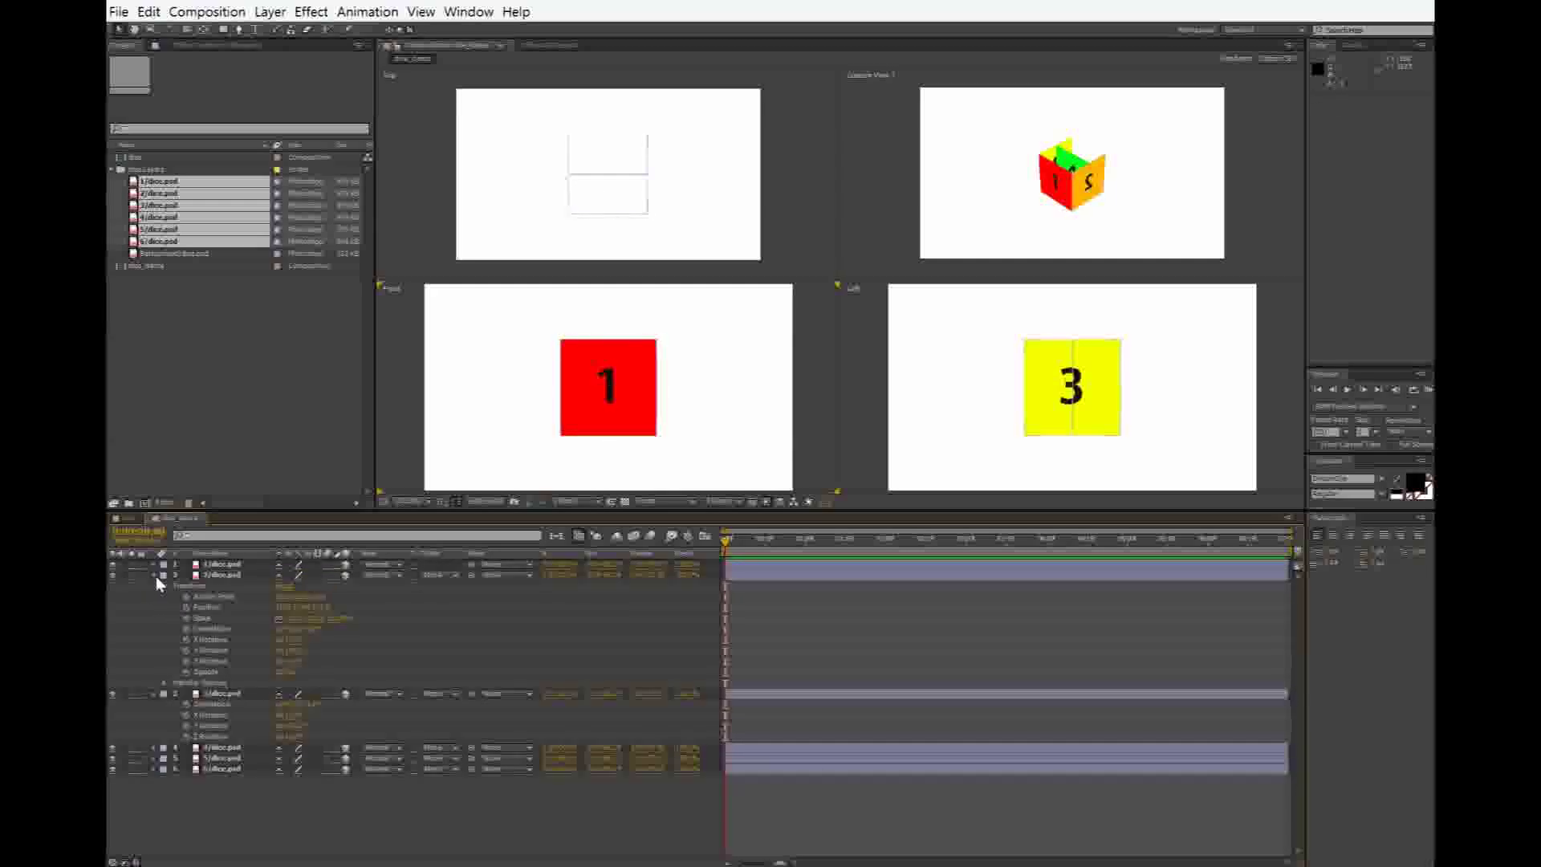
{"action": "left_click", "coordinate": [154, 575]}
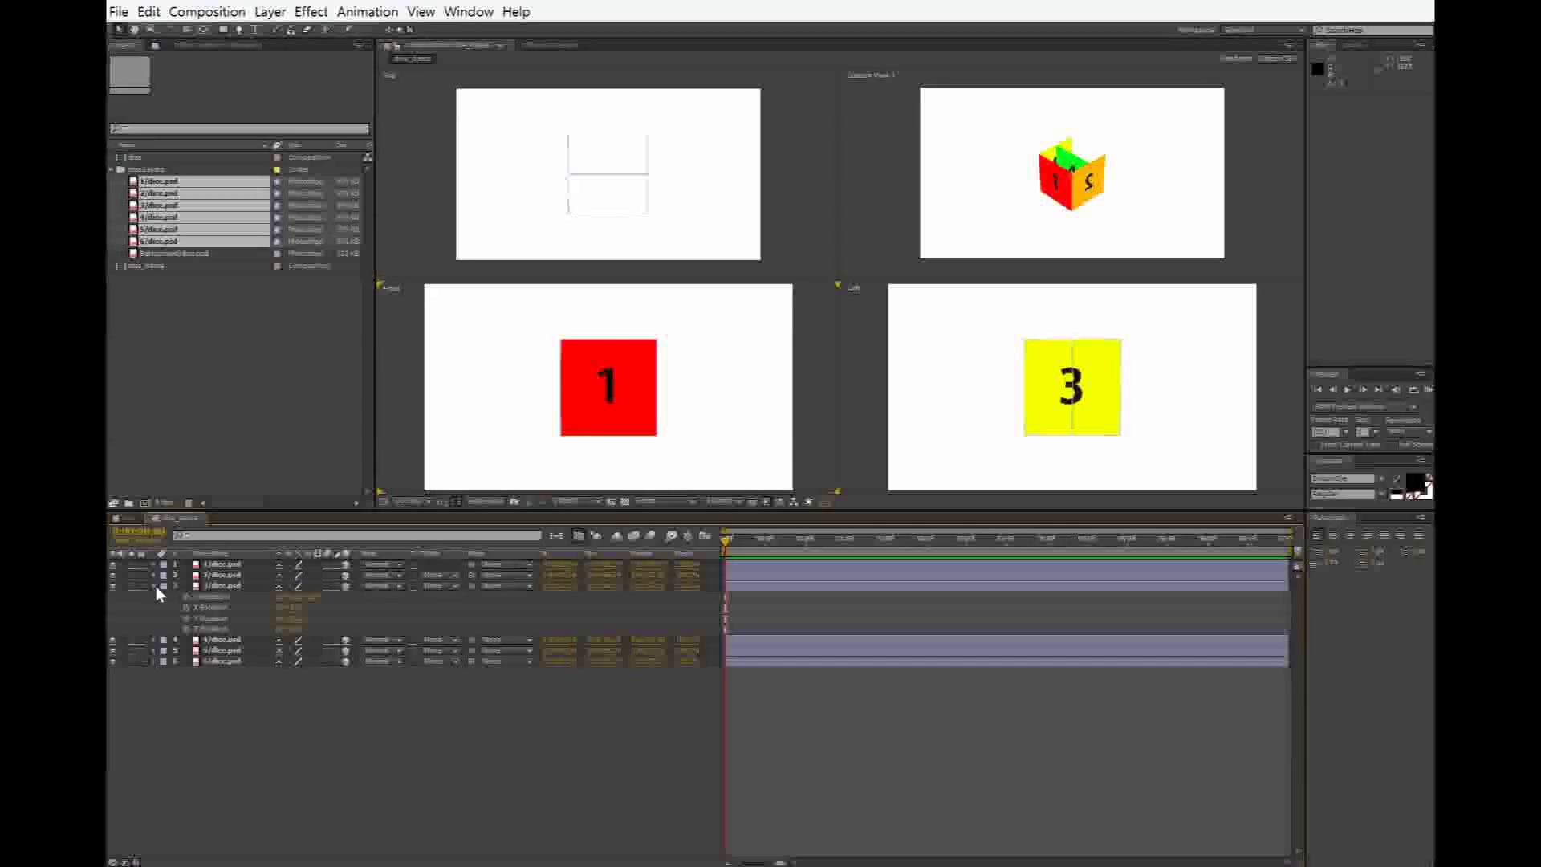
{"action": "left_click", "coordinate": [155, 586]}
{"action": "left_click", "coordinate": [215, 596]}
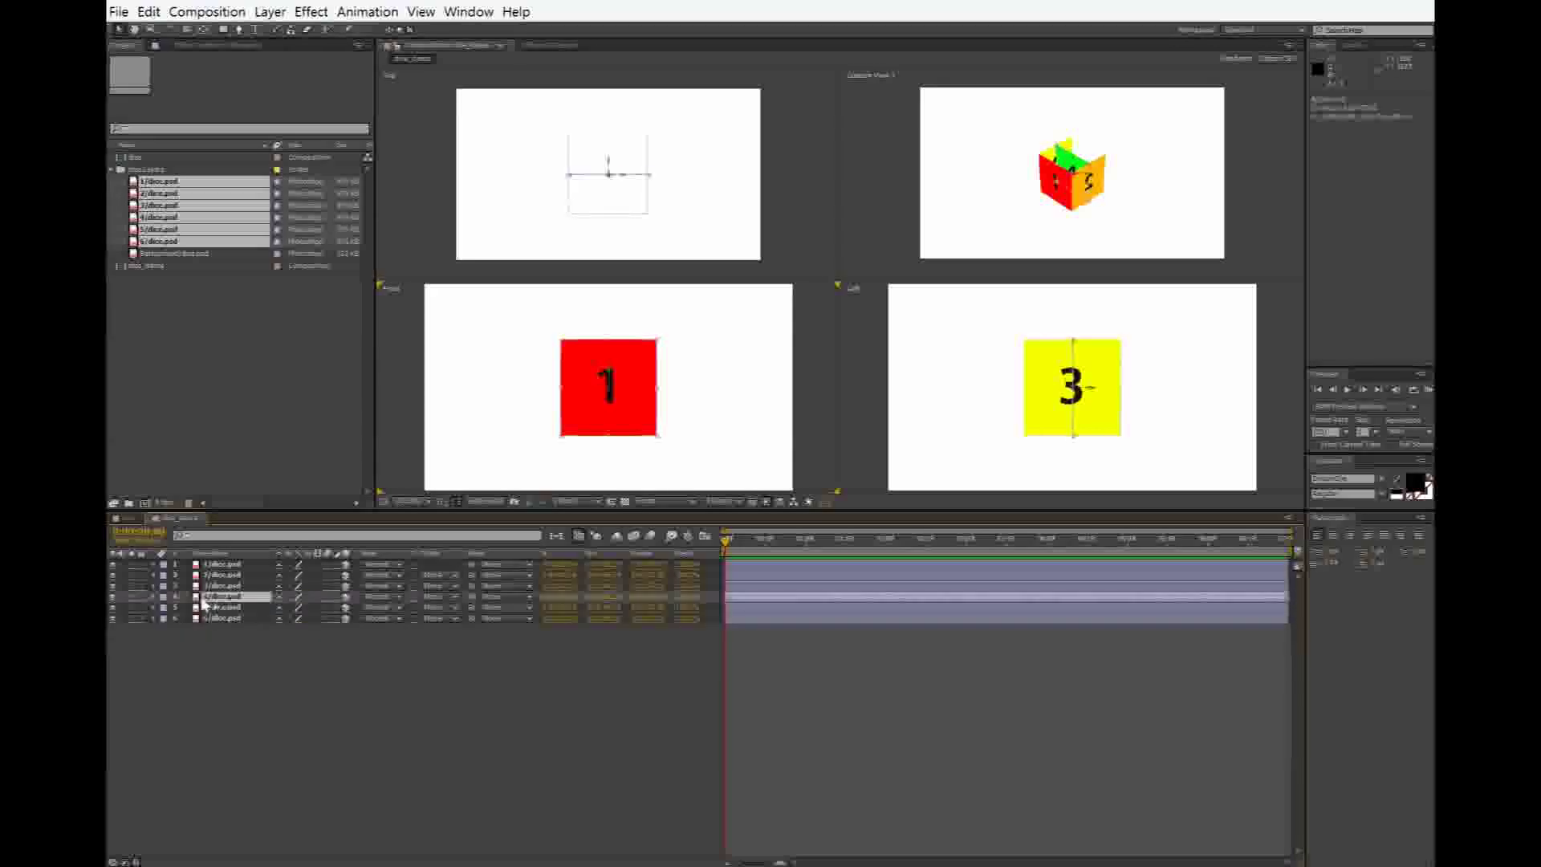
{"action": "left_click", "coordinate": [153, 596]}
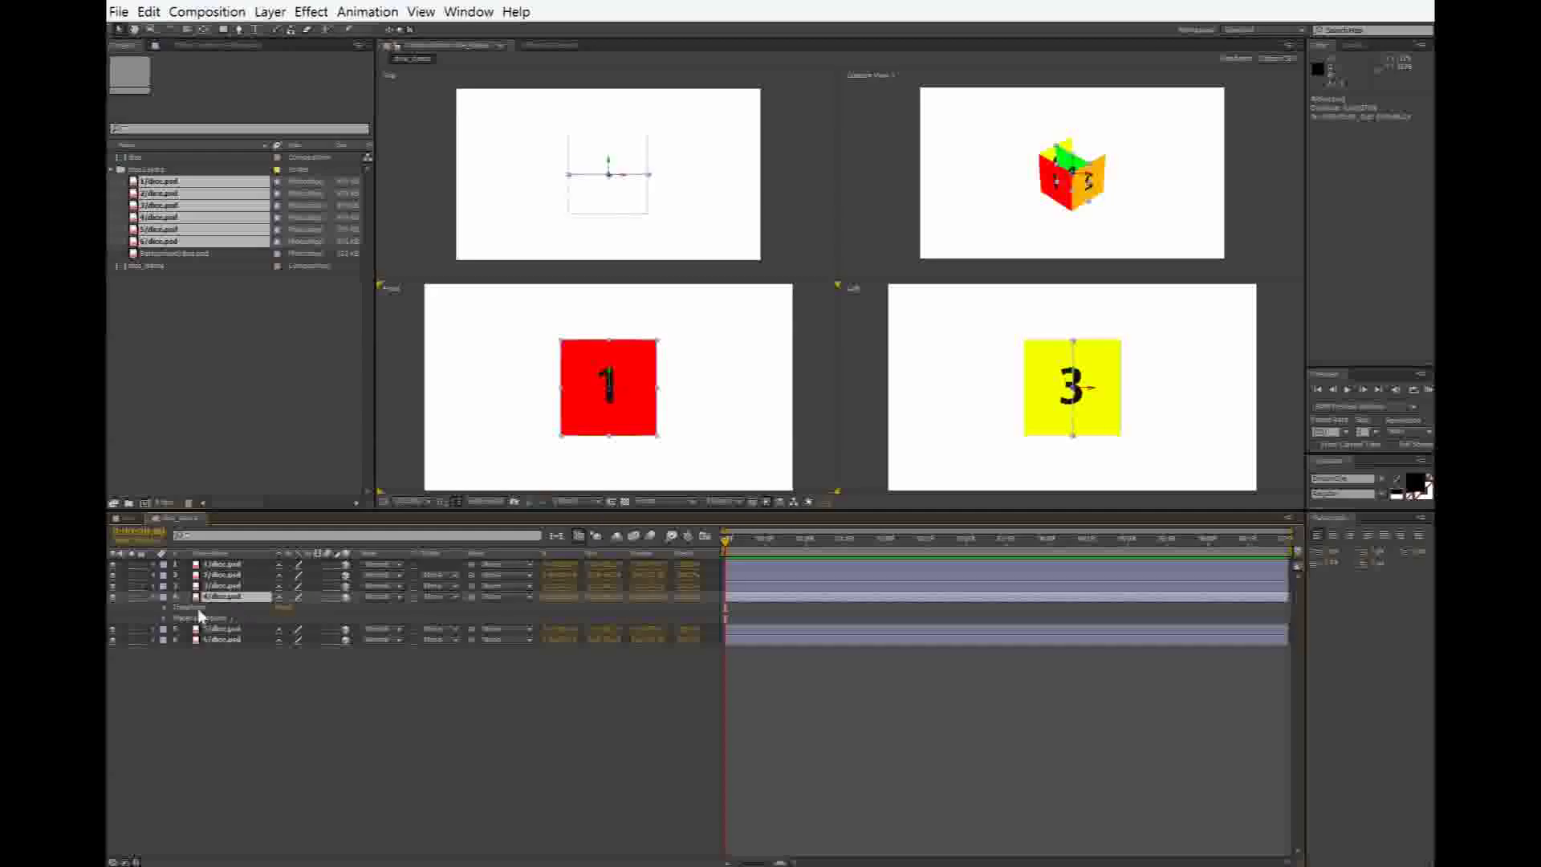
Step: Push the 4 face back toward the cube's far side by increasing its Z Position
{"action": "key", "text": "p"}
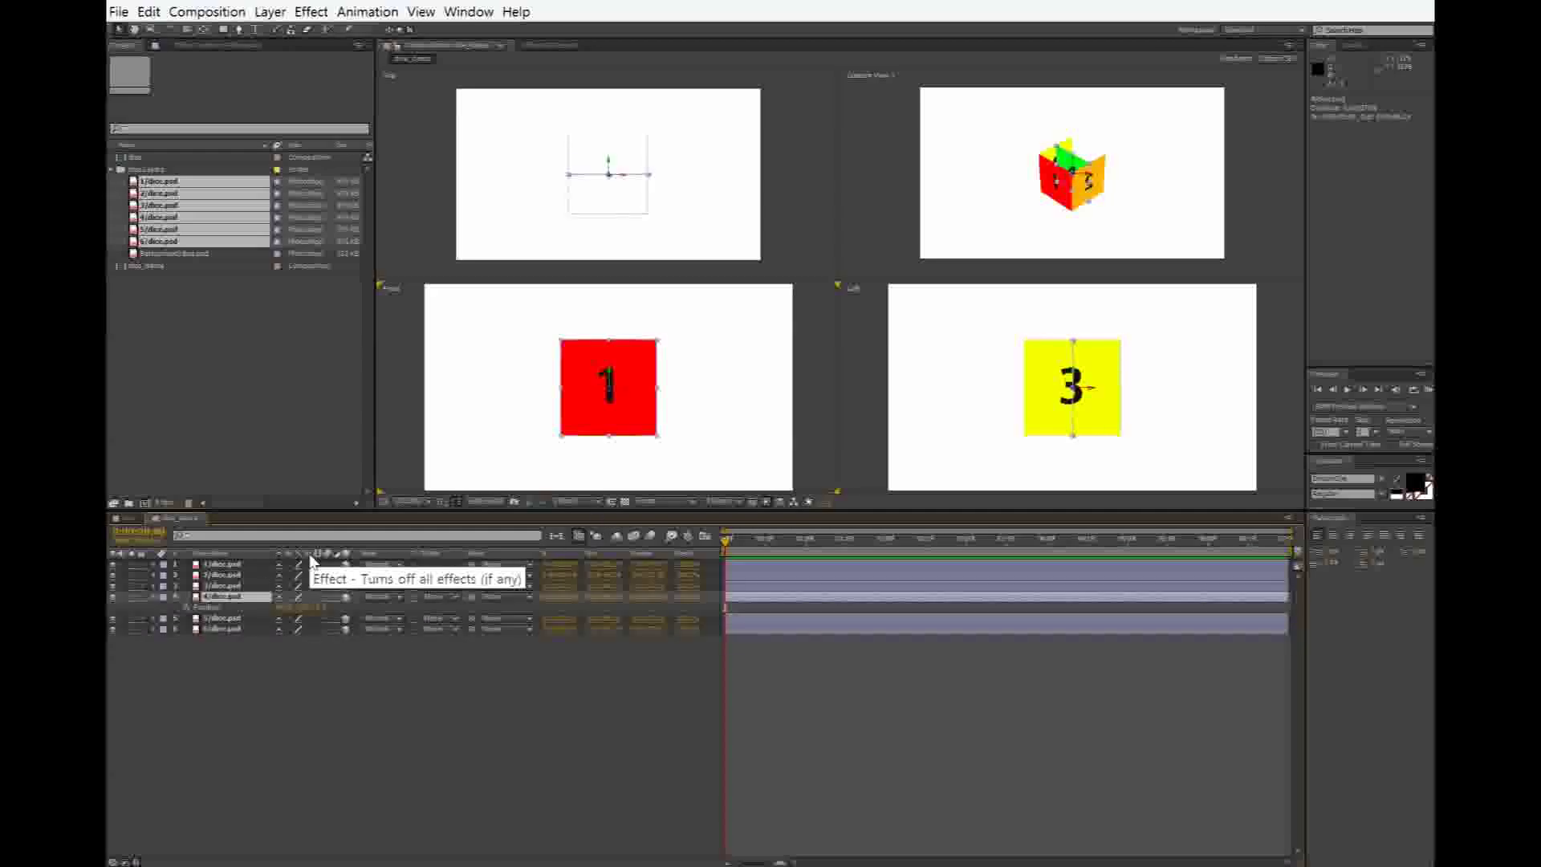
{"action": "left_click", "coordinate": [320, 609]}
{"action": "left_click_drag", "start_coordinate": [321, 608], "coordinate": [397, 608]}
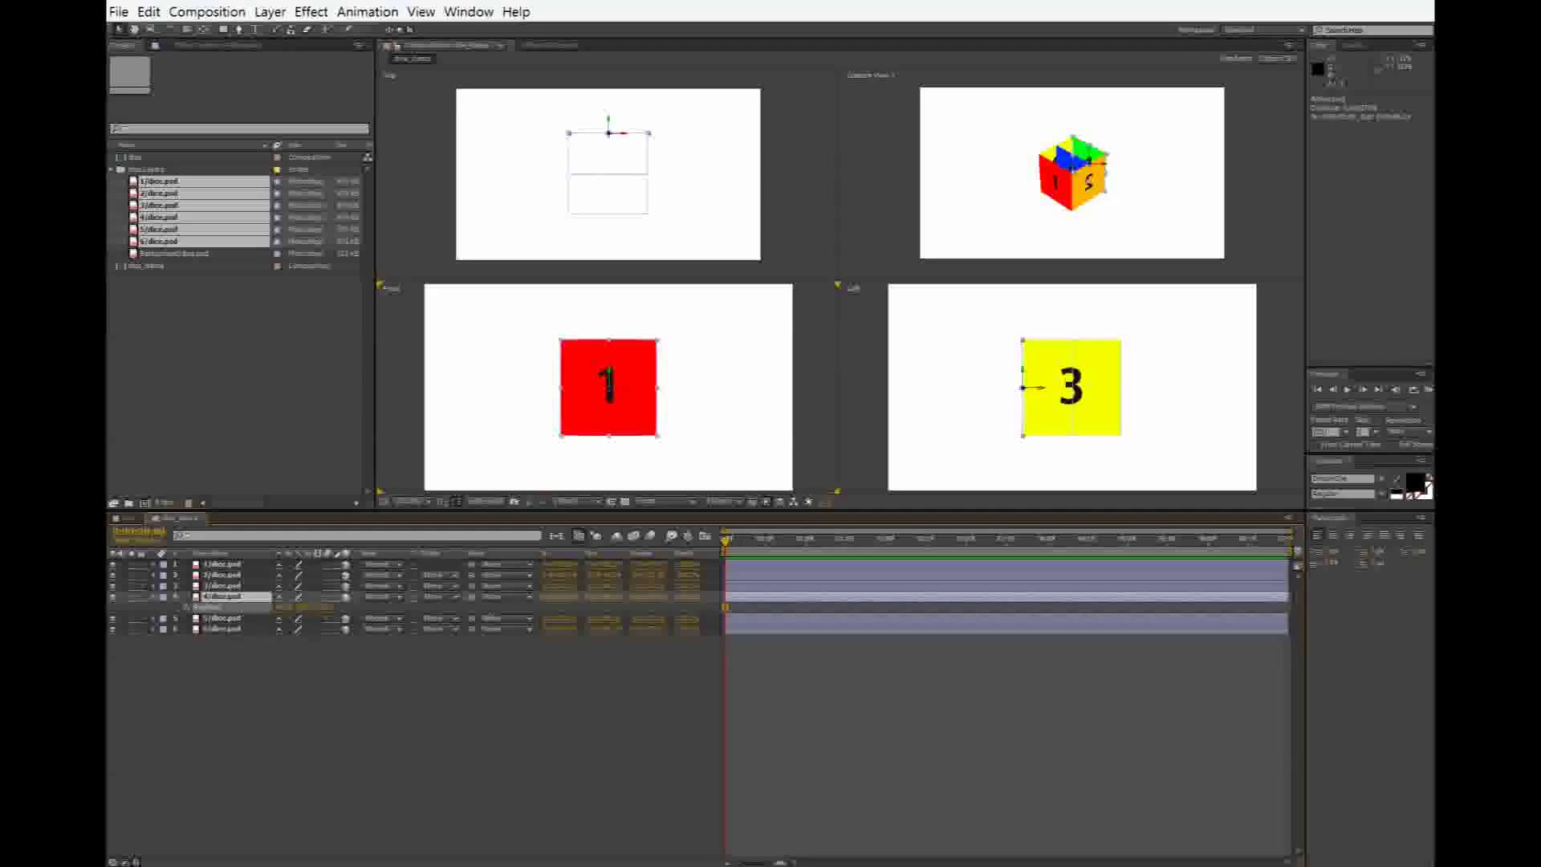
{"action": "key", "text": "Return"}
{"action": "left_click", "coordinate": [153, 618]}
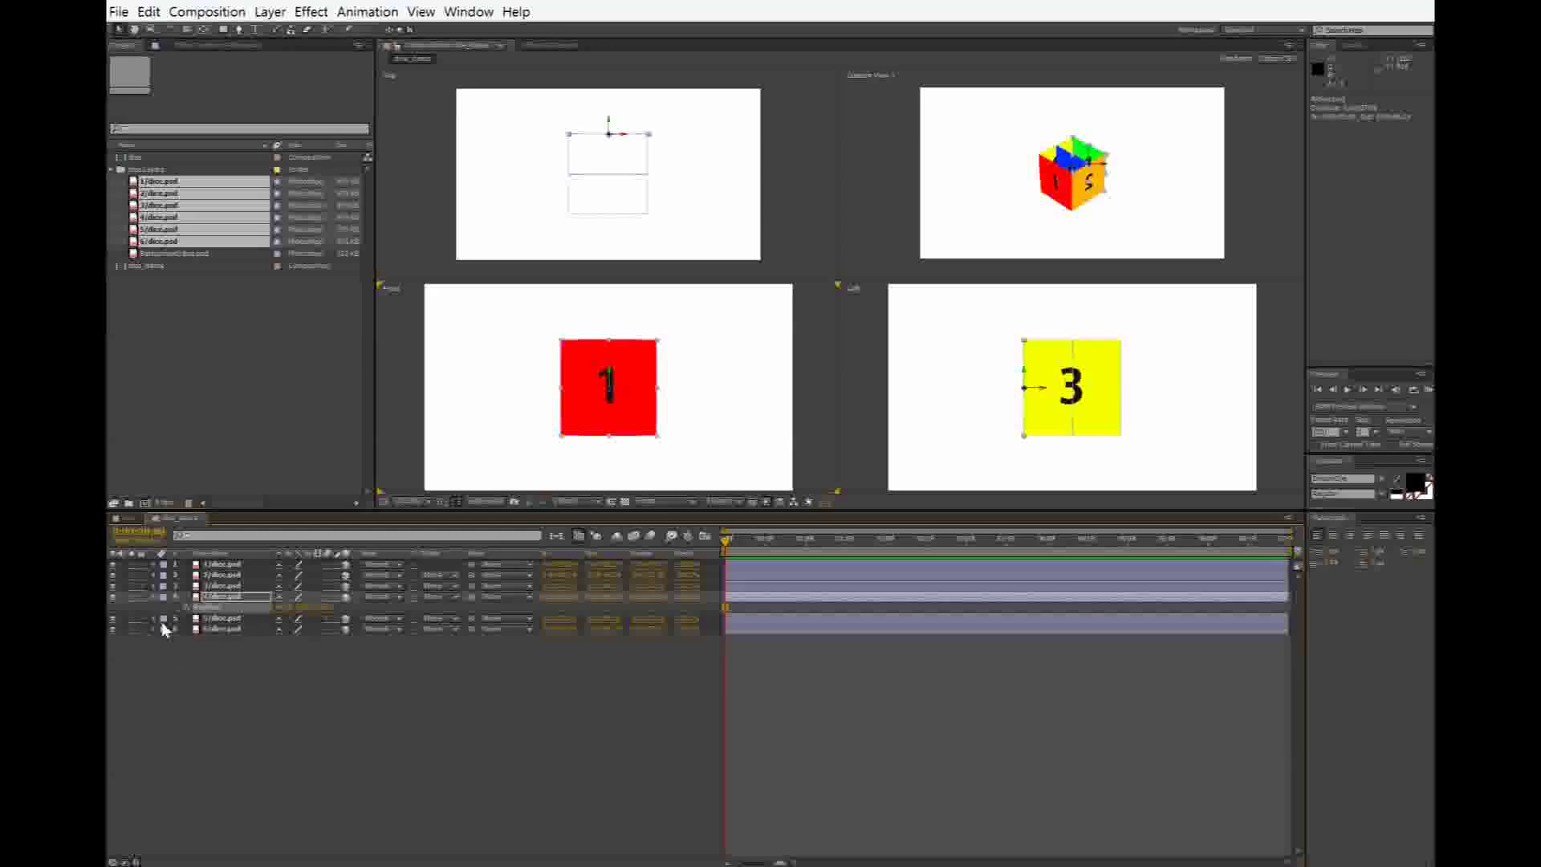
{"action": "left_click", "coordinate": [231, 620]}
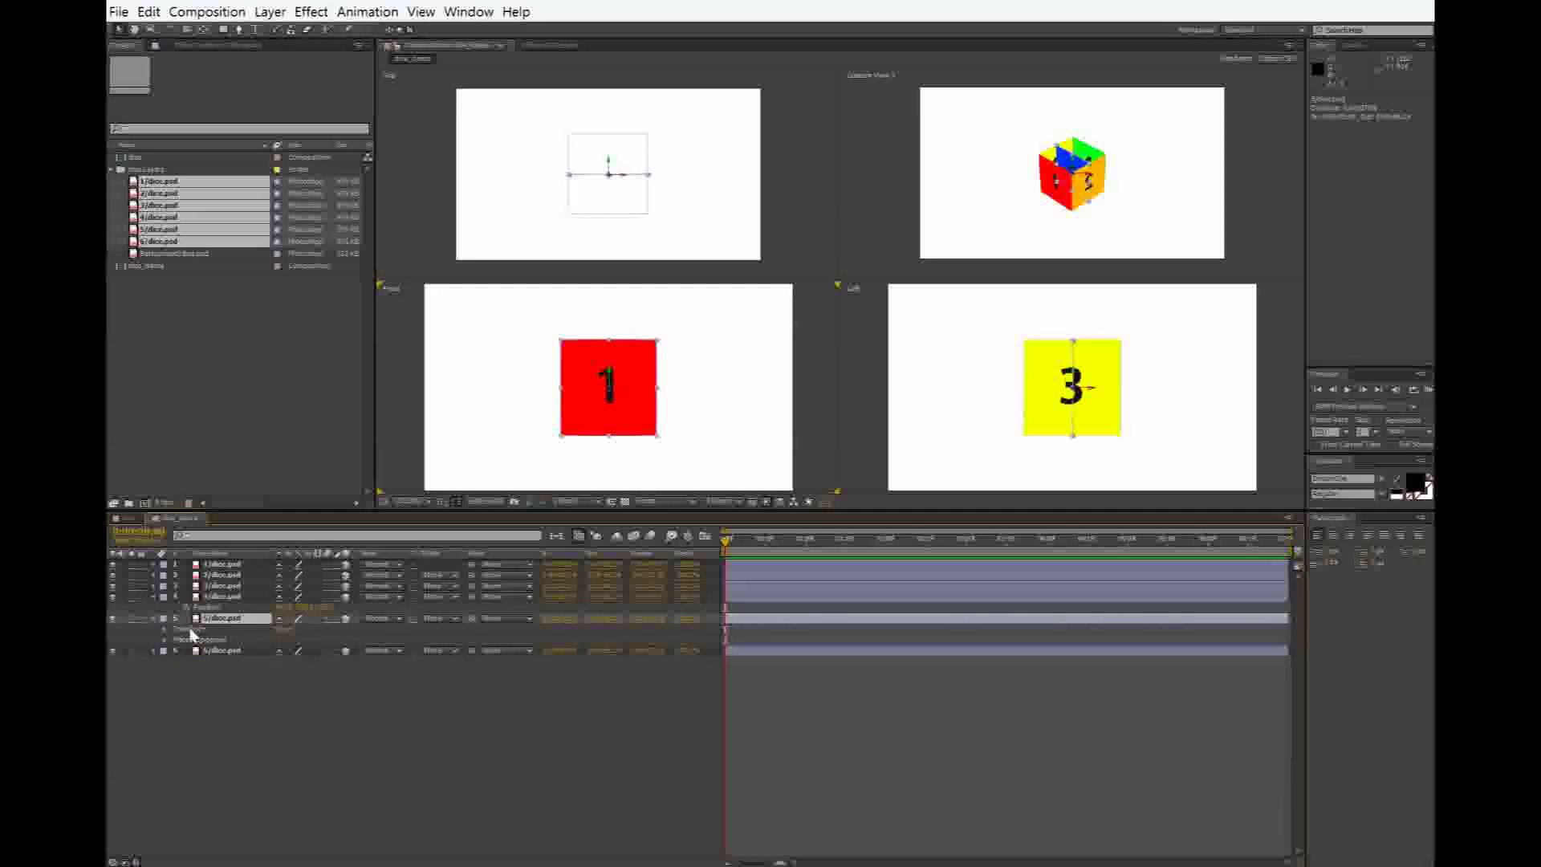
Step: Set the blue 5 face's X Rotation to 90 so it lies flat with the 5 reading correctly
{"action": "key", "text": "r"}
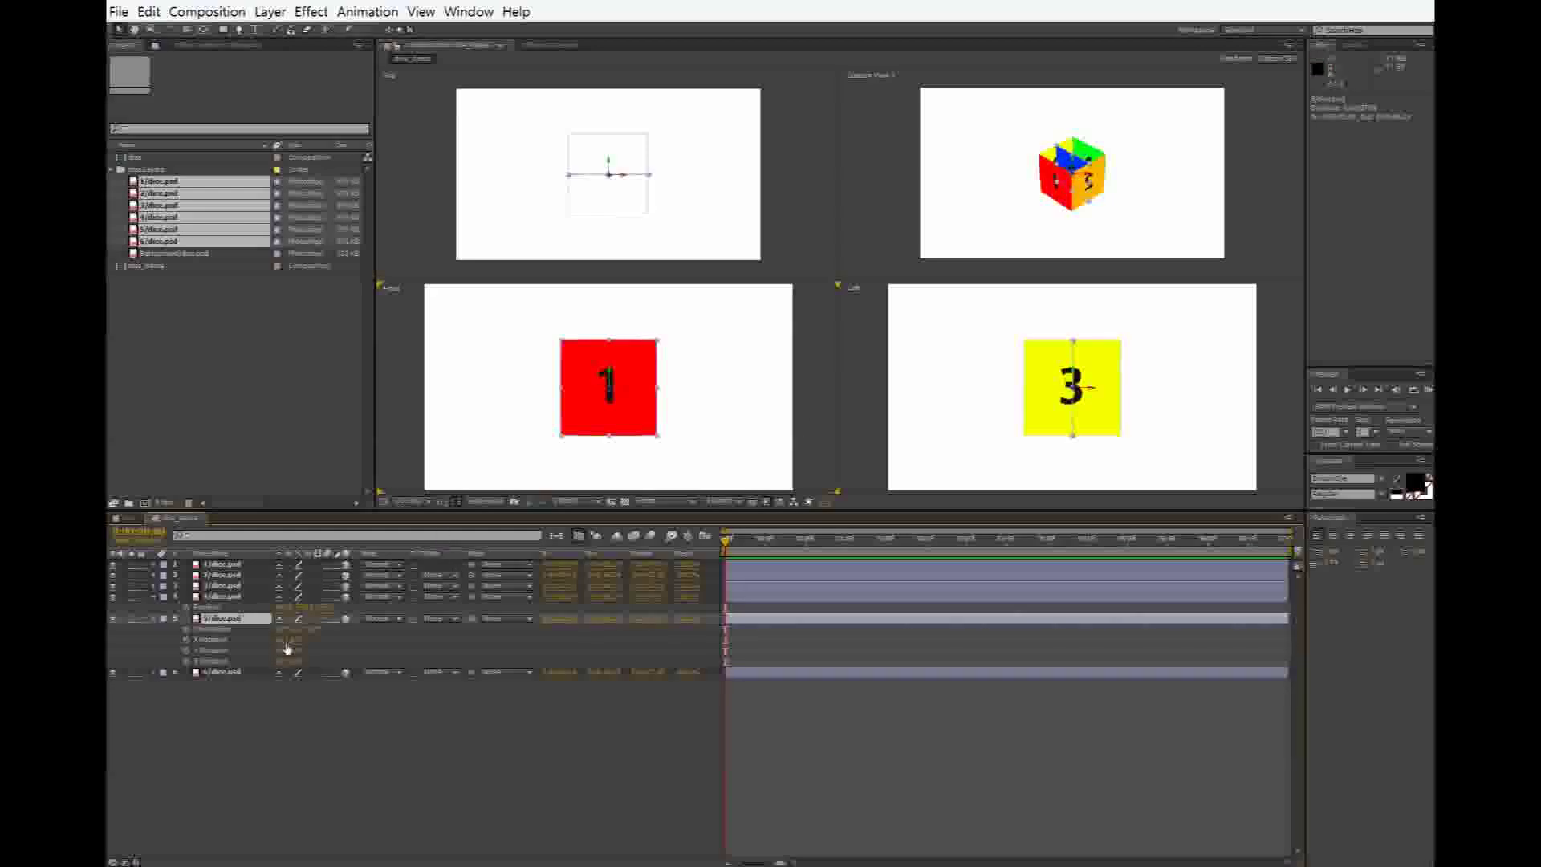
{"action": "left_click_drag", "start_coordinate": [296, 647], "coordinate": [361, 647]}
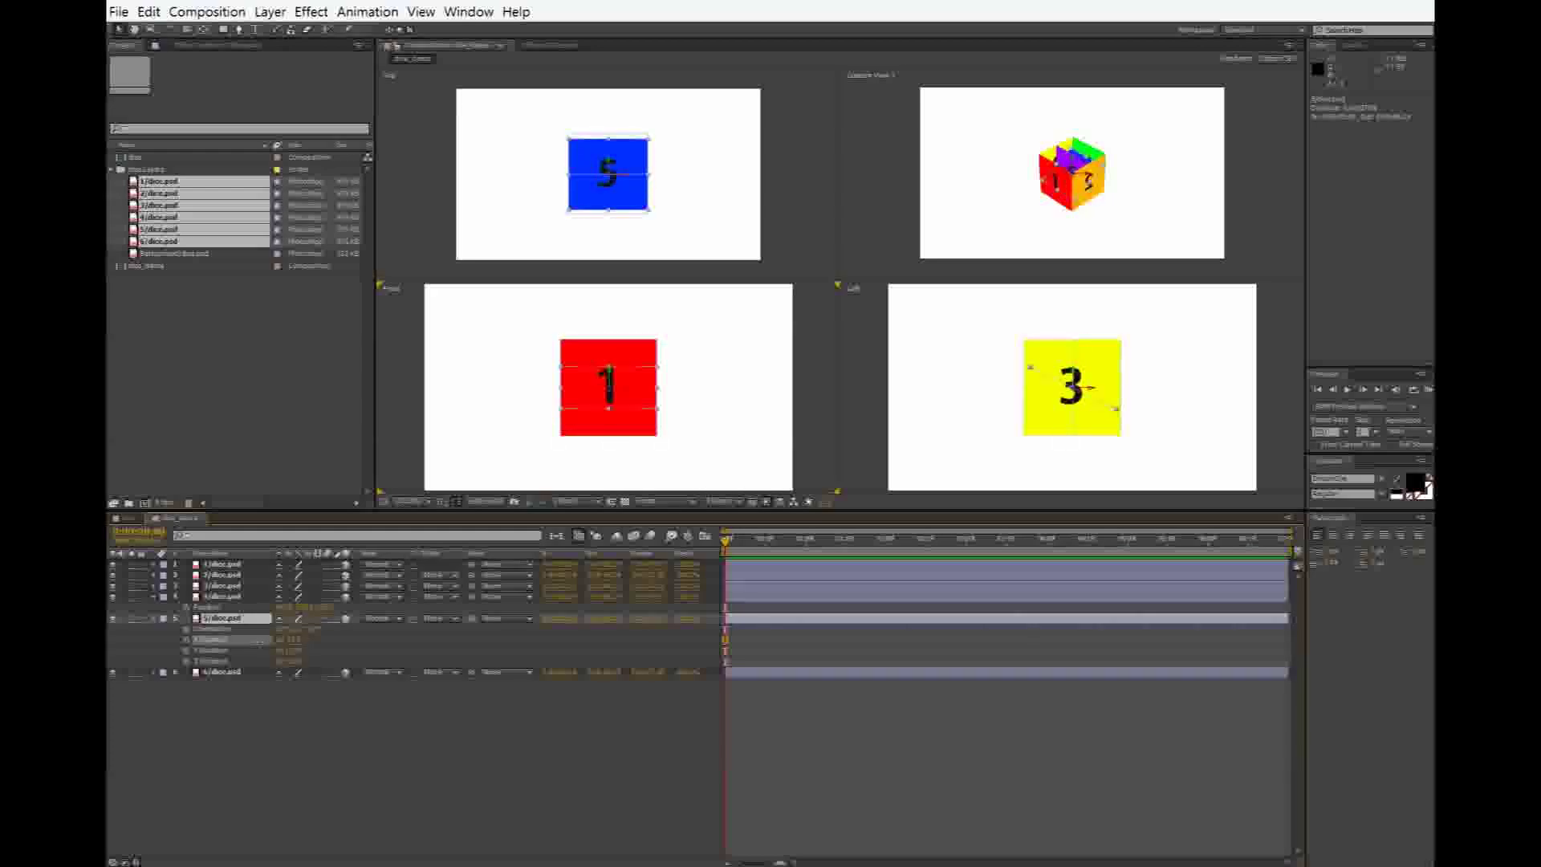
{"action": "left_click", "coordinate": [294, 640]}
{"action": "type", "text": "90"}
{"action": "key", "text": "Return"}
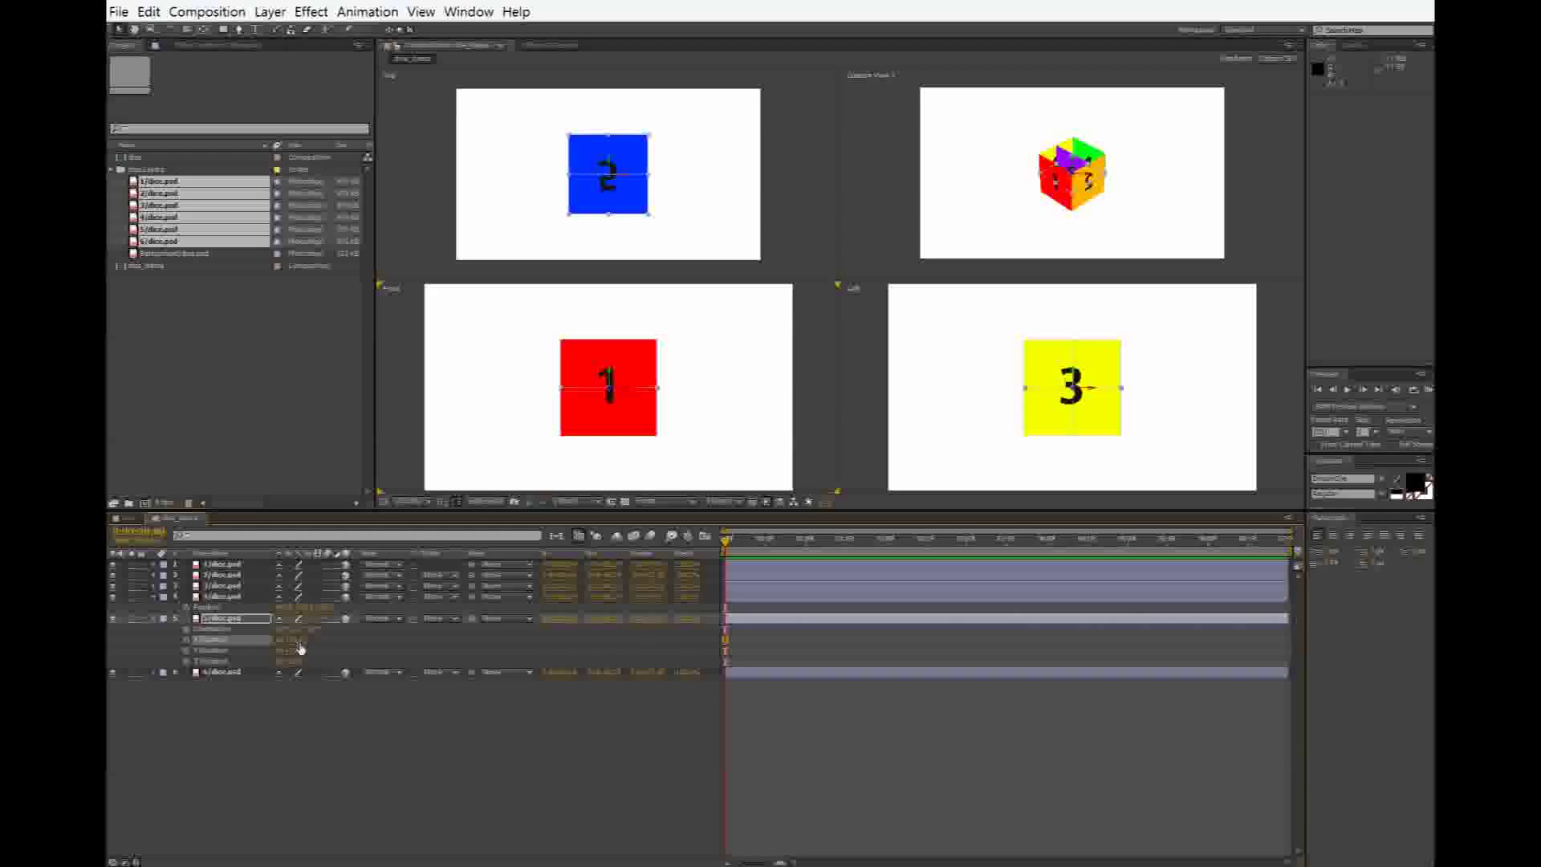
{"action": "left_click", "coordinate": [296, 639]}
{"action": "key", "text": "Return"}
Step: Raise the blue 5 face along Y in the Left view until it caps the cube
{"action": "left_click_drag", "start_coordinate": [1073, 374], "coordinate": [1076, 327]}
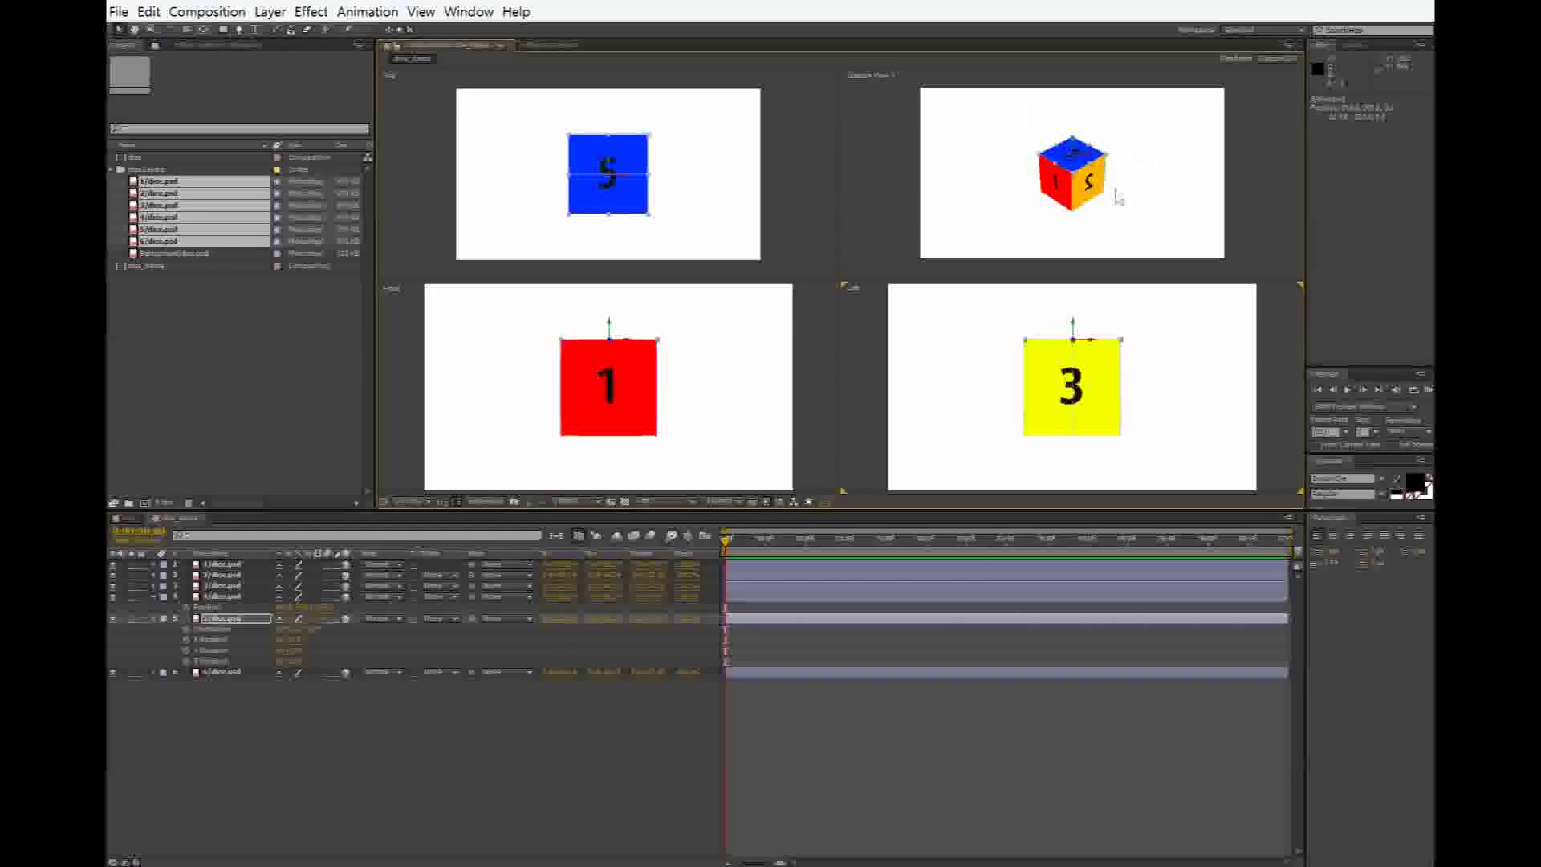
{"action": "key", "text": "space"}
{"action": "mouse_move", "coordinate": [1134, 206]}
{"action": "left_mouse_down"}
{"action": "mouse_move", "coordinate": [1160, 150]}
{"action": "mouse_move", "coordinate": [1119, 210]}
{"action": "left_mouse_up"}
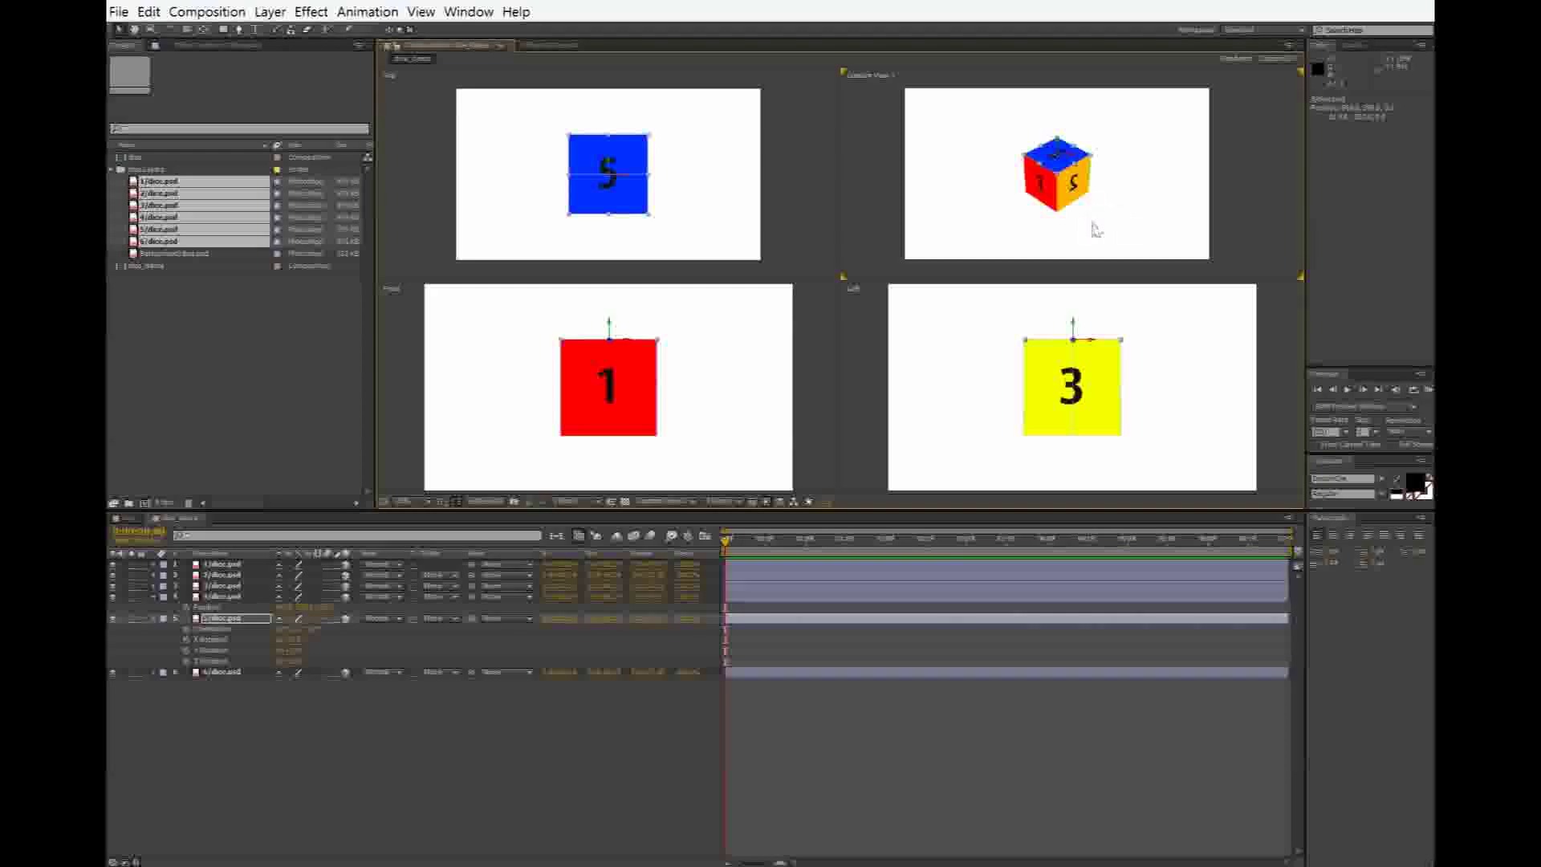
{"action": "scroll", "coordinate": [1088, 222], "scroll_direction": "up", "scroll_amount": 2}
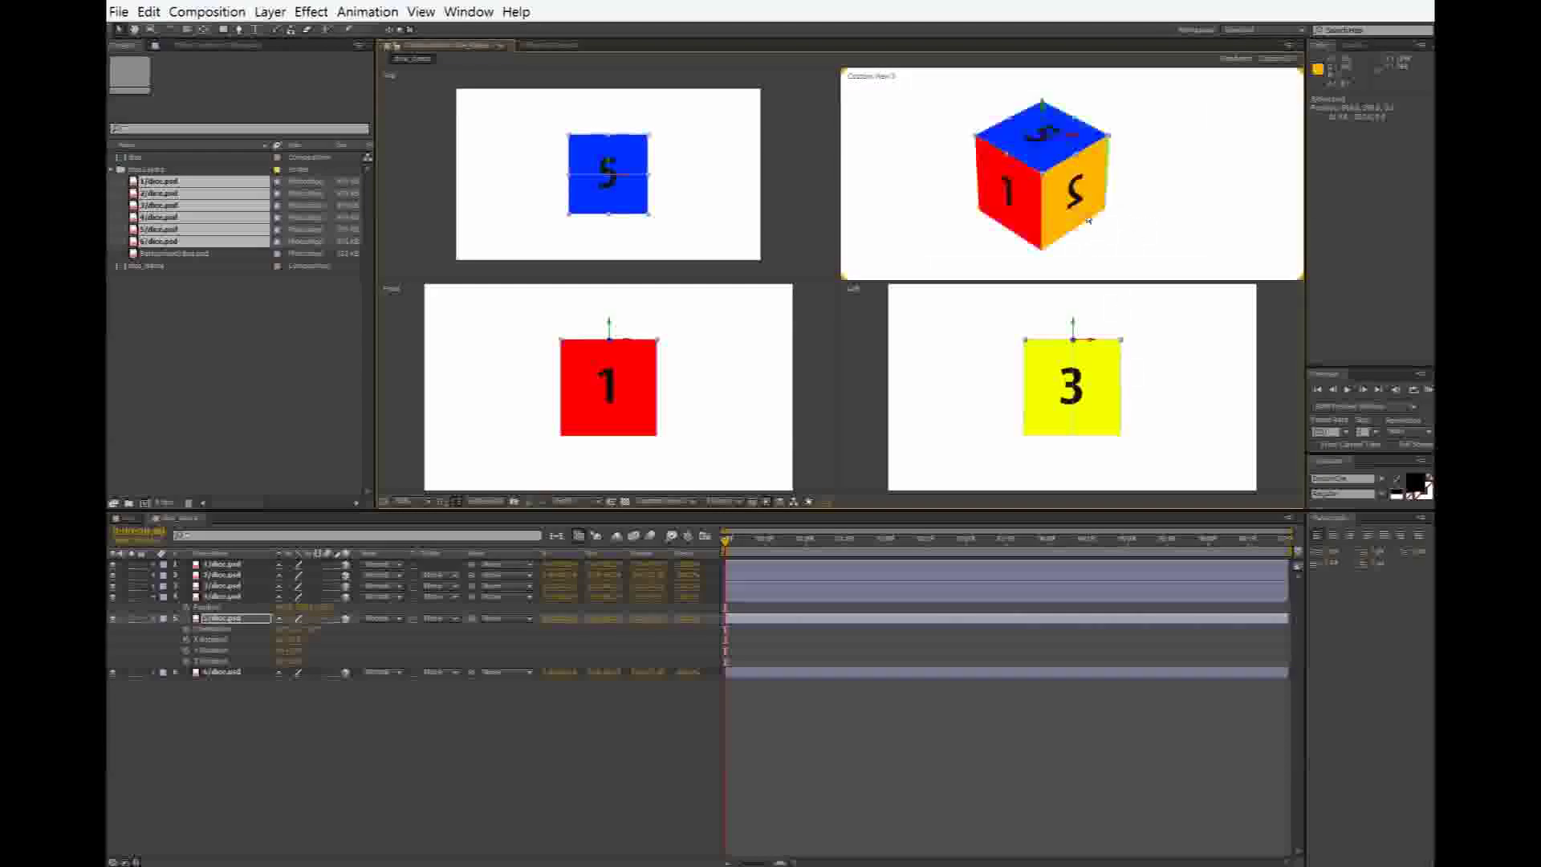
{"action": "scroll", "coordinate": [1111, 211], "scroll_direction": "down", "scroll_amount": 3}
{"action": "scroll", "coordinate": [1111, 209], "scroll_direction": "up", "scroll_amount": 5}
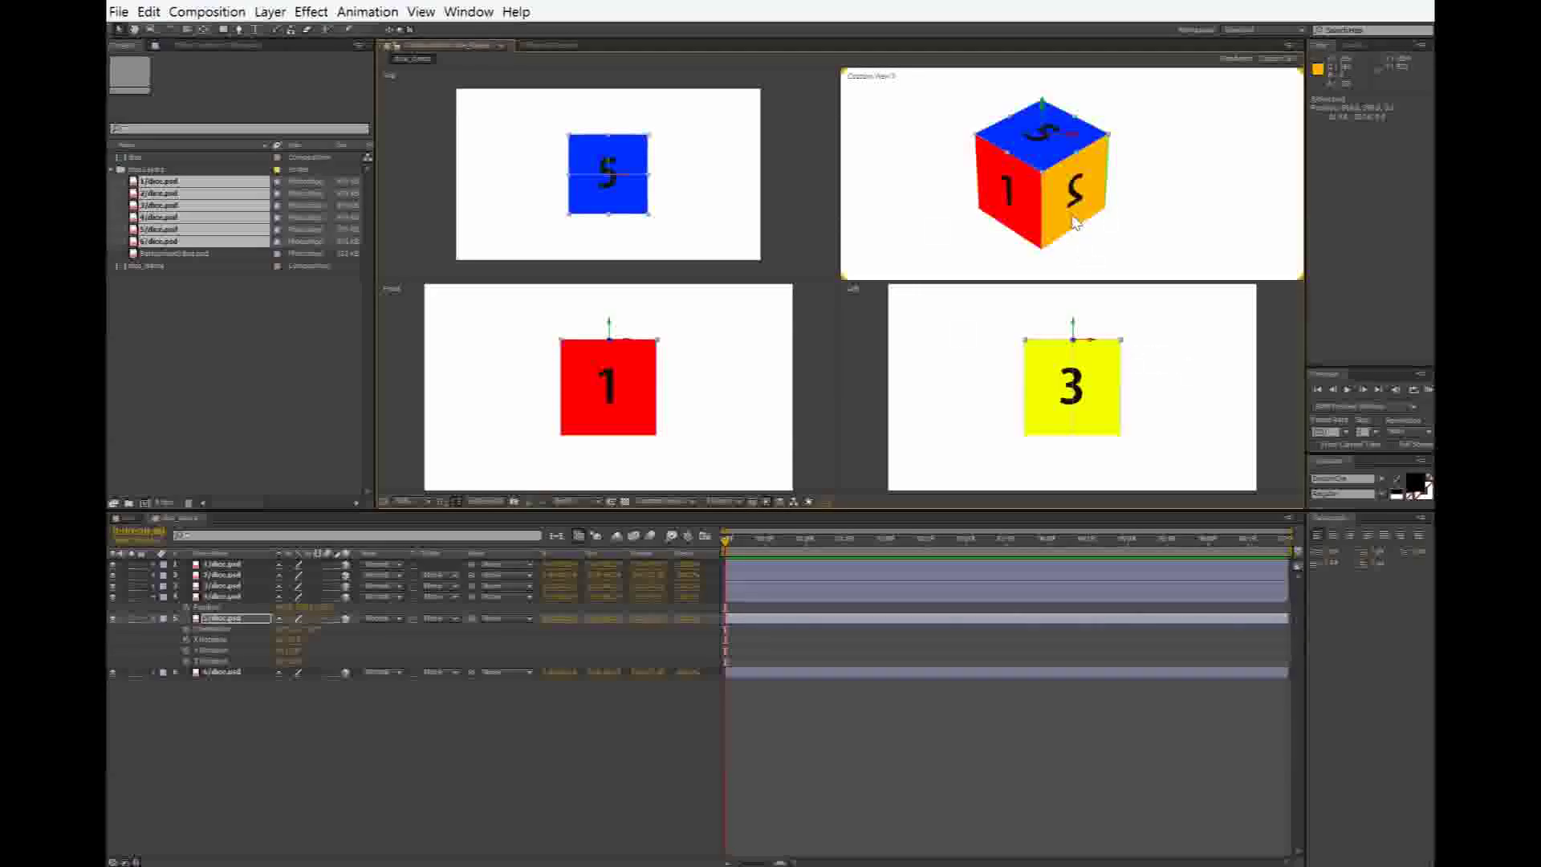
{"action": "left_click", "coordinate": [1073, 217]}
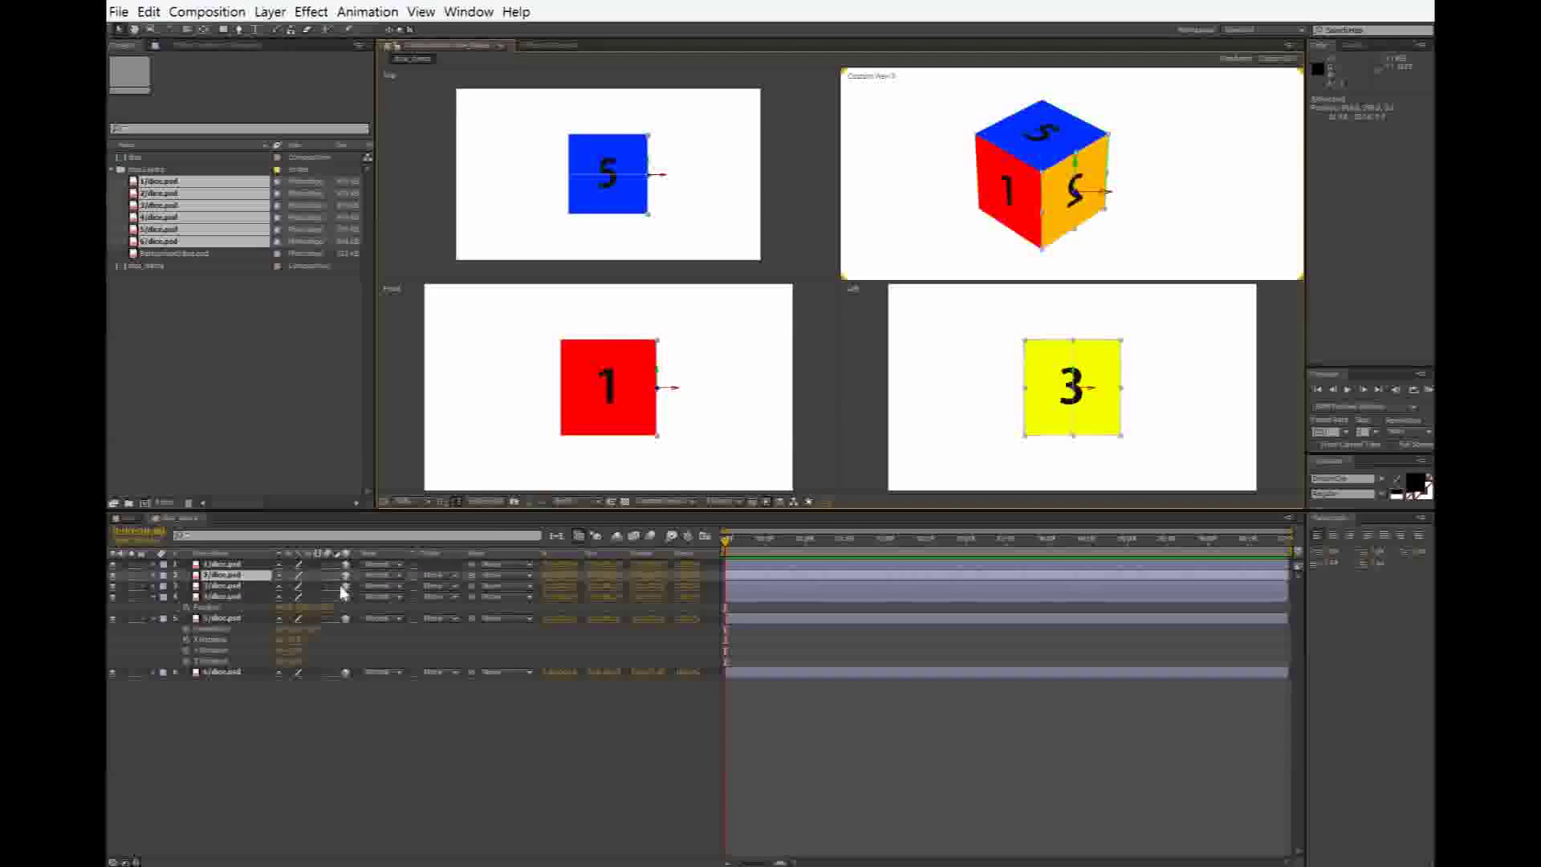
Step: Set the orange 2 face's Y Rotation to 90° so it reads correctly, then deselect
{"action": "key", "text": "r"}
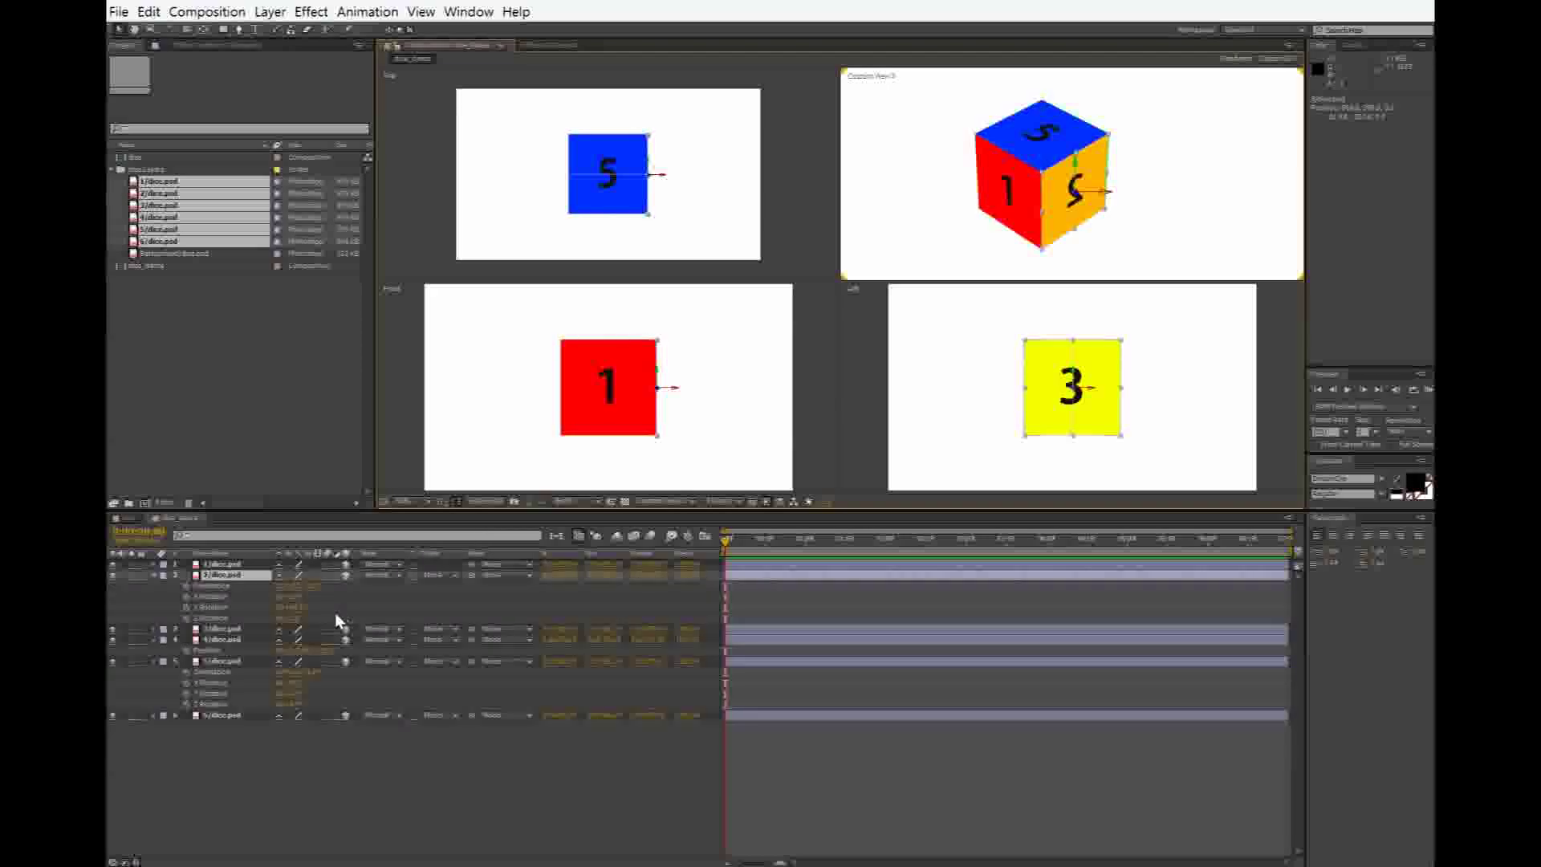
{"action": "left_click_drag", "start_coordinate": [291, 607], "coordinate": [243, 607]}
{"action": "left_click", "coordinate": [291, 608]}
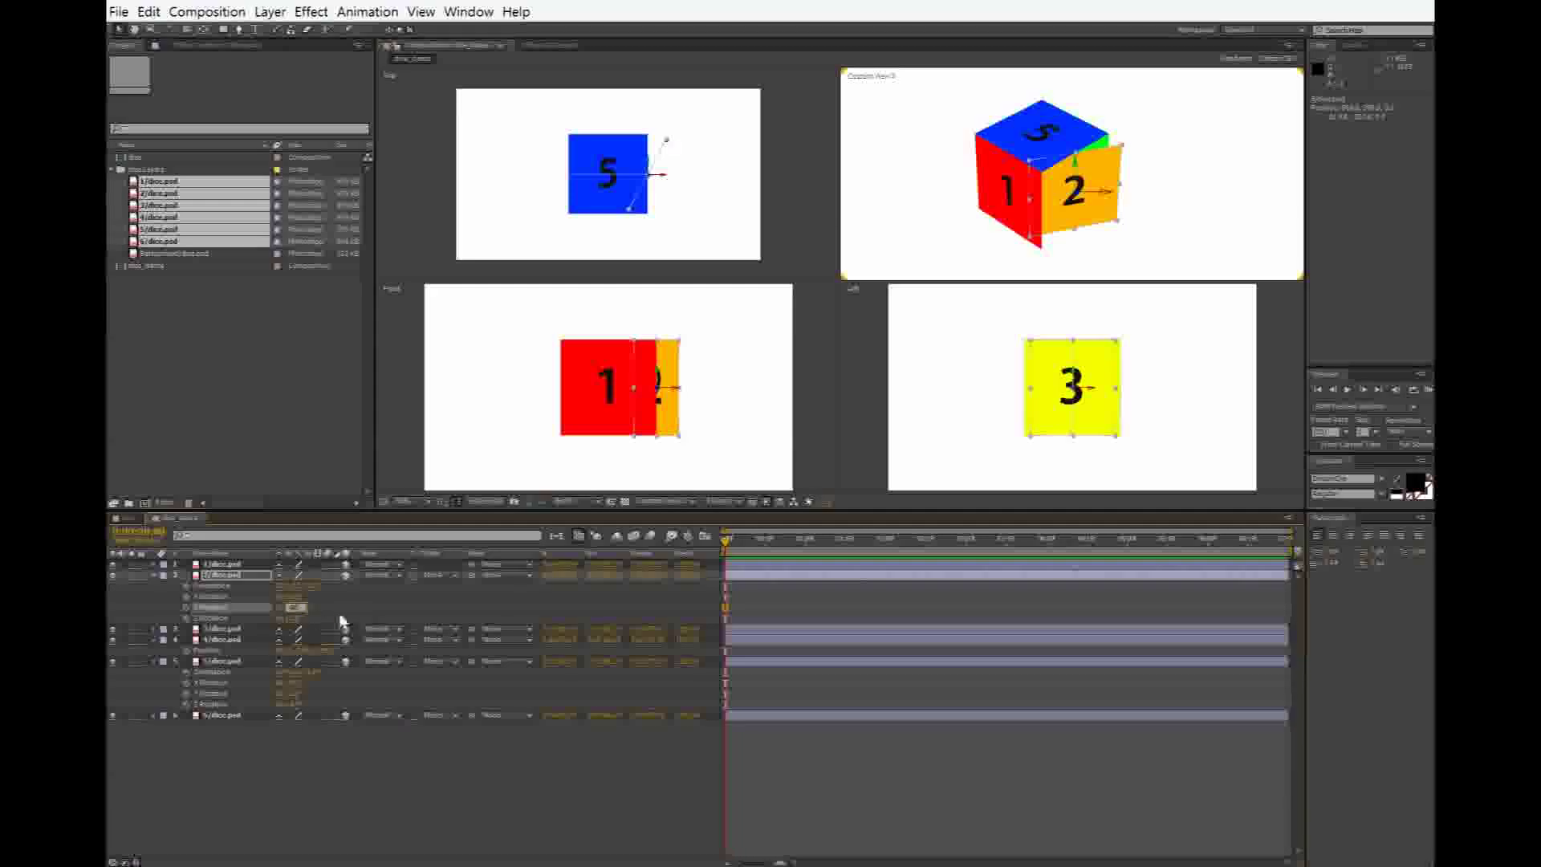
{"action": "type", "text": "90"}
{"action": "key", "text": "Return"}
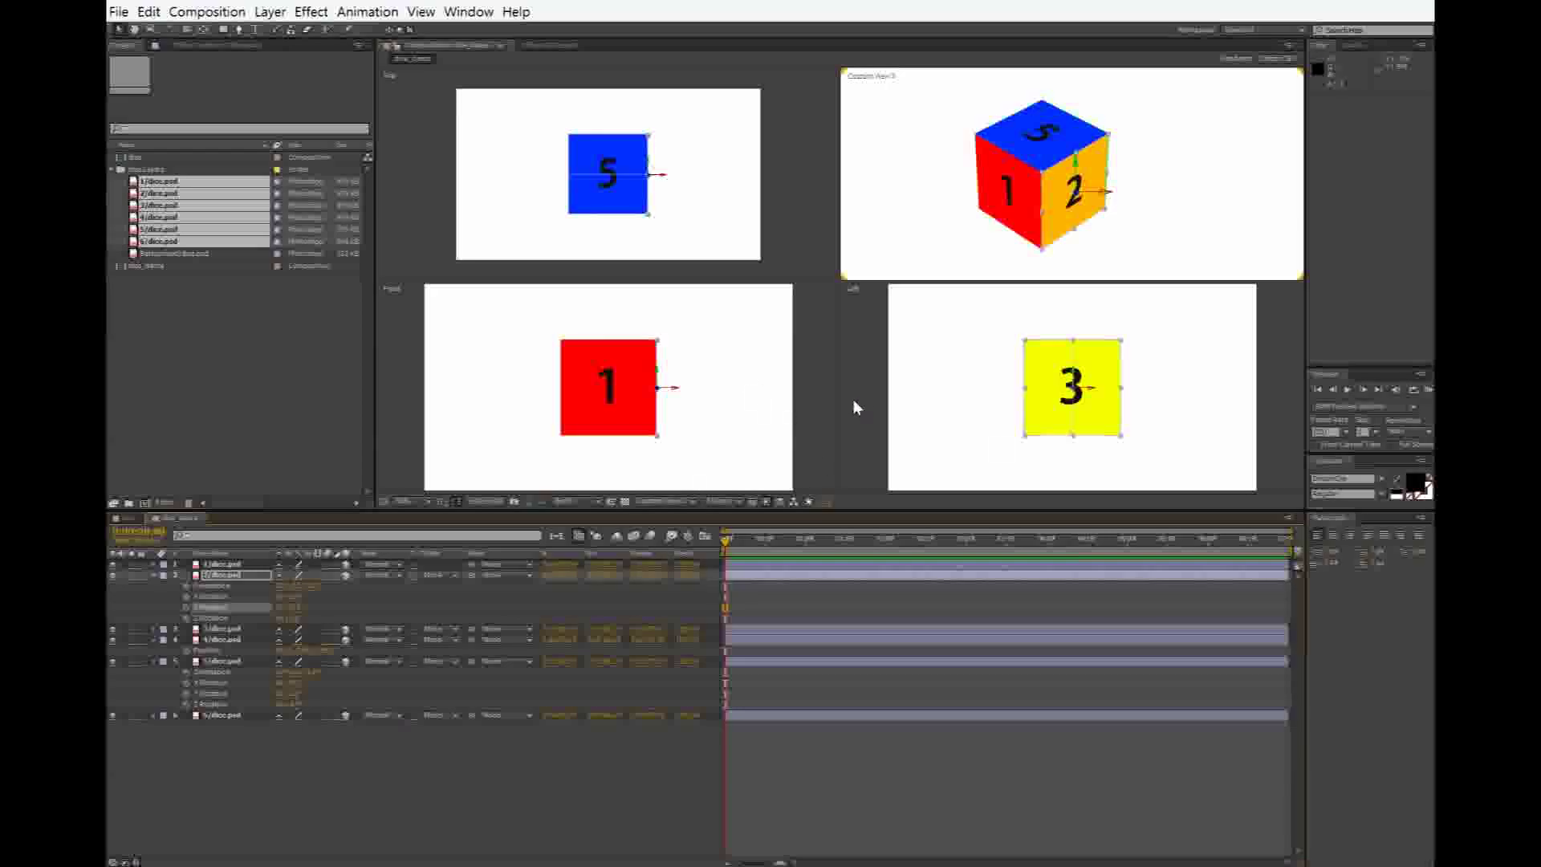
{"action": "left_click", "coordinate": [754, 212]}
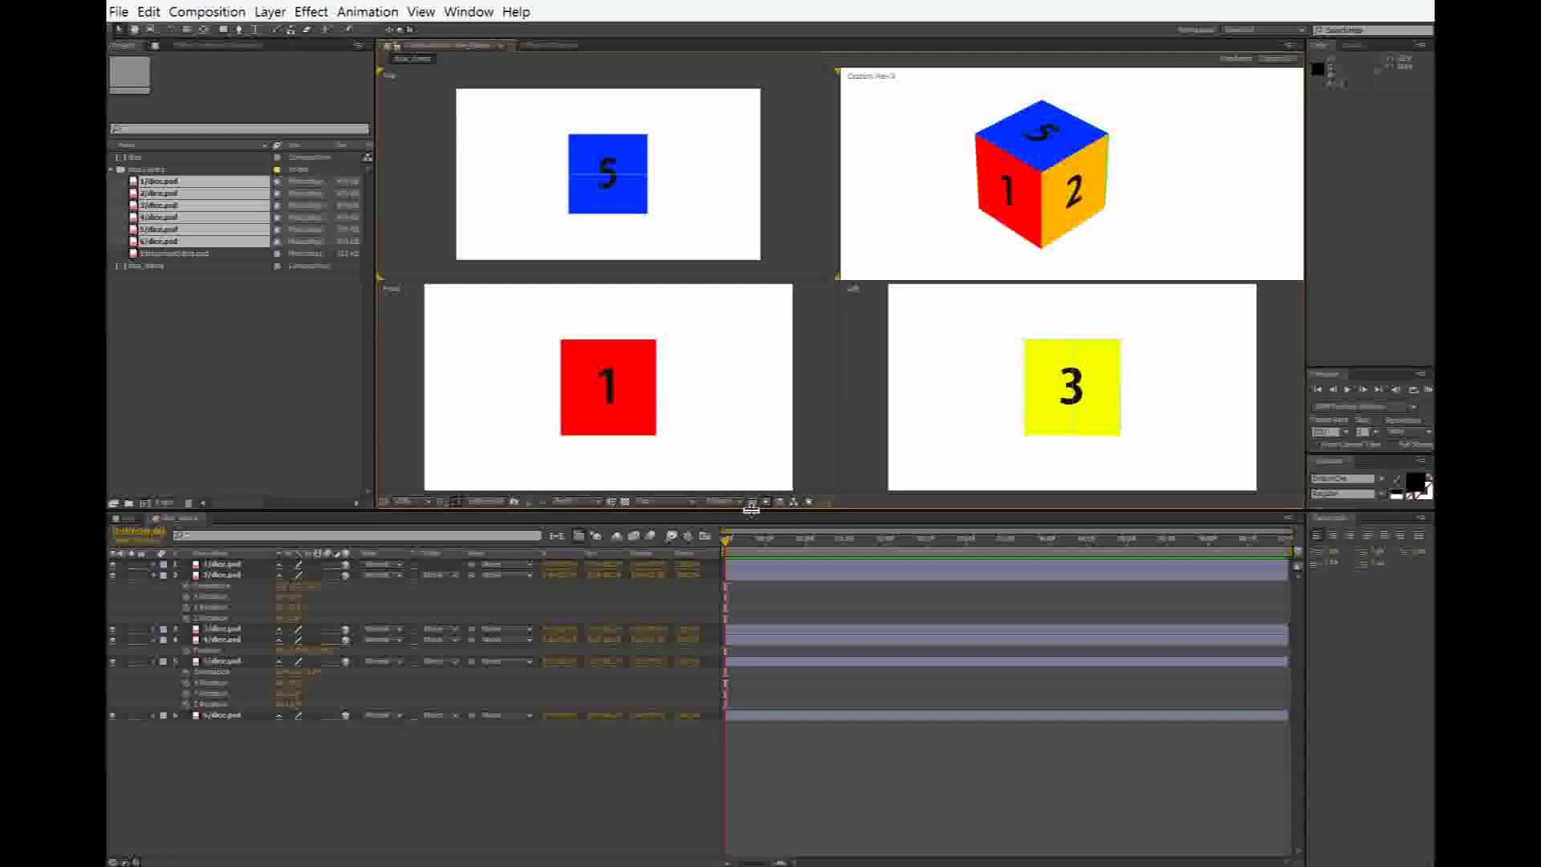
Step: Switch the upper-left viewport to the Bottom view and select the purple 6 face layer
{"action": "left_click", "coordinate": [681, 500]}
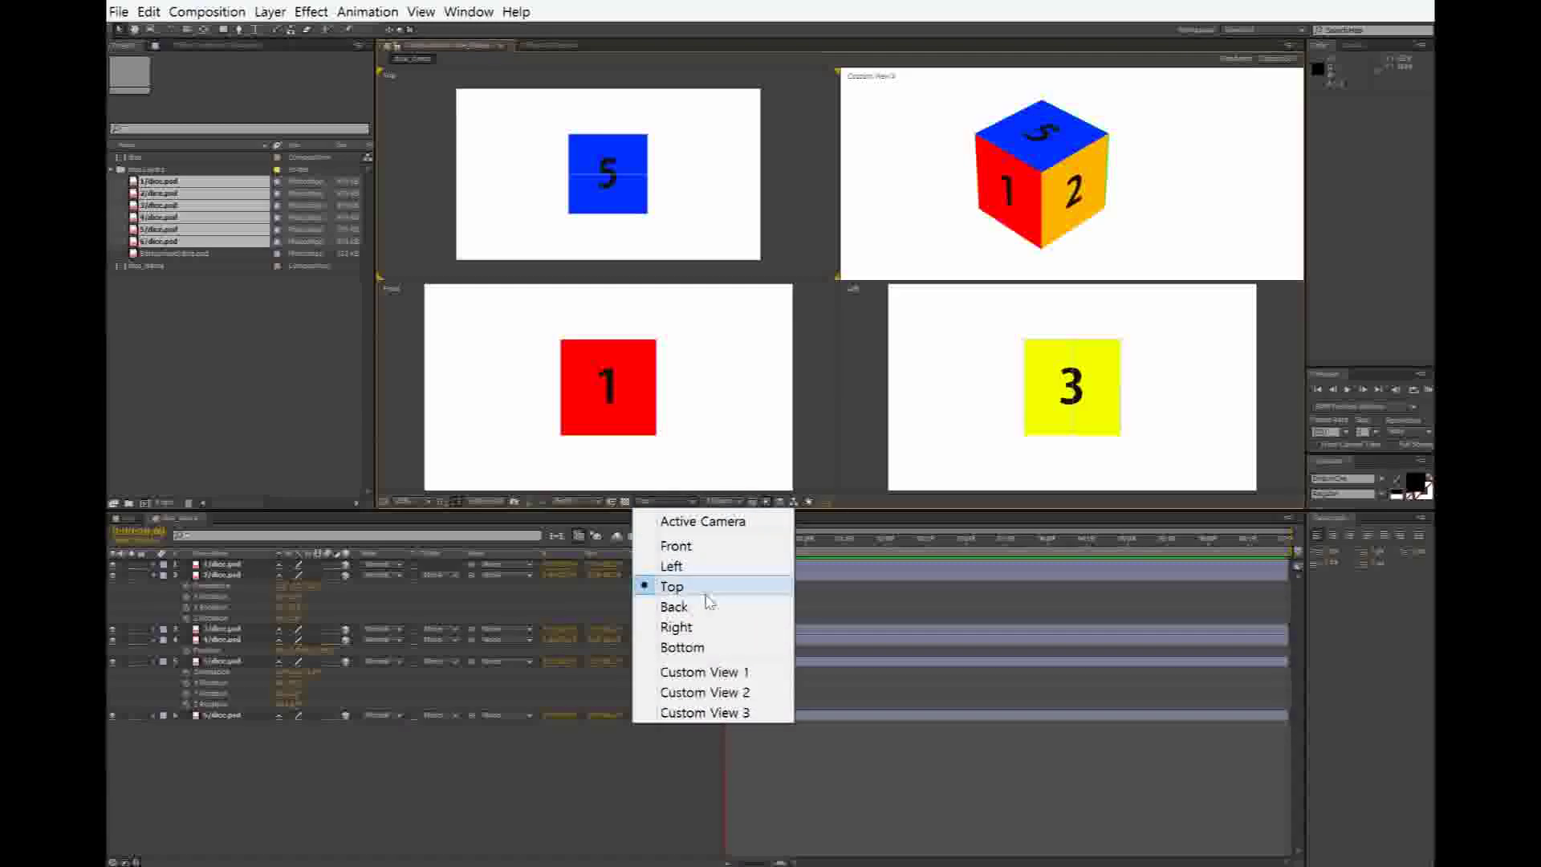
{"action": "left_click", "coordinate": [705, 647]}
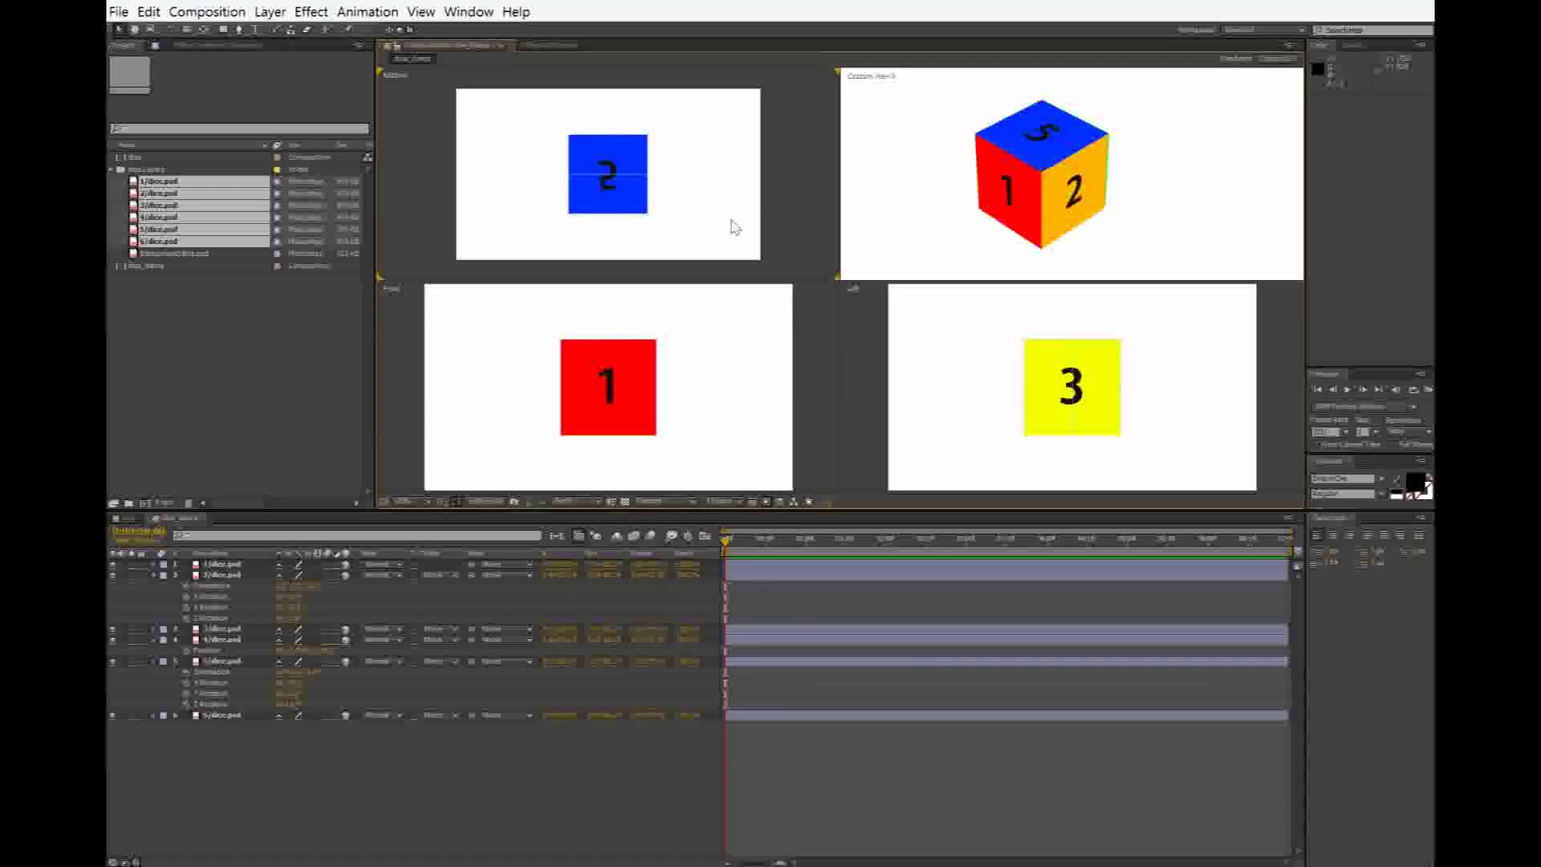
{"action": "left_click", "coordinate": [215, 715]}
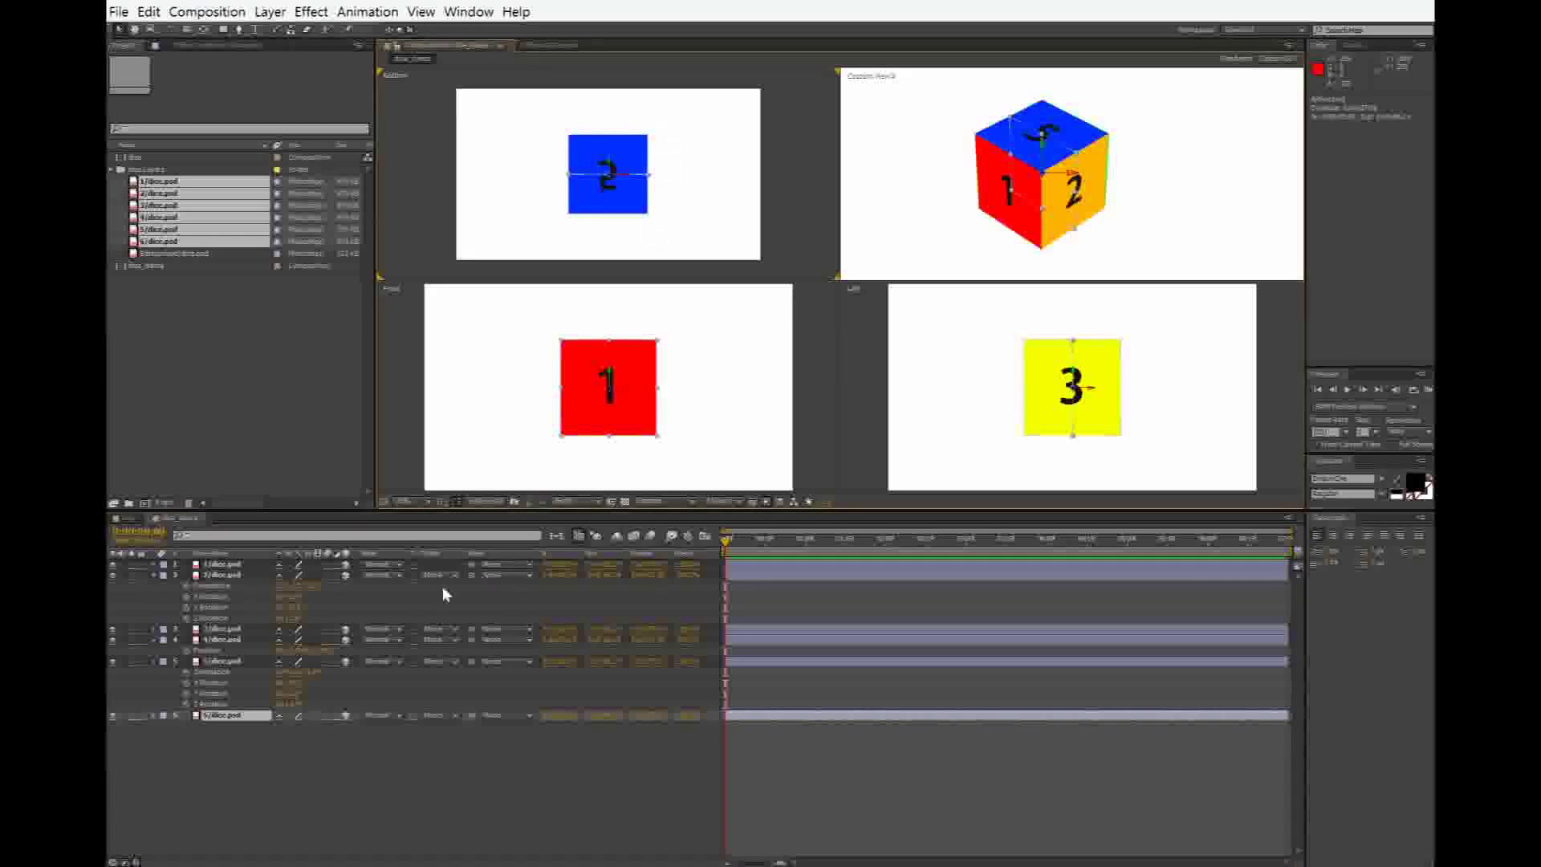
Step: Try repositioning the purple 6 face, undo every position change, and reveal its rotation properties
{"action": "key", "text": "p"}
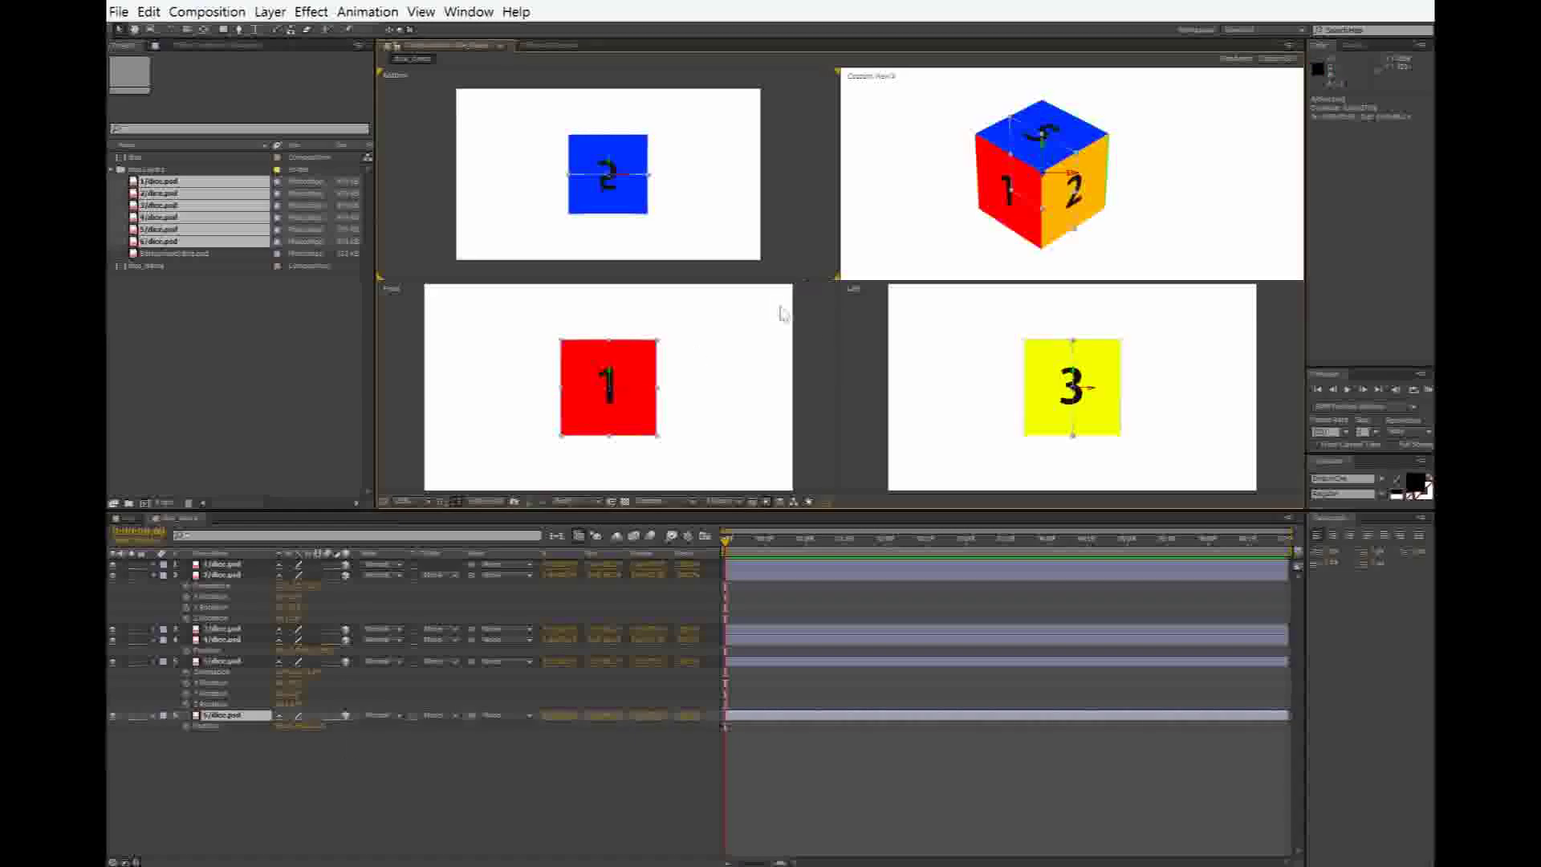
{"action": "left_click_drag", "start_coordinate": [1042, 152], "coordinate": [1040, 166]}
{"action": "key", "text": "ctrl+z"}
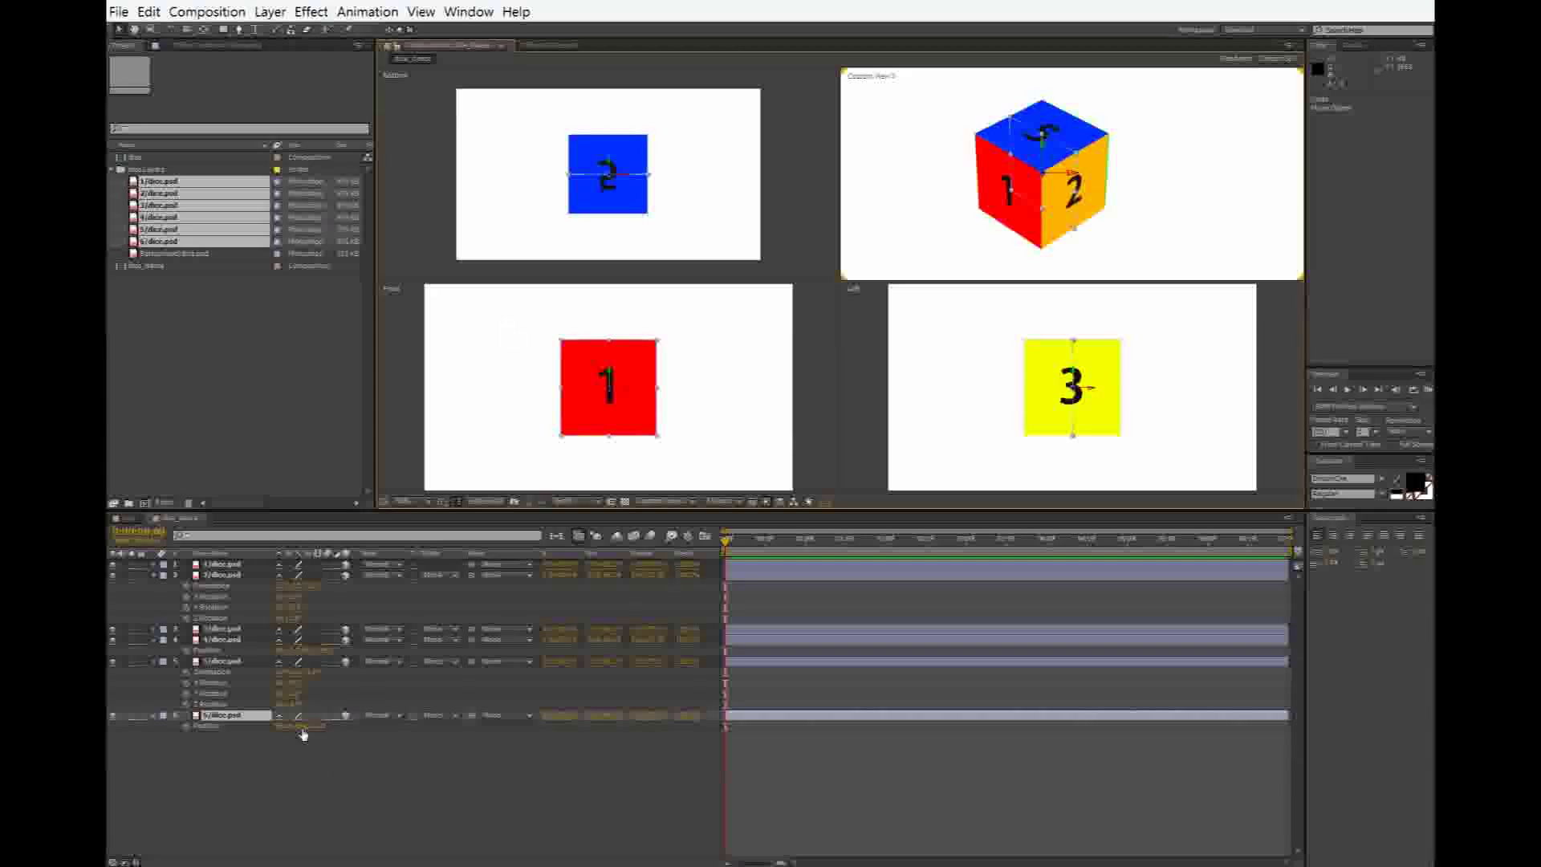
{"action": "mouse_move", "coordinate": [304, 733]}
{"action": "left_mouse_down"}
{"action": "mouse_move", "coordinate": [328, 727]}
{"action": "mouse_move", "coordinate": [286, 730]}
{"action": "mouse_move", "coordinate": [317, 728]}
{"action": "left_mouse_up"}
{"action": "key", "text": "ctrl+z"}
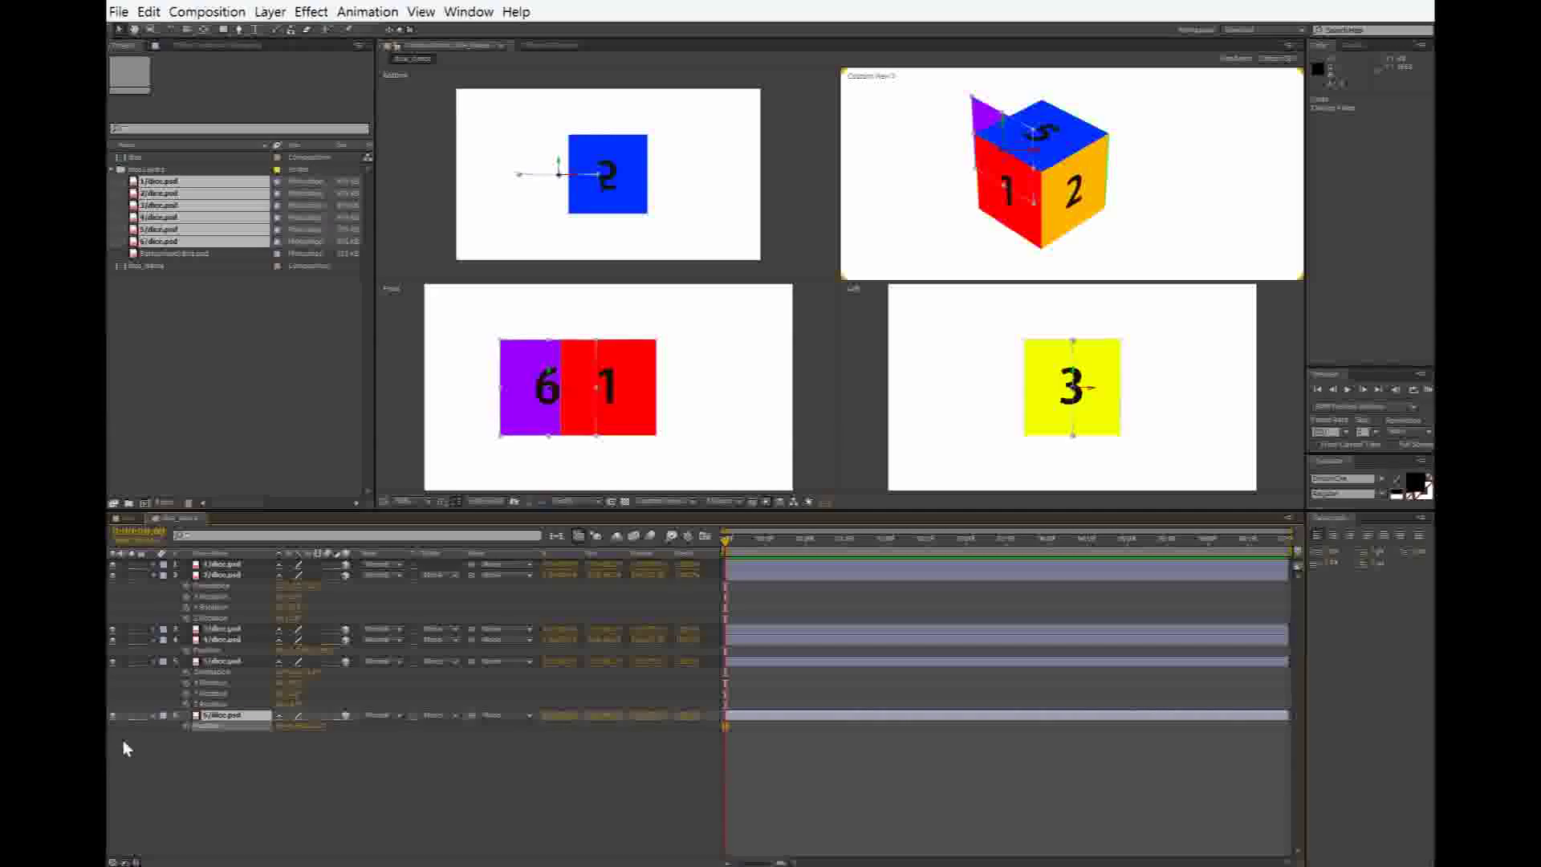
{"action": "key", "text": "ctrl+z"}
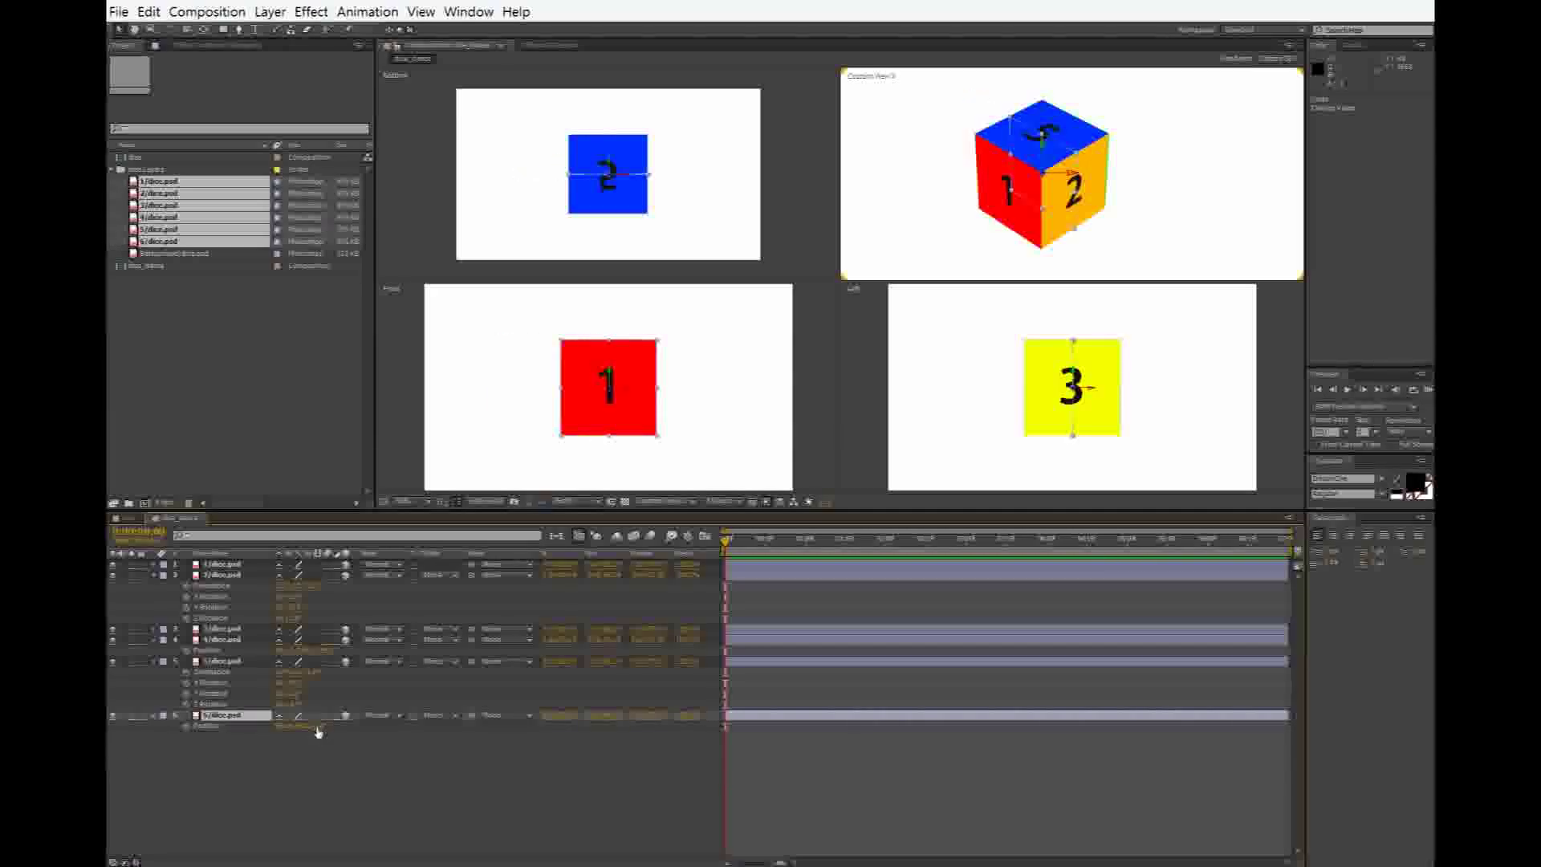
{"action": "left_click_drag", "start_coordinate": [323, 727], "coordinate": [584, 724]}
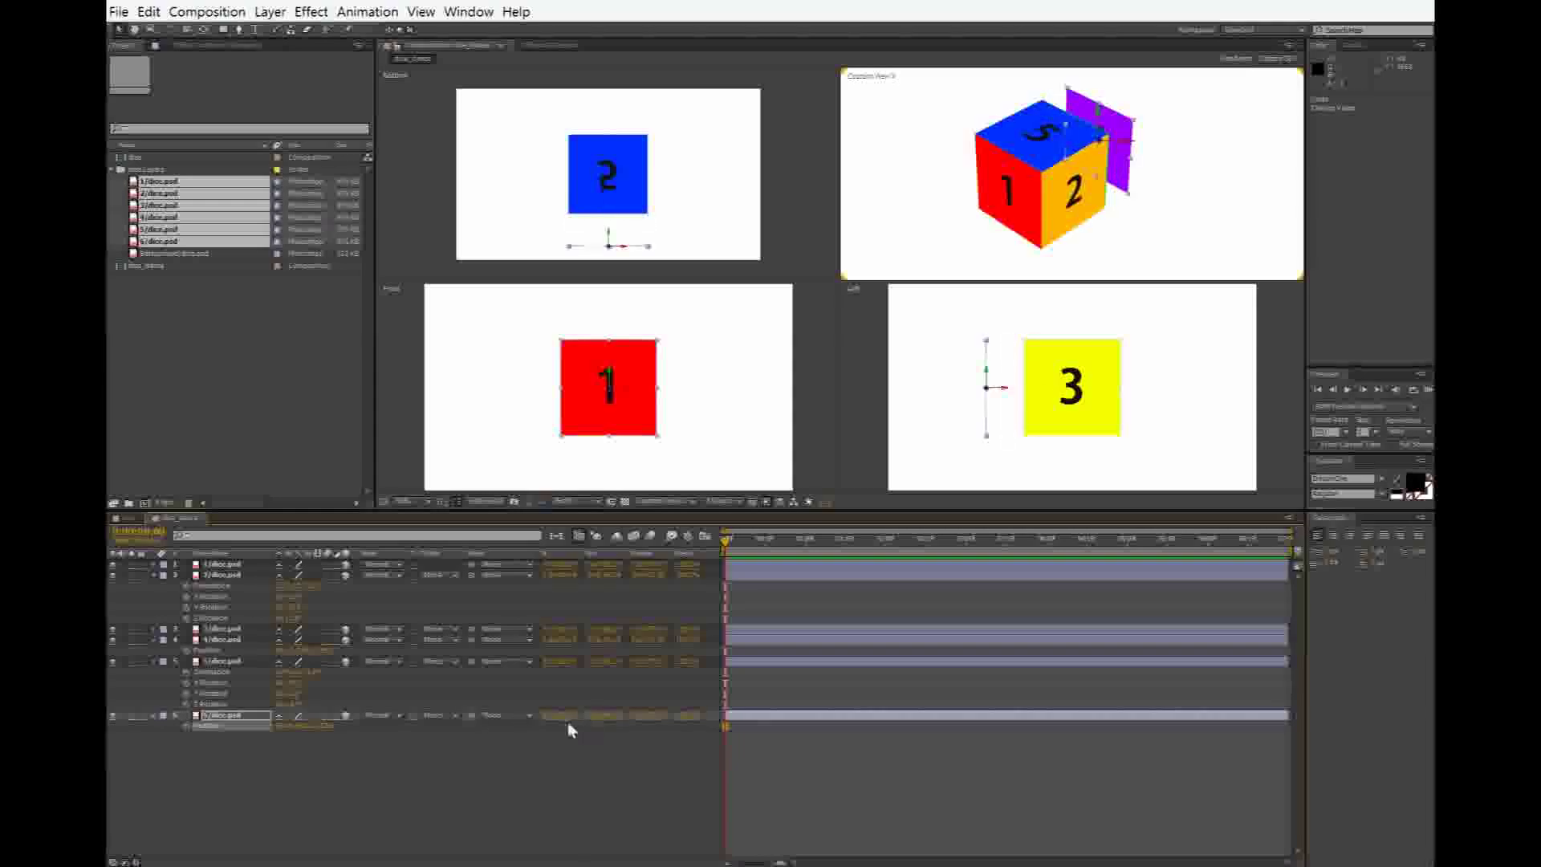
{"action": "key", "text": "ctrl+z"}
{"action": "key", "text": "r"}
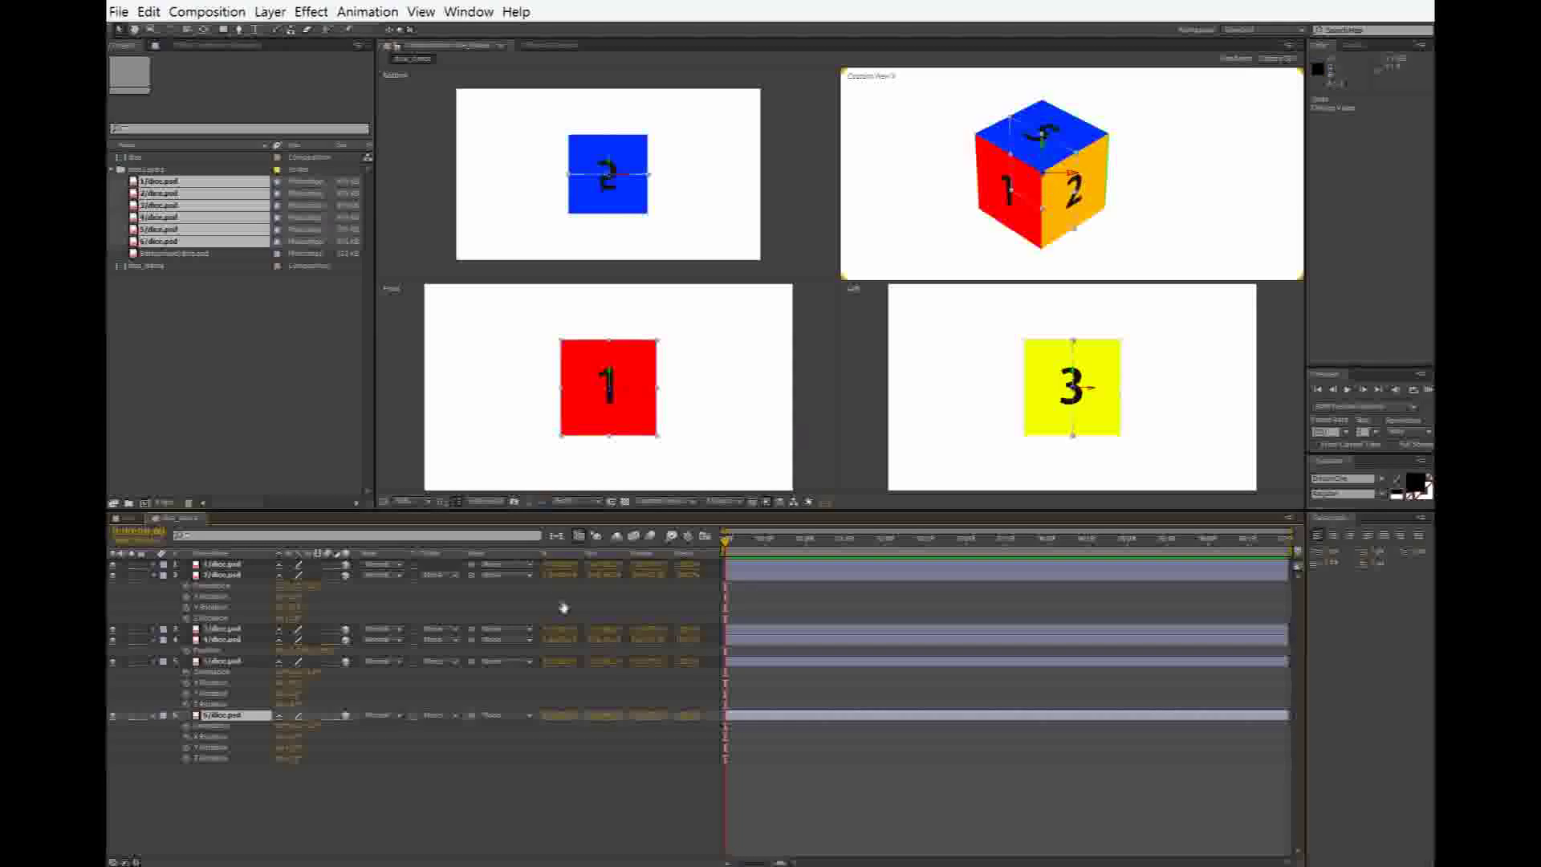
Step: Lay the purple 6 face flat by setting its X Rotation instead of Z
{"action": "left_click_drag", "start_coordinate": [298, 762], "coordinate": [343, 740]}
{"action": "key", "text": "ctrl+z"}
{"action": "key", "text": "ctrl+z"}
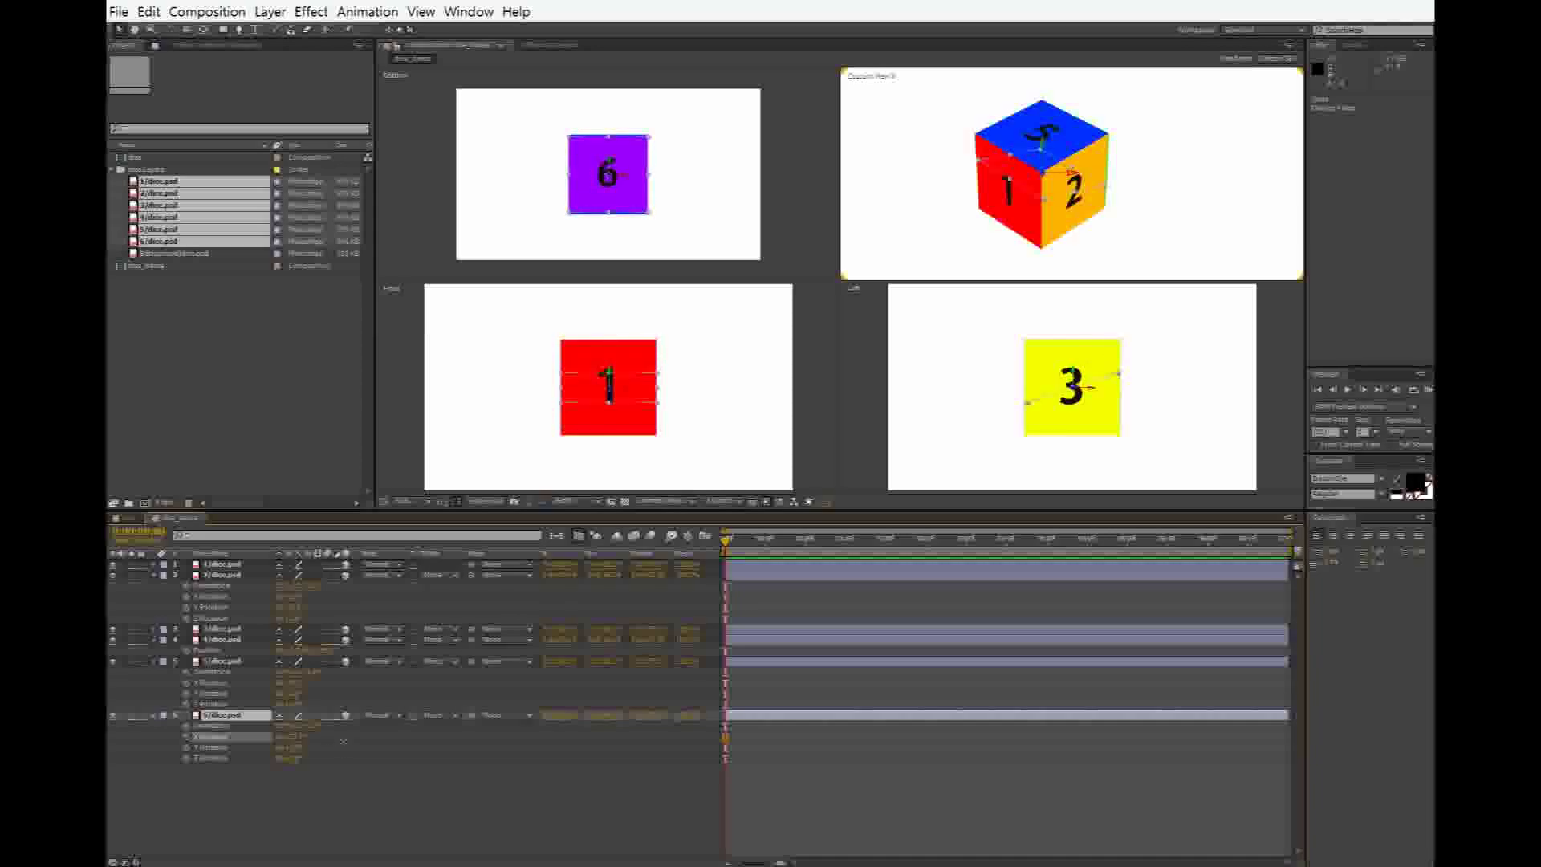
{"action": "left_click", "coordinate": [294, 737]}
{"action": "key", "text": "Return"}
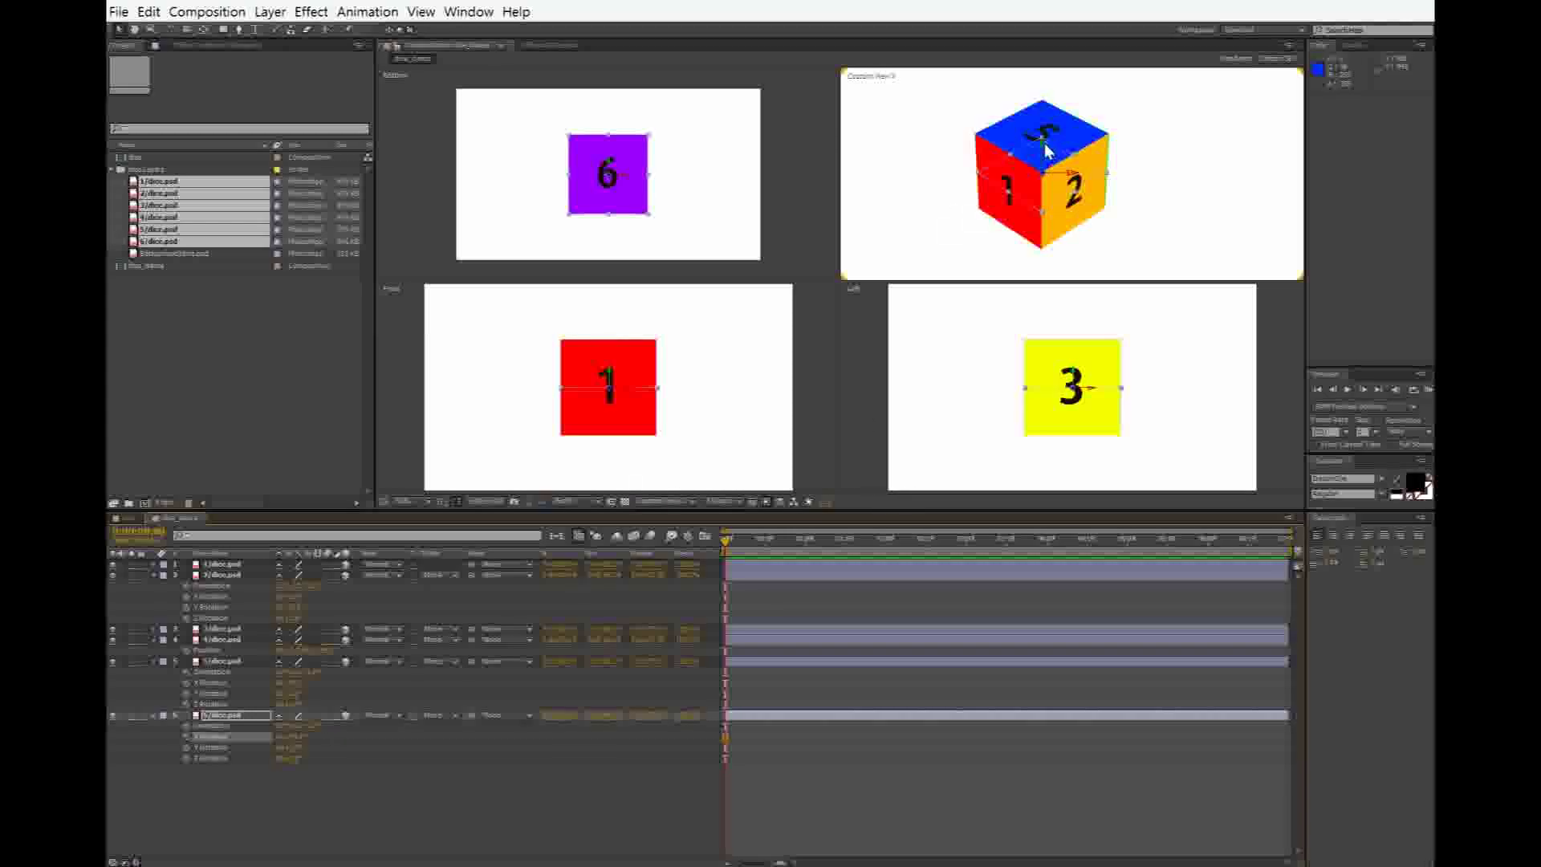
Step: Lower the purple face to the cube's bottom, preview later frames, then return to the start
{"action": "left_click_drag", "start_coordinate": [1043, 141], "coordinate": [1021, 193]}
{"action": "key", "text": "ctrl+z"}
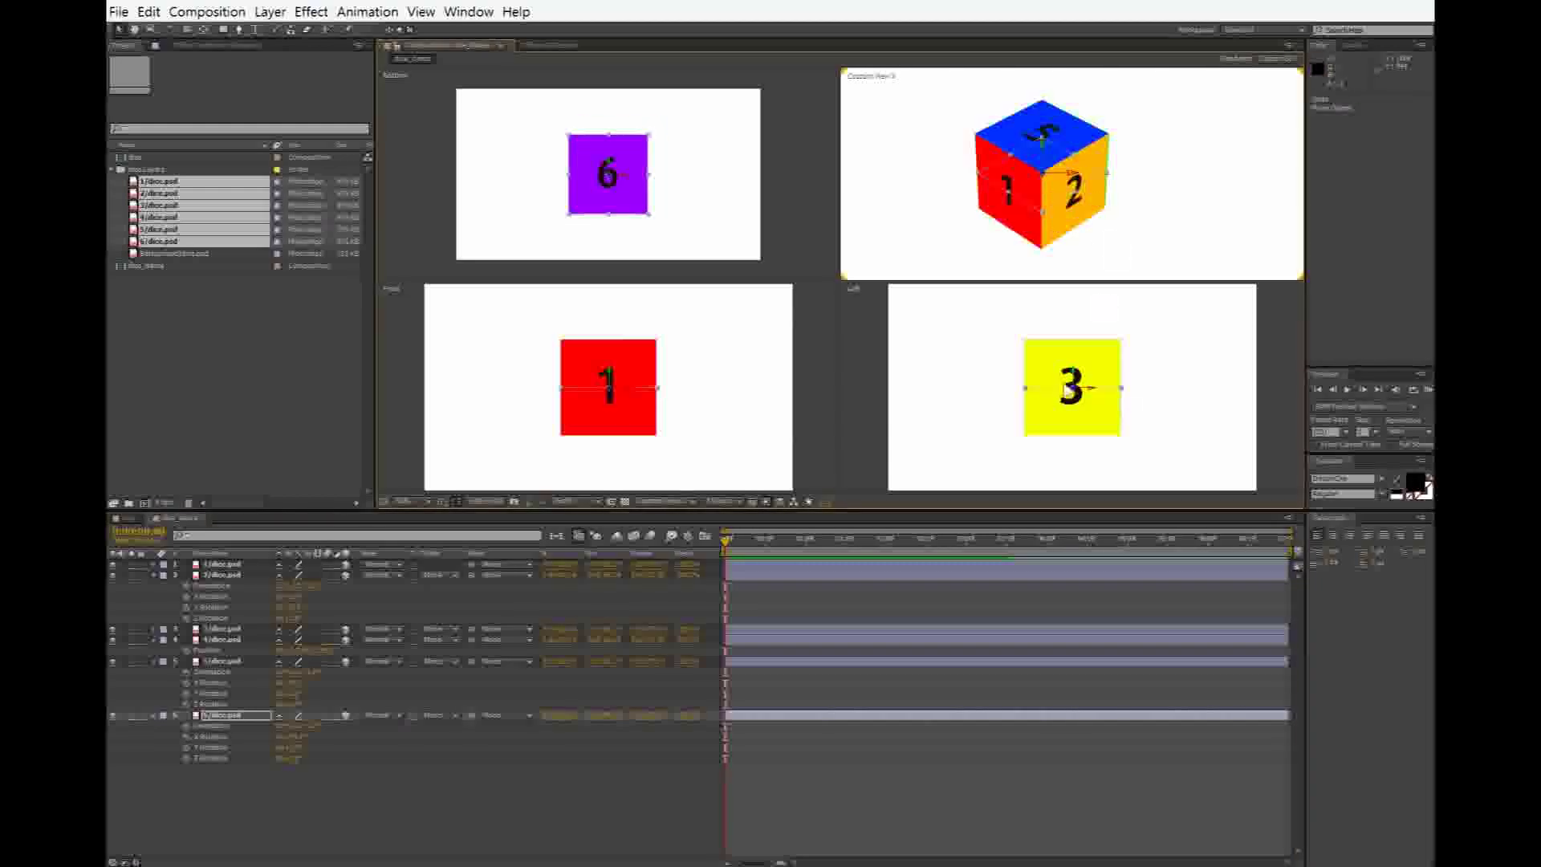
{"action": "left_click_drag", "start_coordinate": [1076, 385], "coordinate": [1072, 423]}
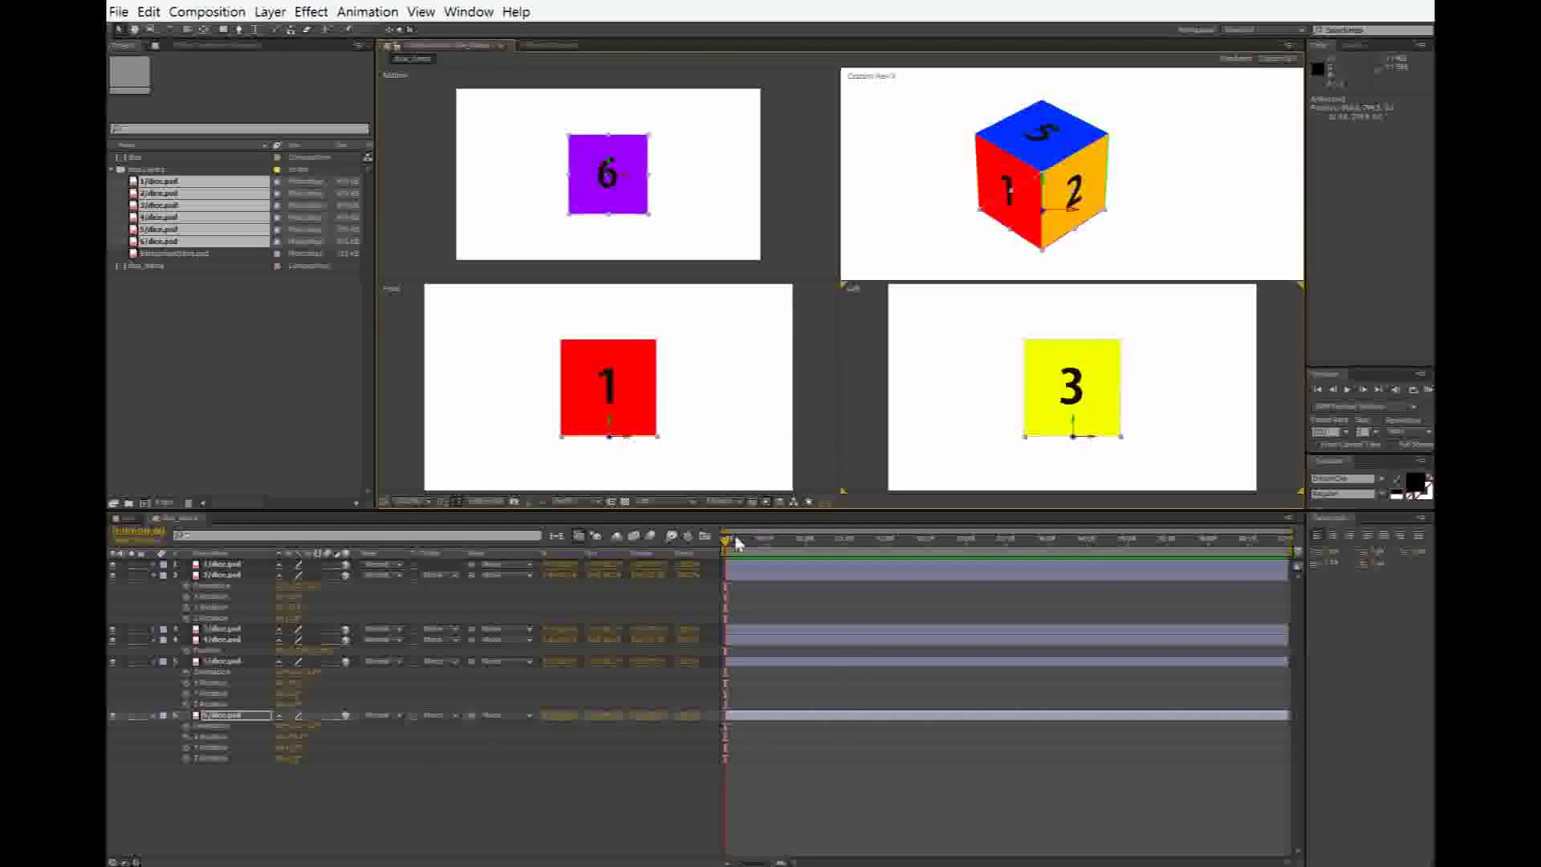
{"action": "left_click_drag", "start_coordinate": [728, 547], "coordinate": [1127, 549]}
{"action": "key", "text": "Home"}
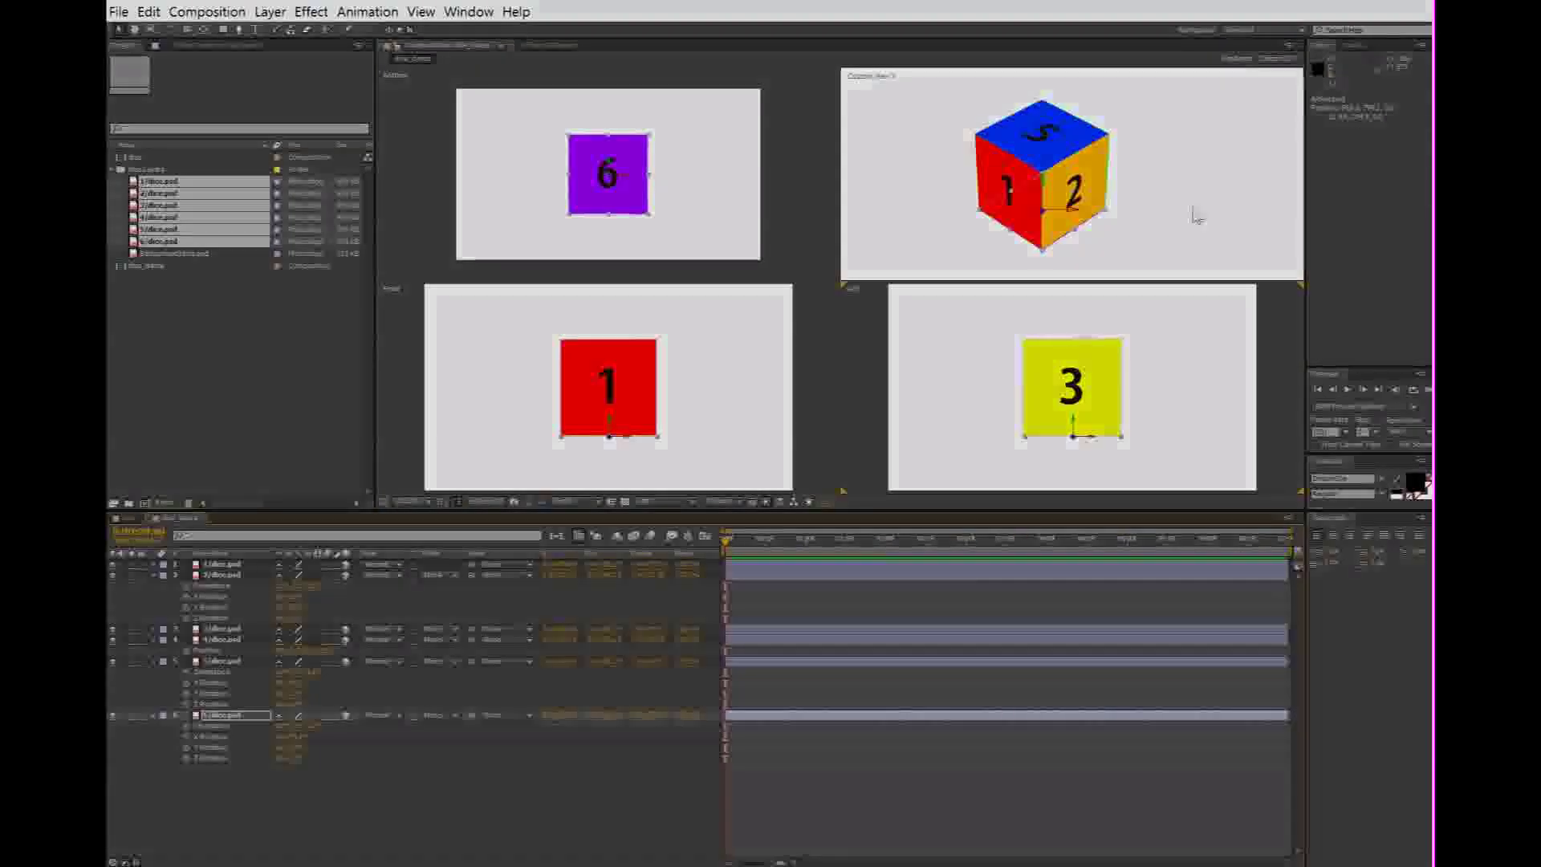